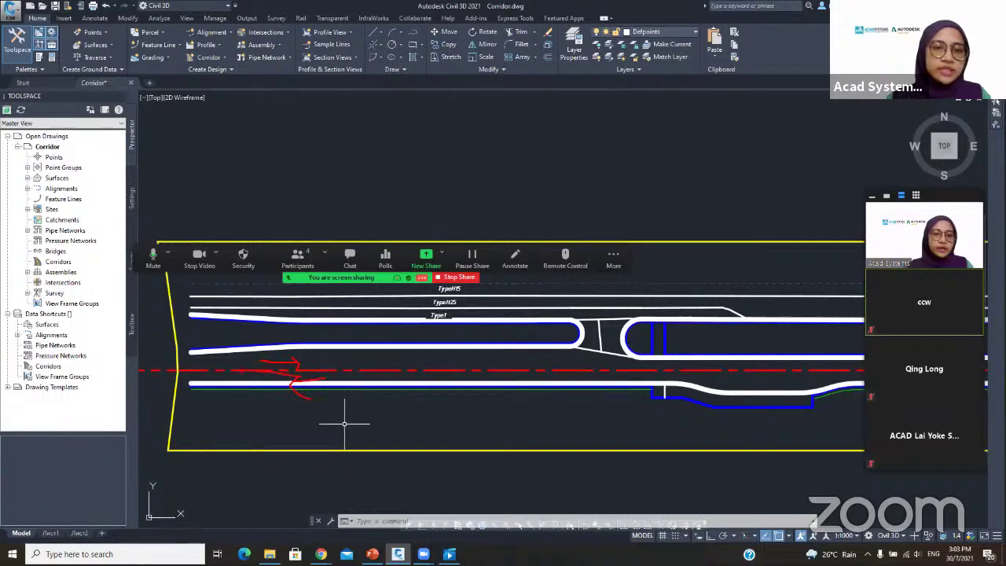
# - Examine the road plan from the bus bay on the straight section to the side-road junction on the curve
pyautogui.moveTo(692, 355)
pyautogui.mouseDown()
pyautogui.moveTo(608, 427)
pyautogui.moveTo(790, 485)
pyautogui.moveTo(786, 369)
pyautogui.moveTo(693, 357)
pyautogui.mouseUp()
pyautogui.click(667, 404)
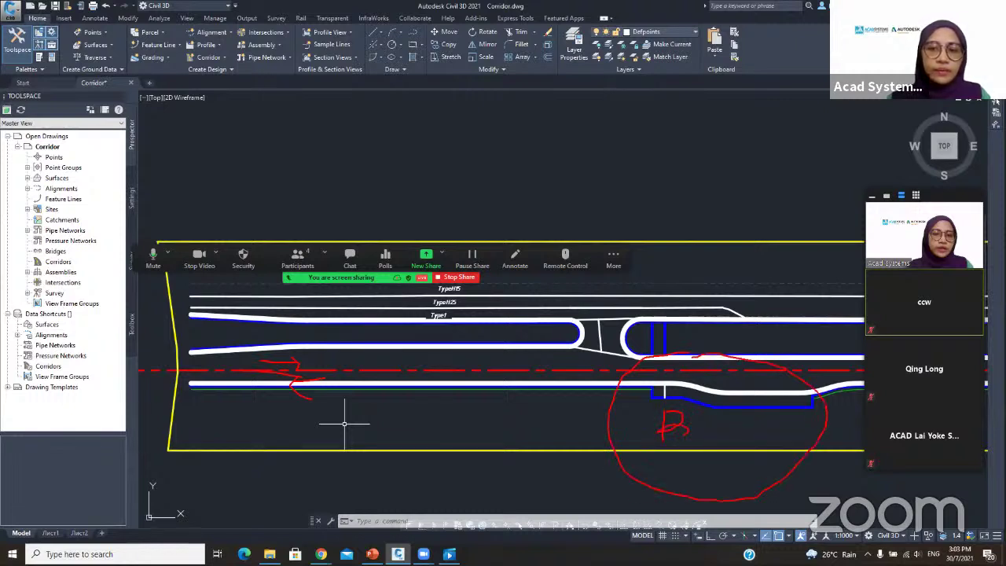
pyautogui.moveTo(704, 423); pyautogui.dragTo(695, 434)
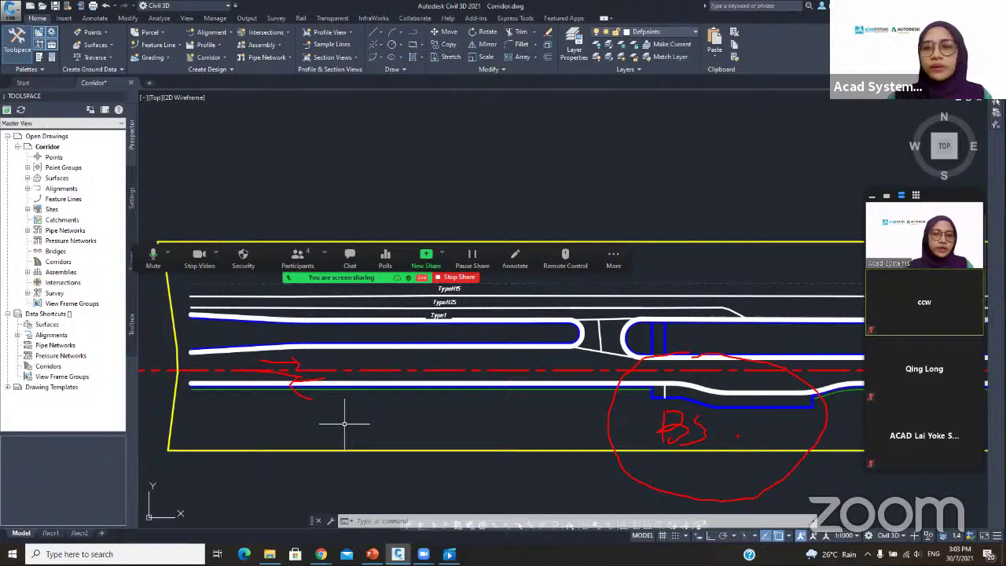
pyautogui.press('Escape')
pyautogui.moveTo(739, 435); pyautogui.dragTo(415, 426, button='middle')
pyautogui.moveTo(715, 402)
pyautogui.mouseDown(button='middle')
pyautogui.moveTo(483, 404)
pyautogui.moveTo(467, 396)
pyautogui.mouseUp(button='middle')
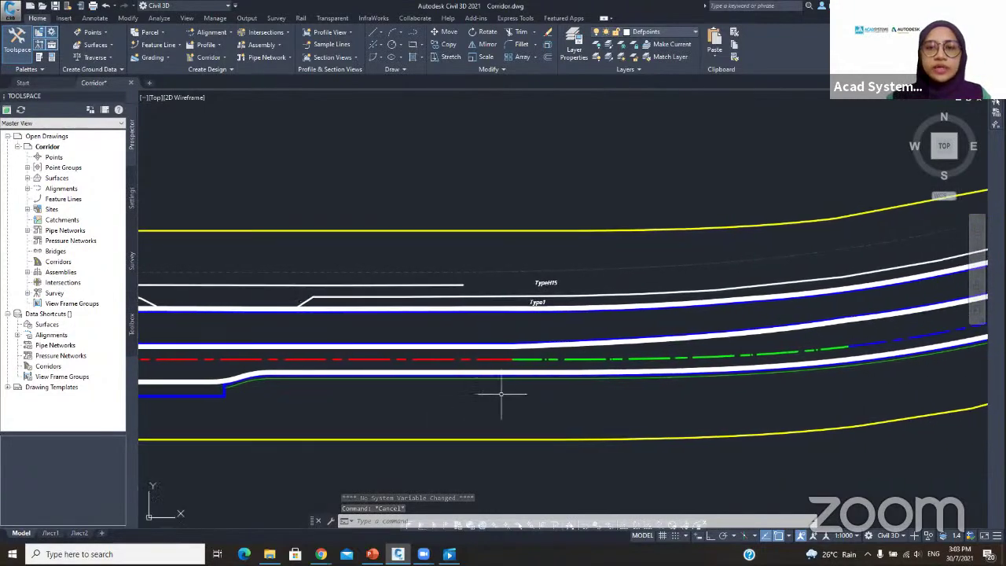
pyautogui.scroll(-2, 510, 396)
pyautogui.moveTo(776, 398)
pyautogui.mouseDown(button='middle')
pyautogui.moveTo(604, 399)
pyautogui.moveTo(473, 433)
pyautogui.mouseUp(button='middle')
pyautogui.scroll(3, 741, 359)
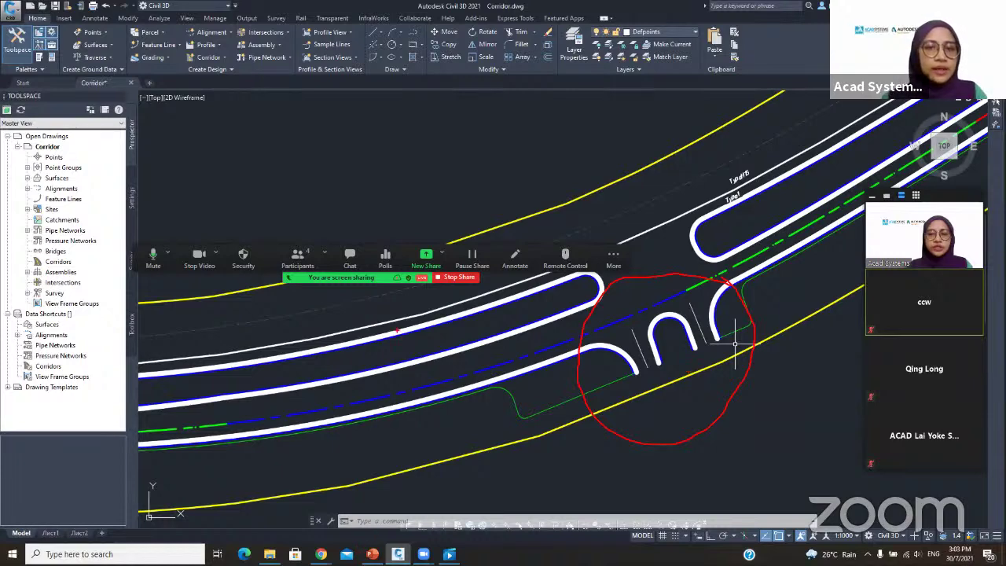
pyautogui.press('Escape')
pyautogui.press('Escape')
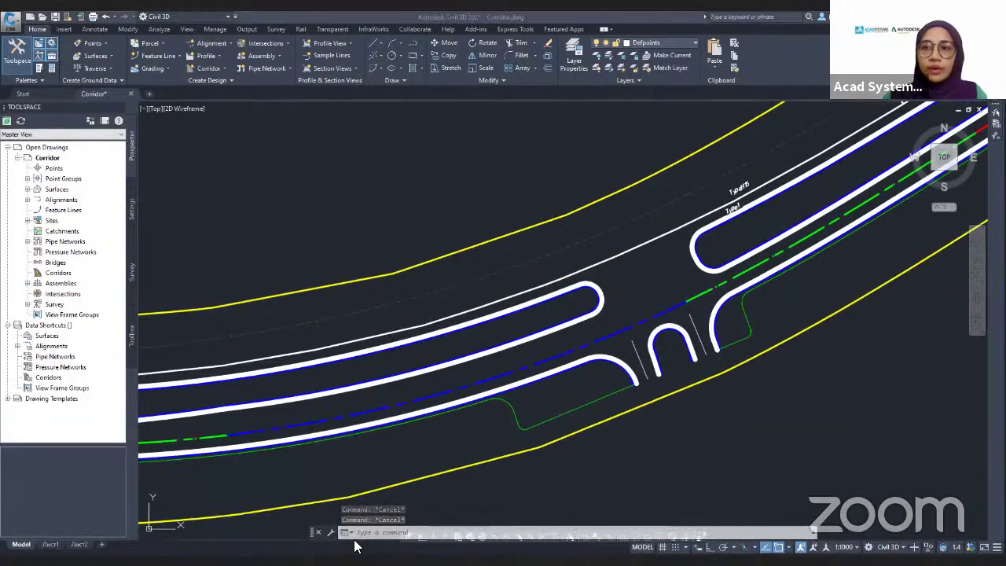
pyautogui.click(355, 544)
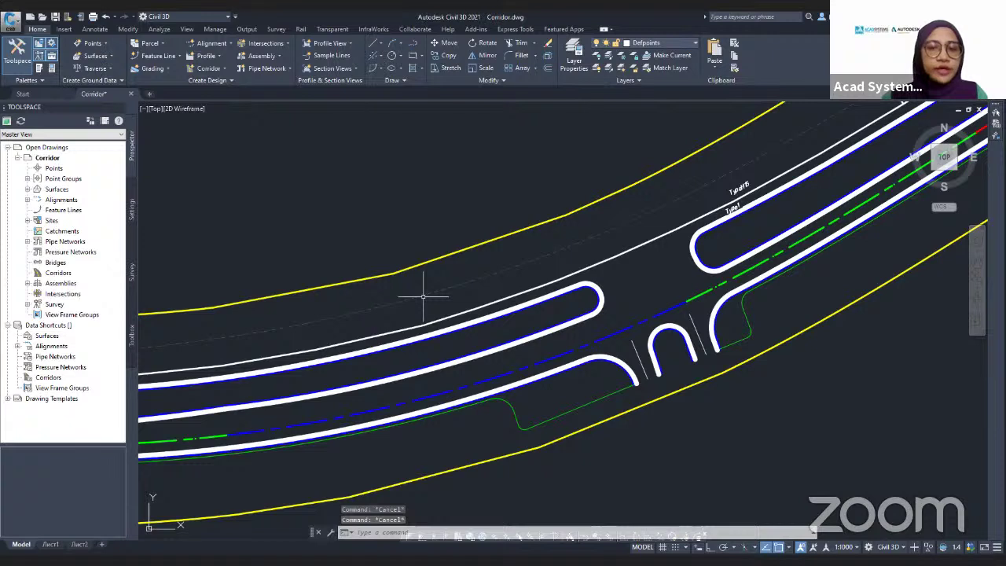
pyautogui.hotkey('alt', 'Tab')
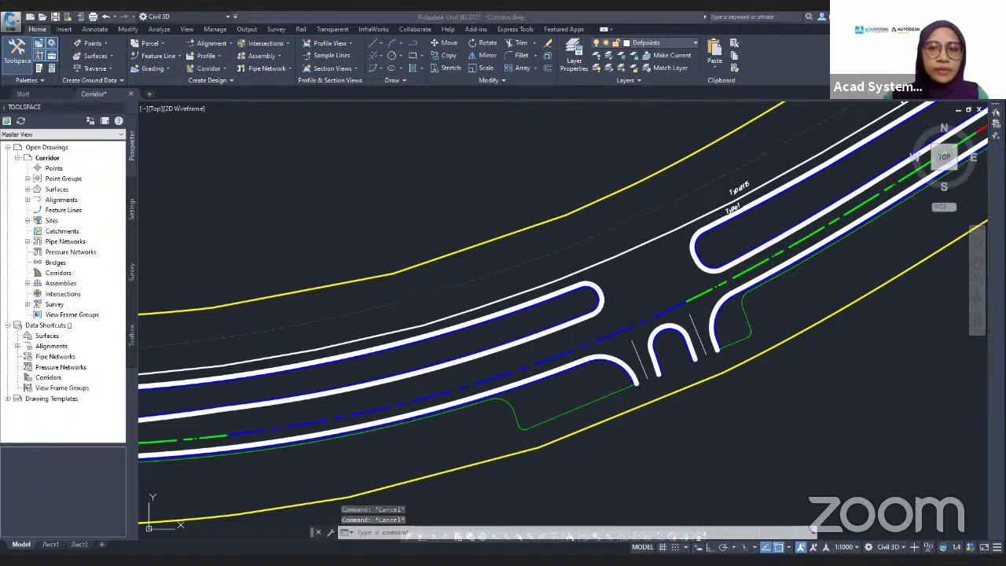
# - Start creating a corridor at the beginning of the road and name it Street
pyautogui.scroll(-5, 440, 374)
pyautogui.moveTo(487, 361)
pyautogui.mouseDown(button='middle')
pyautogui.moveTo(712, 289)
pyautogui.moveTo(541, 343)
pyautogui.moveTo(776, 347)
pyautogui.mouseUp(button='middle')
pyautogui.moveTo(555, 381); pyautogui.dragTo(834, 374, button='middle')
pyautogui.scroll(2, 354, 333)
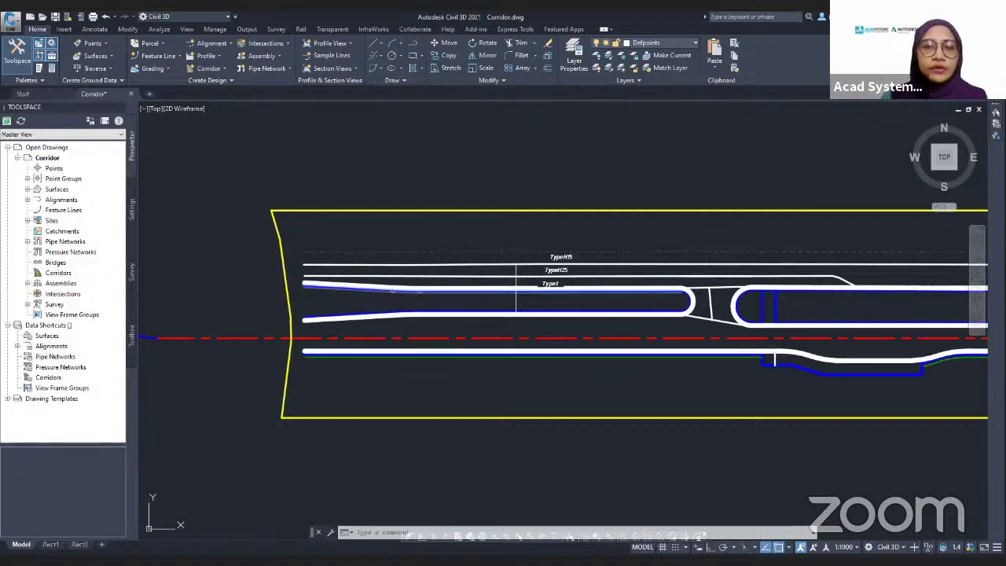
pyautogui.click(221, 72)
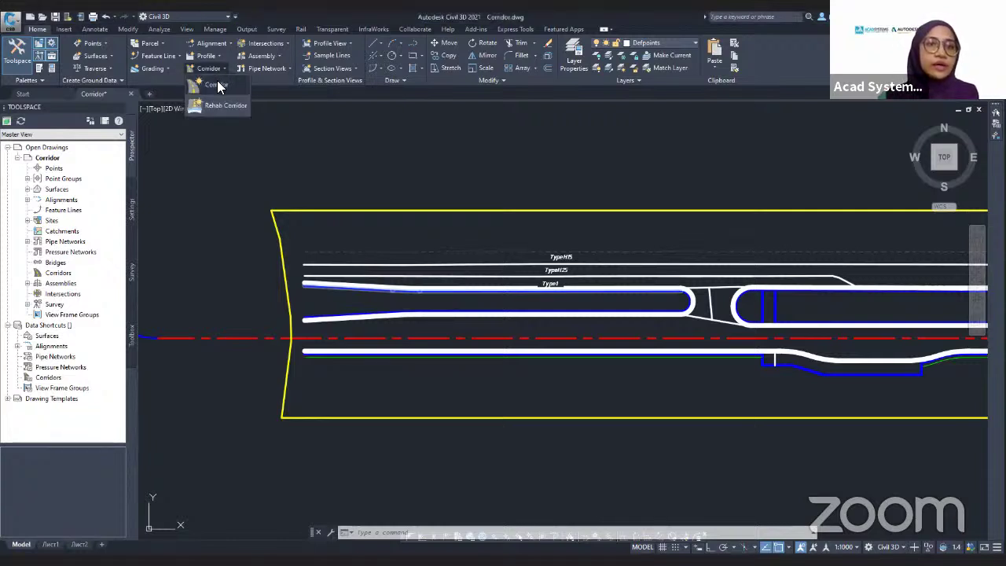
pyautogui.click(217, 84)
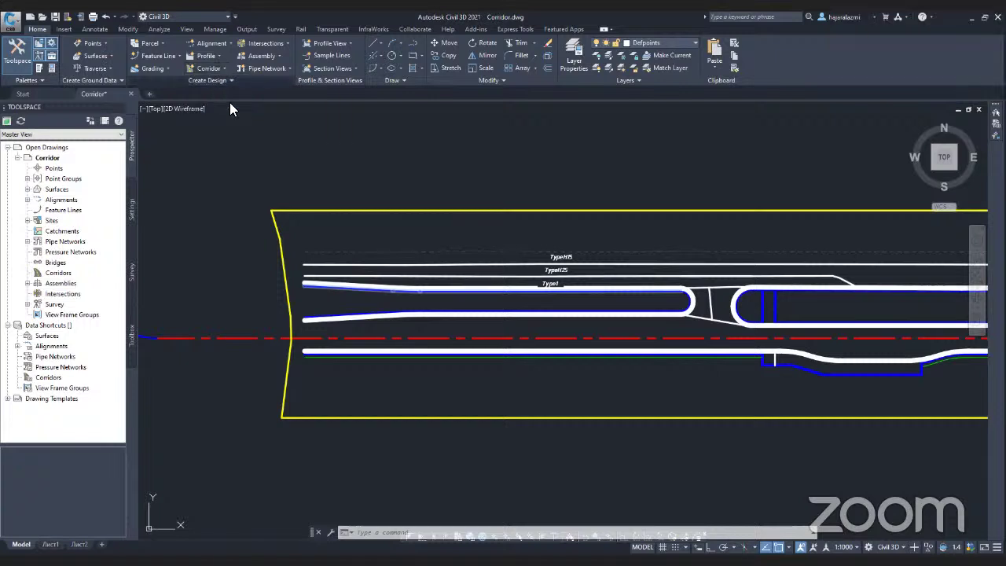
pyautogui.click(861, 493)
pyautogui.click(458, 134)
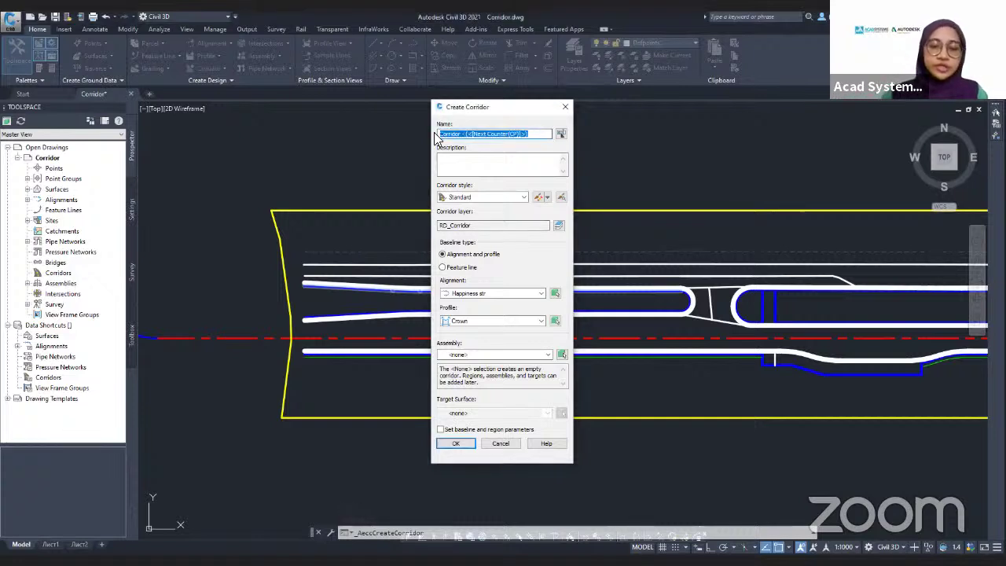
pyautogui.write('st')
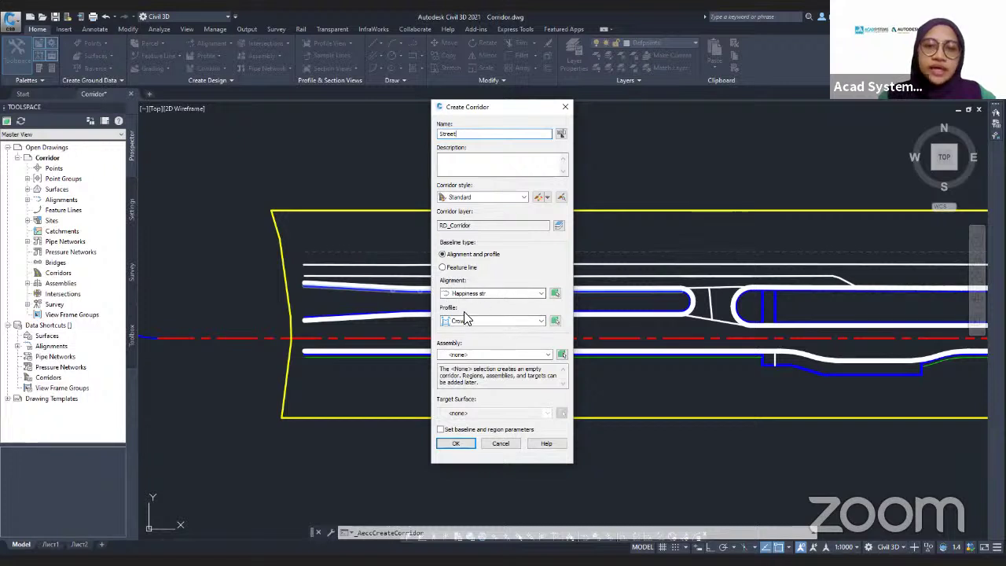
# - Assign the Right_Lane_Sidewalk_Shoulder assembly and the Existing Ground target surface, and proceed to the baseline and region parameters
pyautogui.click(454, 355)
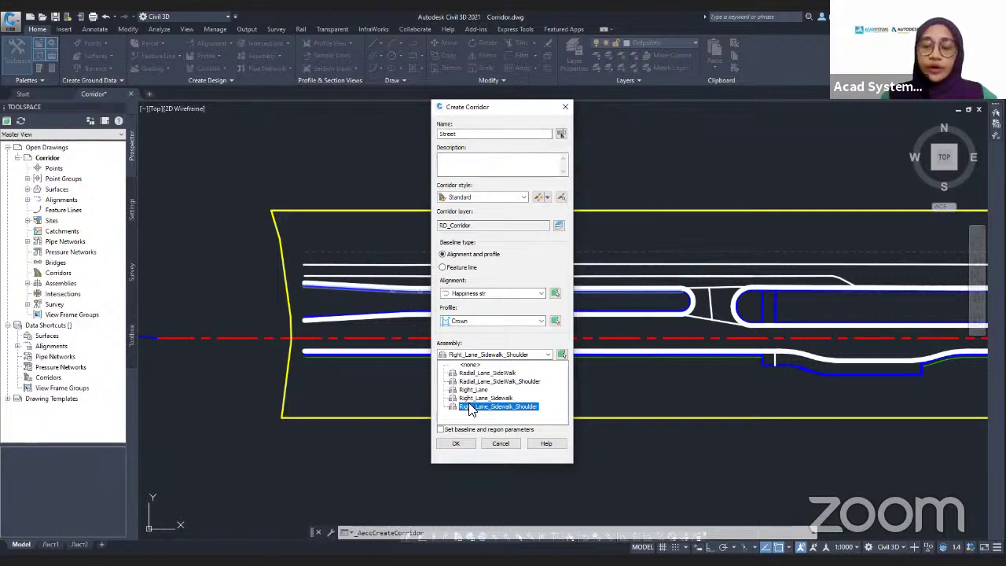
pyautogui.click(359, 364)
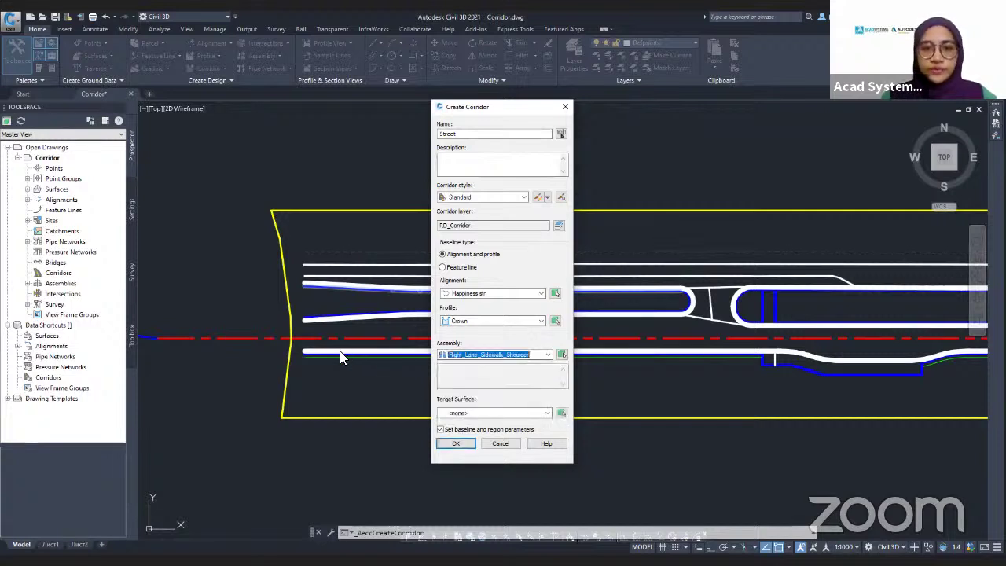
pyautogui.click(459, 415)
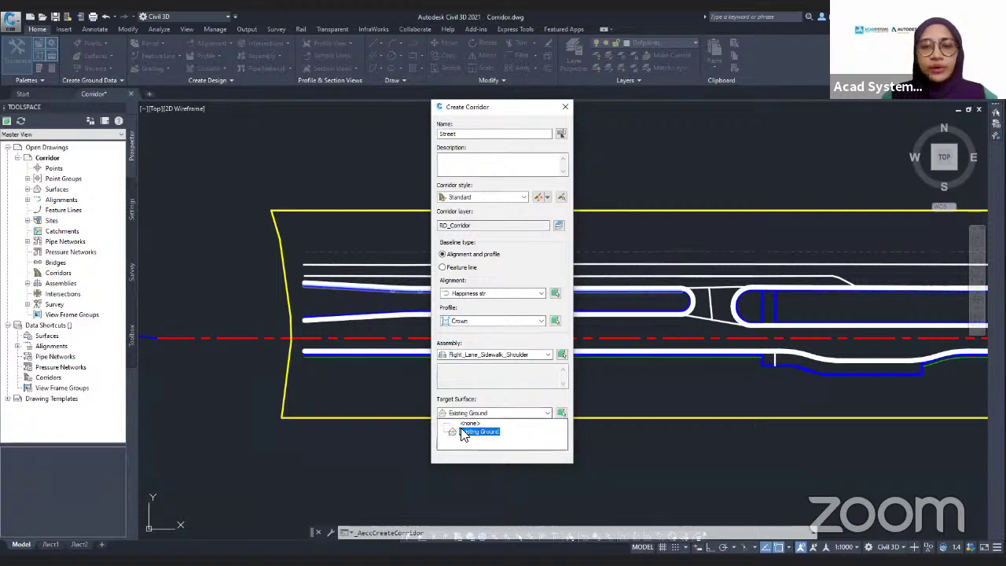
pyautogui.click(465, 431)
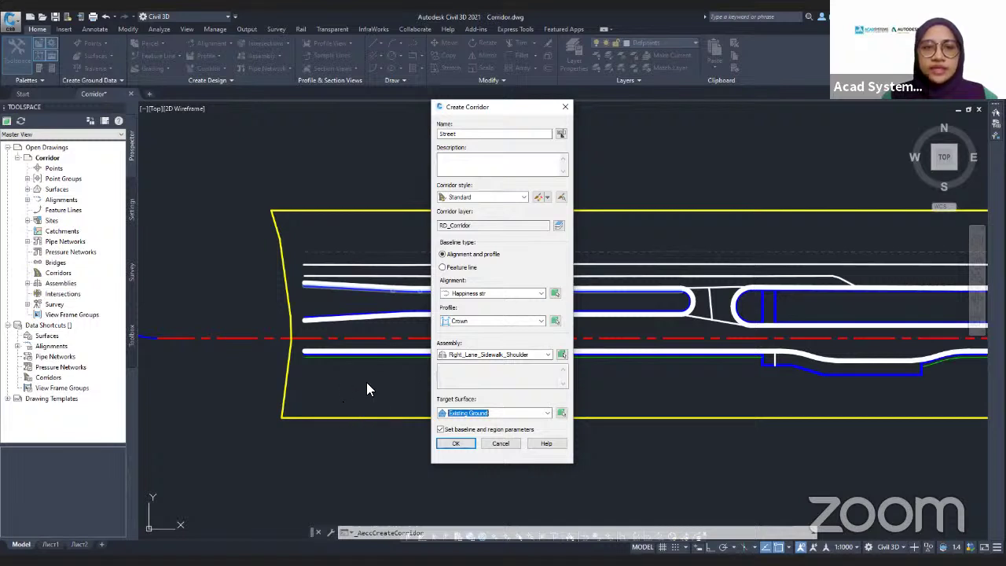
pyautogui.click(460, 445)
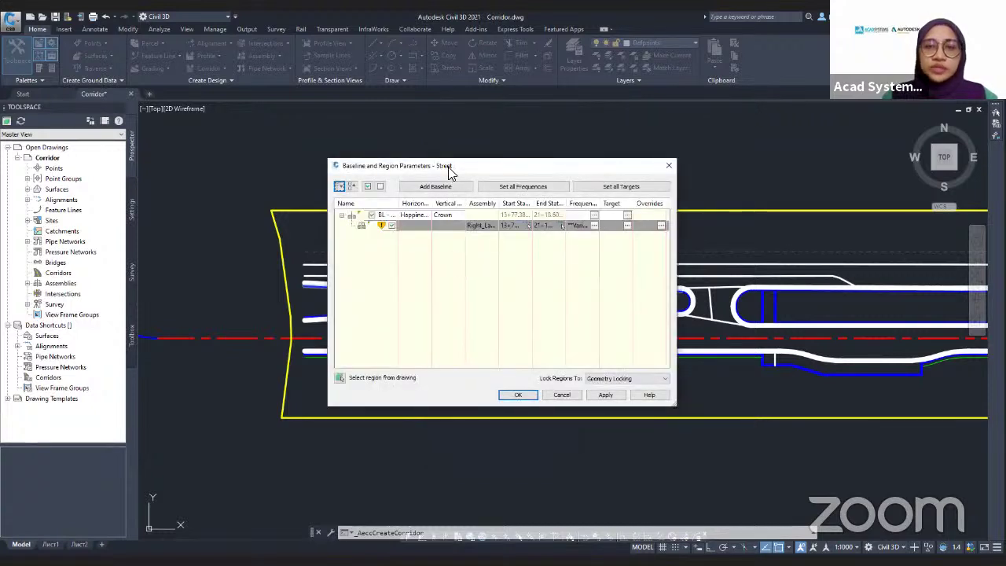
# - Set the region's start station at the beginning of the lower white road edge, choosing the 1459.302 raw station
pyautogui.moveTo(511, 166); pyautogui.dragTo(638, 114)
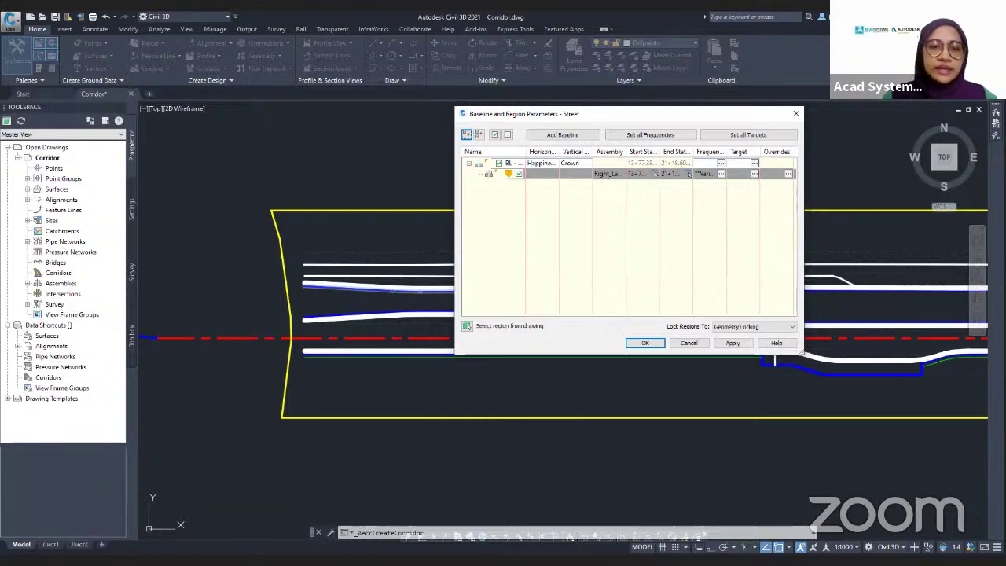
pyautogui.click(656, 174)
pyautogui.scroll(5, 300, 352)
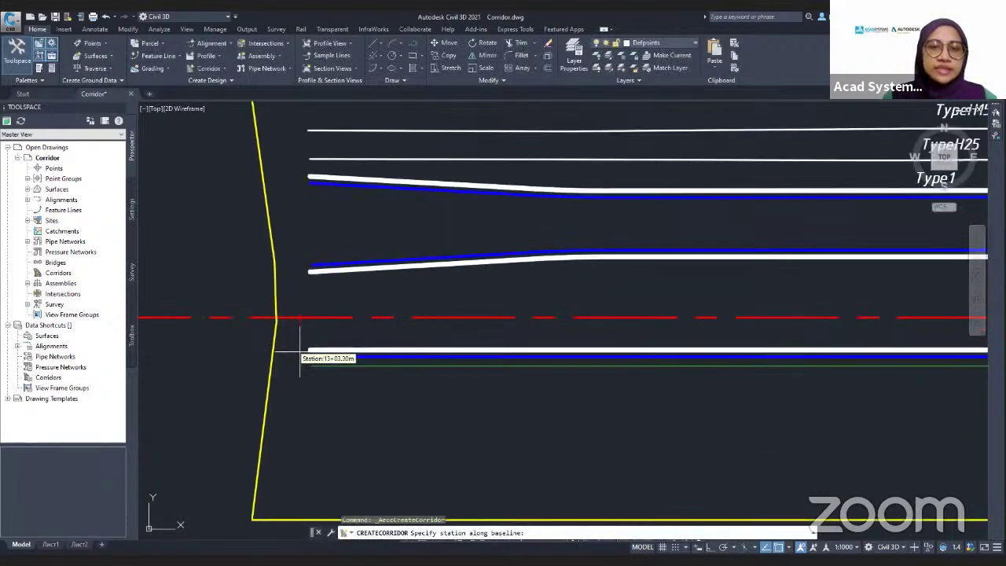
pyautogui.click(300, 349)
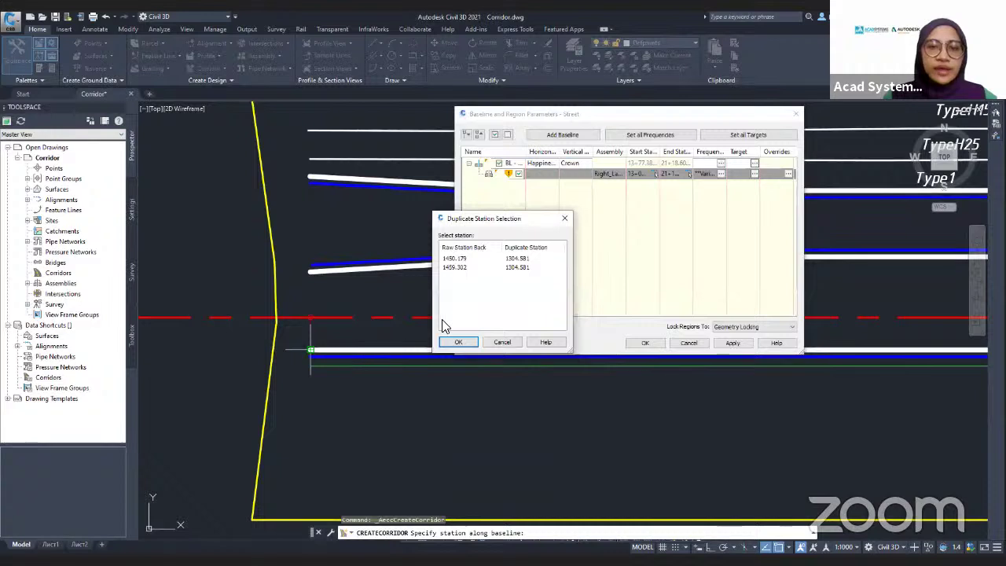
pyautogui.click(454, 267)
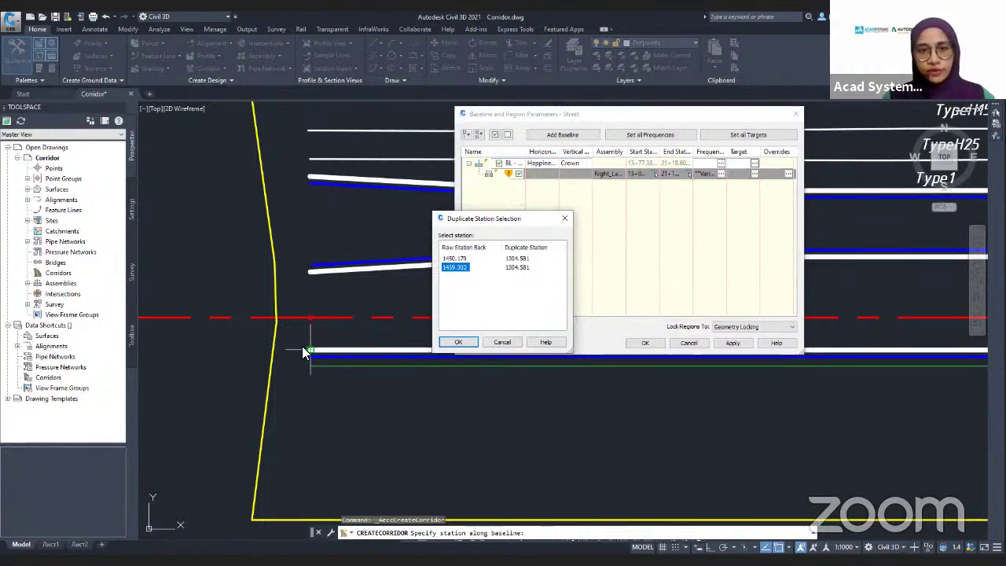
pyautogui.click(450, 345)
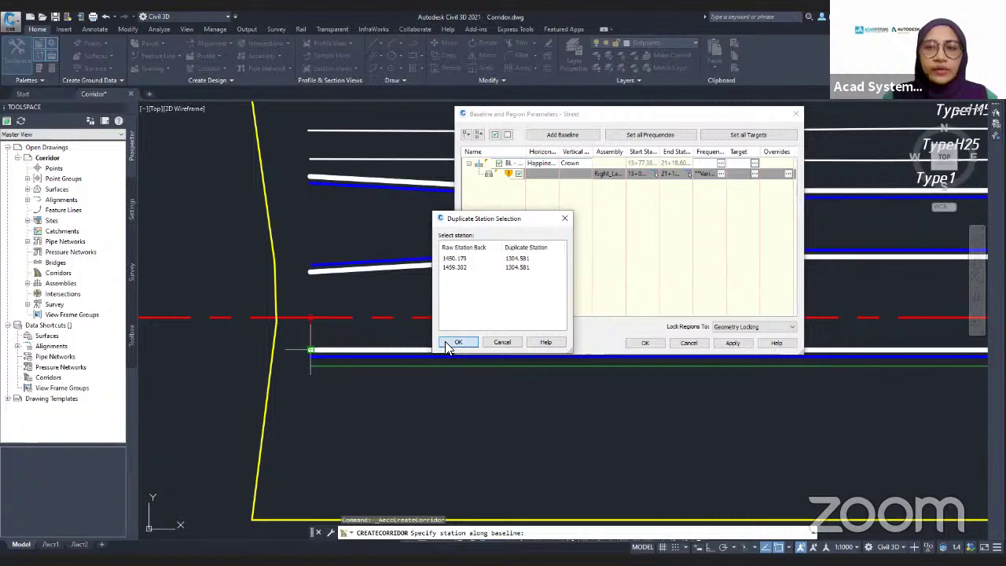
# - Set the region's end station where the bus bay's blue outline begins, accept the parameters and rebuild the corridor
pyautogui.click(689, 174)
pyautogui.moveTo(690, 317); pyautogui.dragTo(492, 314, button='middle')
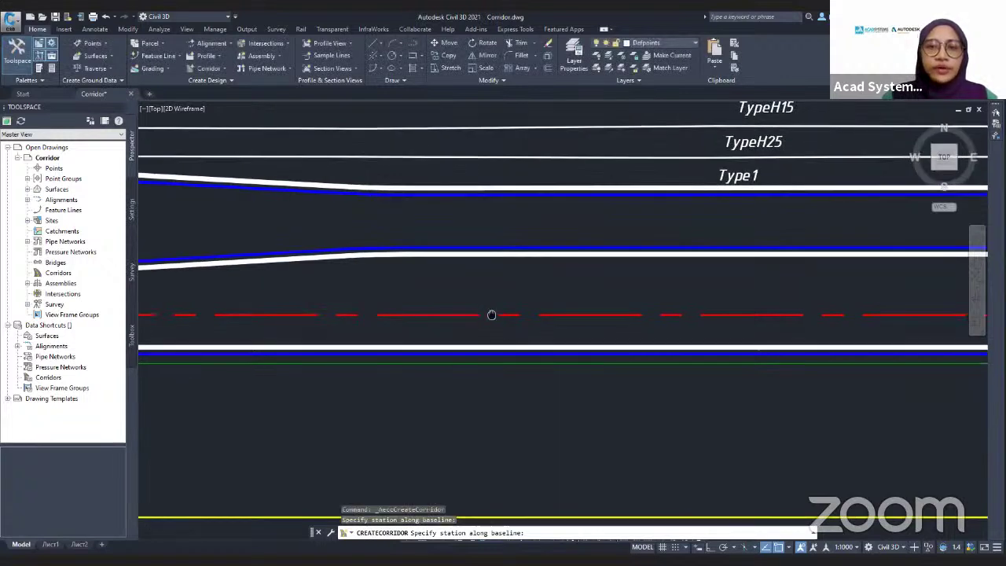
pyautogui.scroll(-2, 579, 331)
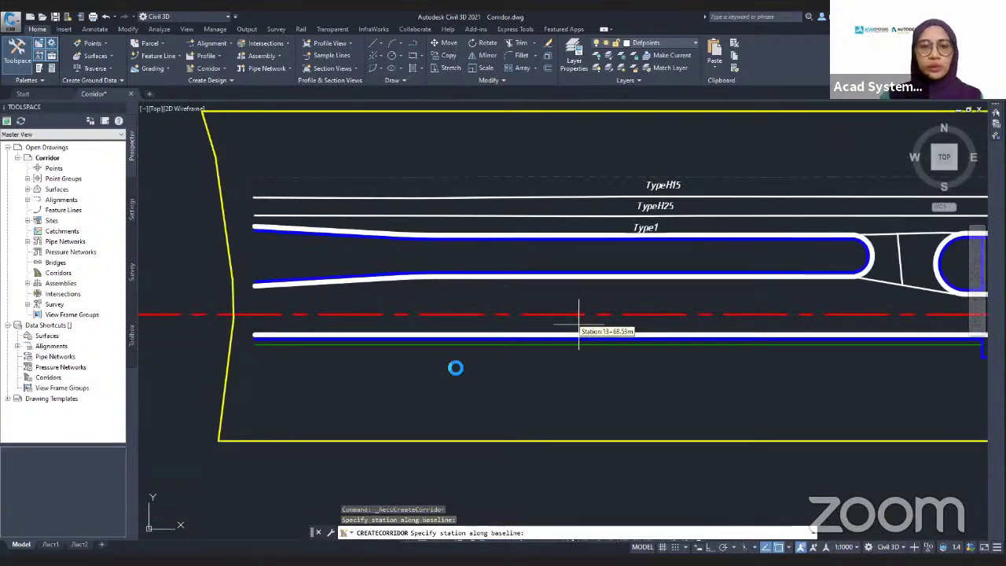
pyautogui.moveTo(580, 331); pyautogui.dragTo(302, 318, button='middle')
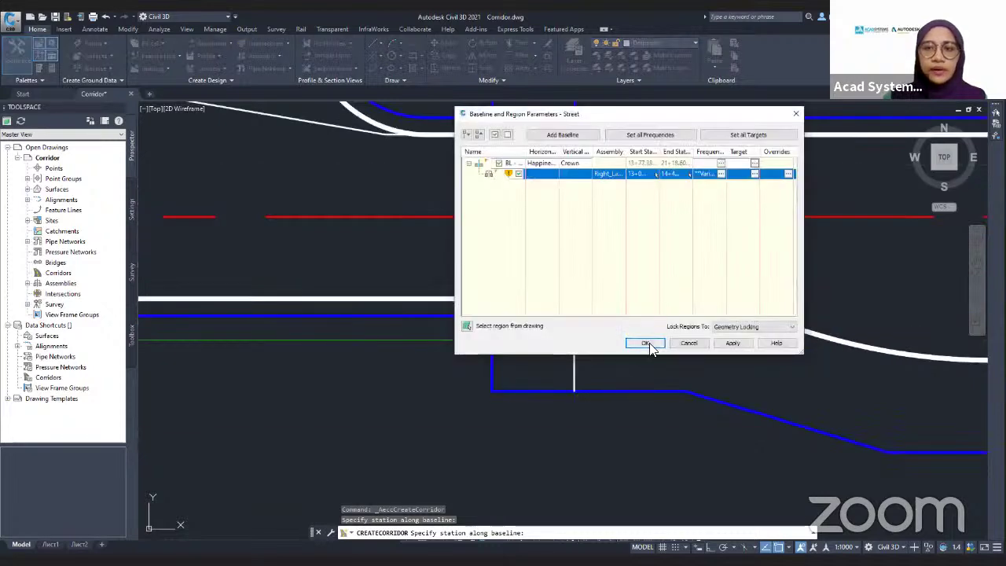
pyautogui.click(647, 343)
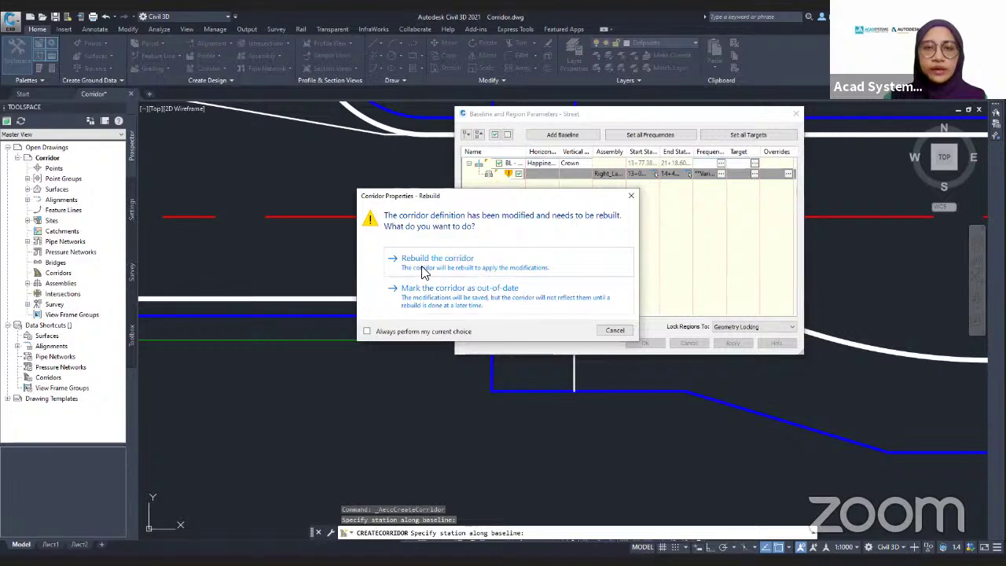
pyautogui.click(426, 270)
# - Add a region to the Street corridor spanning the bus bay, from the existing region's end to the bay's far end
pyautogui.moveTo(409, 315)
pyautogui.mouseDown(button='middle')
pyautogui.moveTo(539, 291)
pyautogui.moveTo(699, 285)
pyautogui.mouseUp(button='middle')
pyautogui.scroll(-2, 699, 284)
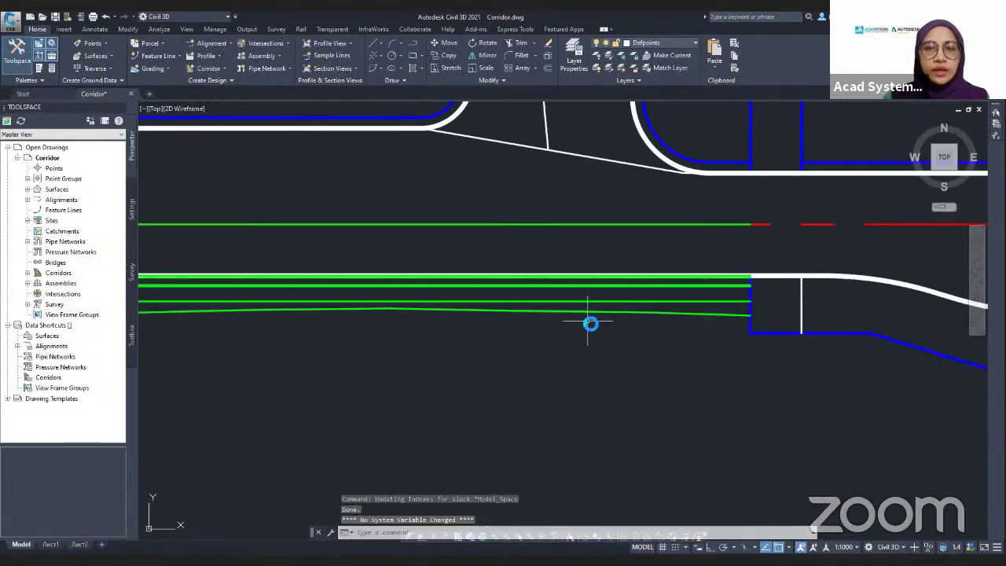
pyautogui.scroll(-2, 586, 319)
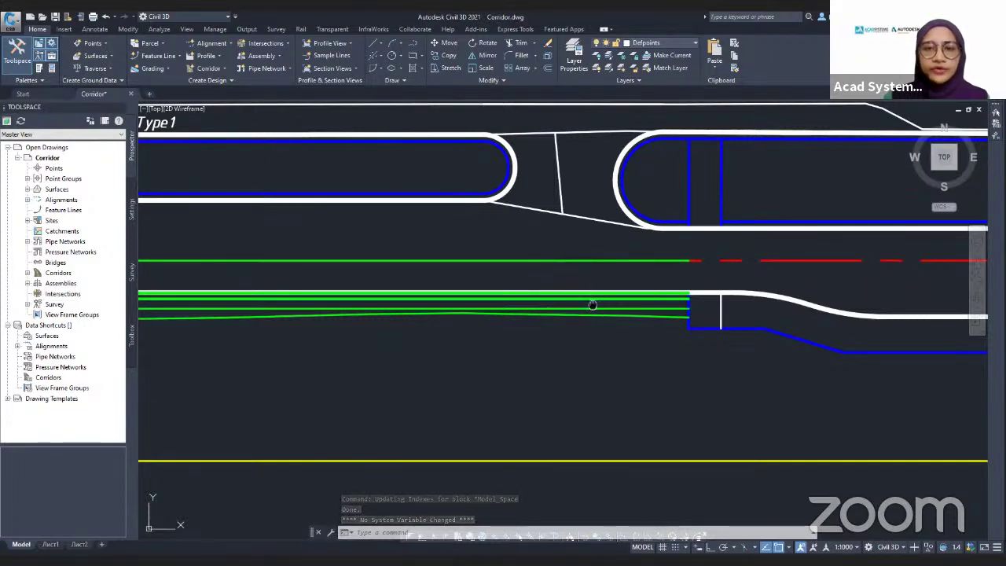
pyautogui.moveTo(662, 319); pyautogui.dragTo(373, 336, button='middle')
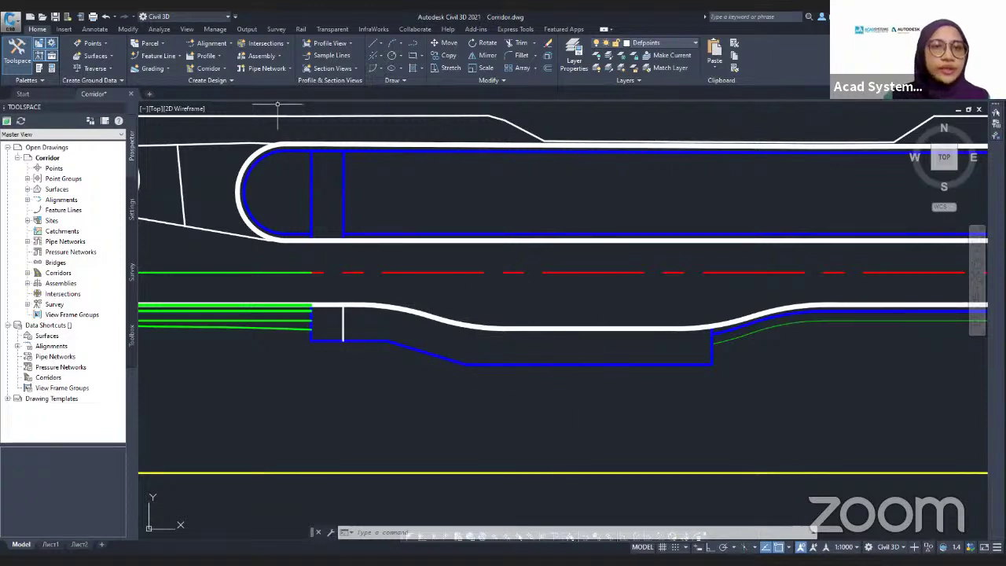
pyautogui.click(256, 320)
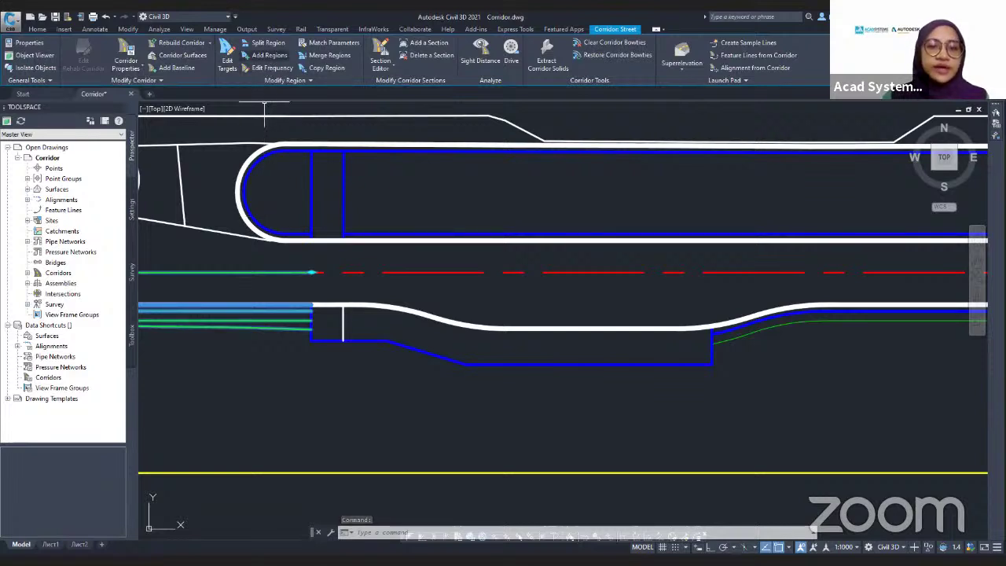
pyautogui.click(269, 56)
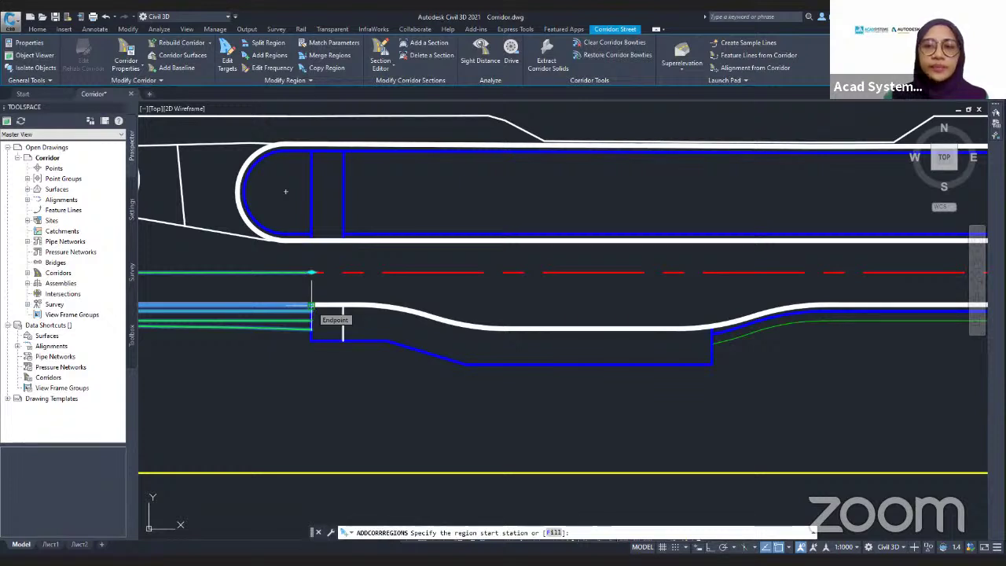
pyautogui.click(312, 305)
pyautogui.click(712, 331)
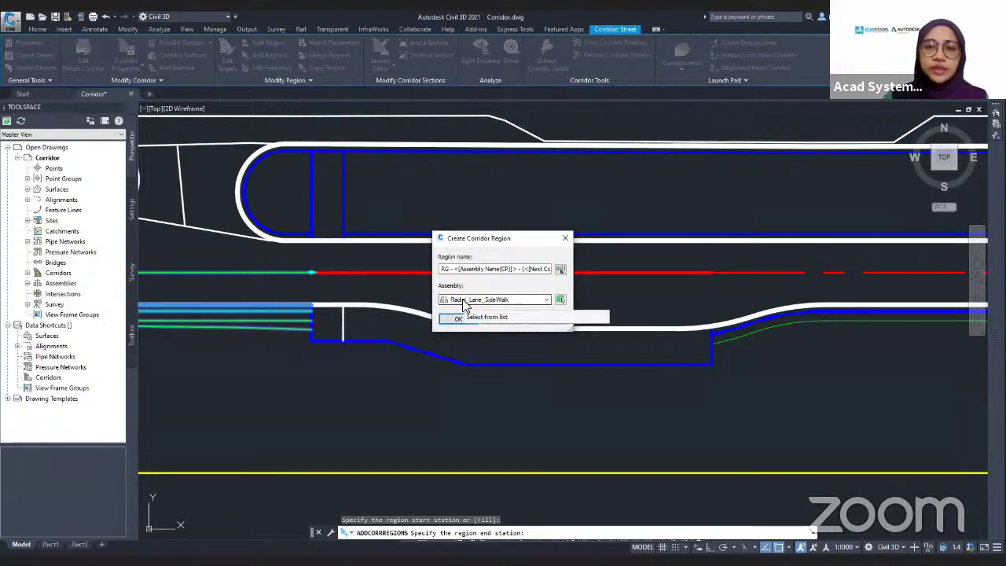
# - Assign the Right_Lane_Sidewalk_Shoulder assembly to the new bus bay region and proceed to its target mapping
pyautogui.click(463, 304)
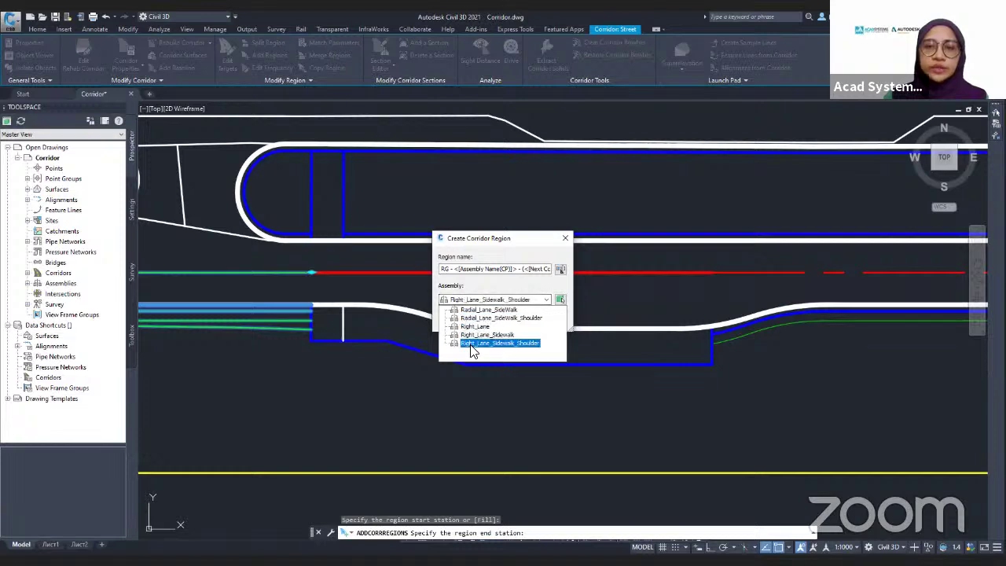
pyautogui.click(471, 346)
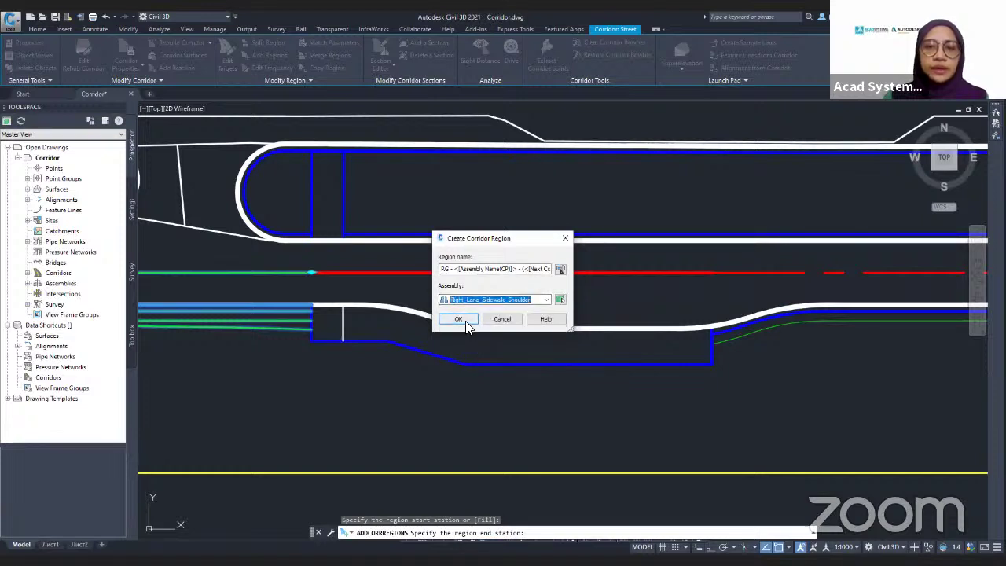
pyautogui.click(459, 319)
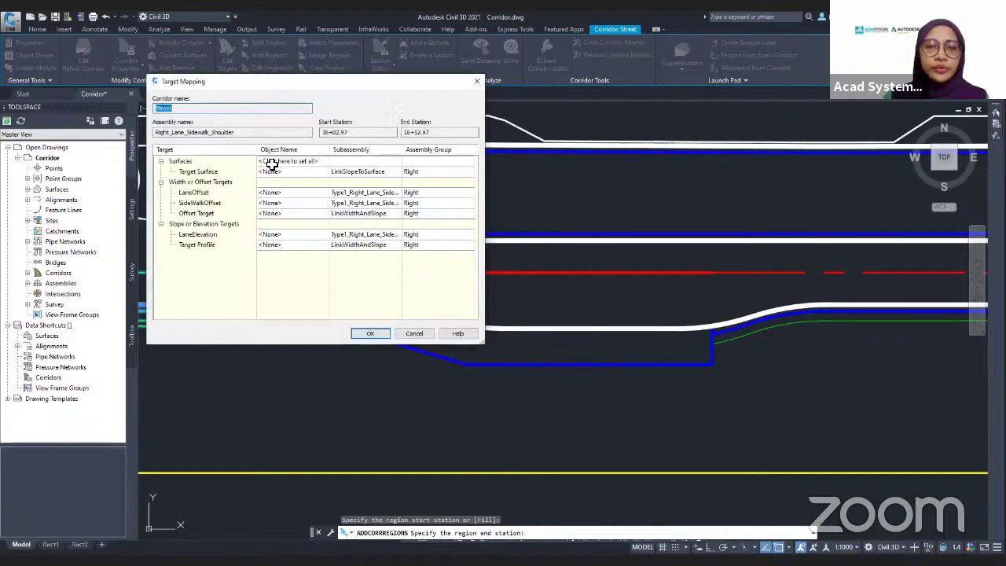
# - Set the bus bay region's target surface to Existing Ground
pyautogui.click(268, 172)
pyautogui.click(270, 174)
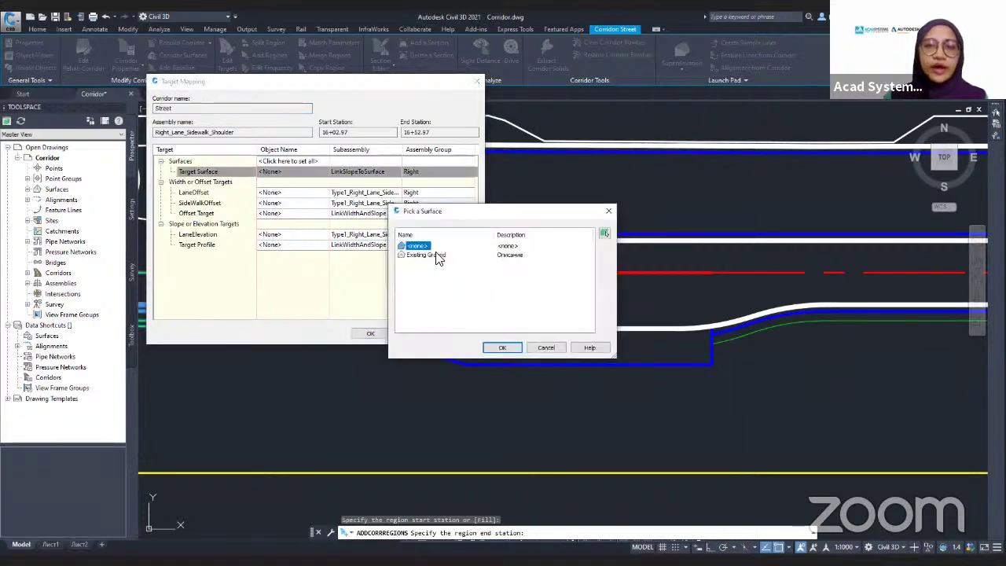
pyautogui.click(437, 257)
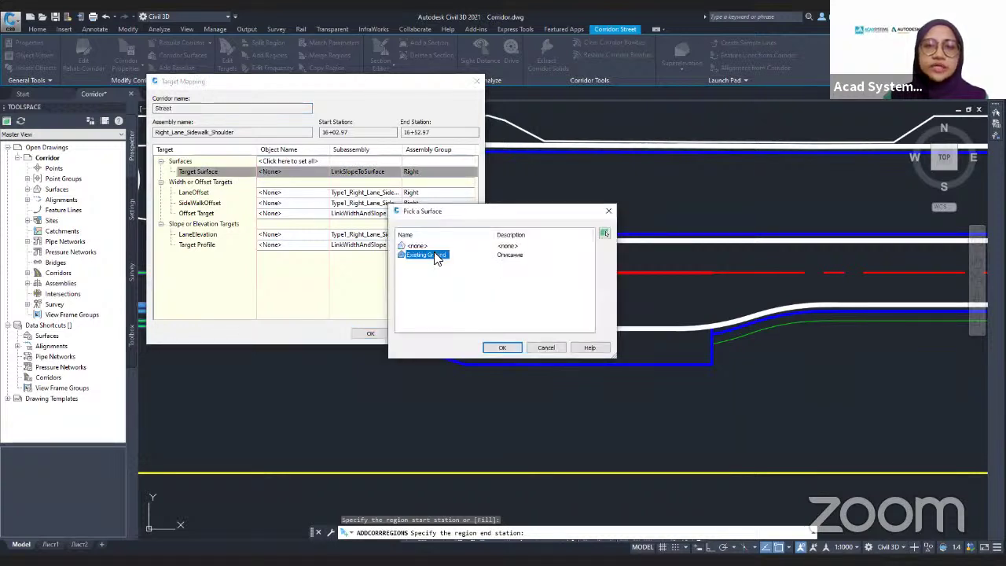
pyautogui.click(501, 351)
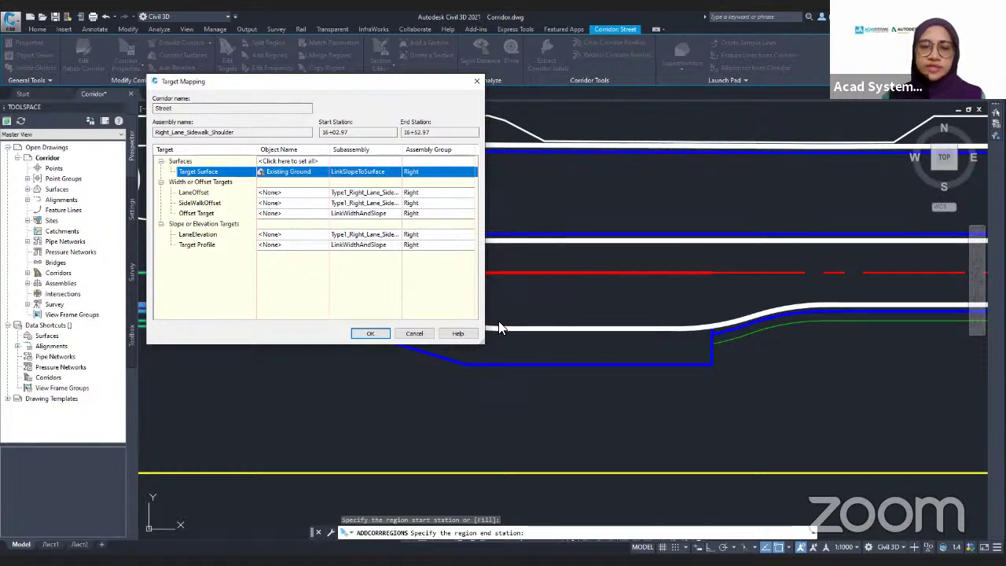
# - Set the bus bay region's LaneOffset target to the white road-edge polyline that curves around the bay, selected from the drawing
pyautogui.click(300, 193)
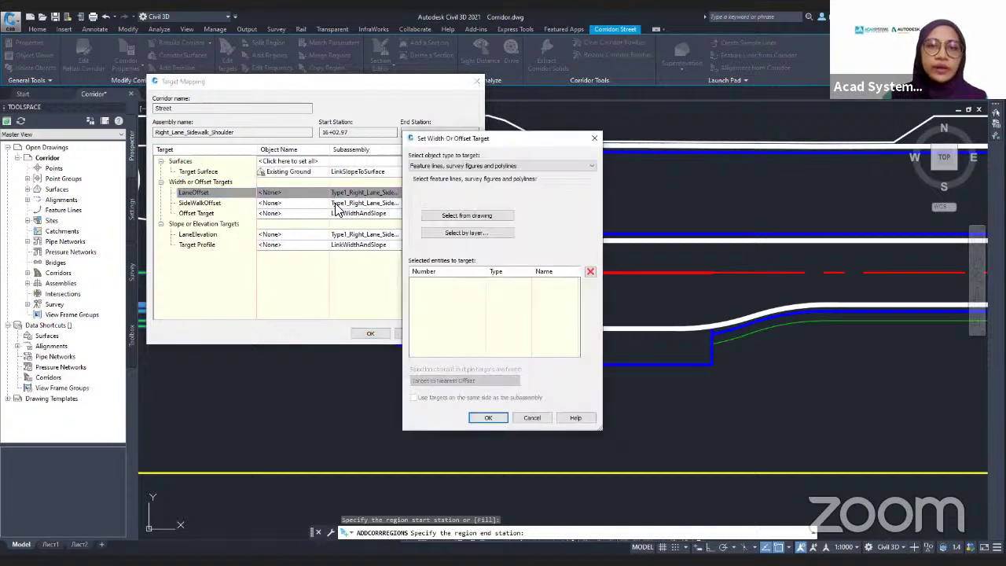
pyautogui.click(446, 215)
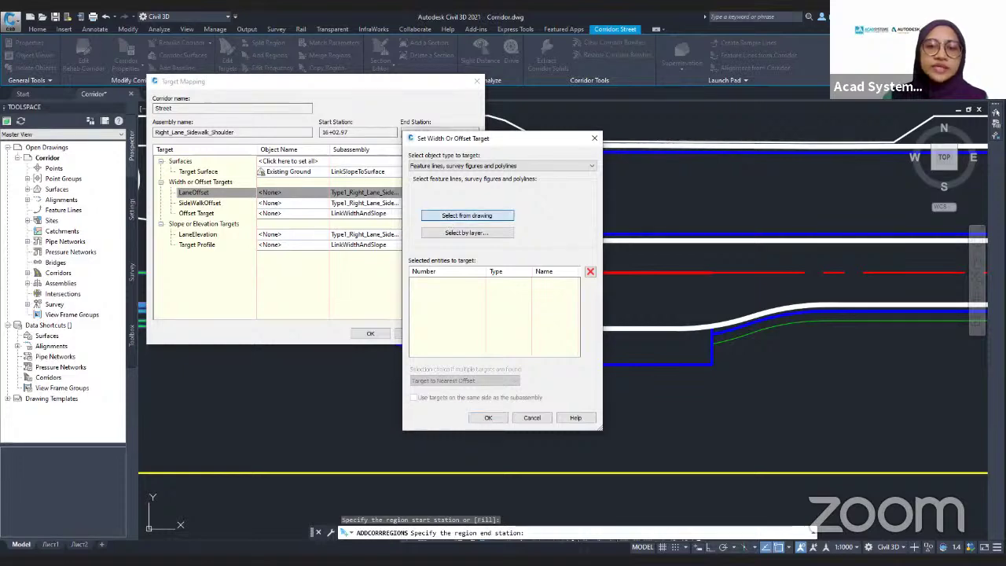
pyautogui.click(507, 329)
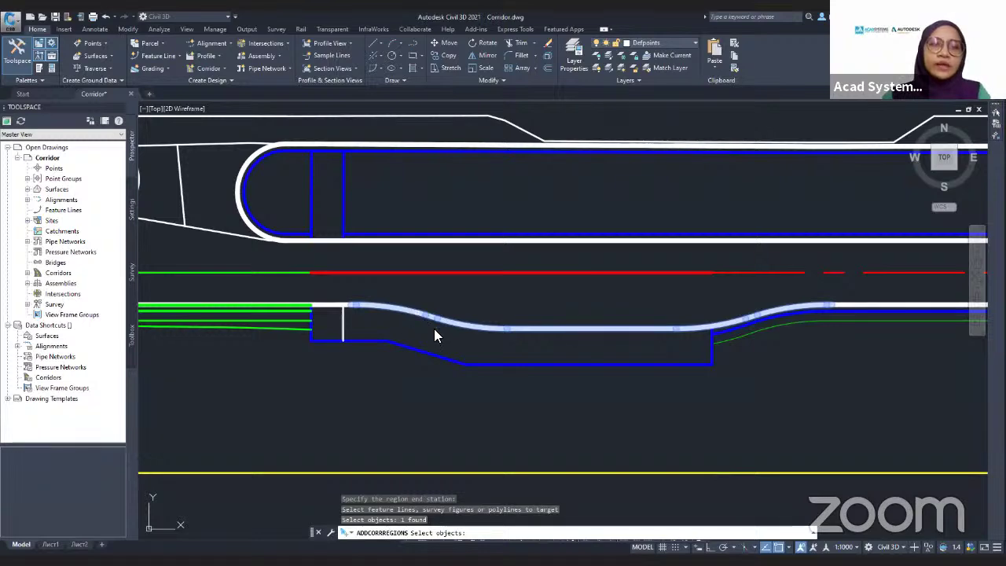
pyautogui.press('Return')
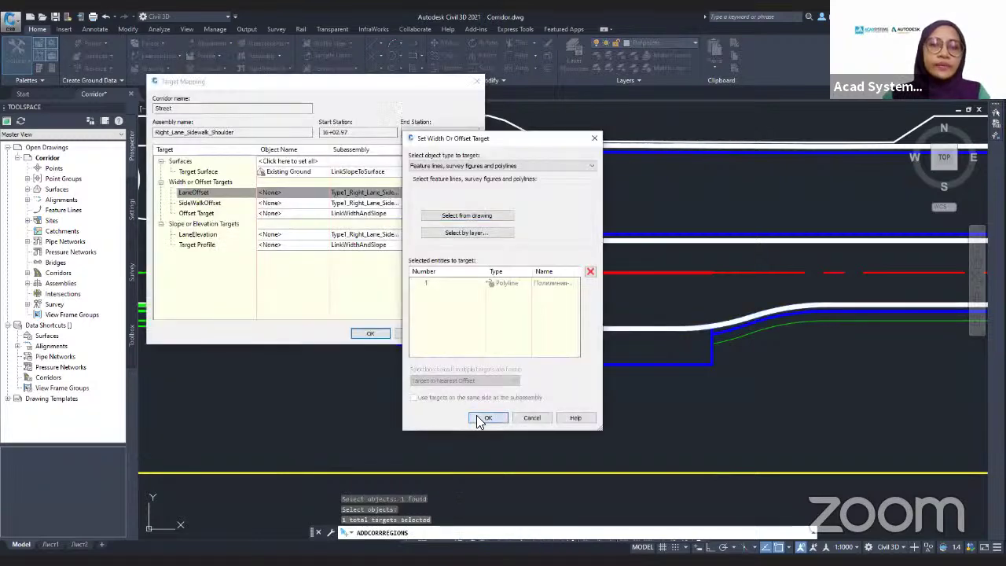
pyautogui.click(485, 417)
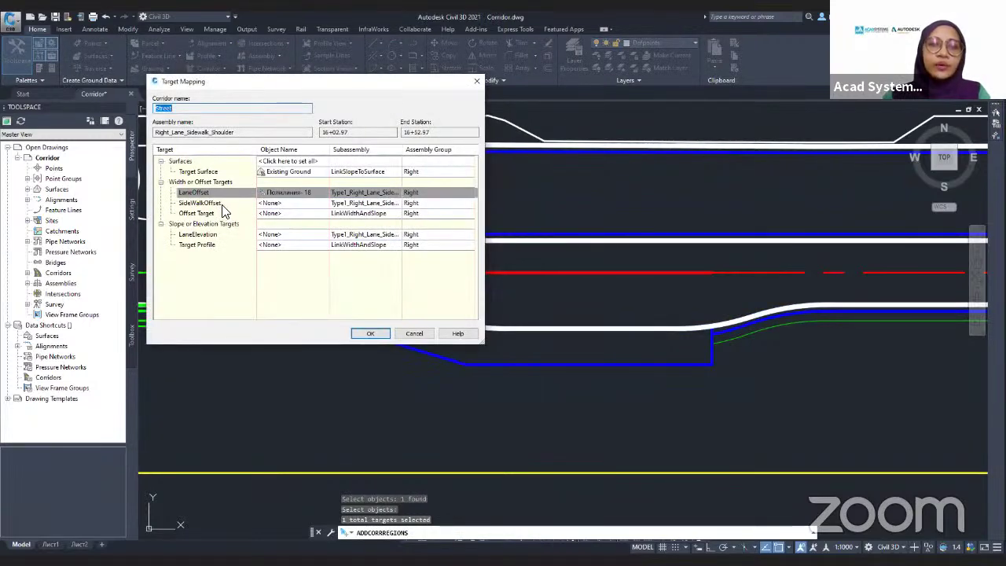
# - Set the SideWalkOffset target to the blue polyline outlining the bus bay, and accept the region's target mapping
pyautogui.click(271, 206)
pyautogui.click(271, 205)
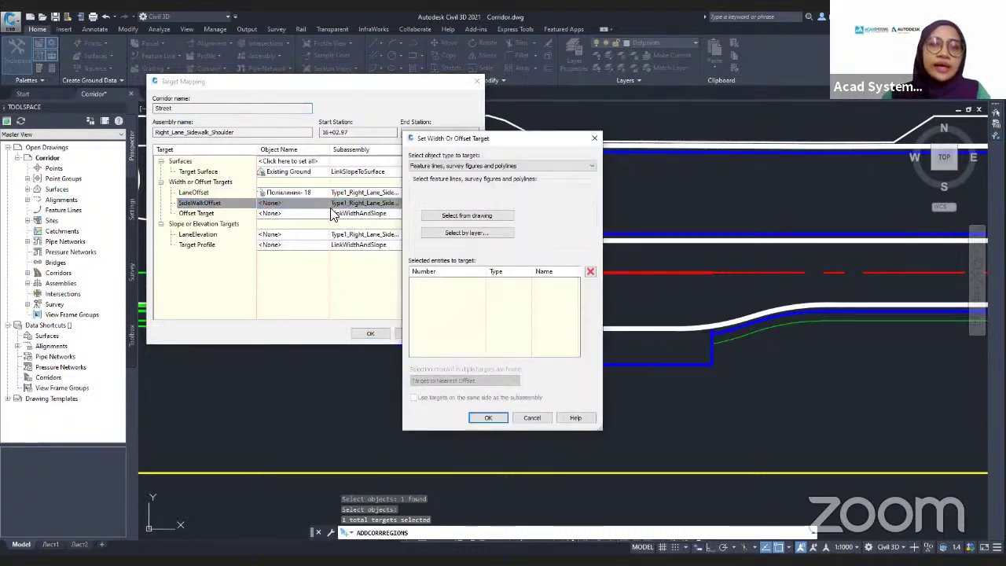
pyautogui.click(437, 218)
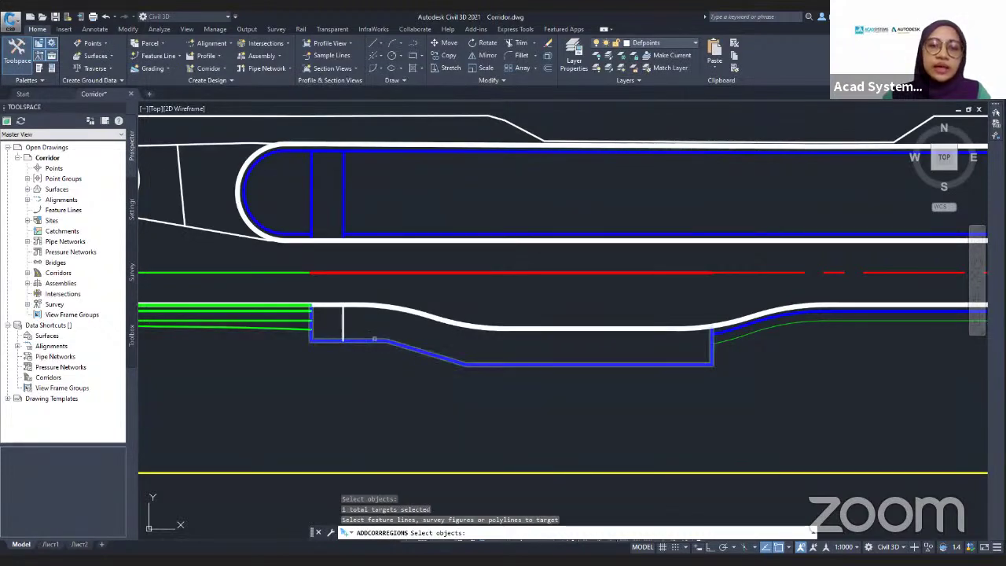
pyautogui.click(376, 336)
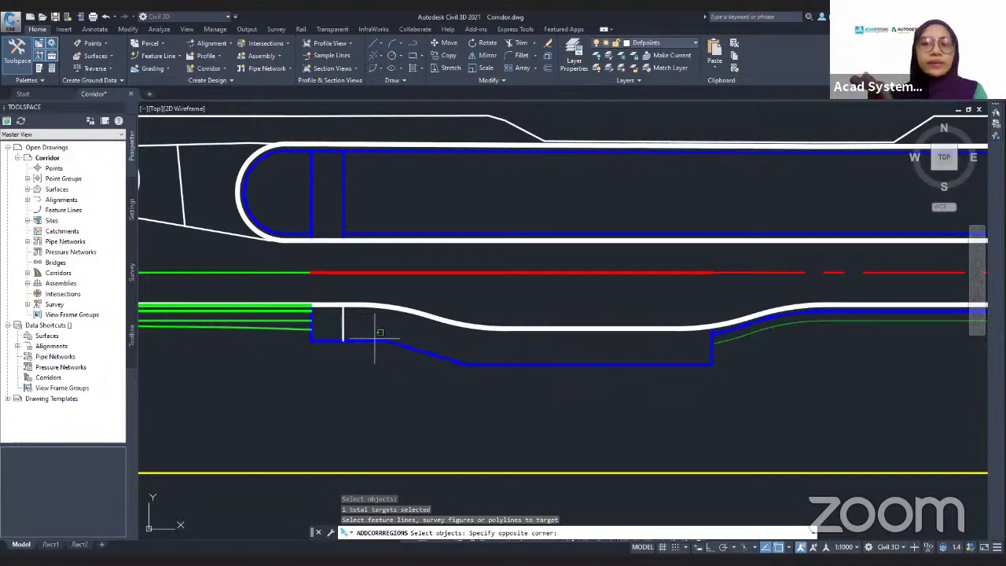
pyautogui.click(375, 336)
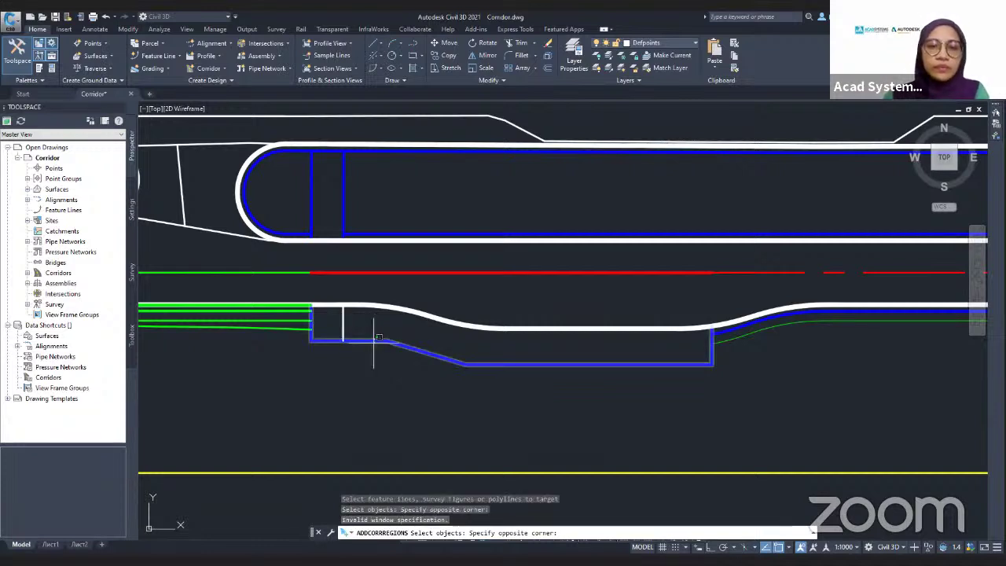
pyautogui.click(373, 342)
pyautogui.press('Return')
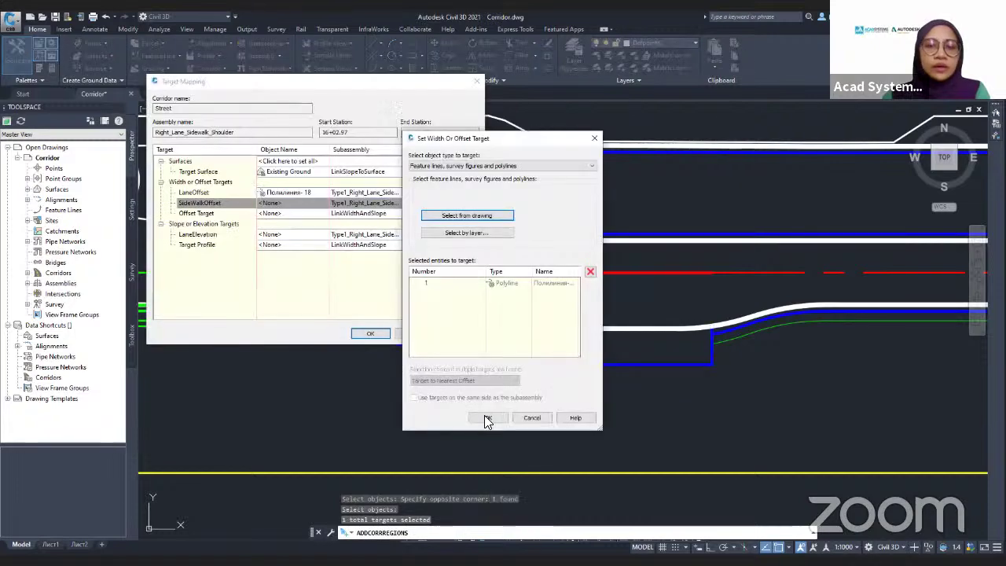
pyautogui.click(484, 416)
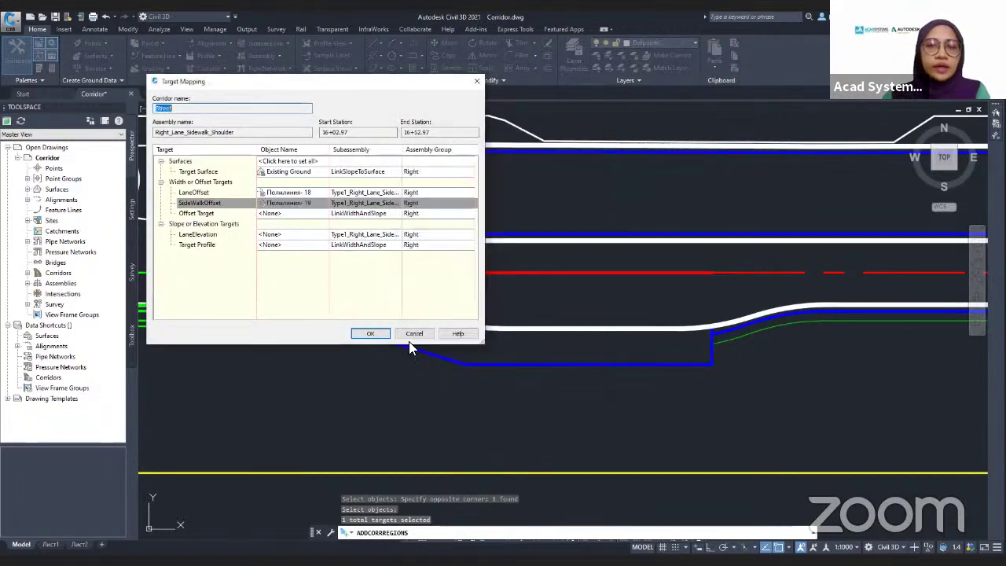
pyautogui.click(365, 332)
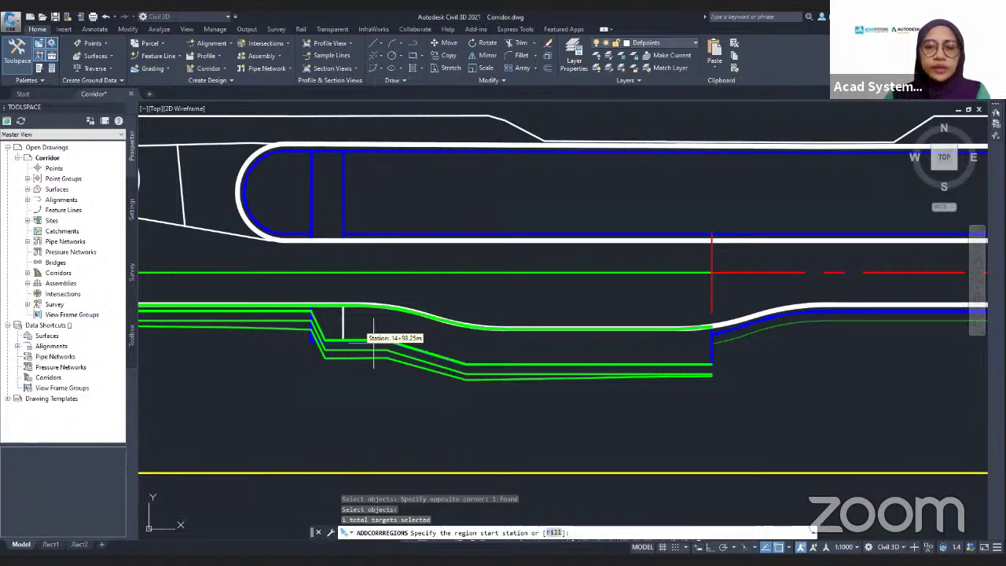
# - Add a corridor region from the bus bay's far end to the green outline's endpoint just before it flares at the side-road junction
pyautogui.moveTo(583, 358); pyautogui.dragTo(435, 391, button='middle')
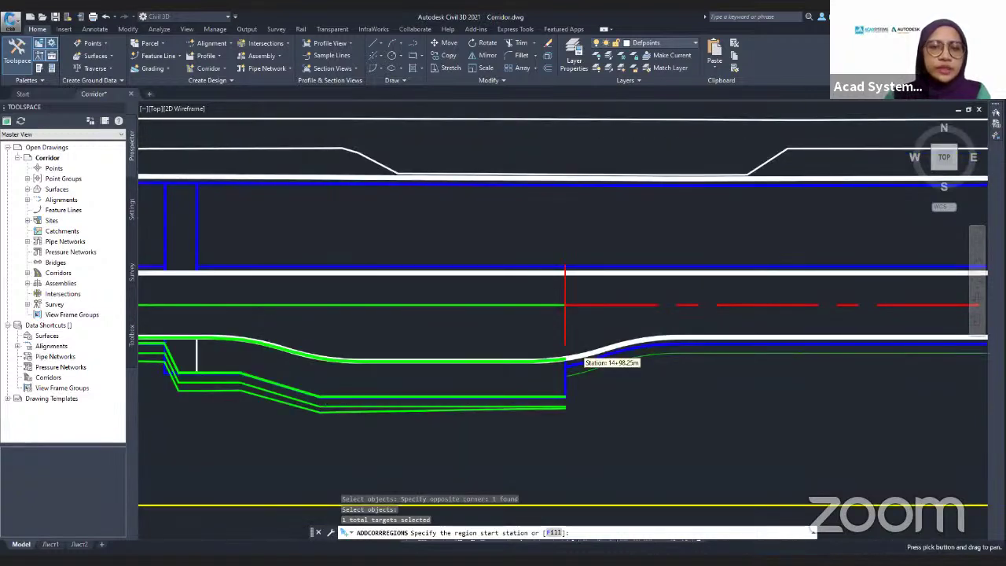
pyautogui.moveTo(574, 365); pyautogui.dragTo(504, 375, button='middle')
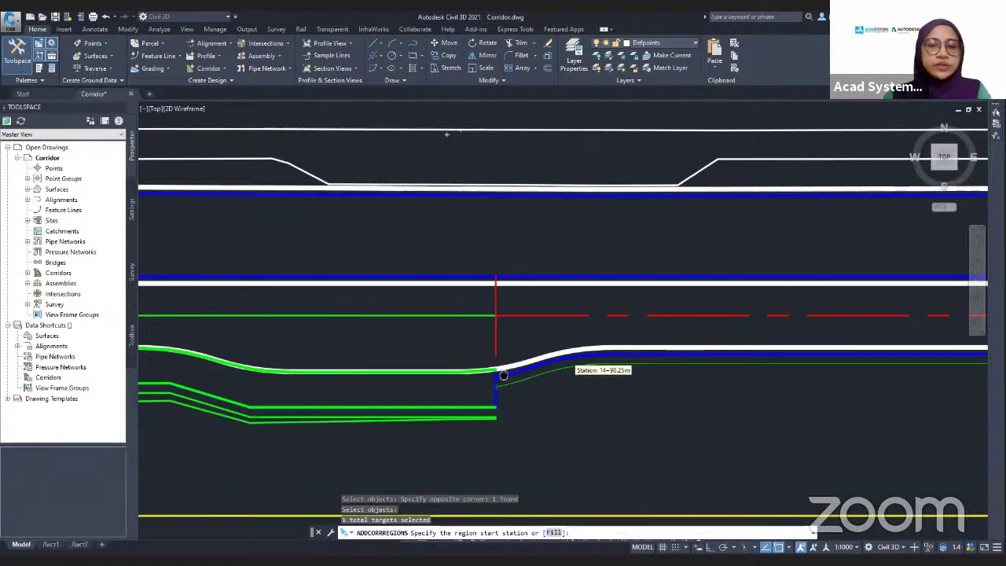
pyautogui.press('Escape')
pyautogui.click(440, 417)
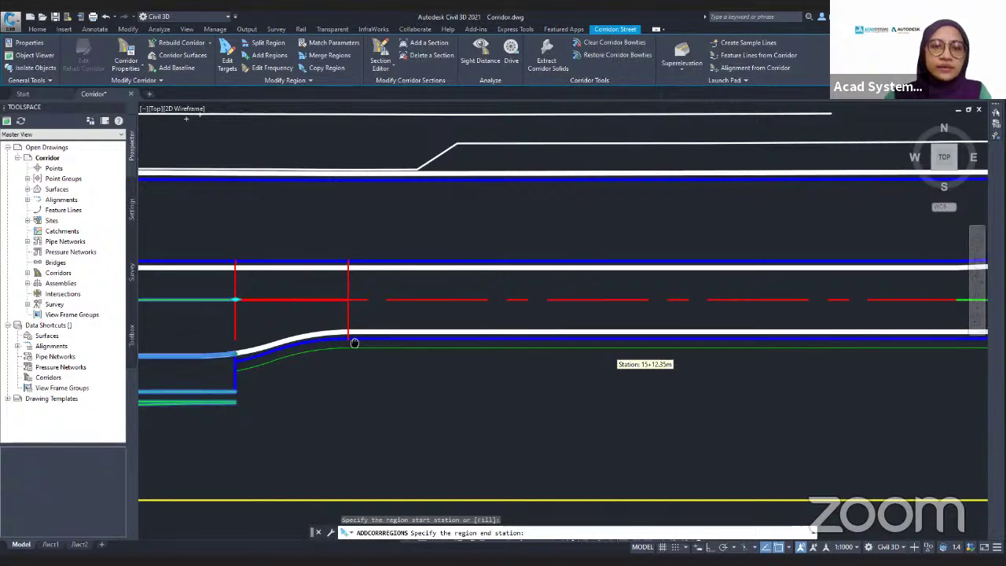
pyautogui.scroll(-5, 455, 406)
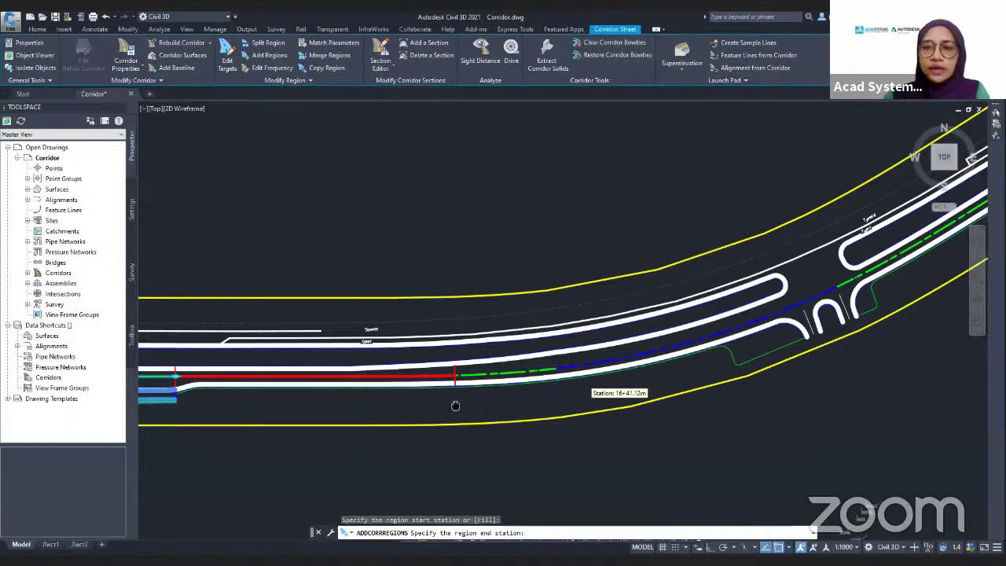
pyautogui.scroll(4, 702, 343)
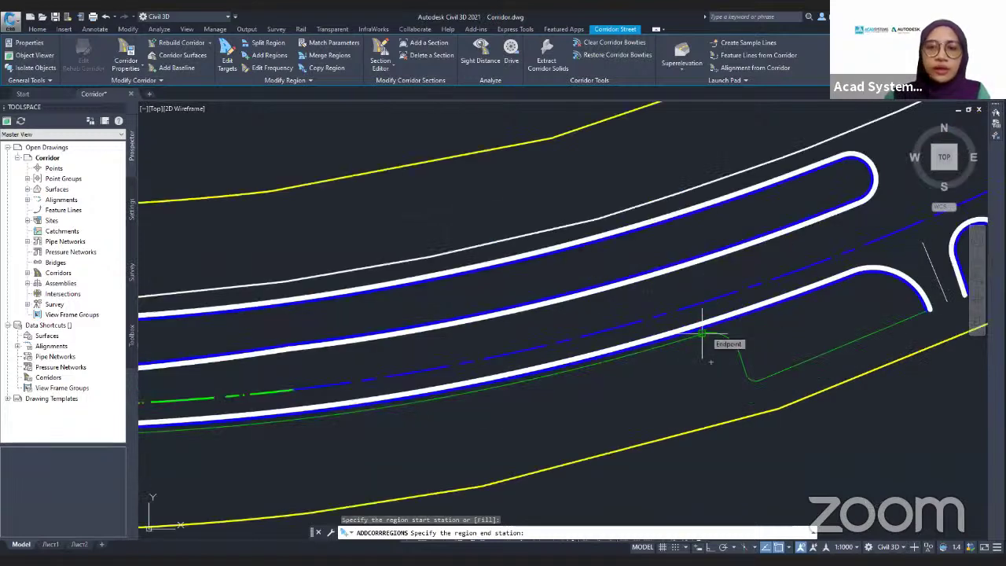
pyautogui.click(702, 335)
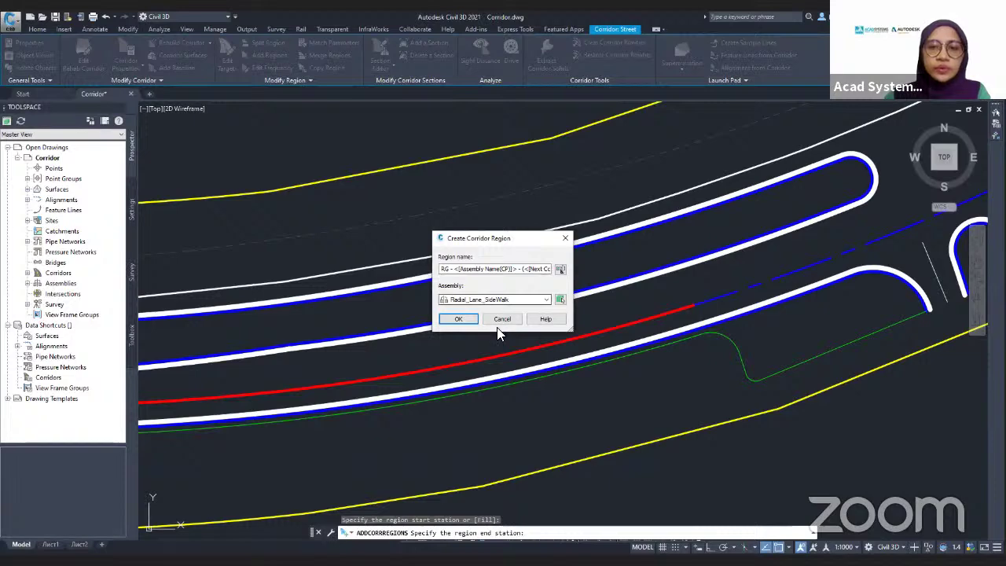
# - Assign the Right_Lane_Sidewalk_Shoulder assembly to the new region, with Existing Ground as its target surface, and accept the mapping
pyautogui.click(471, 299)
pyautogui.click(472, 312)
pyautogui.click(458, 319)
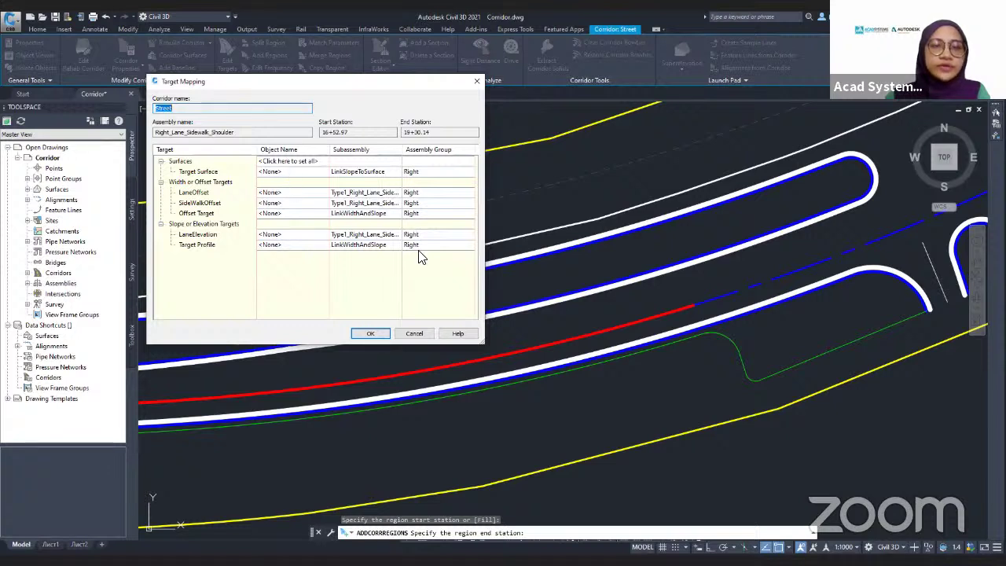
pyautogui.click(270, 171)
pyautogui.click(427, 254)
pyautogui.click(501, 347)
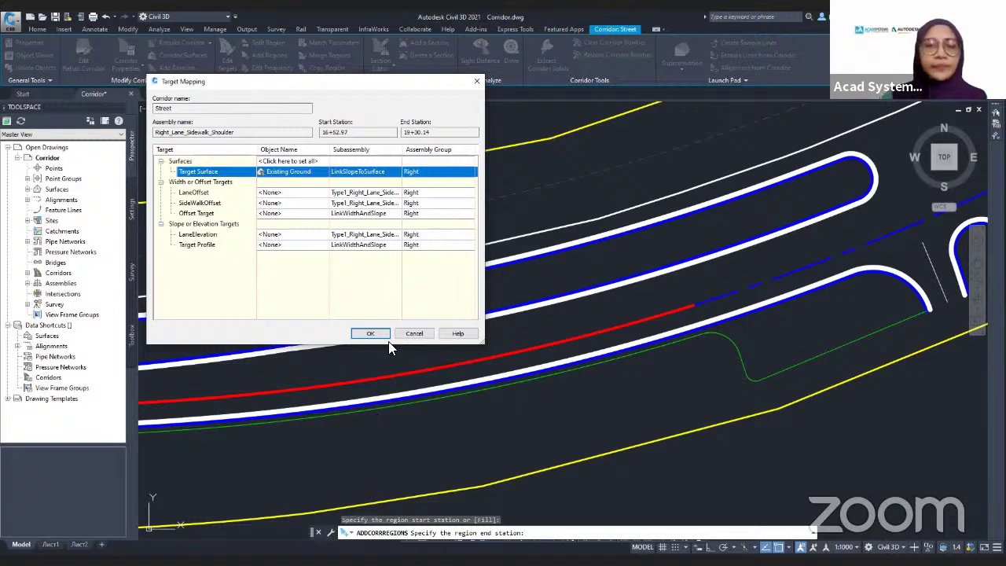
pyautogui.click(371, 334)
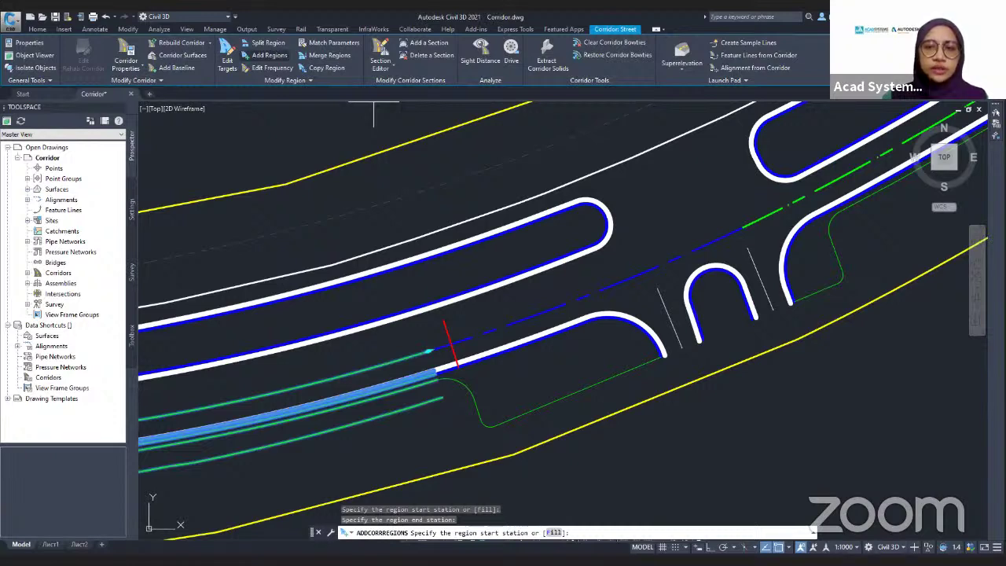
# - Add a corridor region from the previous region's end to the endpoint where the white road edge starts curving into the side road
pyautogui.click(269, 55)
pyautogui.click(434, 371)
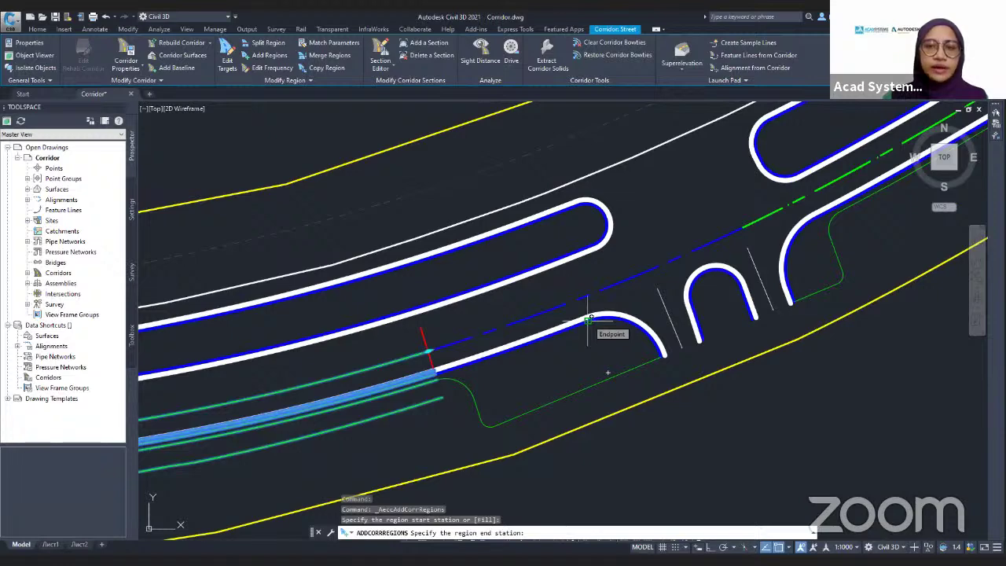
pyautogui.click(588, 321)
# - Assign the Radial_Lane_SideWalk assembly to this region and accept its target mapping without any targets
pyautogui.click(509, 299)
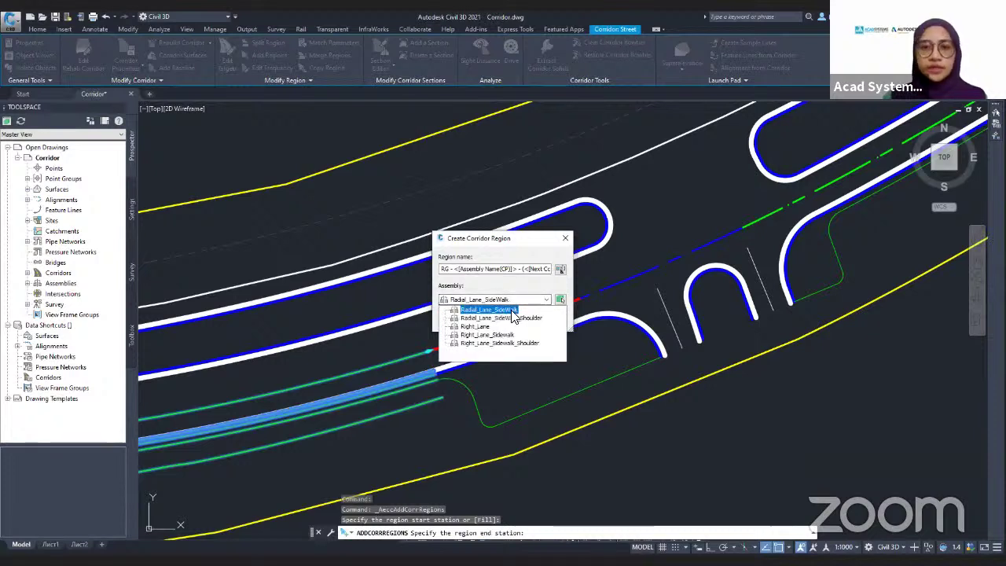
pyautogui.click(512, 312)
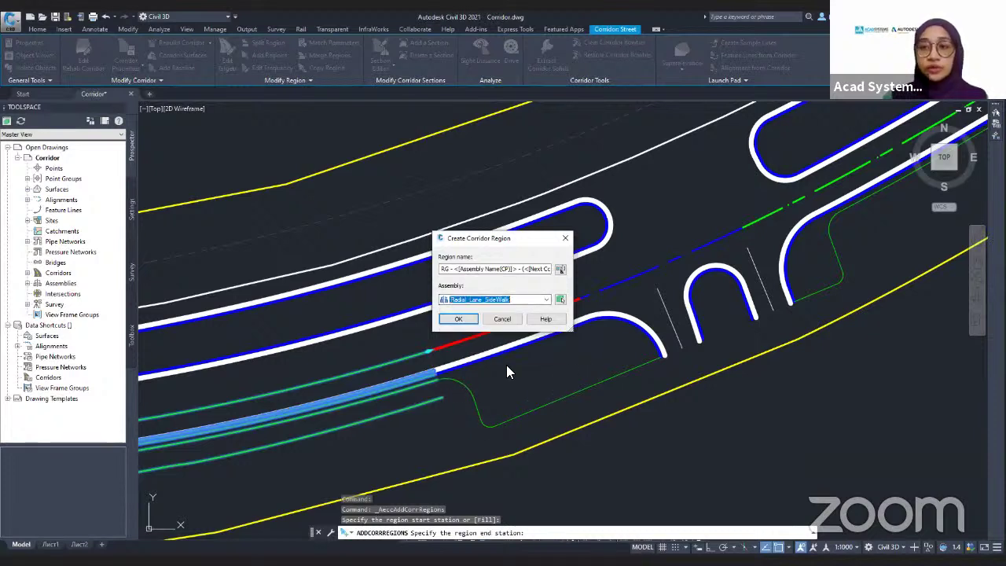
pyautogui.click(471, 319)
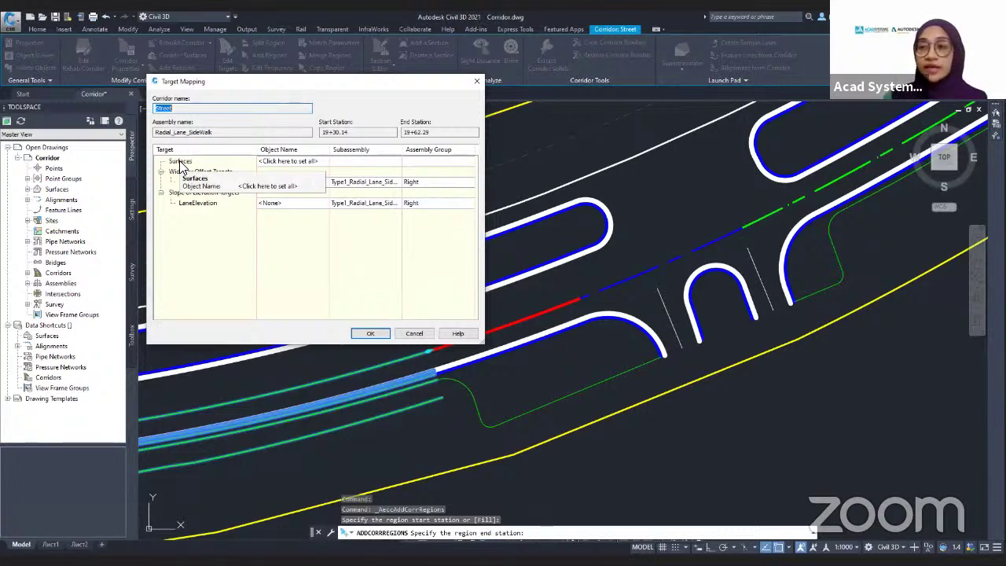
pyautogui.click(370, 333)
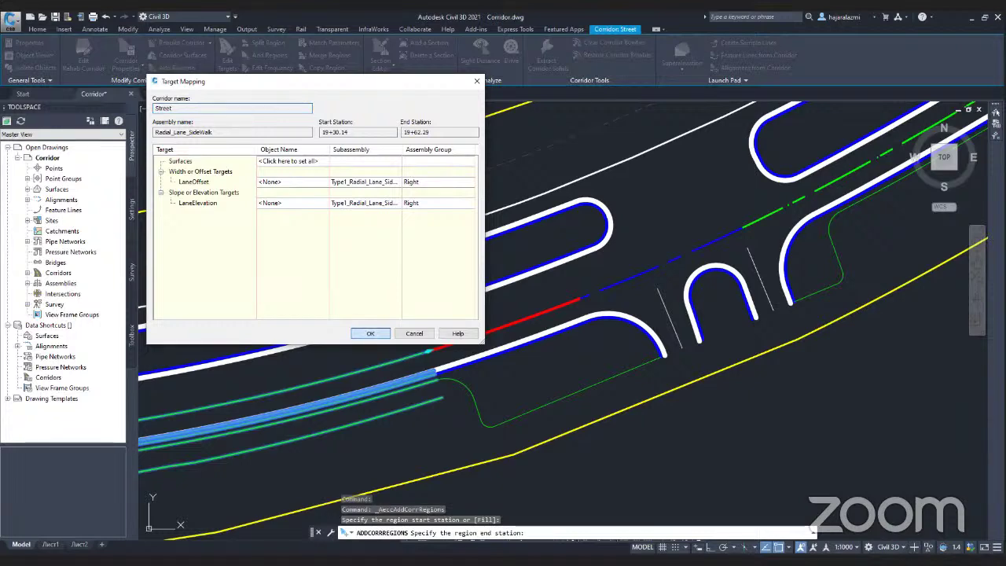
# - Try to undo the region just added before the side-road junction
pyautogui.click(107, 17)
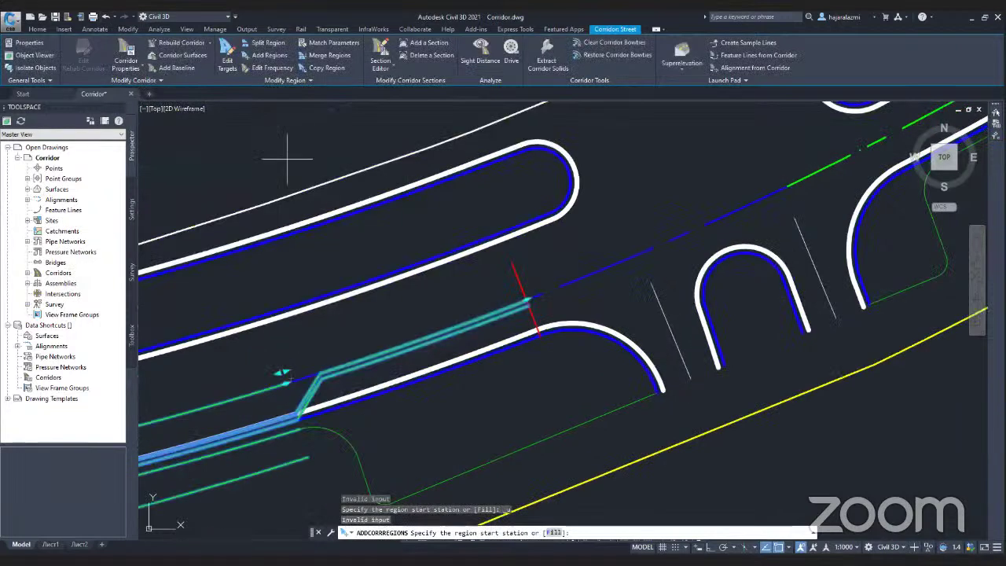
pyautogui.click(107, 17)
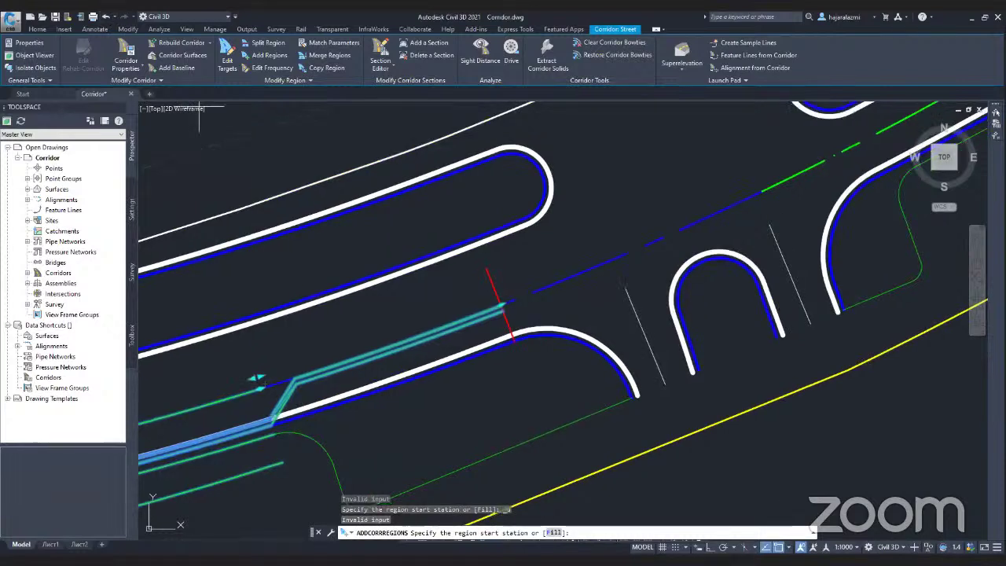
pyautogui.click(271, 56)
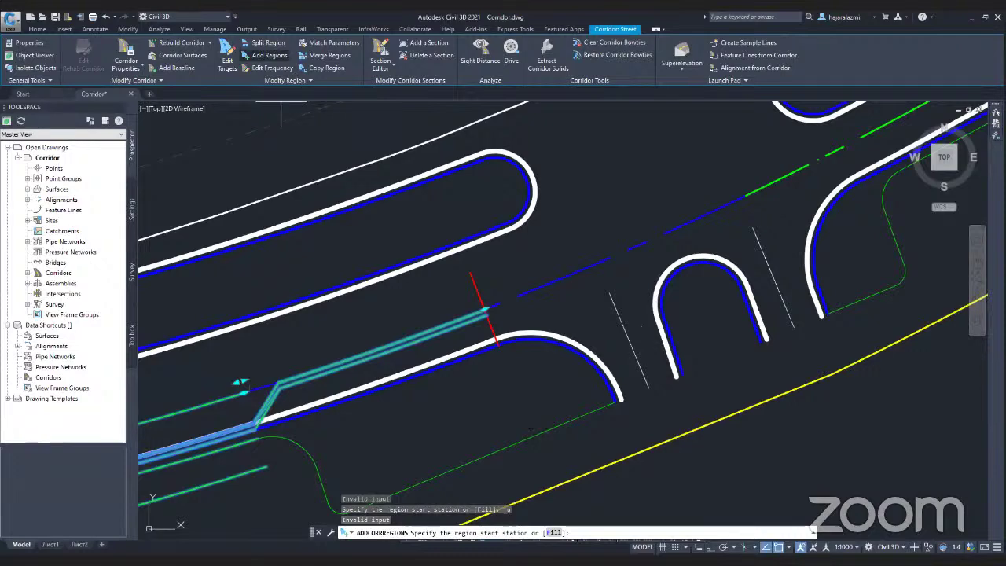
pyautogui.click(486, 310)
pyautogui.moveTo(748, 287); pyautogui.dragTo(536, 396, button='middle')
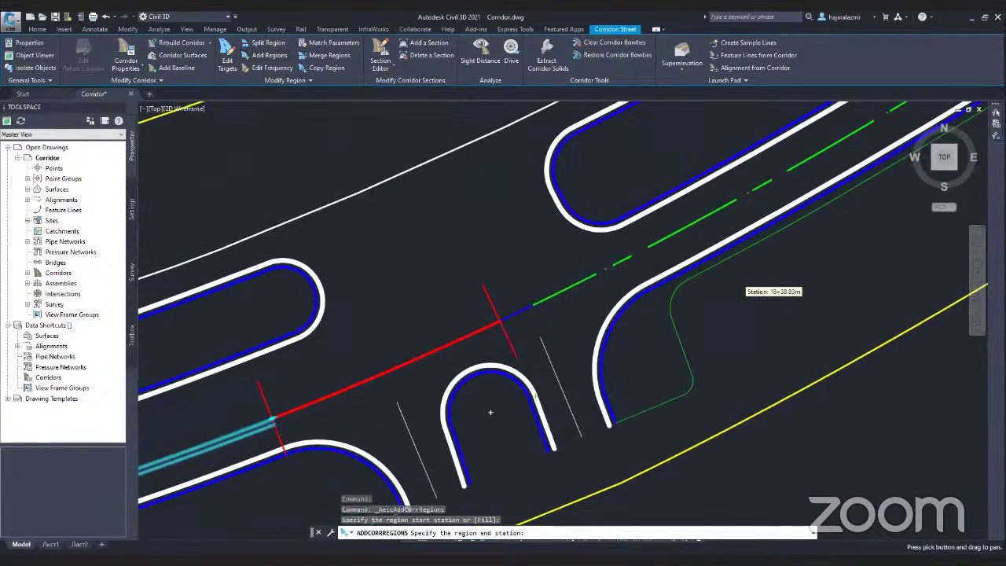
pyautogui.click(515, 303)
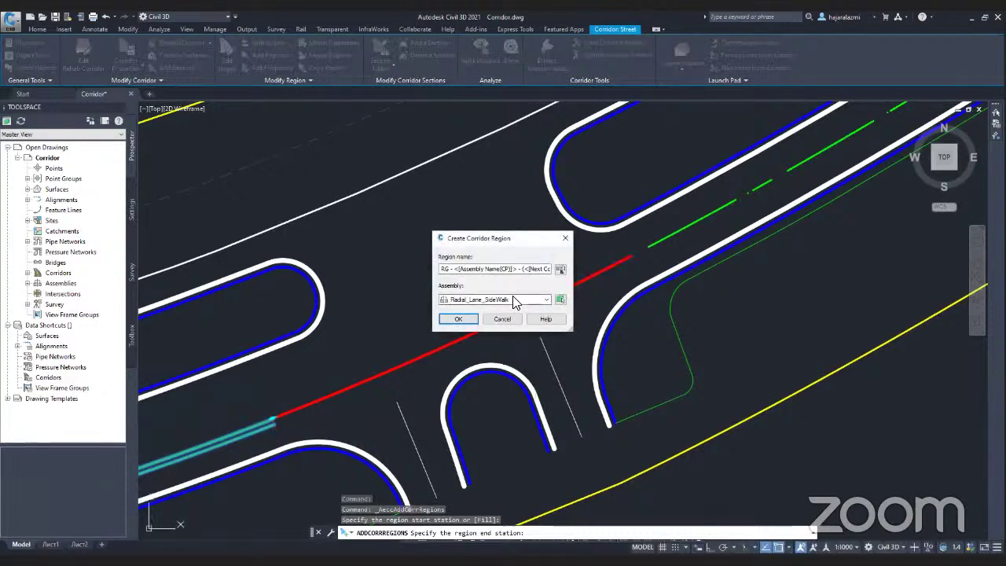
pyautogui.click(514, 303)
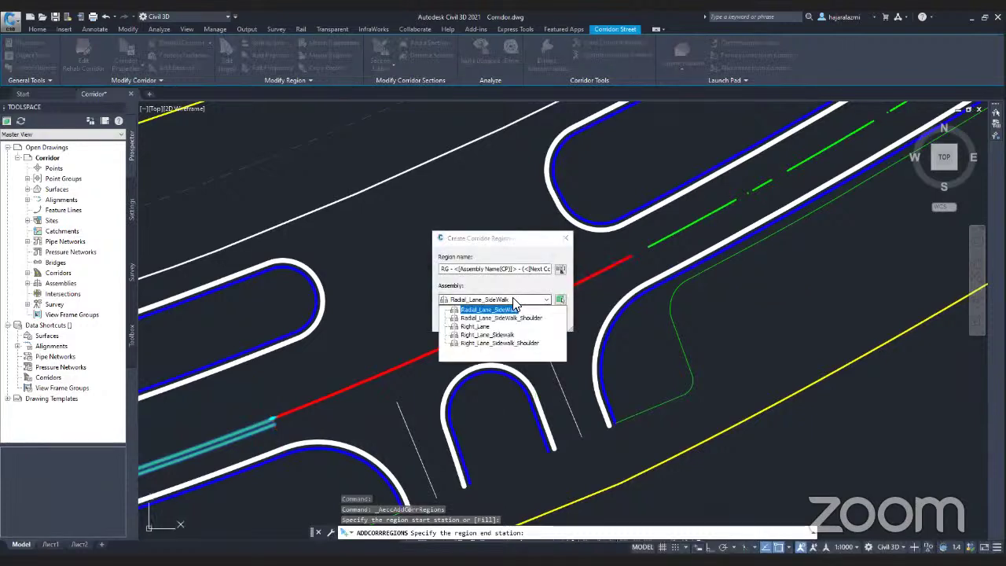
pyautogui.click(517, 309)
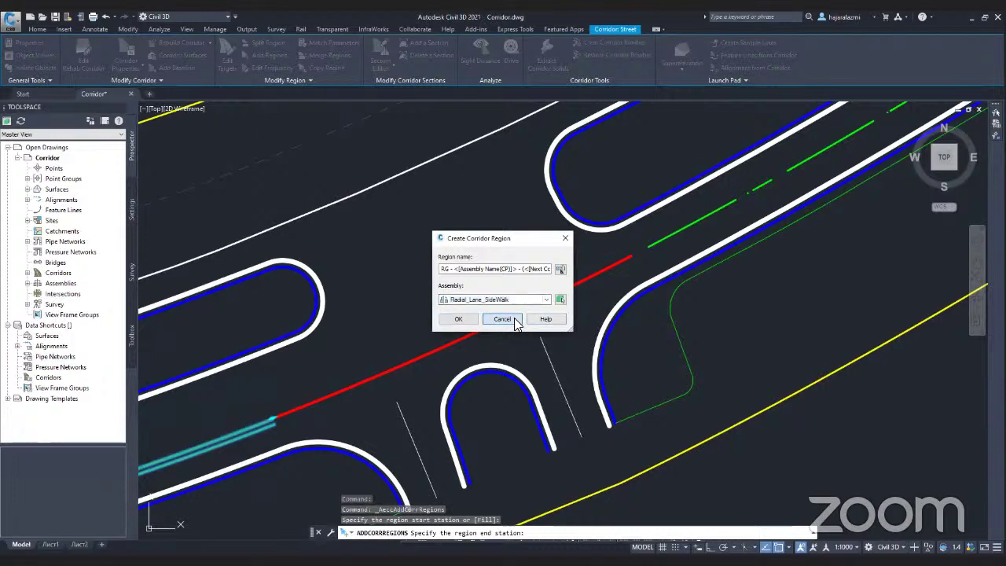
pyautogui.click(516, 320)
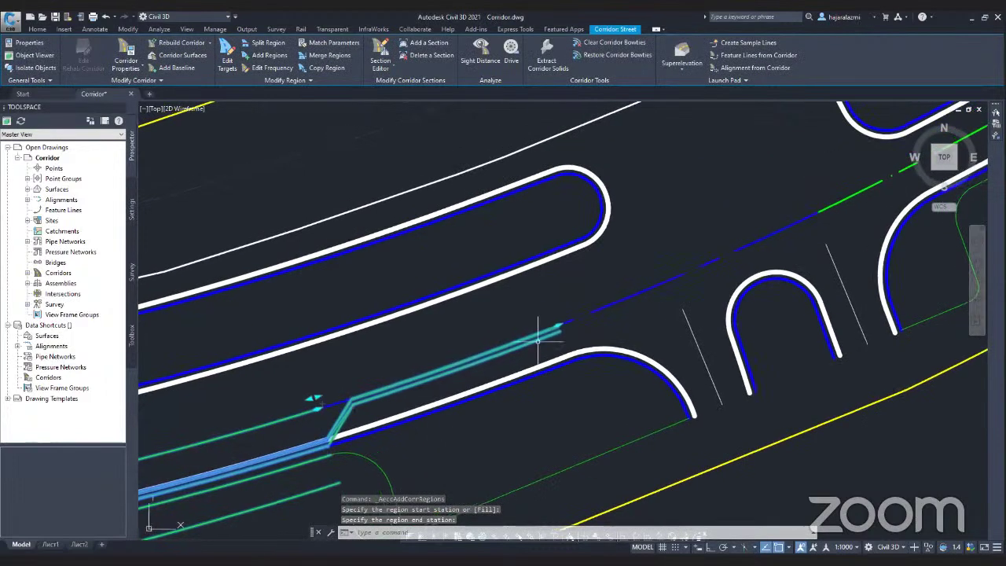
# - Split the corridor region before the side-road junction close to its end point
pyautogui.rightClick(486, 357)
pyautogui.press('Escape')
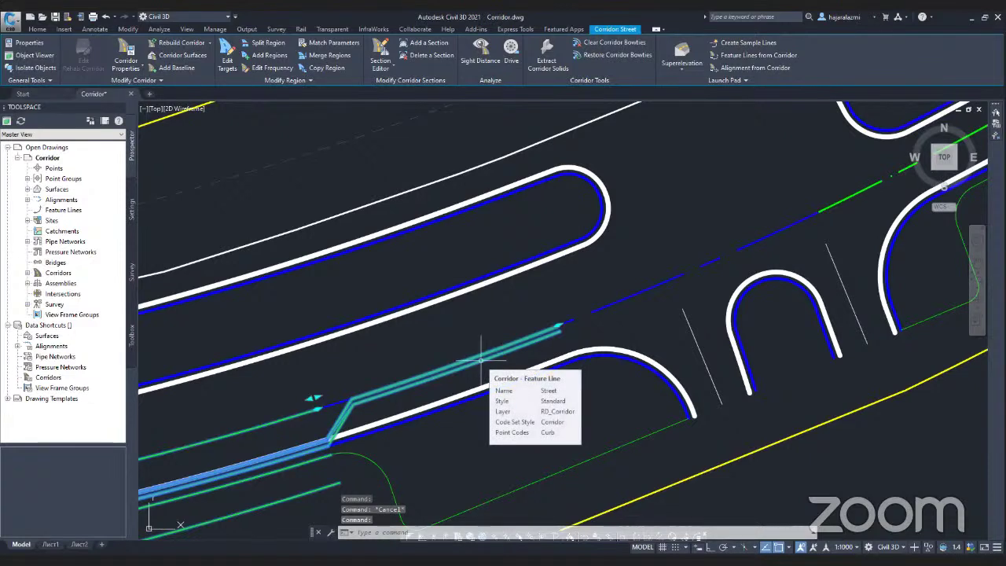
pyautogui.moveTo(481, 360); pyautogui.dragTo(511, 353, button='middle')
pyautogui.click(277, 45)
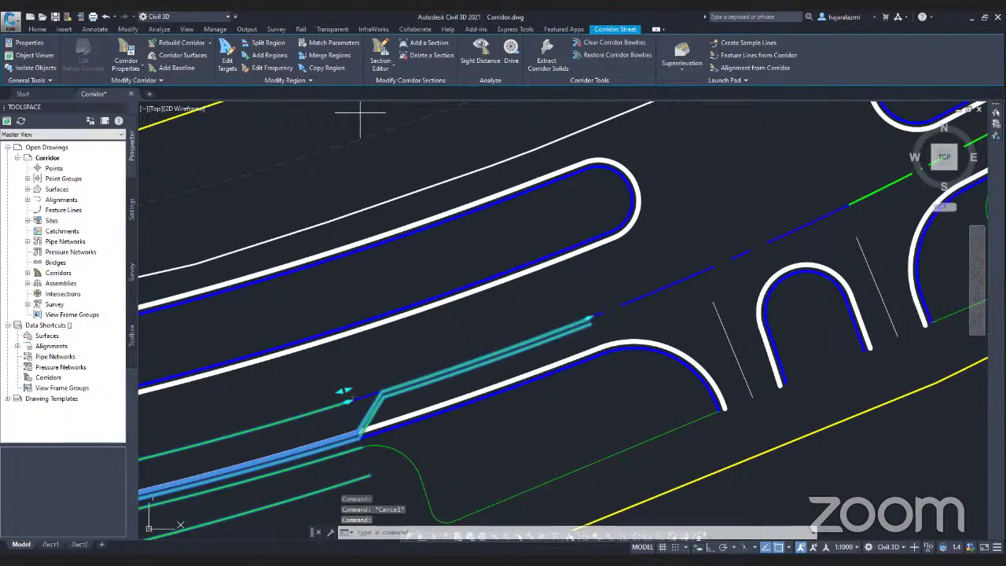
pyautogui.click(594, 322)
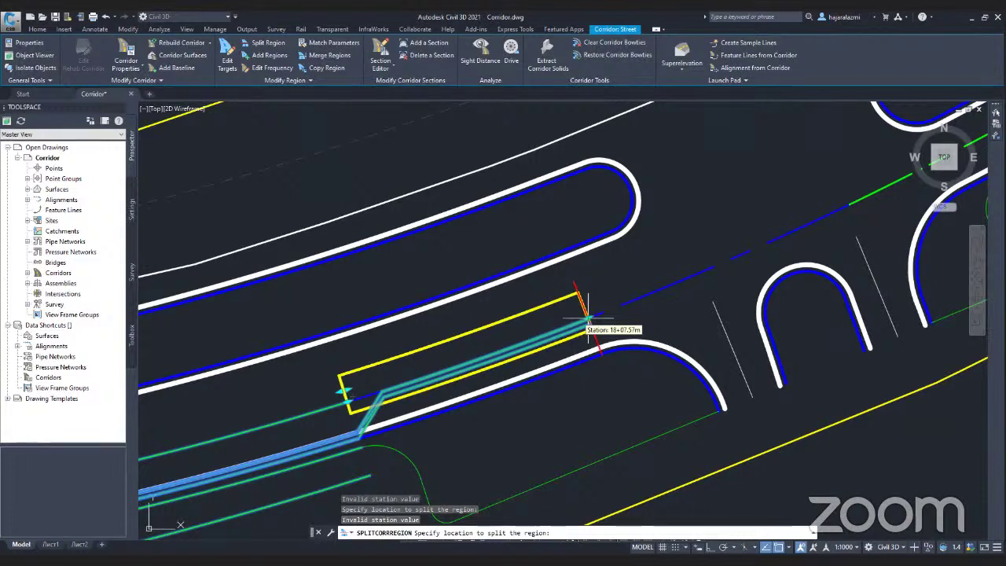
pyautogui.click(588, 321)
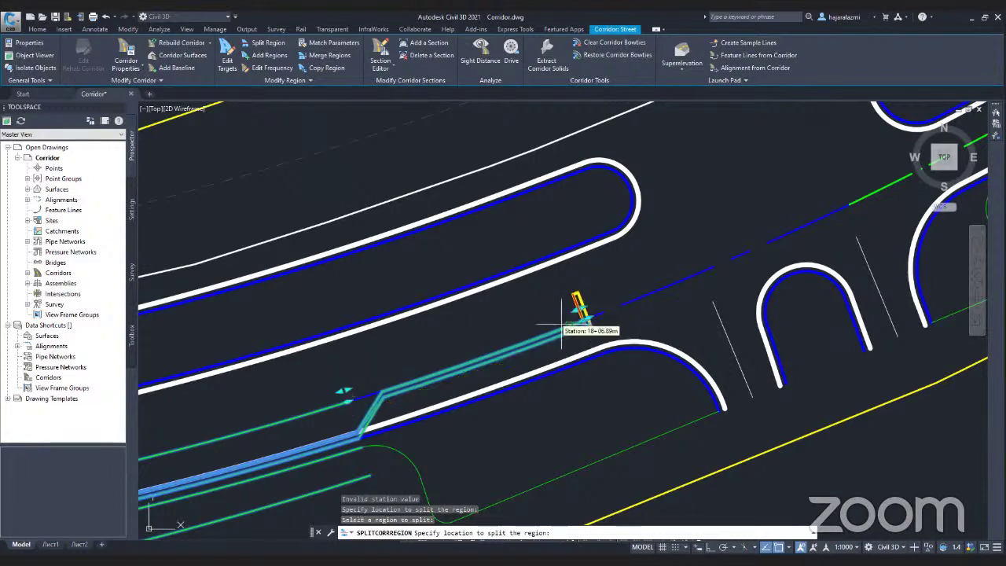
pyautogui.press('Escape')
pyautogui.press('Escape')
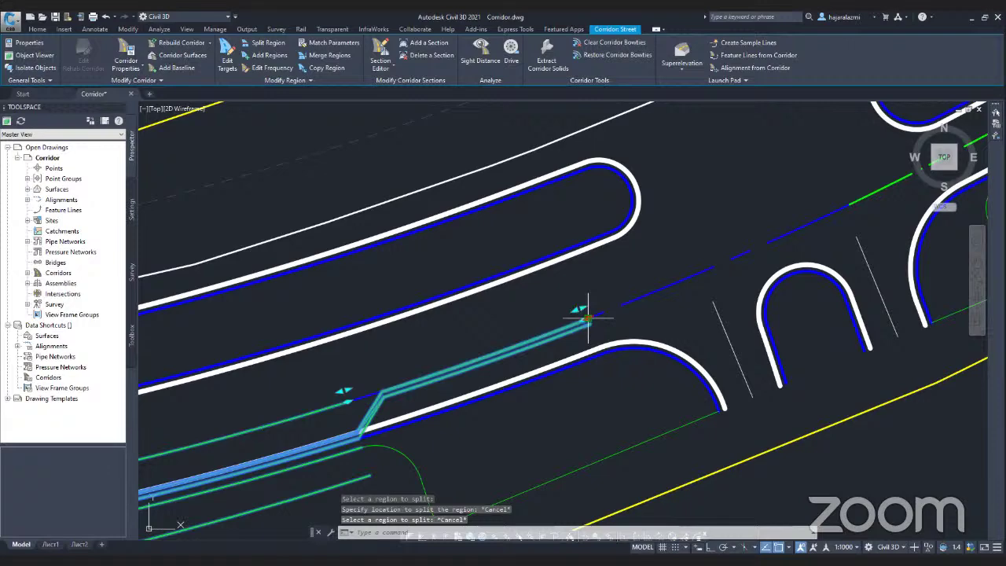
# - Pull the longer split region's end back to the inner corner of the angled transition near its start
pyautogui.click(588, 316)
pyautogui.press('Escape')
pyautogui.click(383, 389)
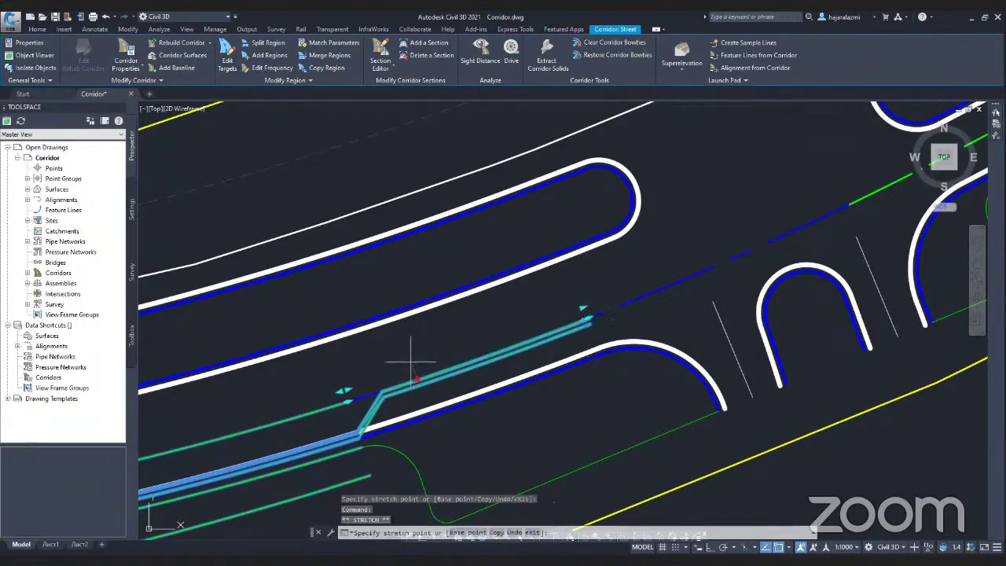
pyautogui.press('Escape')
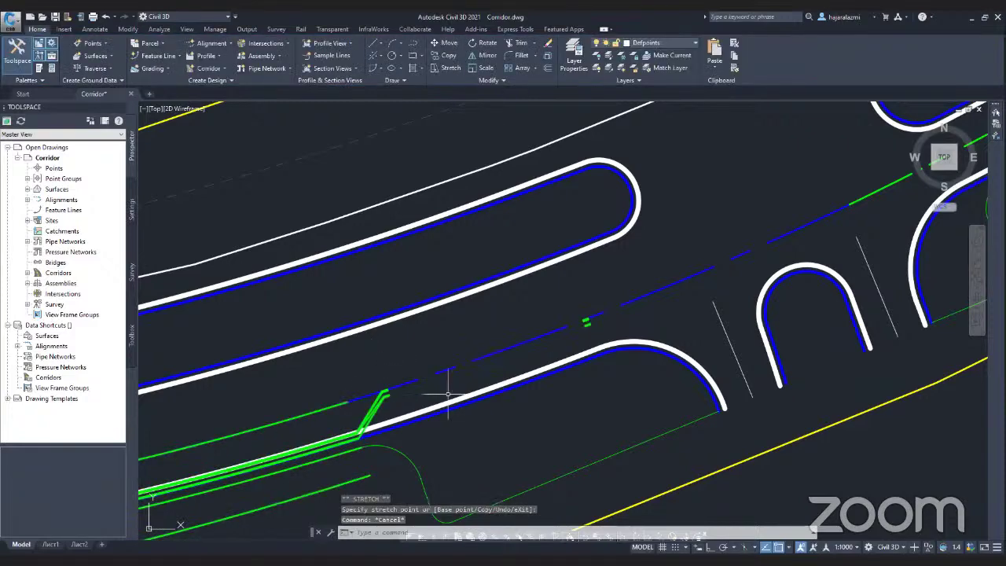
# - Select the remaining short region piece before the junction and erase the whole Street corridor
pyautogui.click(586, 321)
pyautogui.scroll(4, 585, 321)
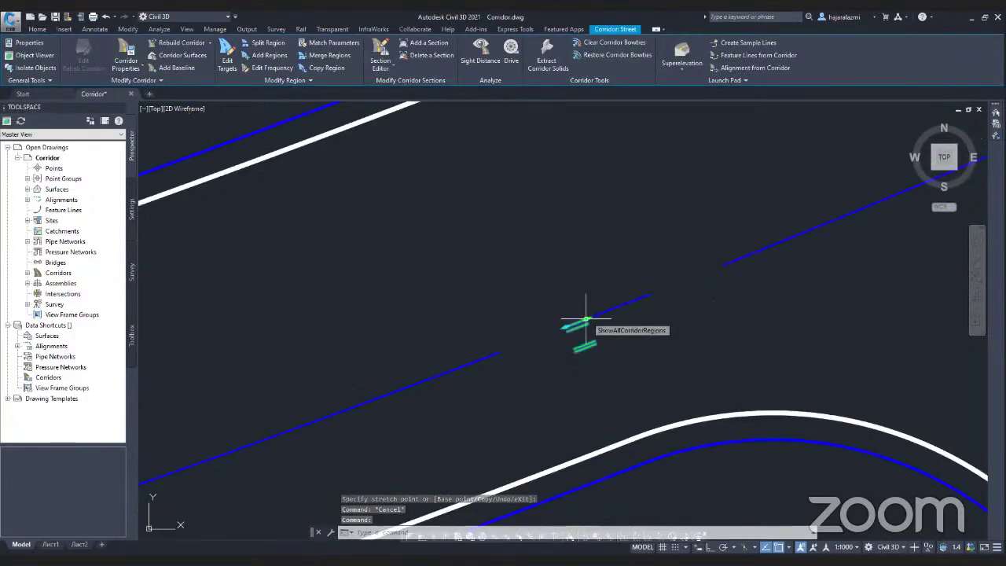
pyautogui.press('Escape')
pyautogui.press('Escape')
pyautogui.click(585, 346)
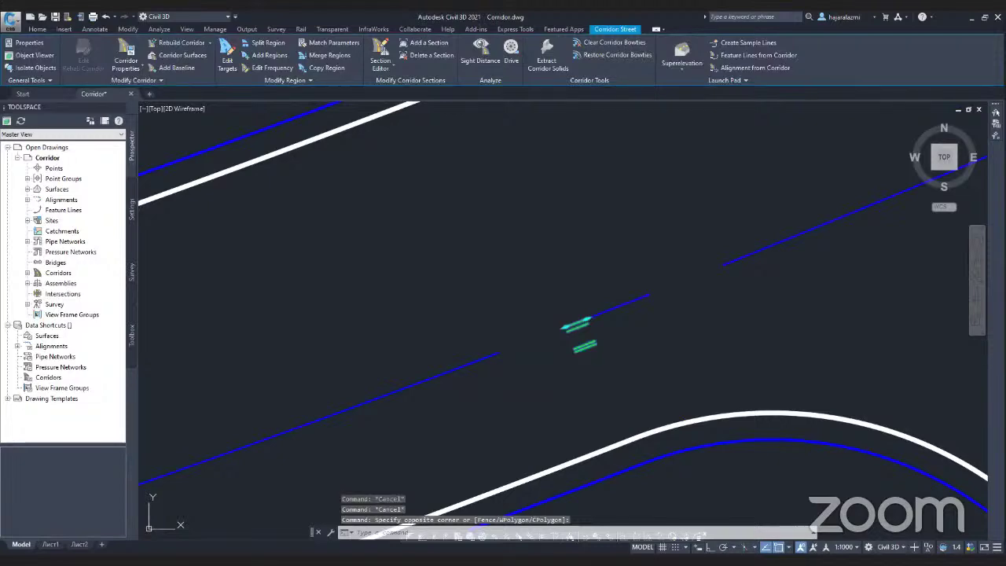
pyautogui.scroll(-5, 585, 346)
pyautogui.scroll(-2, 586, 346)
pyautogui.moveTo(585, 346); pyautogui.dragTo(694, 258, button='middle')
pyautogui.moveTo(539, 330)
pyautogui.mouseDown(button='middle')
pyautogui.moveTo(580, 311)
pyautogui.moveTo(654, 321)
pyautogui.mouseUp(button='middle')
pyautogui.scroll(-3, 603, 321)
pyautogui.press('Delete')
# - Create a corridor named Street on the Happiness str alignment and Crown profile, without an assembly
pyautogui.moveTo(510, 327); pyautogui.dragTo(854, 320, button='middle')
pyautogui.scroll(-2, 456, 394)
pyautogui.moveTo(413, 380); pyautogui.dragTo(565, 372, button='middle')
pyautogui.scroll(2, 432, 361)
pyautogui.scroll(2, 501, 363)
pyautogui.moveTo(454, 366); pyautogui.dragTo(425, 377, button='middle')
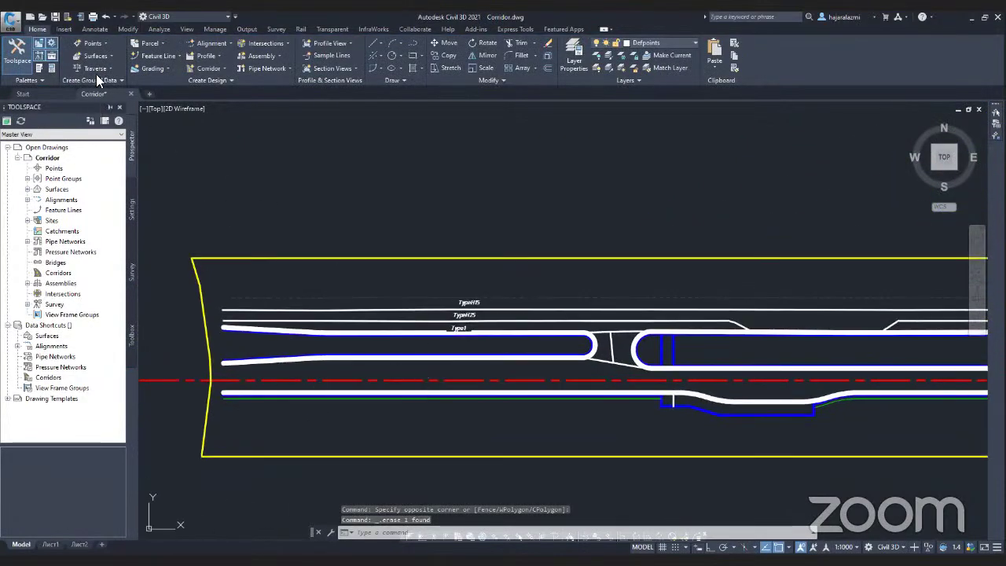
pyautogui.click(173, 58)
pyautogui.click(202, 69)
pyautogui.click(209, 84)
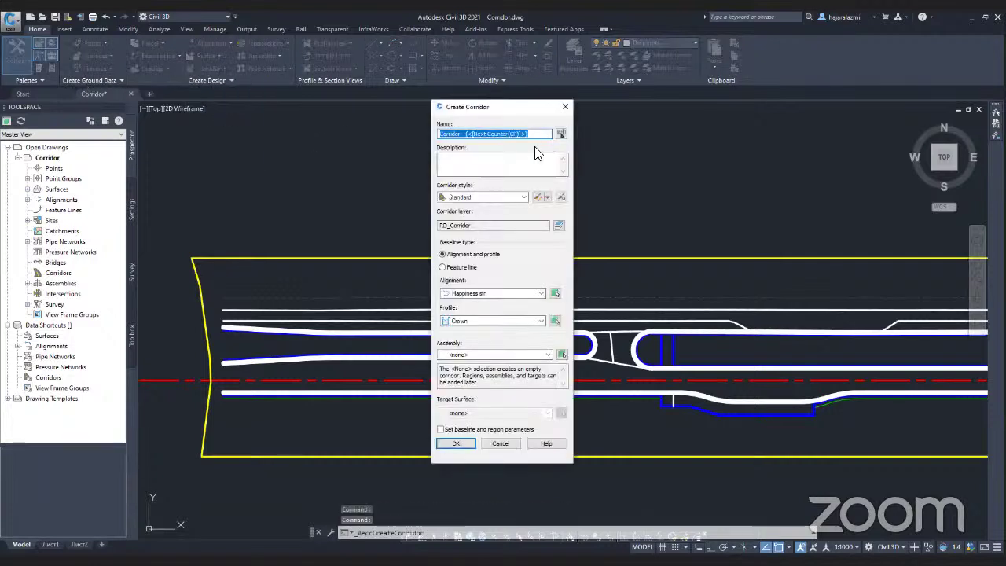
pyautogui.write('Street')
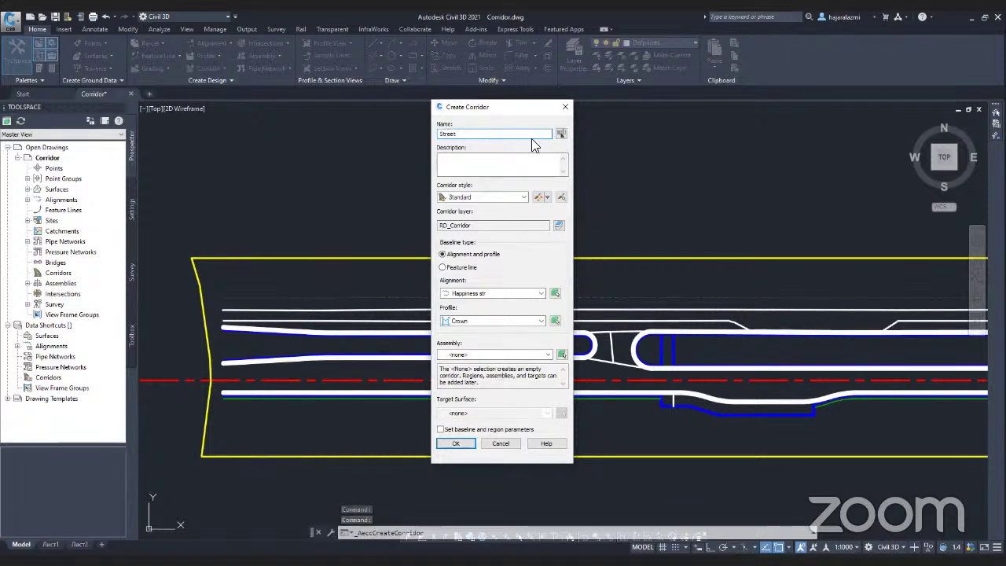
pyautogui.press('Return')
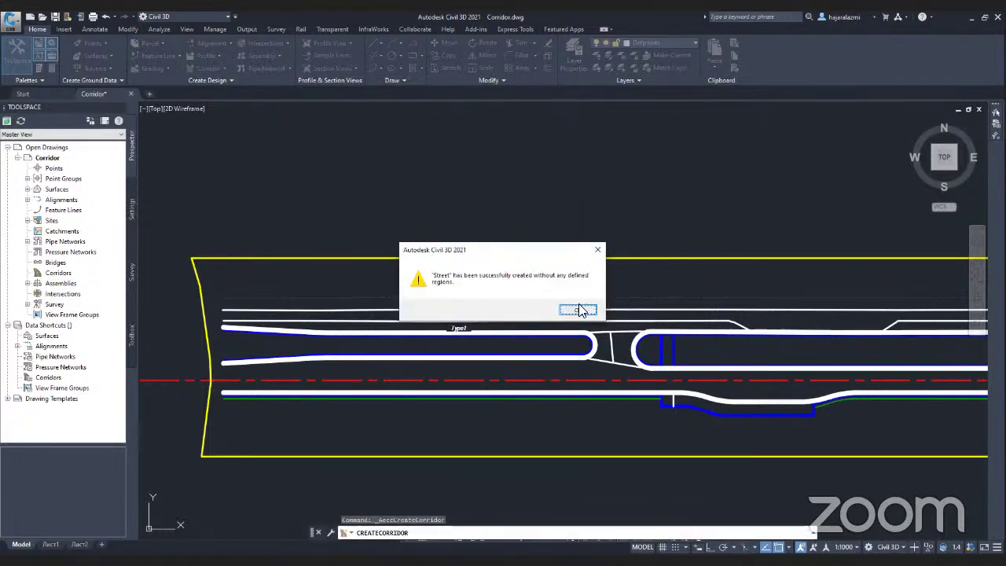
pyautogui.press('Return')
# - Delete the Street corridor that was created without regions
pyautogui.click(56, 284)
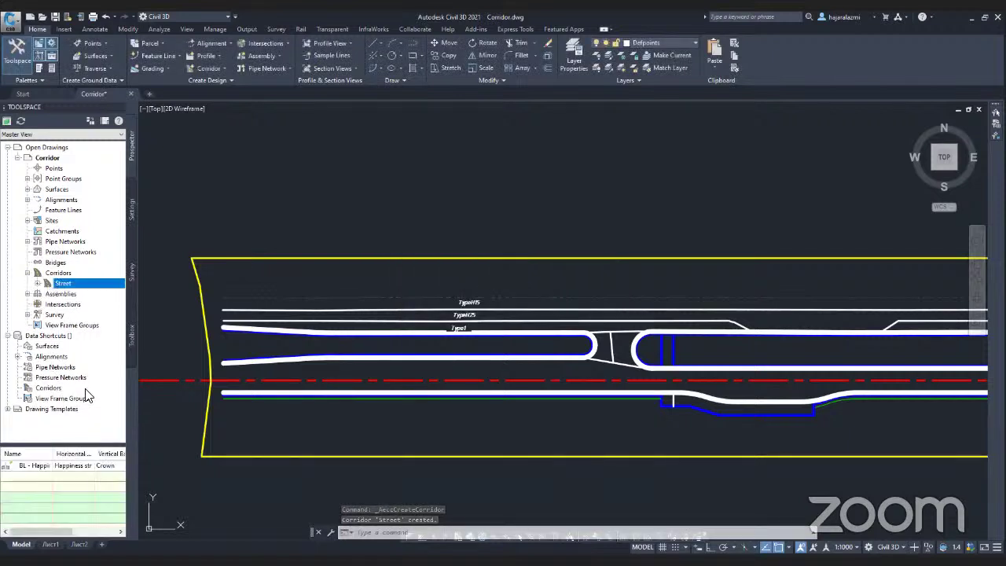
pyautogui.rightClick(50, 285)
pyautogui.click(81, 342)
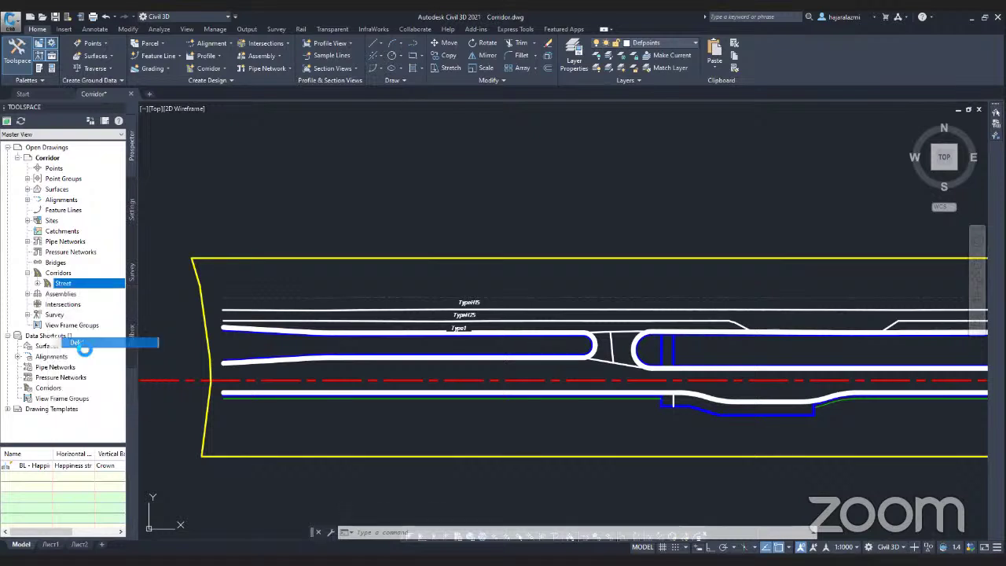
pyautogui.click(519, 310)
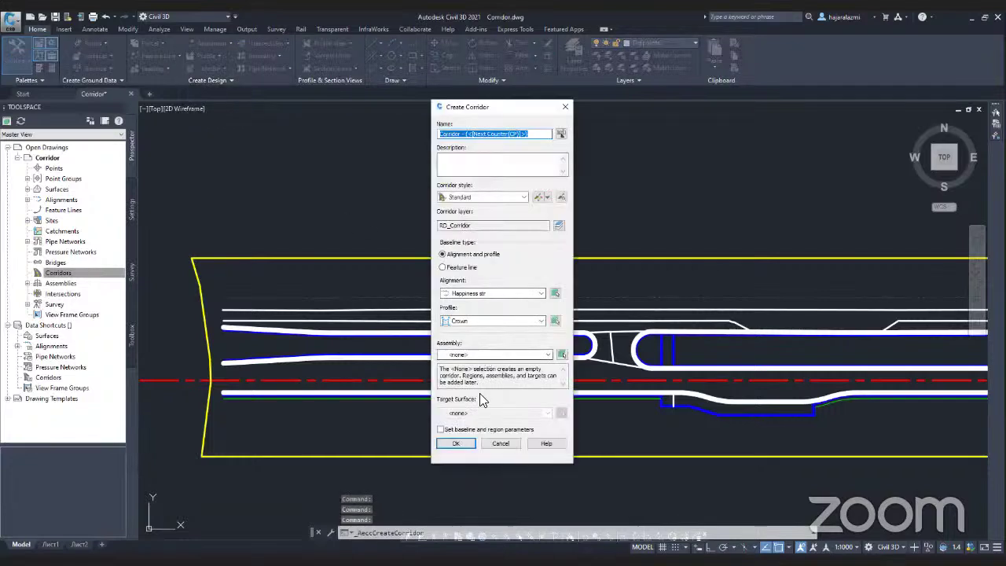
# - Create a corridor named Street on alignment Happiness str and profile Crown, using the Right_Lane_Sidewalk_Shoulder assembly with baseline and region parameters enabled
pyautogui.click(495, 354)
pyautogui.click(461, 160)
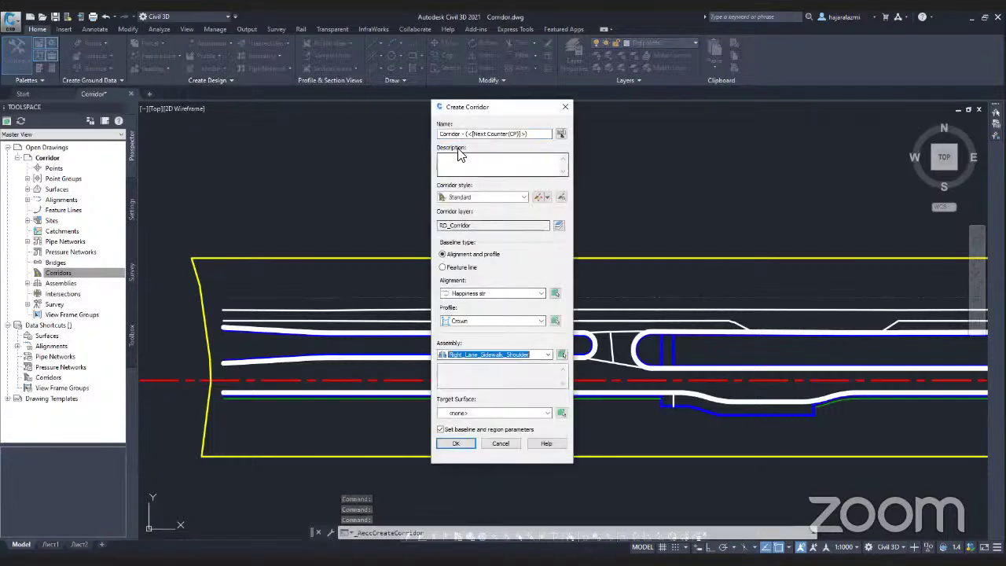
pyautogui.doubleClick(462, 133)
pyautogui.write('Street')
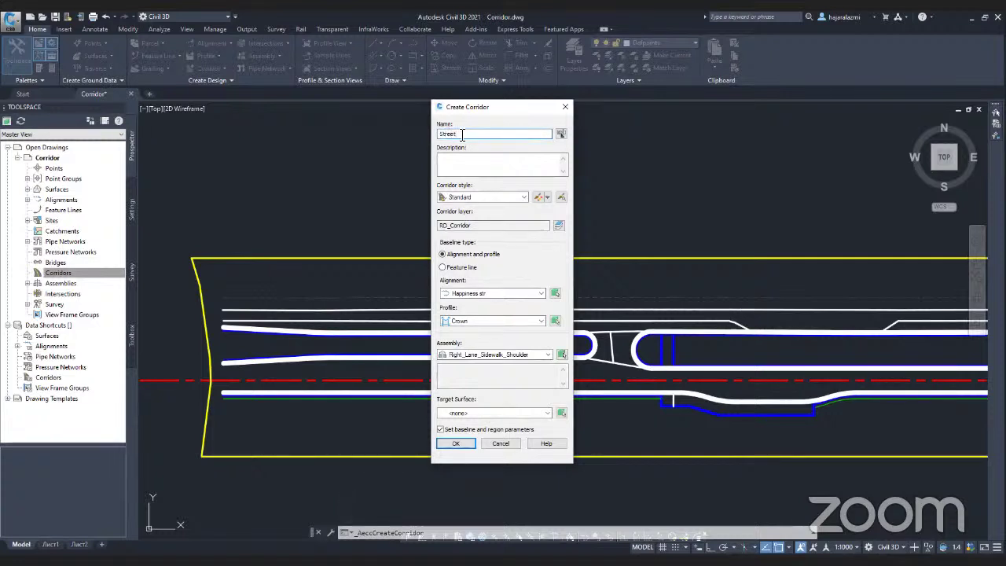
pyautogui.press('Return')
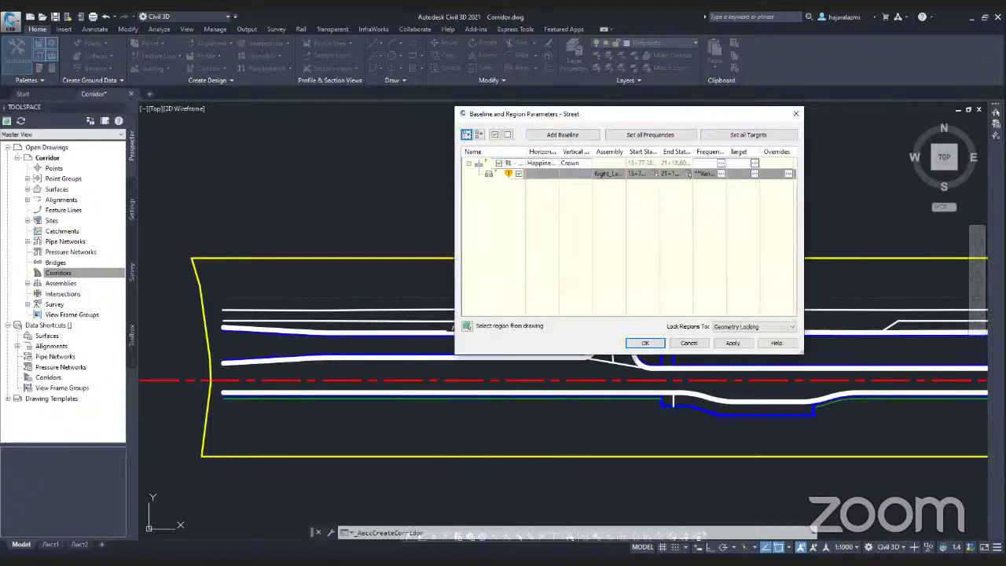
# - Limit the first region to run from the road edge's beginning to the blue line where the bus bay area starts, and rebuild the corridor
pyautogui.click(465, 267)
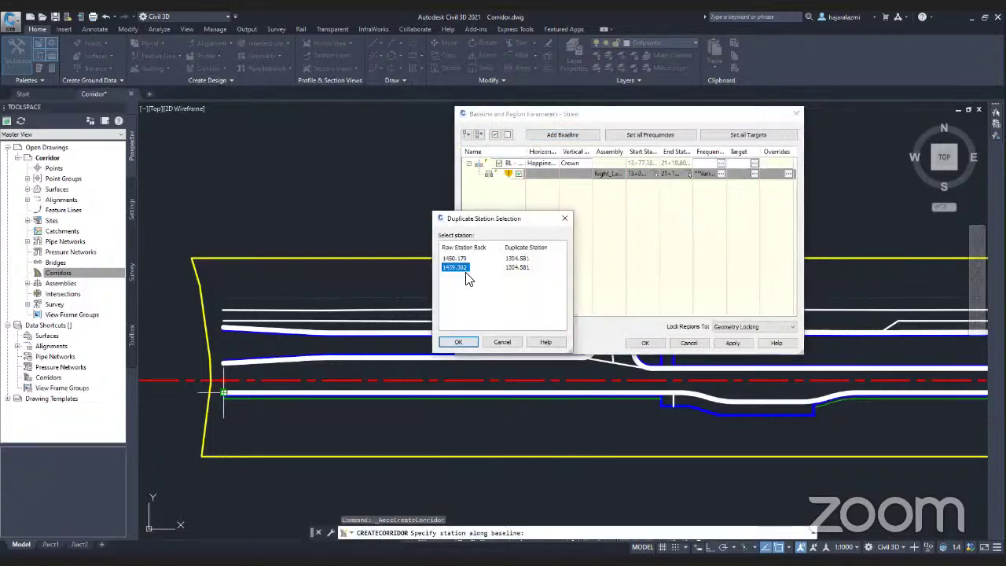
pyautogui.click(460, 342)
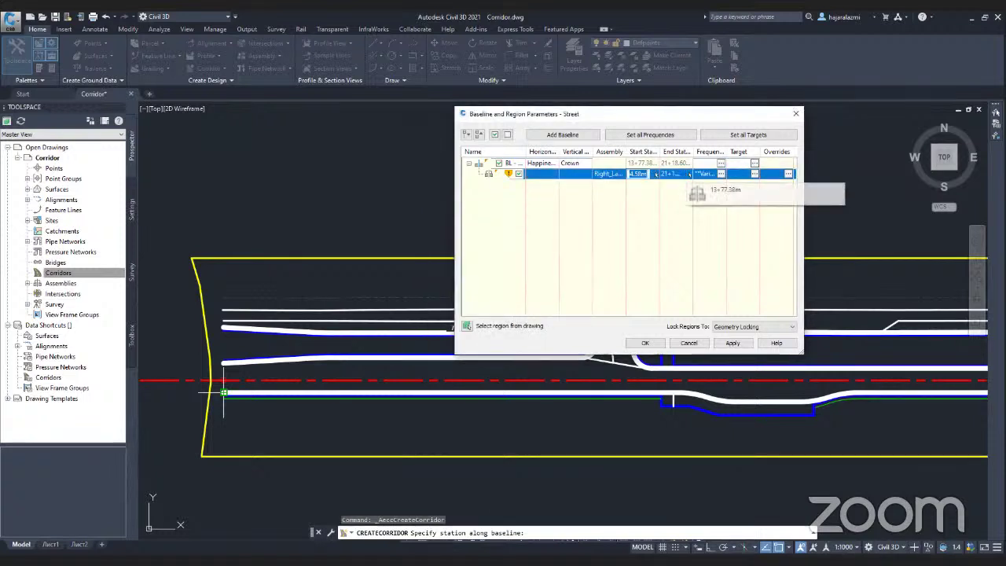
pyautogui.click(645, 343)
pyautogui.click(528, 266)
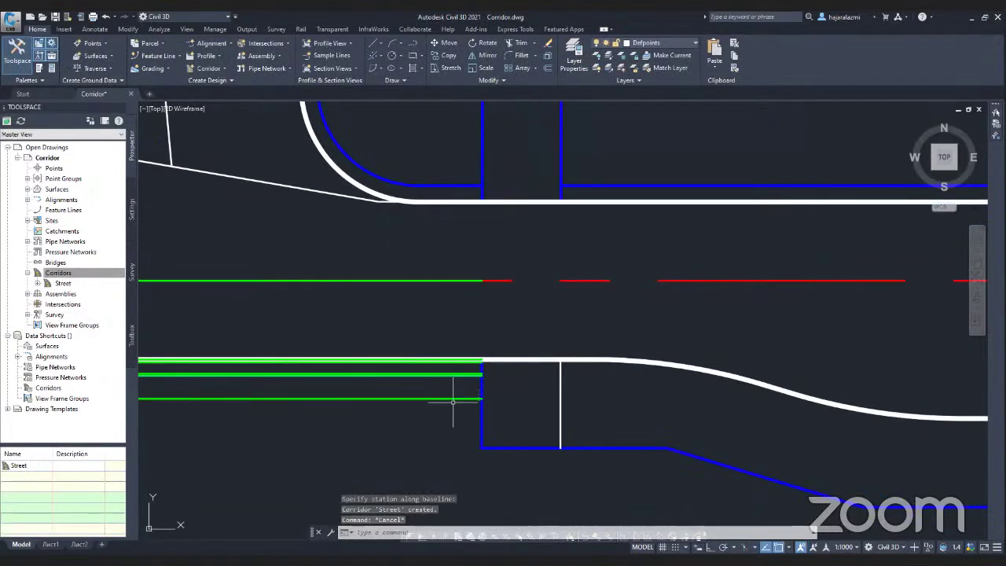
pyautogui.press('Escape')
pyautogui.press('Escape')
# - Add a region from the first region's end to the blue line closing the bus bay, using the Right_Lane_Sidewalk_Shoulder assembly
pyautogui.click(451, 398)
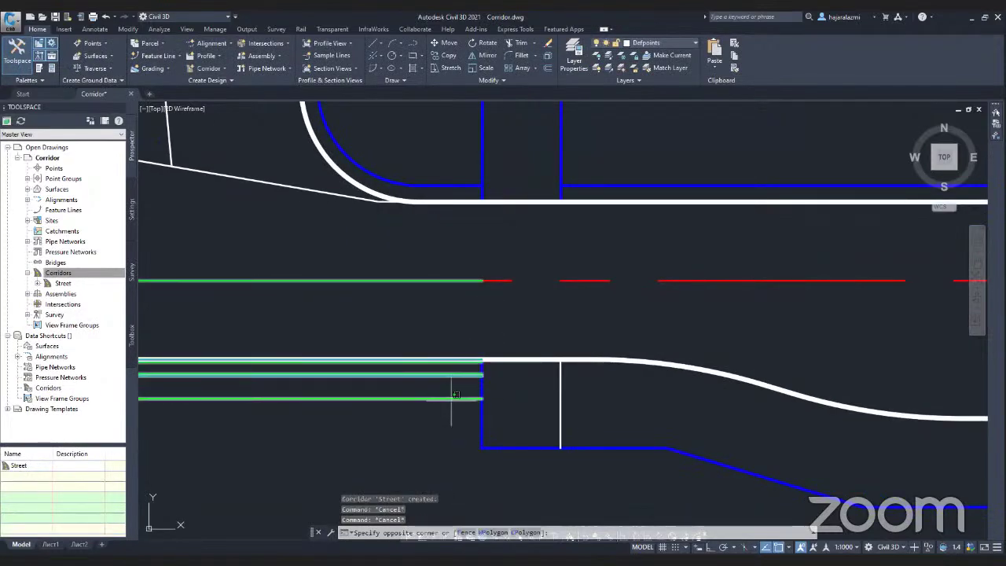
pyautogui.click(453, 397)
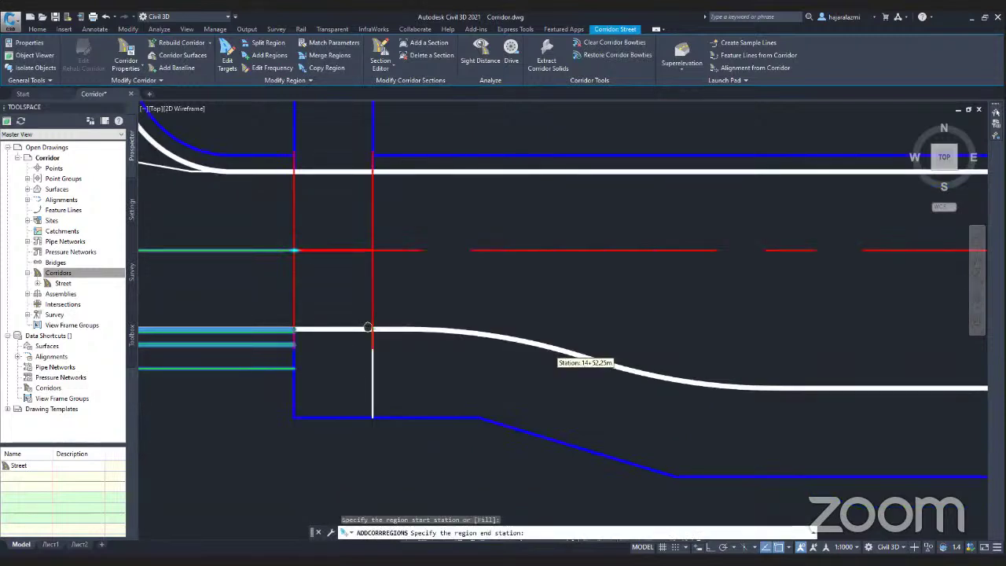
pyautogui.click(368, 327)
pyautogui.click(503, 300)
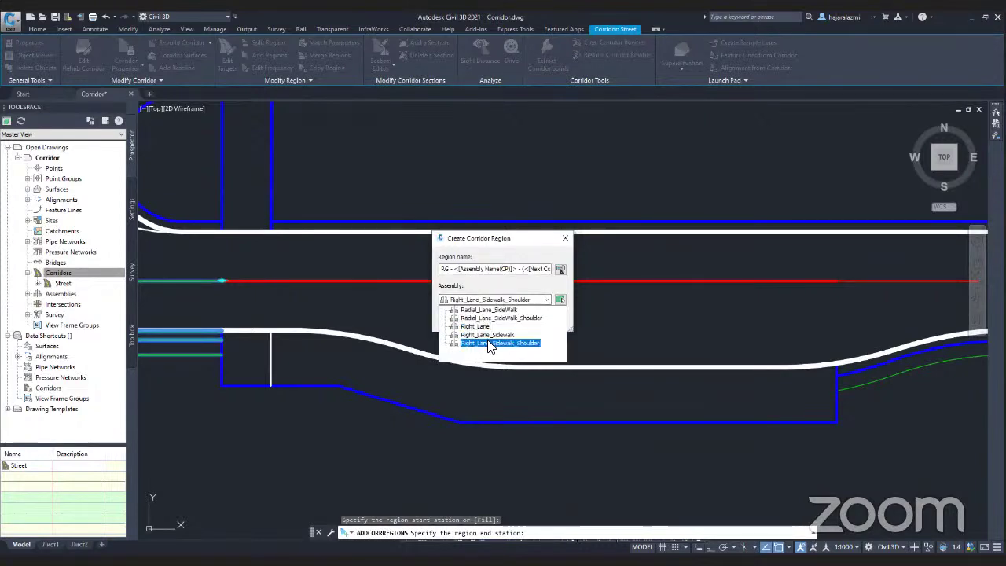
pyautogui.click(490, 344)
pyautogui.click(467, 322)
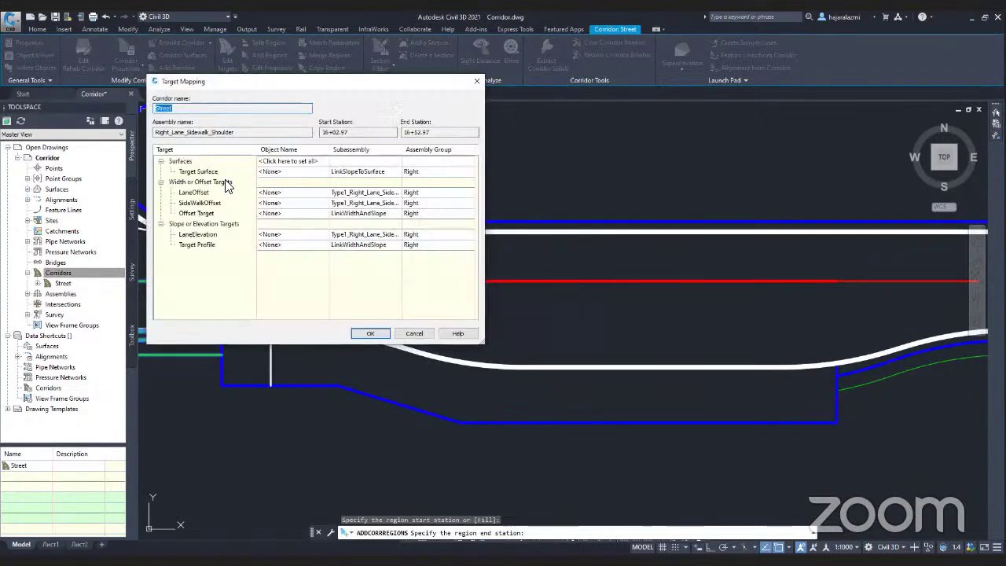
# - Set Existing Ground as the target surface of the bus bay region
pyautogui.click(267, 173)
pyautogui.click(425, 254)
pyautogui.press('Return')
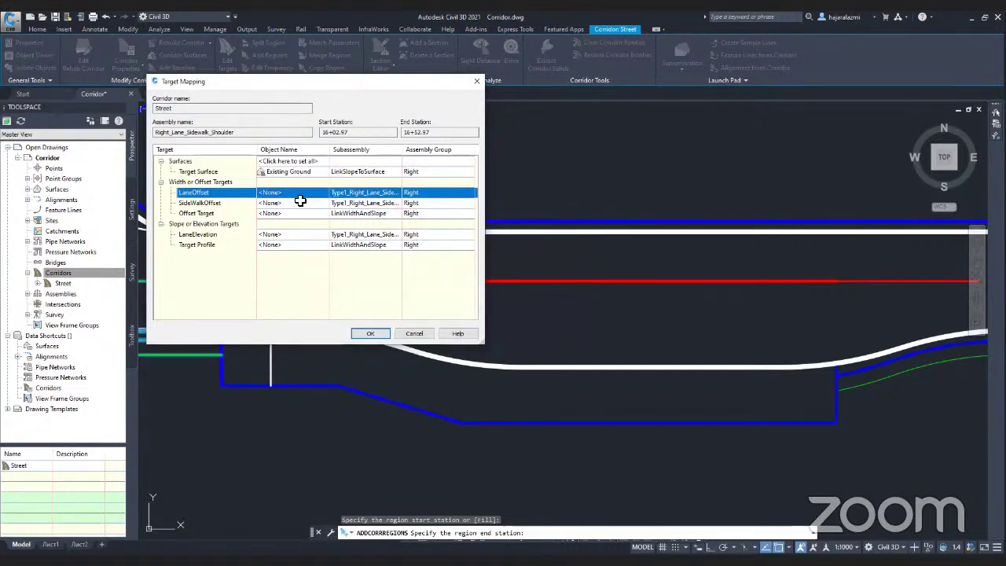
# - Set the bus bay region's LaneOffset target to the white road edge polyline that curves around the bay
pyautogui.click(298, 194)
pyautogui.click(471, 215)
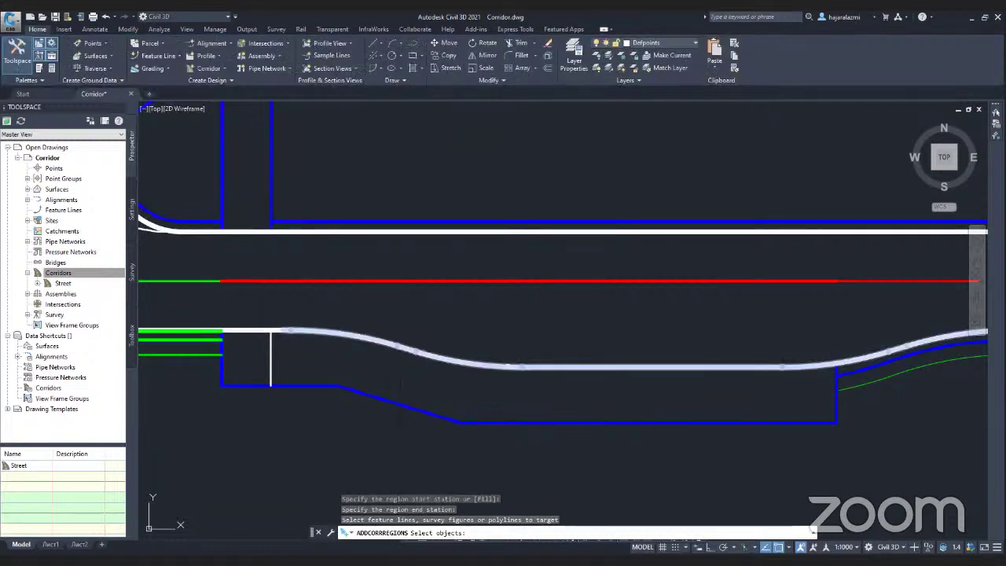
pyautogui.click(509, 363)
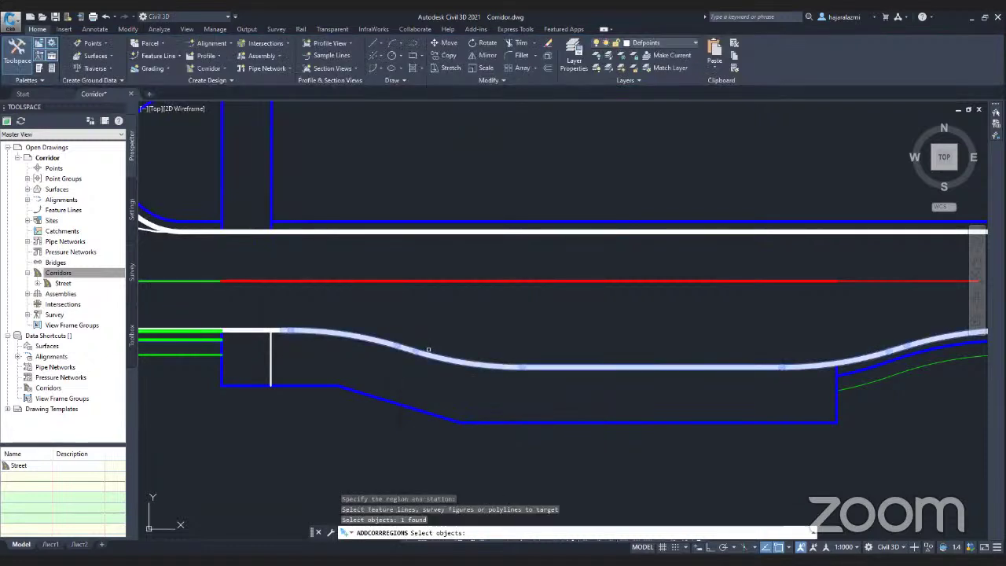
pyautogui.press('Return')
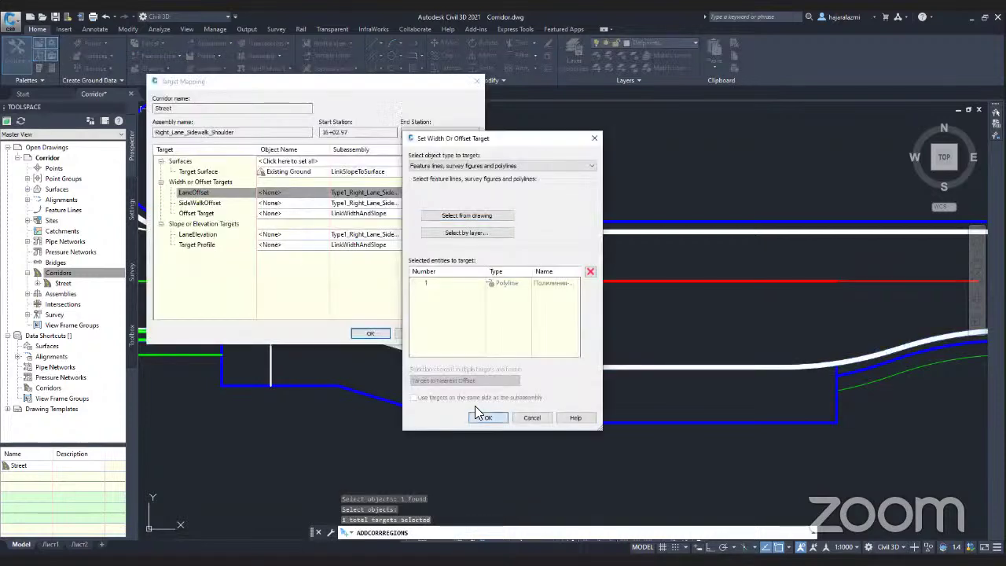
pyautogui.click(475, 409)
# - Set the bus bay region's SideWalkOffset target to the blue outline polyline around the bay and apply the target mapping
pyautogui.click(320, 203)
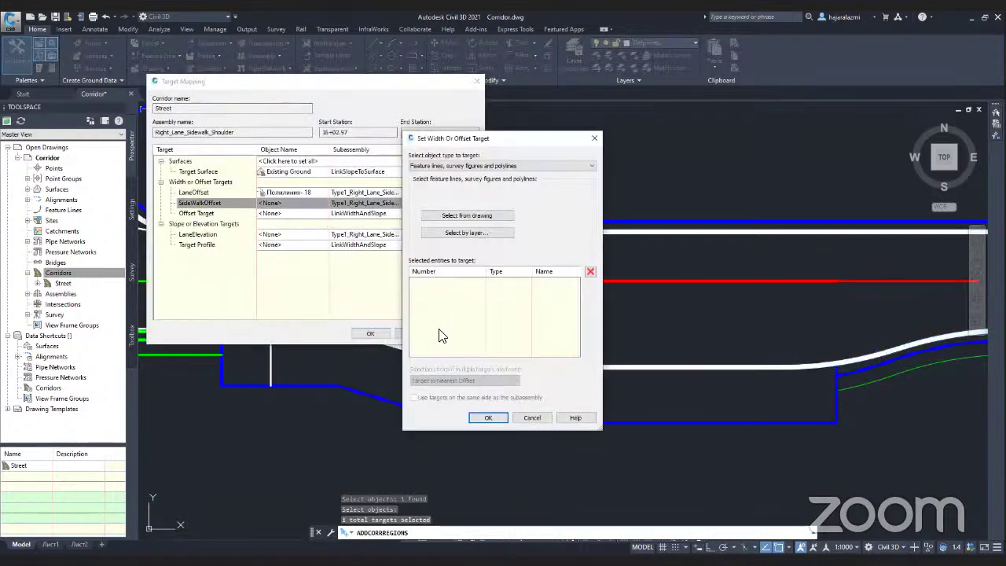
pyautogui.click(456, 220)
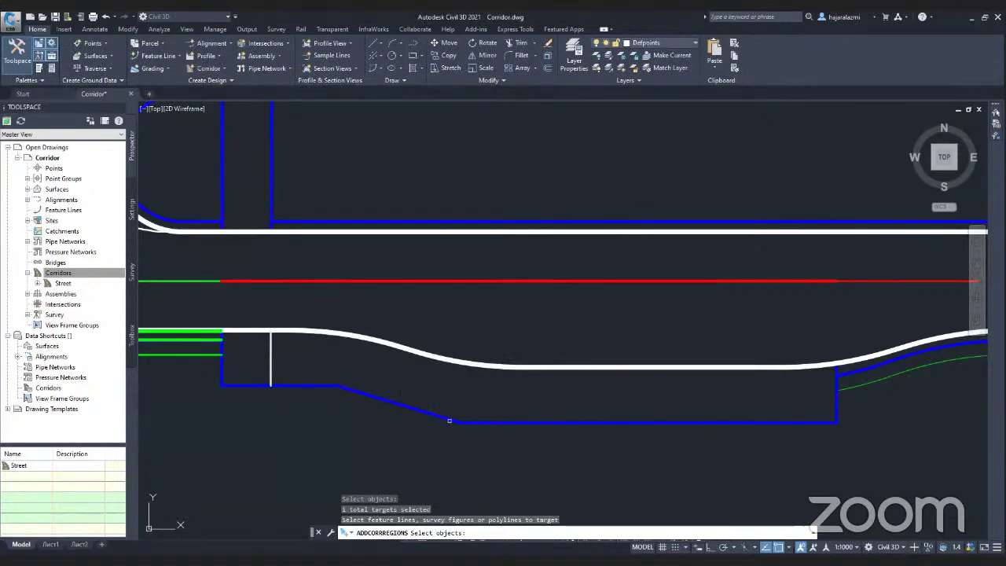
pyautogui.click(444, 412)
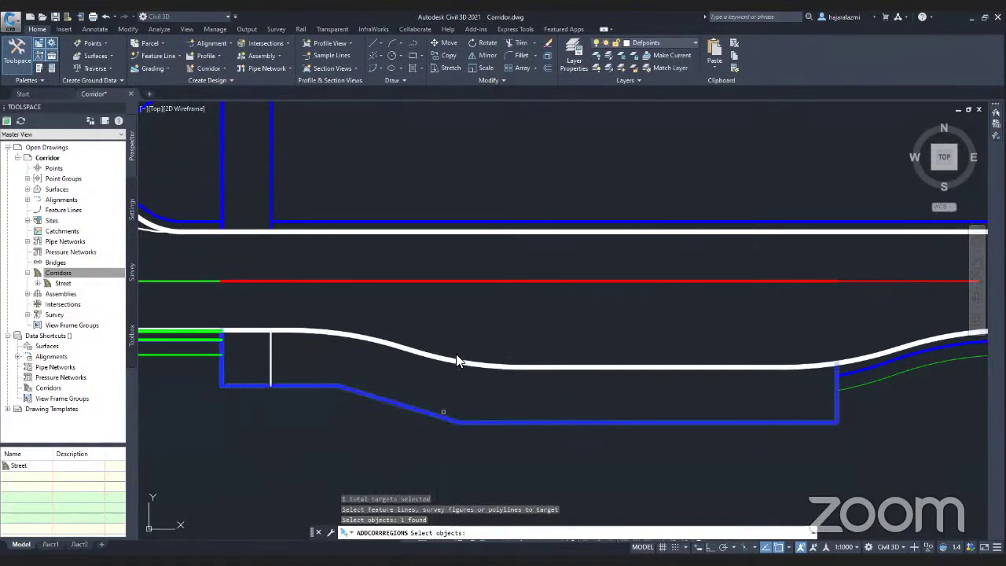
pyautogui.press('Return')
pyautogui.click(481, 416)
pyautogui.click(369, 334)
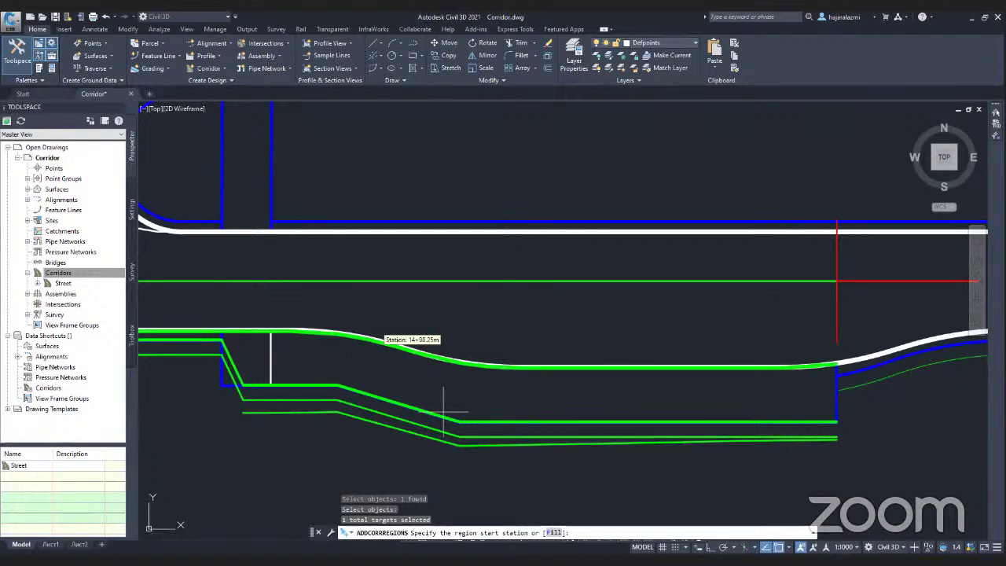
# - Add a Right_Lane_Sidewalk_Shoulder region from the bus bay's end to where the green shoulder line turns away before the junction
pyautogui.click(509, 299)
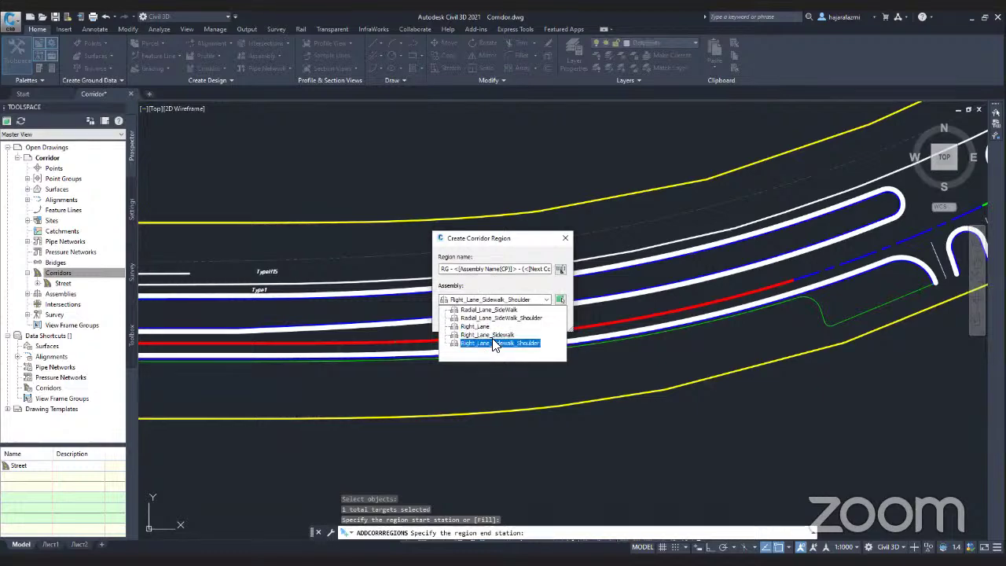
pyautogui.click(494, 343)
pyautogui.click(464, 324)
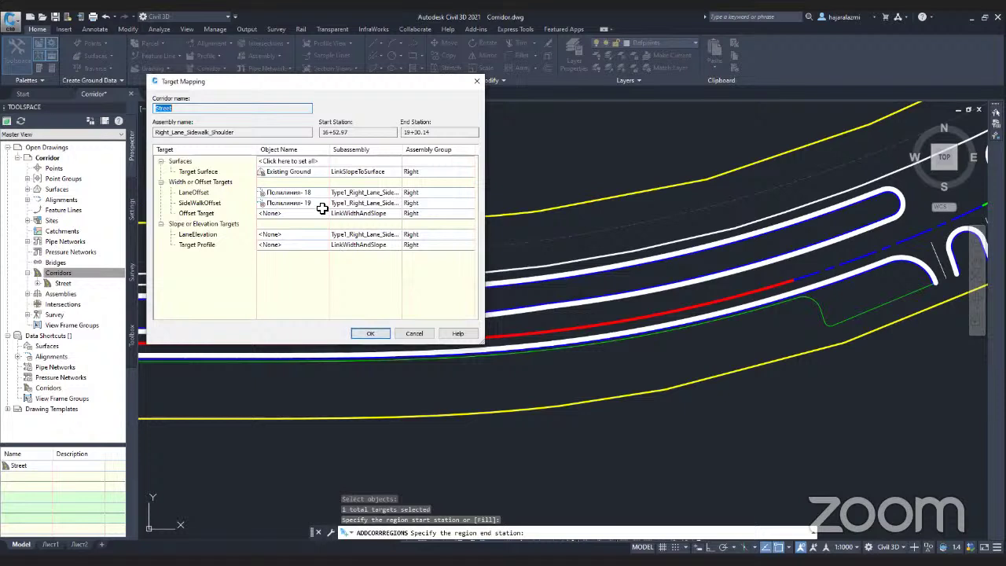
# - Remove the bus bay outline polyline from the new region's SideWalkOffset target and apply the target mapping
pyautogui.click(262, 204)
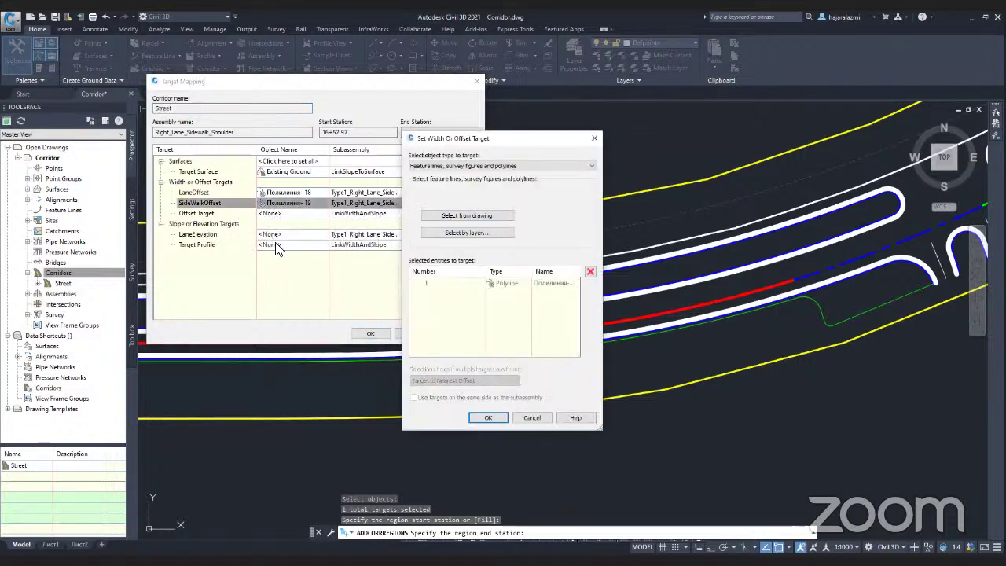
pyautogui.click(503, 284)
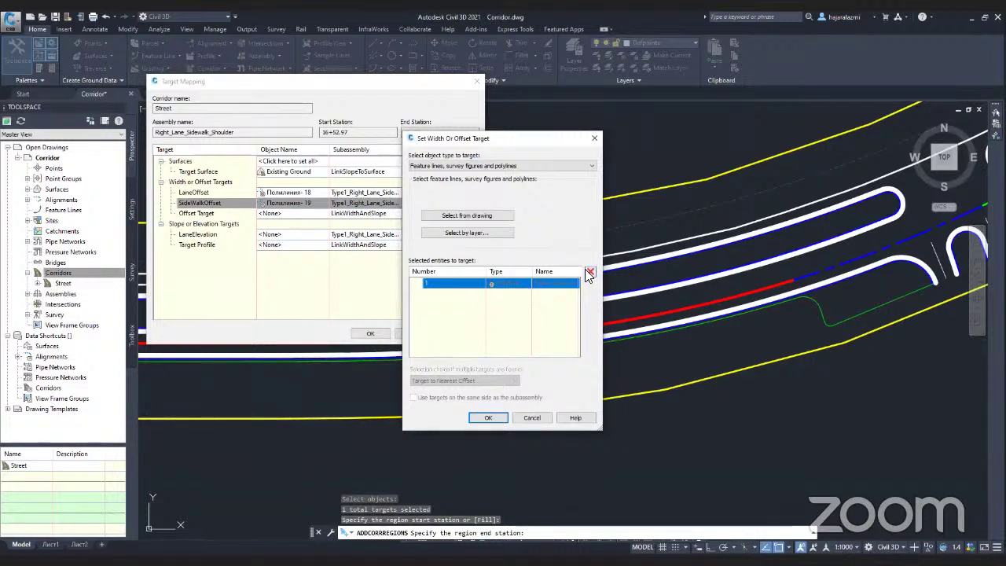
pyautogui.click(589, 272)
pyautogui.click(488, 417)
pyautogui.click(382, 333)
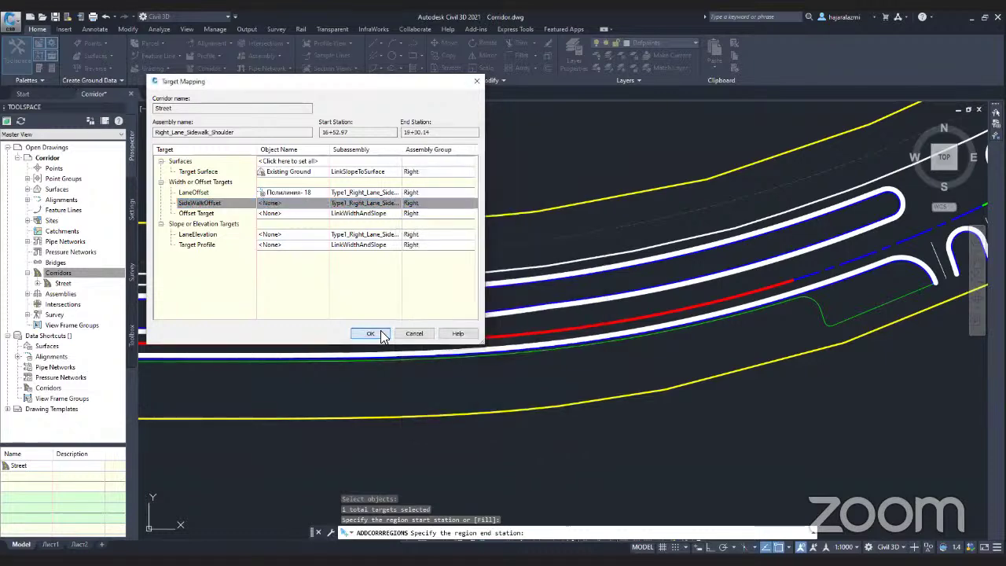
# - Add a Right_Lane_Sidewalk region from the previous region's end to the endpoint where the road edge starts curving into the first junction
pyautogui.moveTo(902, 299)
pyautogui.mouseDown(button='middle')
pyautogui.moveTo(710, 308)
pyautogui.moveTo(617, 332)
pyautogui.mouseUp(button='middle')
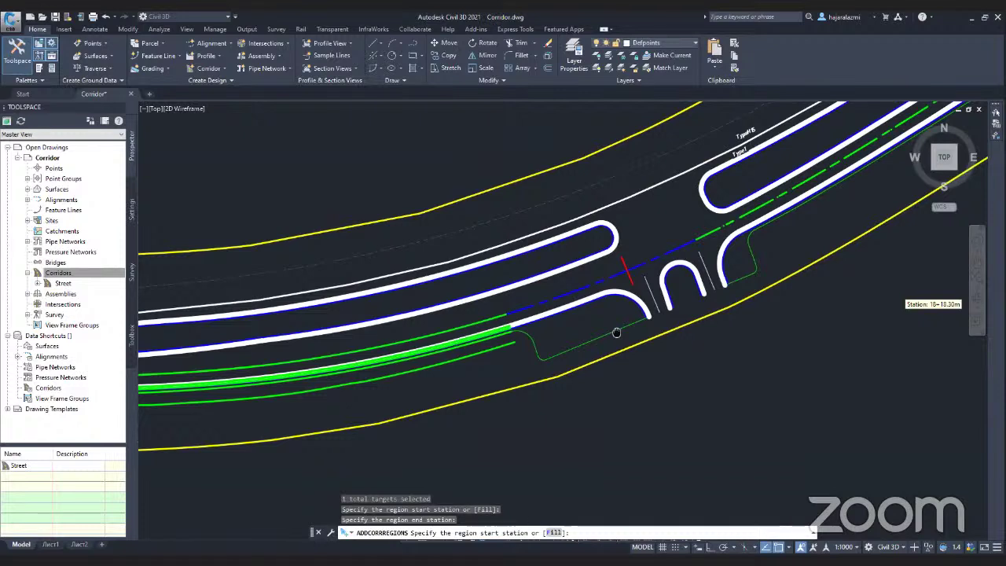
pyautogui.click(617, 332)
pyautogui.scroll(2, 617, 333)
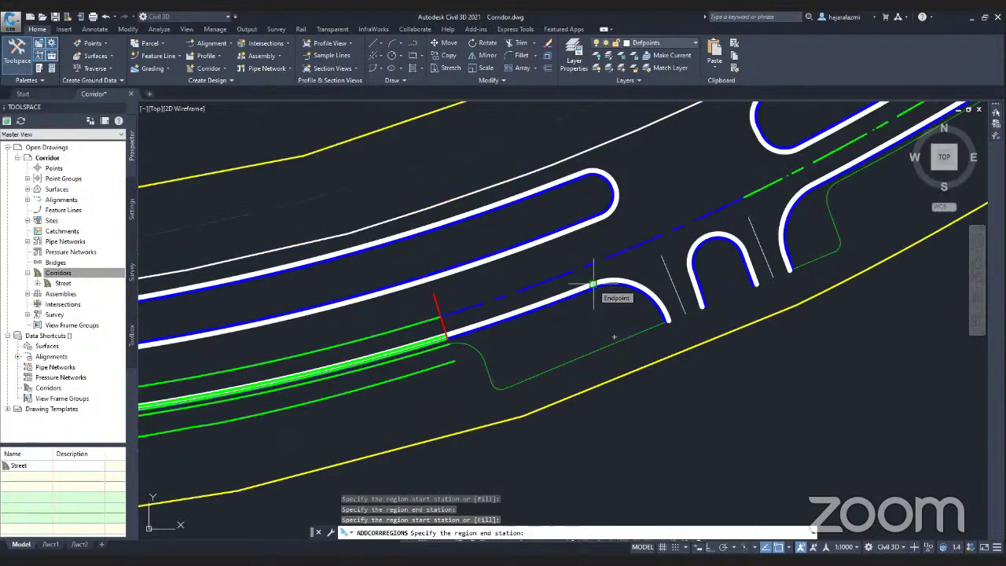
pyautogui.click(593, 284)
pyautogui.click(521, 299)
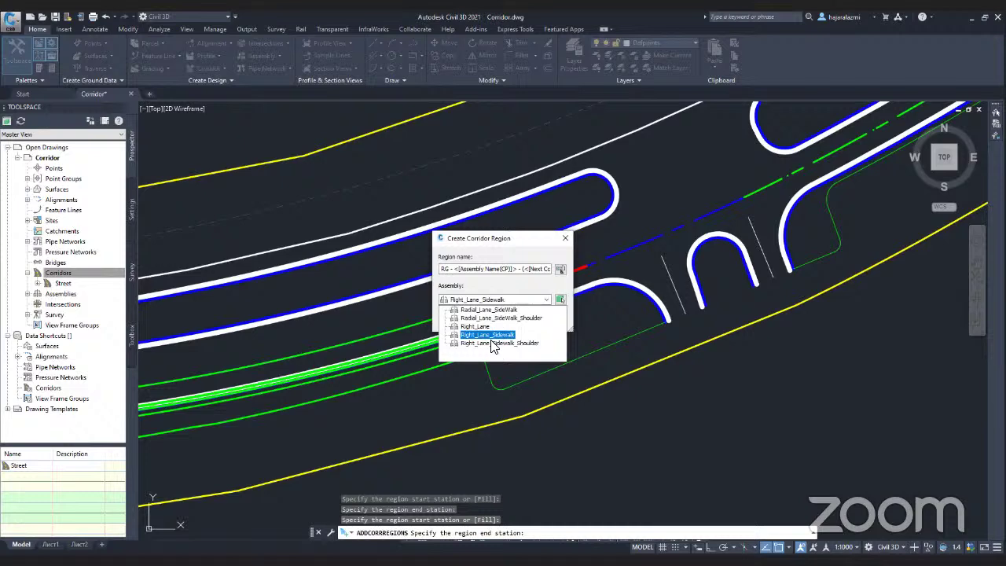
pyautogui.click(487, 335)
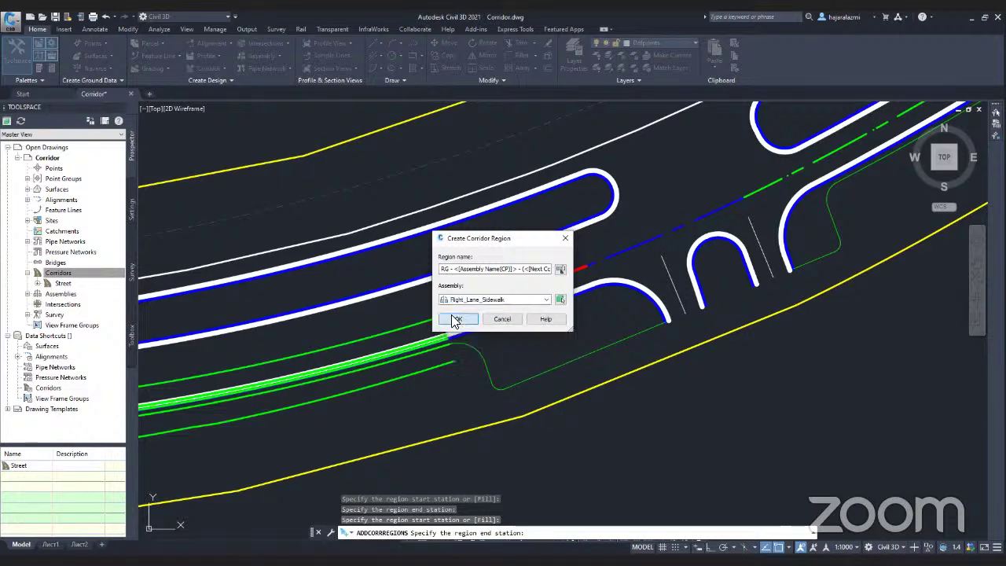
pyautogui.click(456, 318)
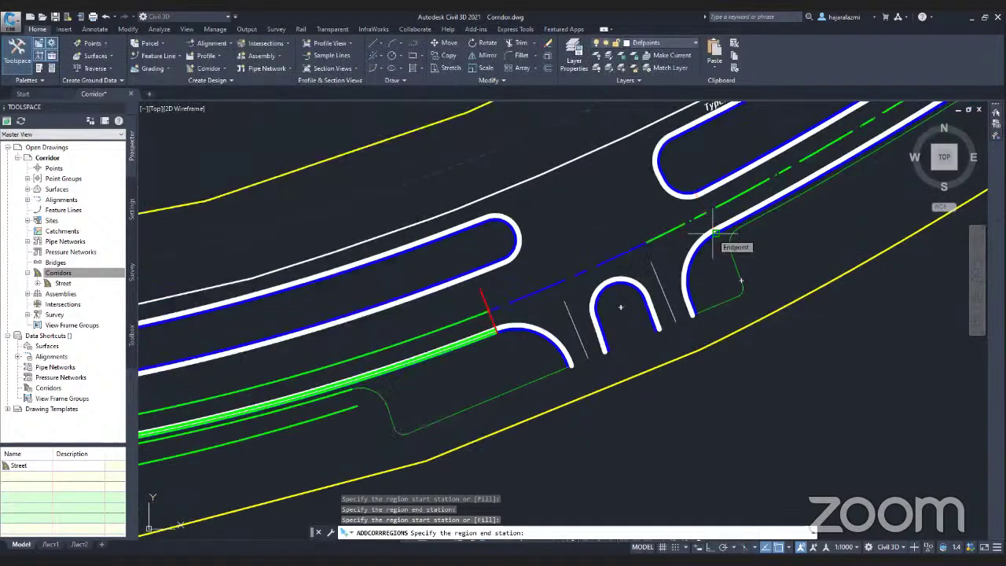
# - Add a Right_Lane region across the first junction to the endpoint where the far curb curve meets the straight road edge, without targets
pyautogui.click(713, 232)
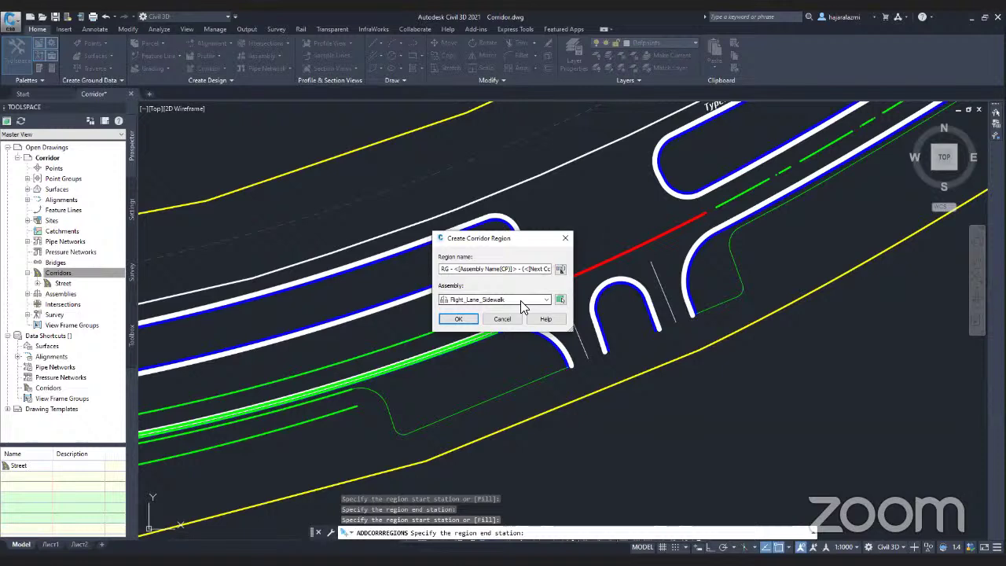
pyautogui.click(522, 305)
pyautogui.click(480, 327)
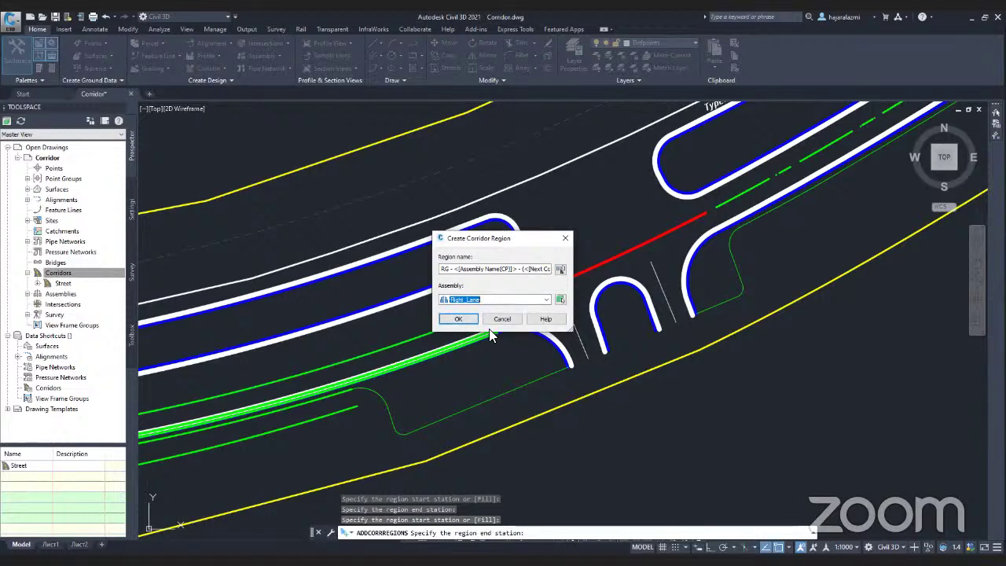
pyautogui.press('Return')
pyautogui.press('Return')
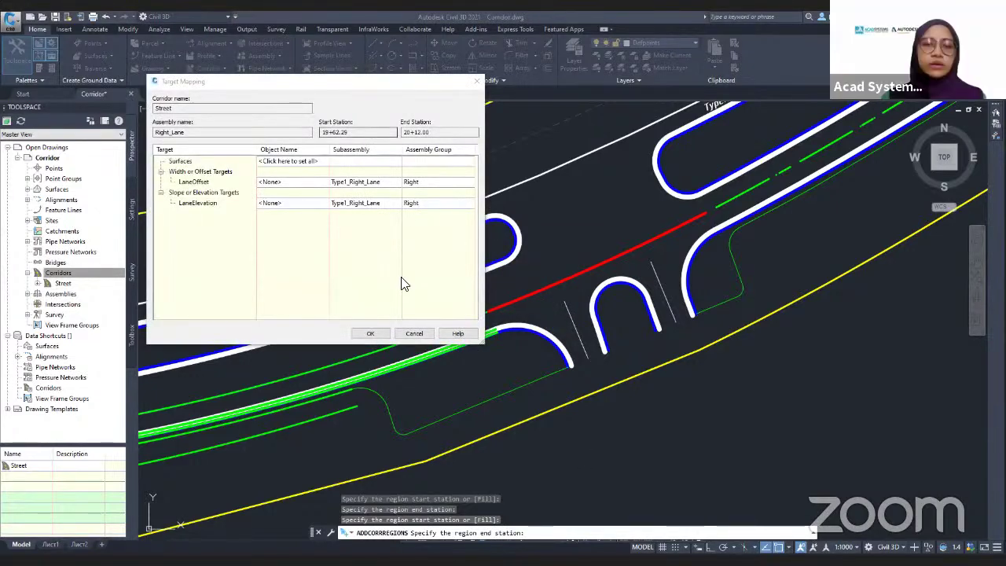
pyautogui.click(377, 333)
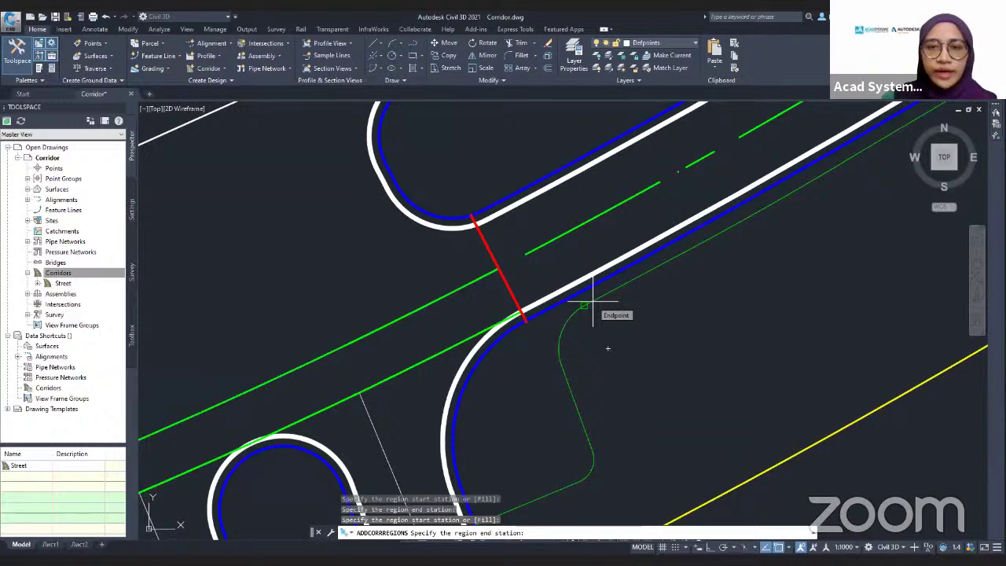
# - Add a Right_Lane_Sidewalk region from the junction's end to the endpoint where the green shoulder line becomes parallel to the road
pyautogui.click(593, 301)
pyautogui.click(503, 299)
pyautogui.click(487, 335)
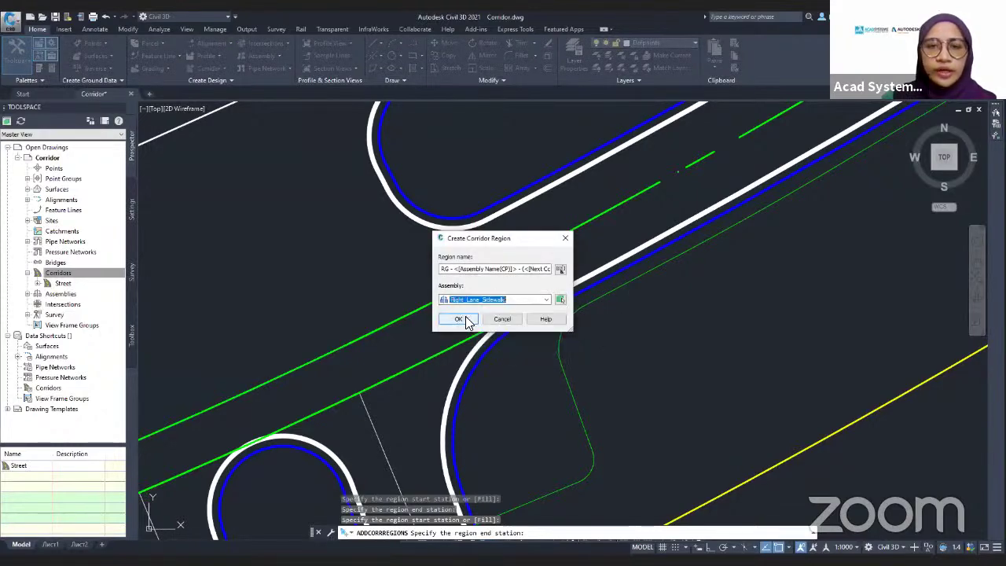
pyautogui.click(465, 318)
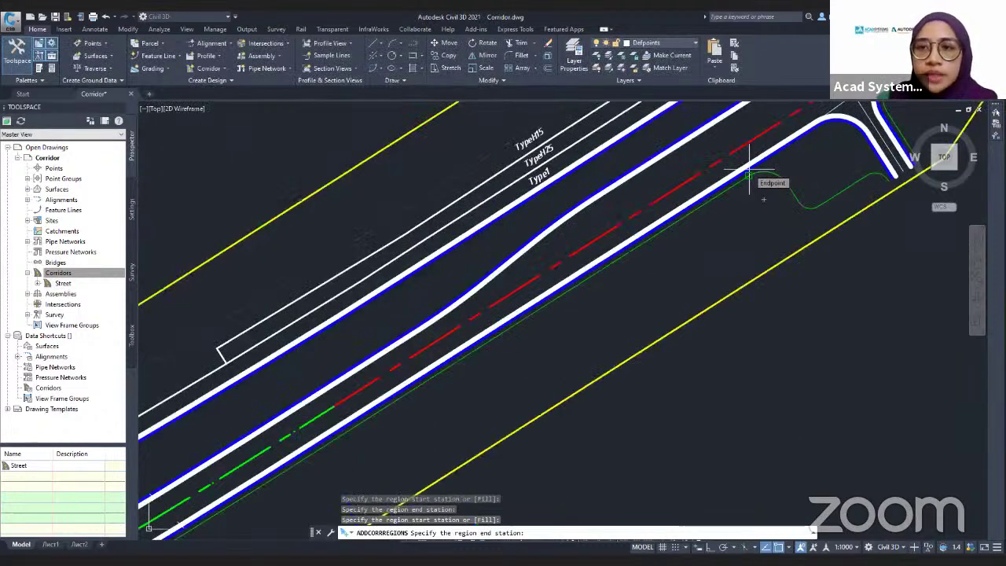
# - Add a Right_Lane_Sidewalk_Shoulder region along the straight section to the green line's endpoint before the next junction
pyautogui.scroll(1, 748, 169)
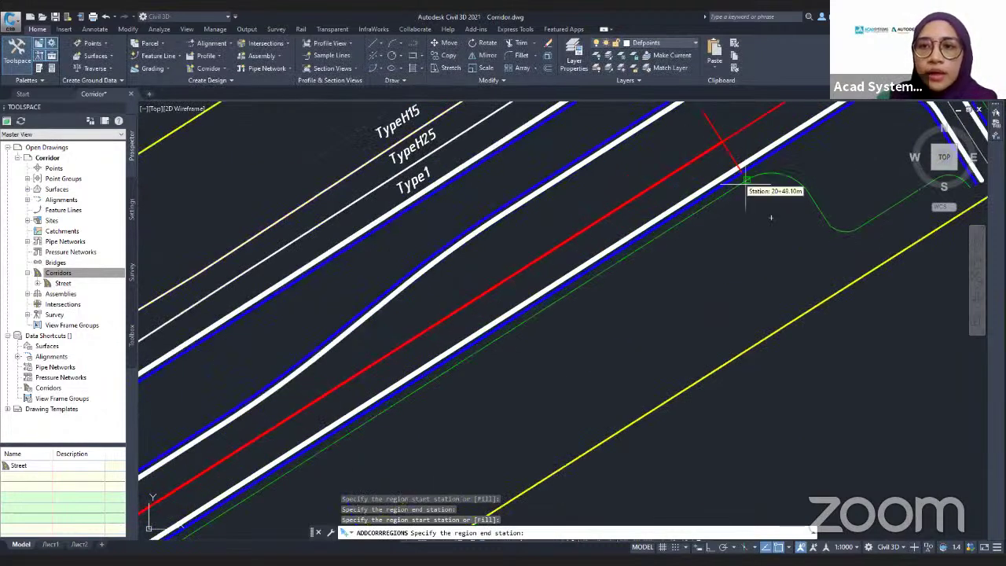
pyautogui.click(746, 180)
pyautogui.click(546, 300)
pyautogui.click(521, 343)
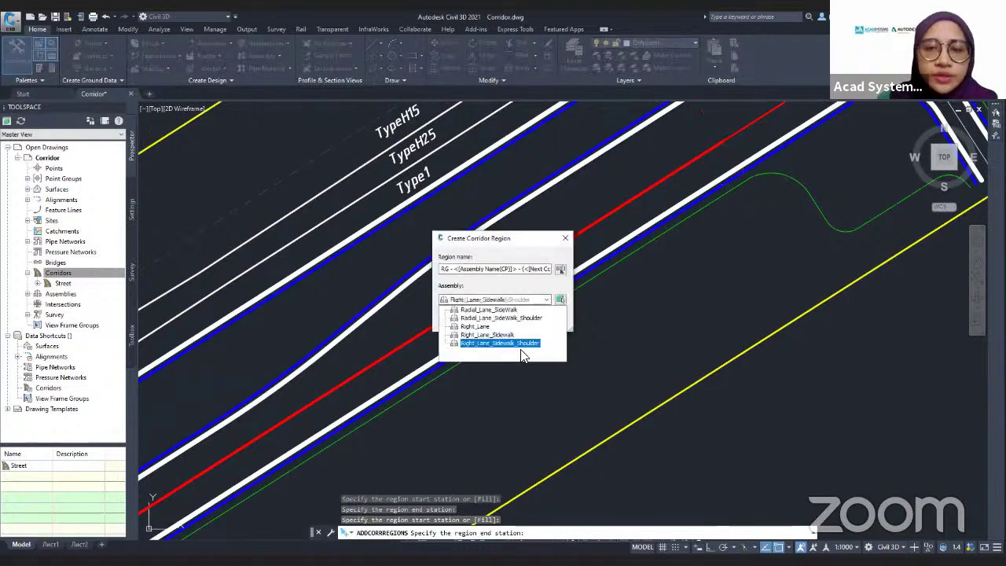
pyautogui.click(538, 347)
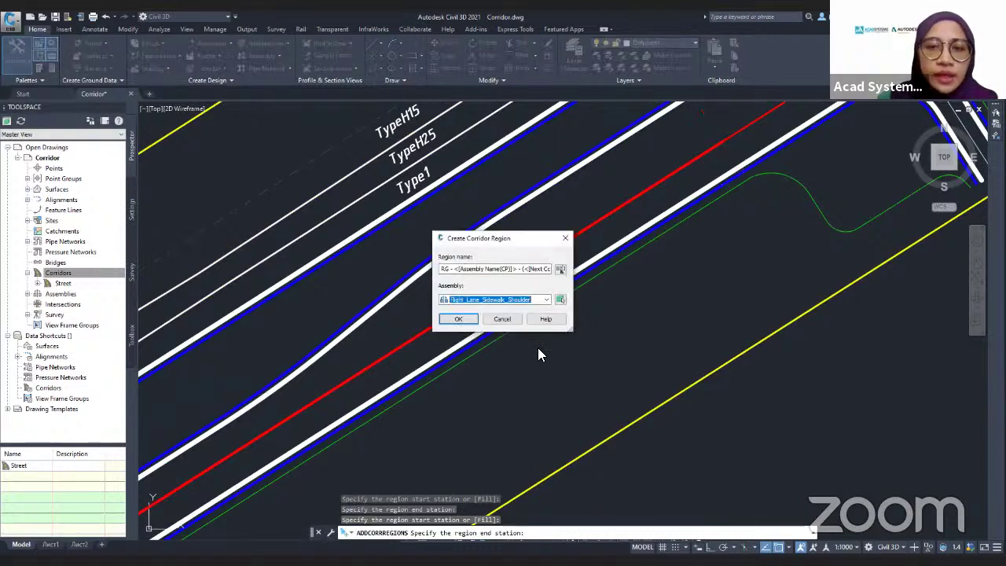
pyautogui.click(459, 320)
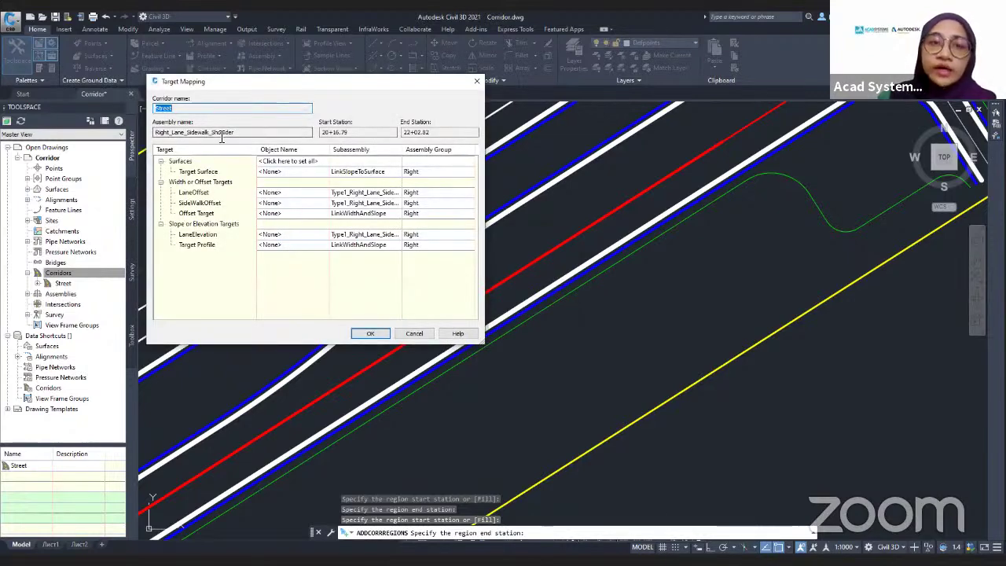
# - Set Existing Ground as the straight section region's target surface and apply the target mapping
pyautogui.click(274, 172)
pyautogui.click(429, 255)
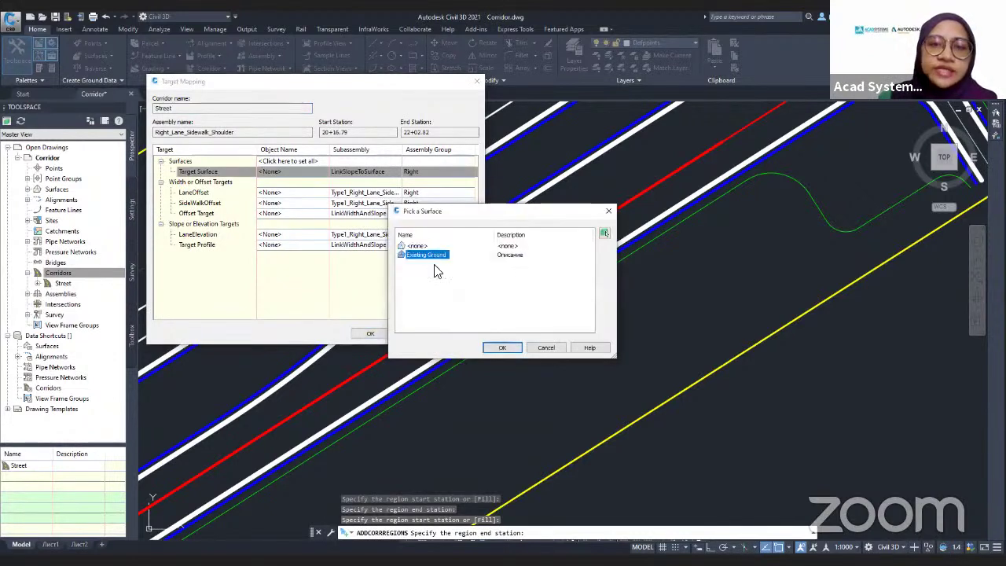
pyautogui.click(499, 347)
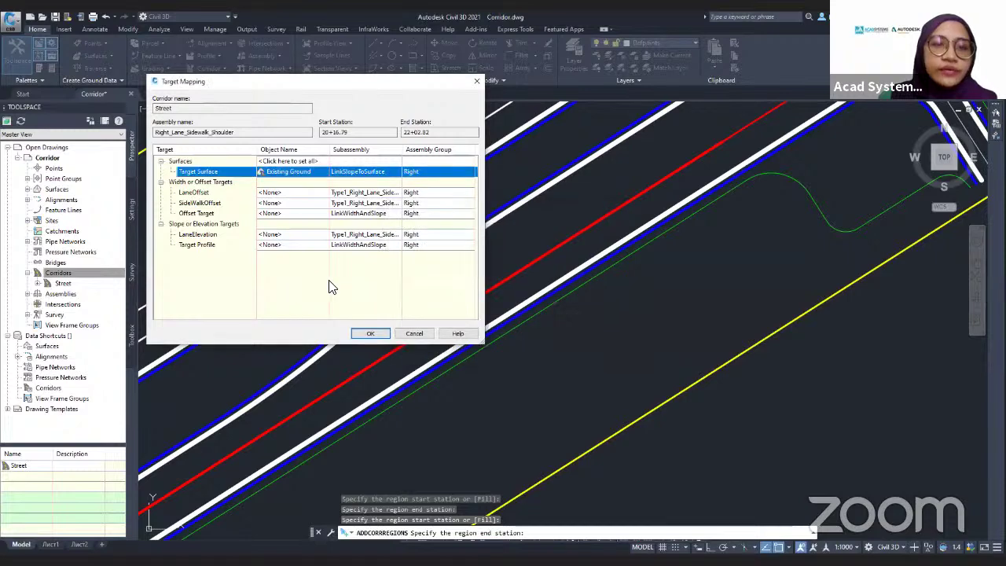
pyautogui.click(368, 333)
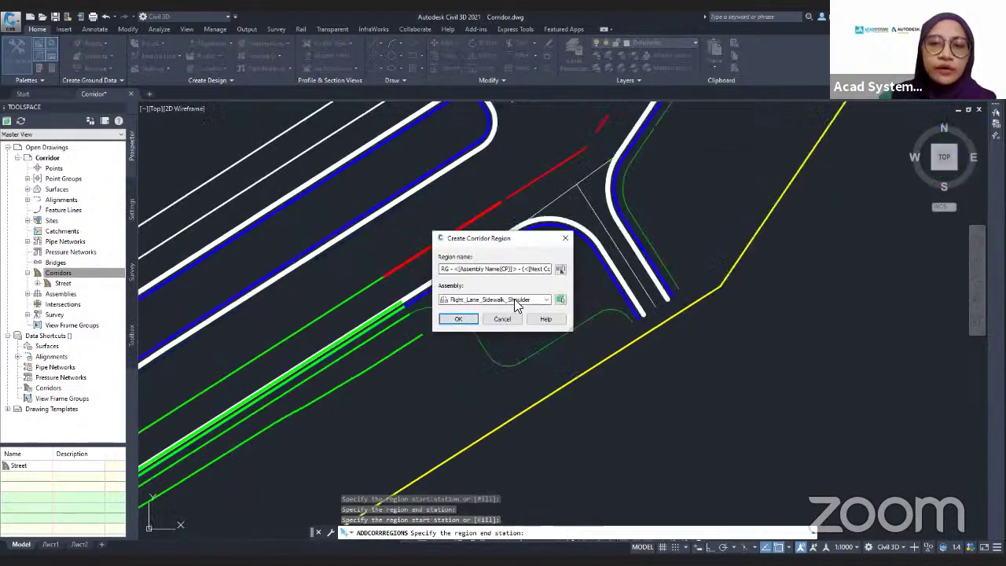
# - Assign the Right_Lane_Sidewalk assembly to the short region leading up to the second junction and accept its targets
pyautogui.click(514, 301)
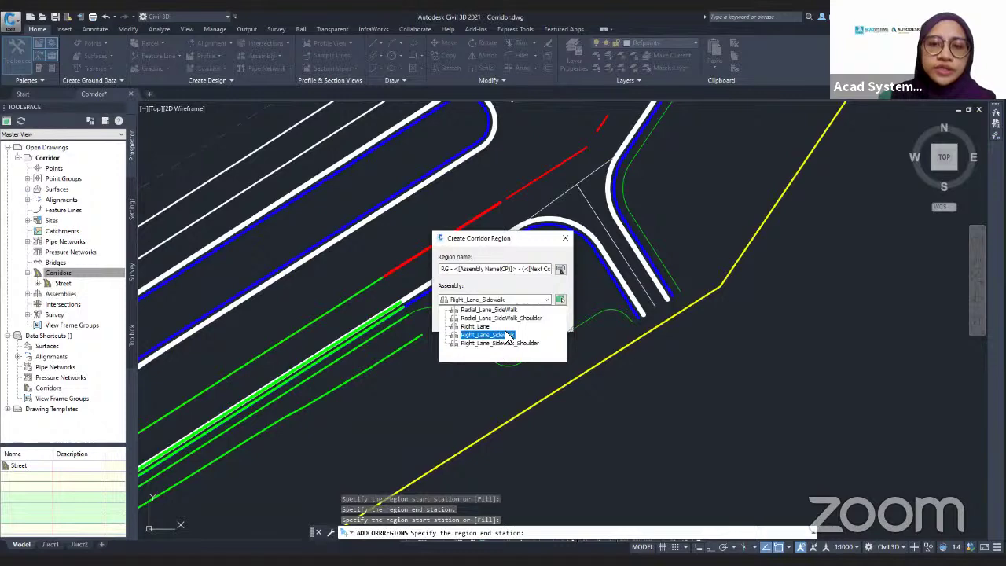
pyautogui.click(508, 336)
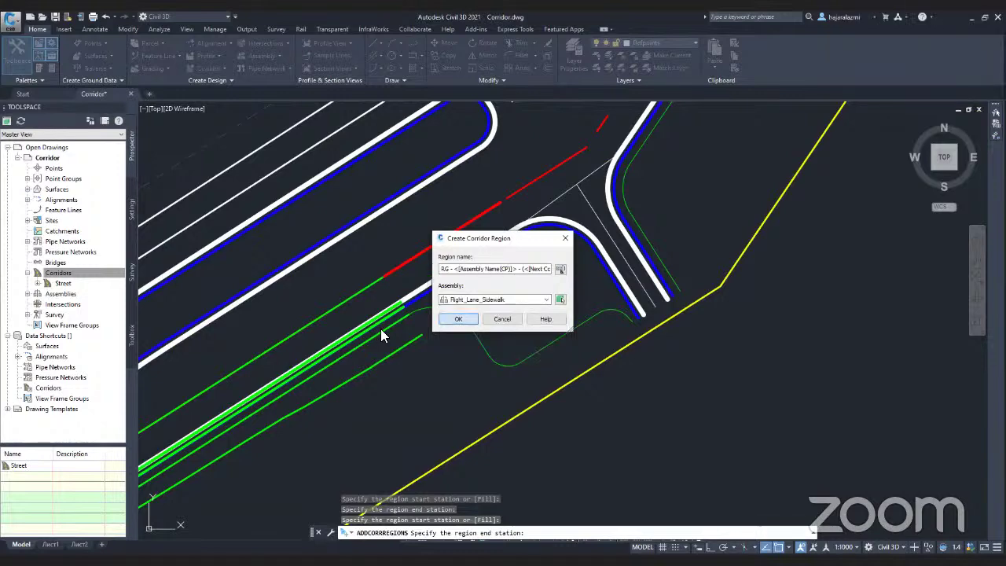
pyautogui.press('Return')
pyautogui.press('Return')
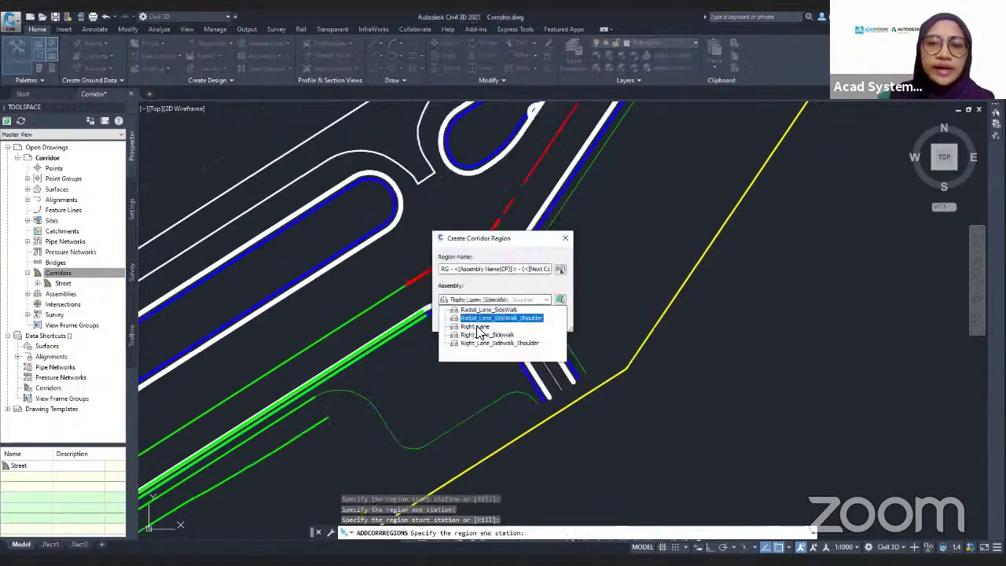
# - Assign the Right_Lane assembly to the second junction region and target its LaneOffset to the polyline across the junction mouth
pyautogui.click(475, 328)
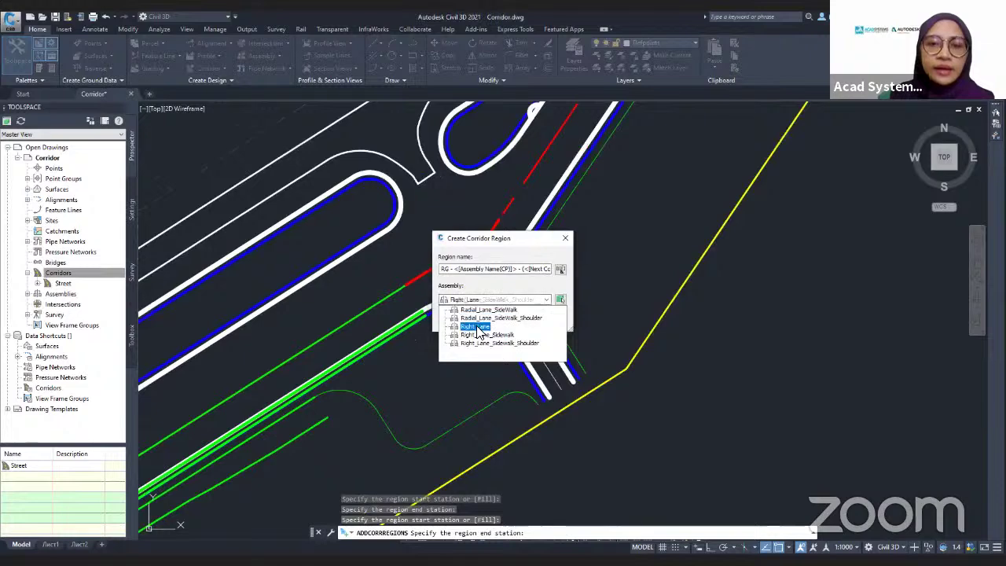
pyautogui.press('Return')
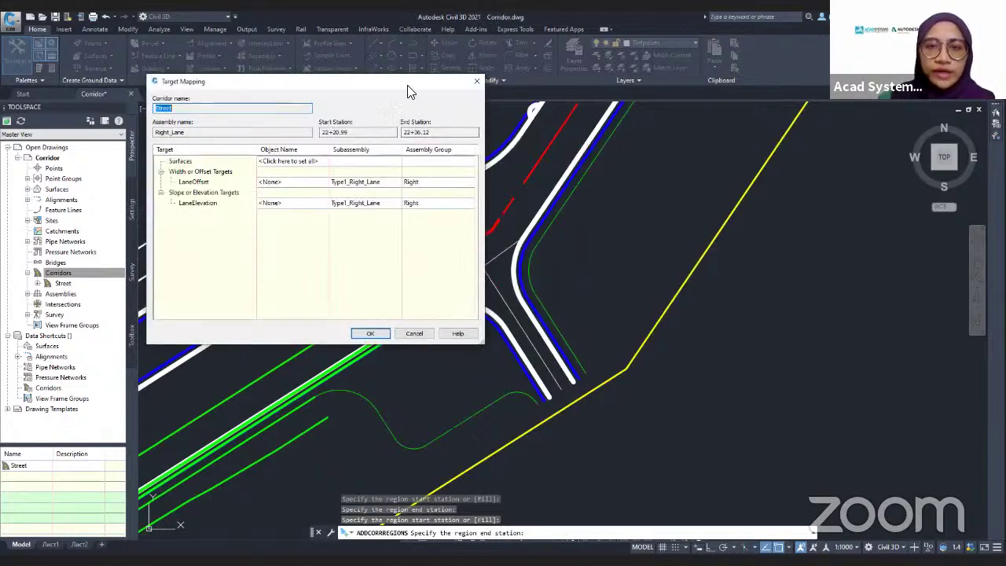
pyautogui.moveTo(397, 82); pyautogui.dragTo(288, 50)
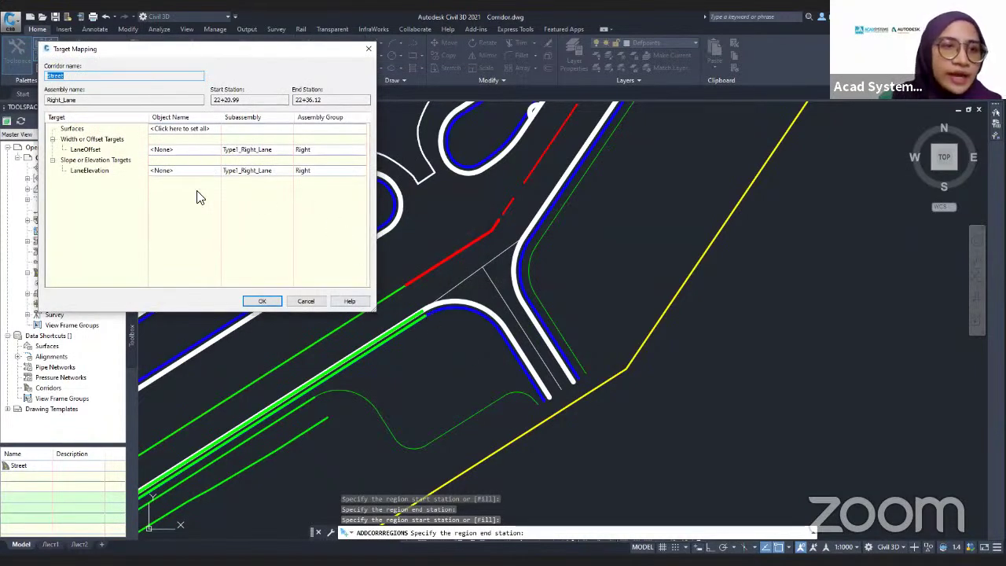
pyautogui.click(164, 151)
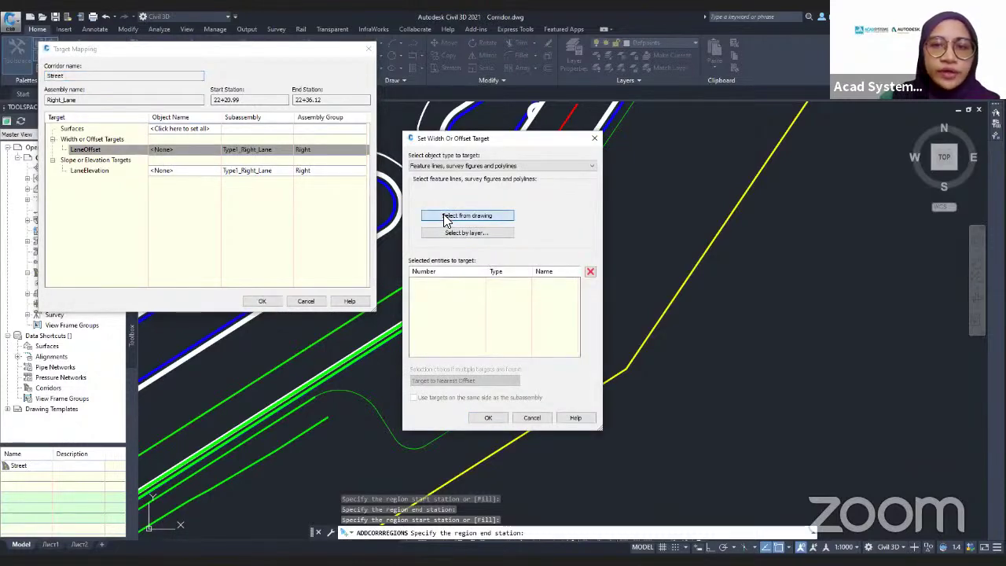
pyautogui.click(467, 215)
pyautogui.click(467, 277)
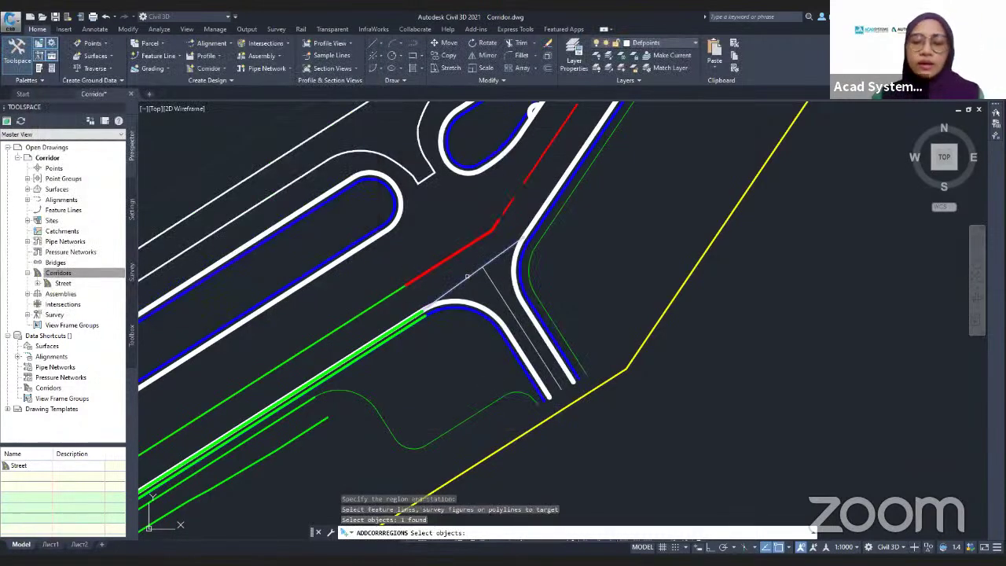
pyautogui.press('Return')
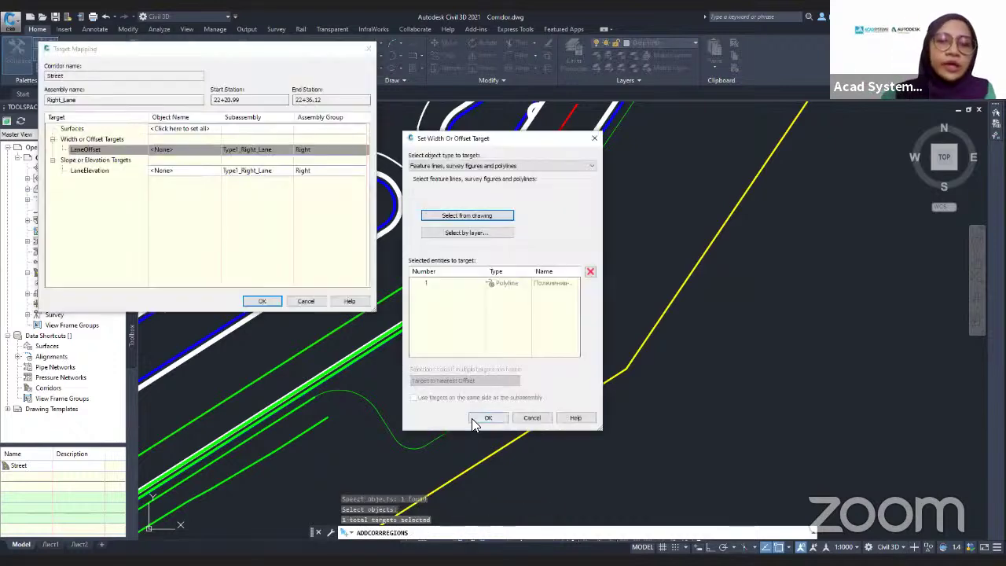
pyautogui.click(471, 419)
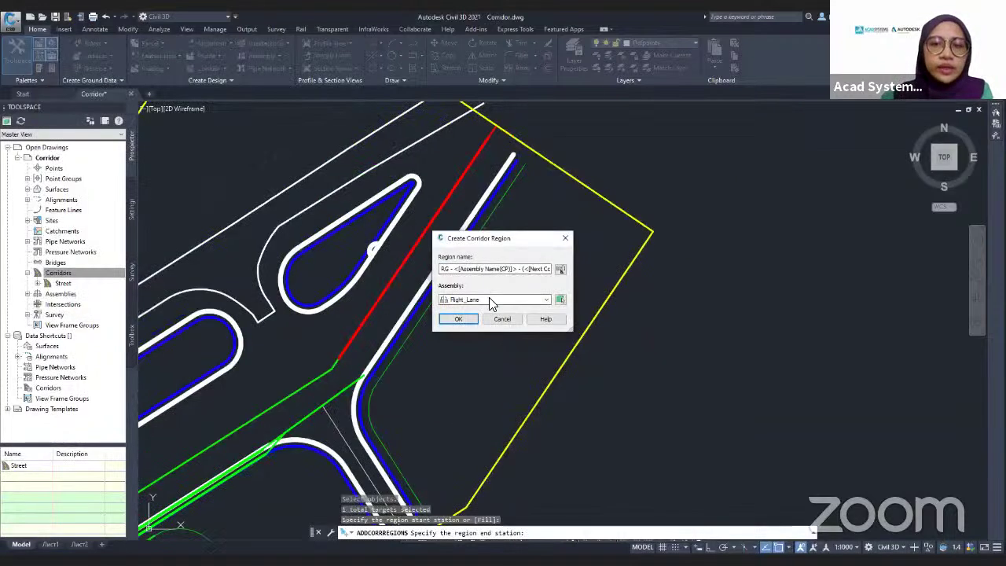
# - Add a Right_Lane_Sidewalk_Shoulder region from the second junction to the end of the green shoulder line near the road's end
pyautogui.click(493, 299)
pyautogui.click(500, 343)
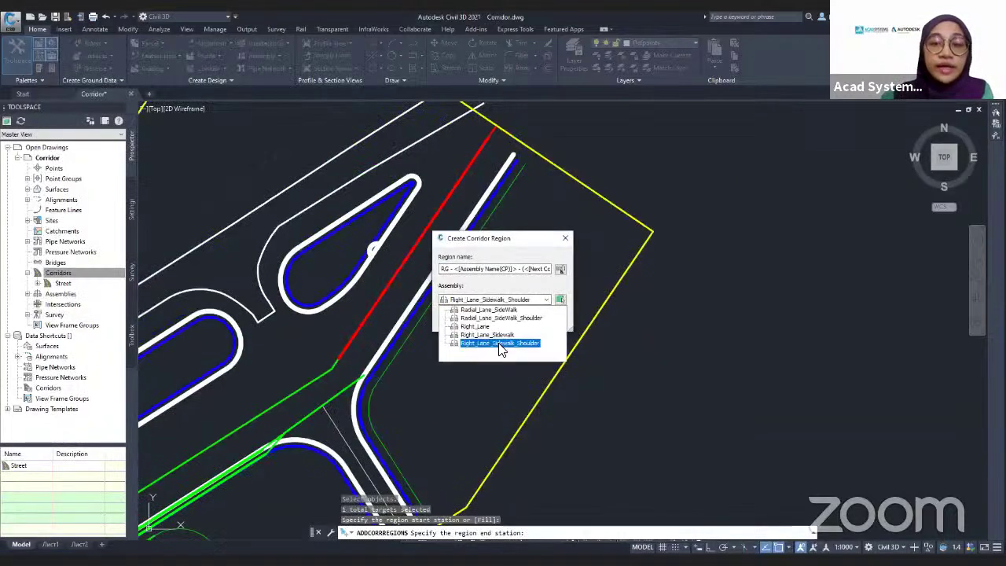
pyautogui.click(500, 343)
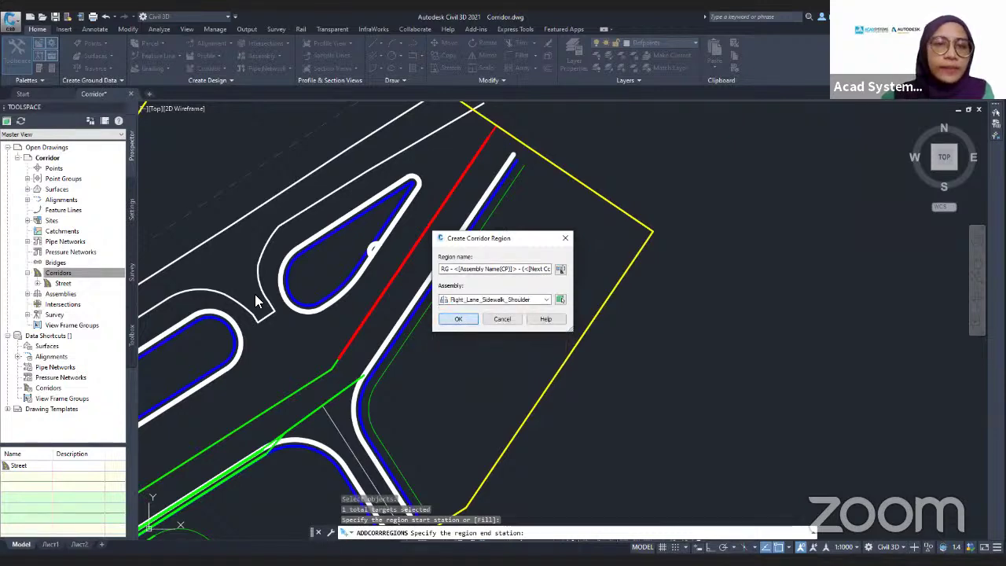
pyautogui.click(459, 319)
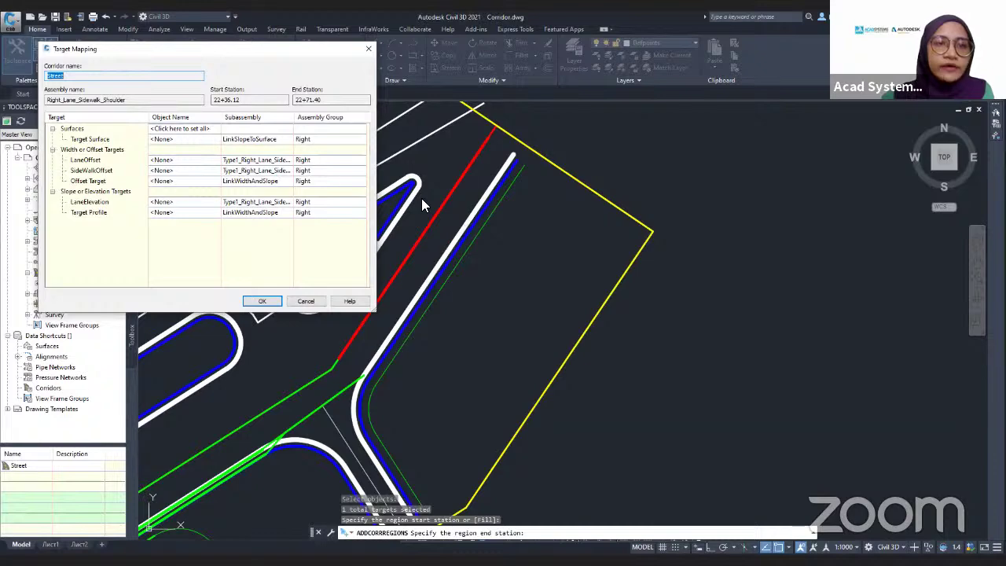
# - Set Existing Ground as the last region's target surface, apply the mapping and finish adding regions
pyautogui.click(211, 130)
pyautogui.click(440, 256)
pyautogui.click(503, 347)
pyautogui.click(168, 179)
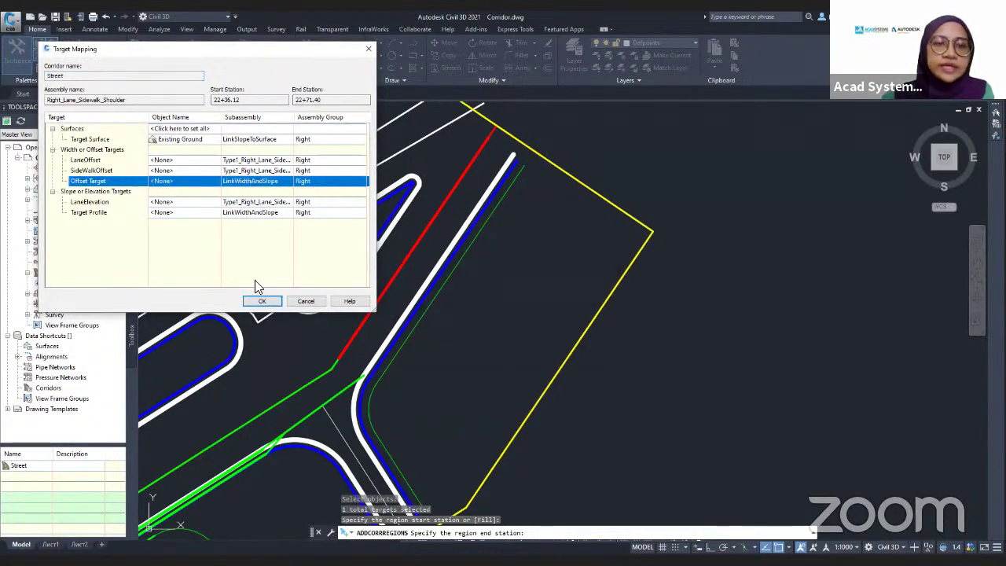
pyautogui.click(266, 301)
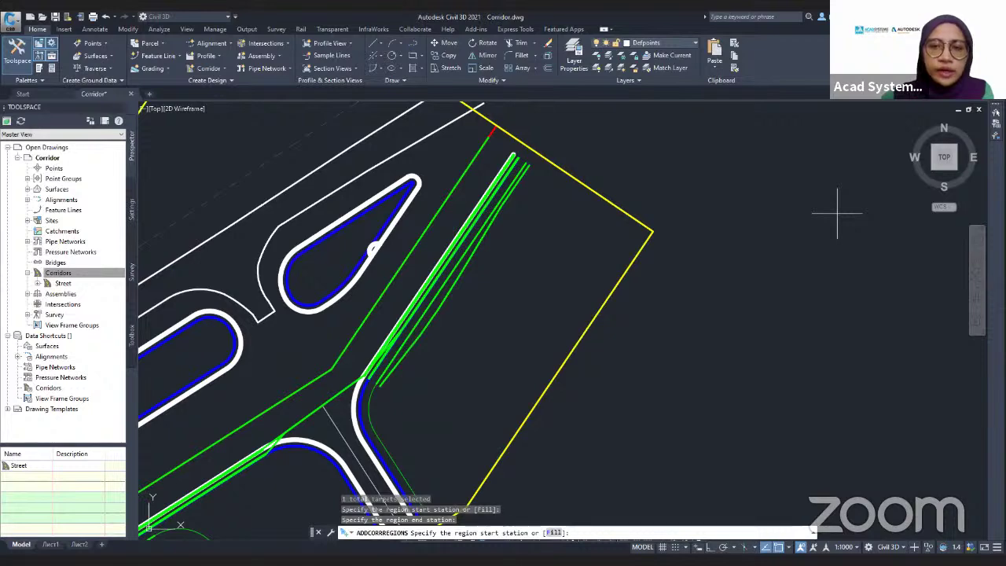
pyautogui.scroll(-5, 837, 213)
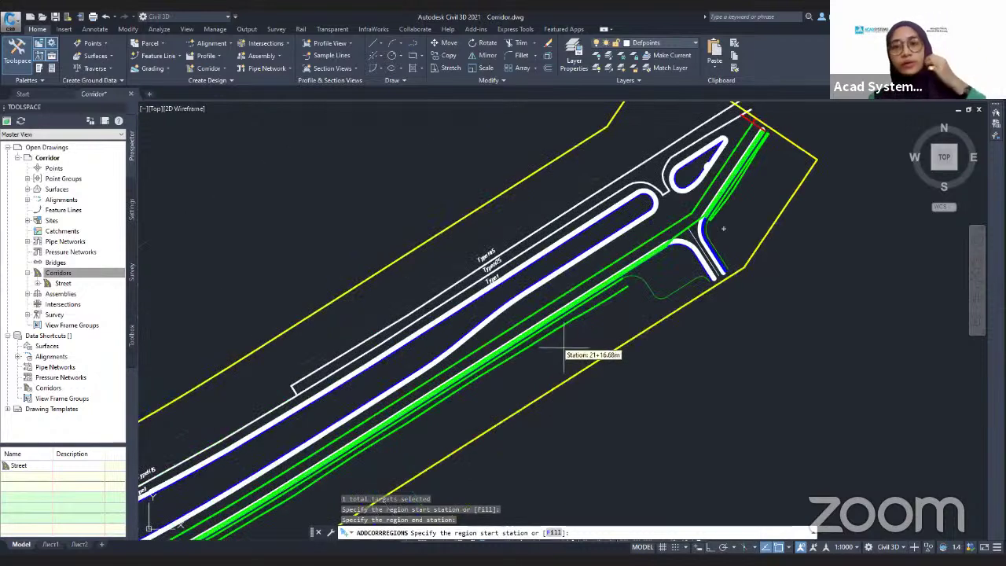
pyautogui.click(562, 354)
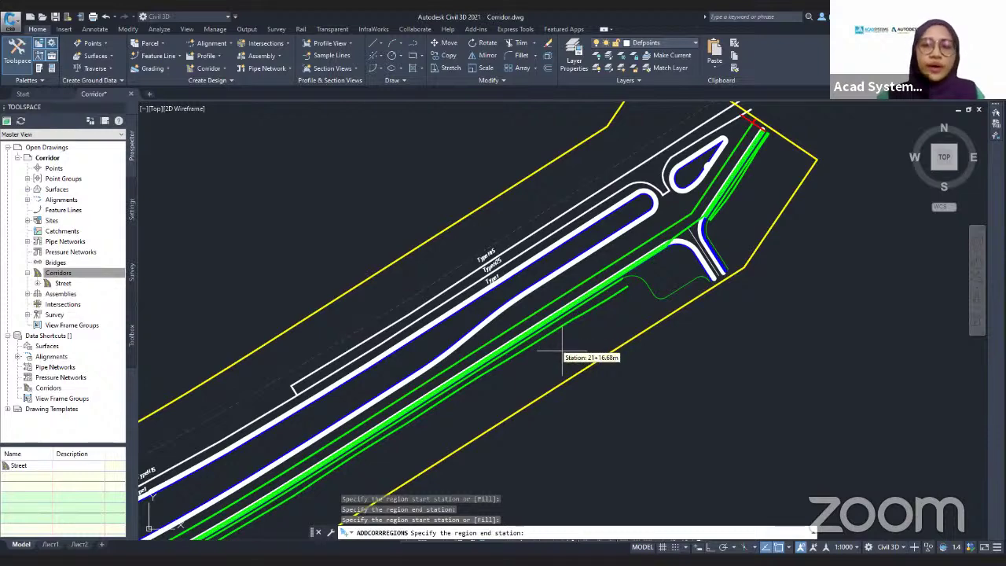
pyautogui.press('Escape')
# - Open the Street corridor in the Object Viewer and examine it from a tilted 3D view
pyautogui.click(562, 314)
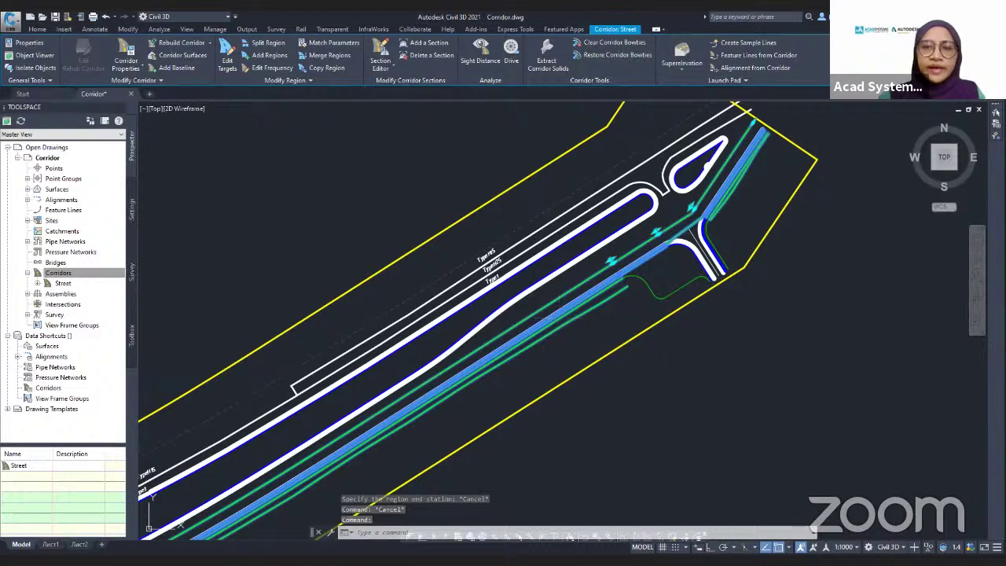
pyautogui.rightClick(559, 319)
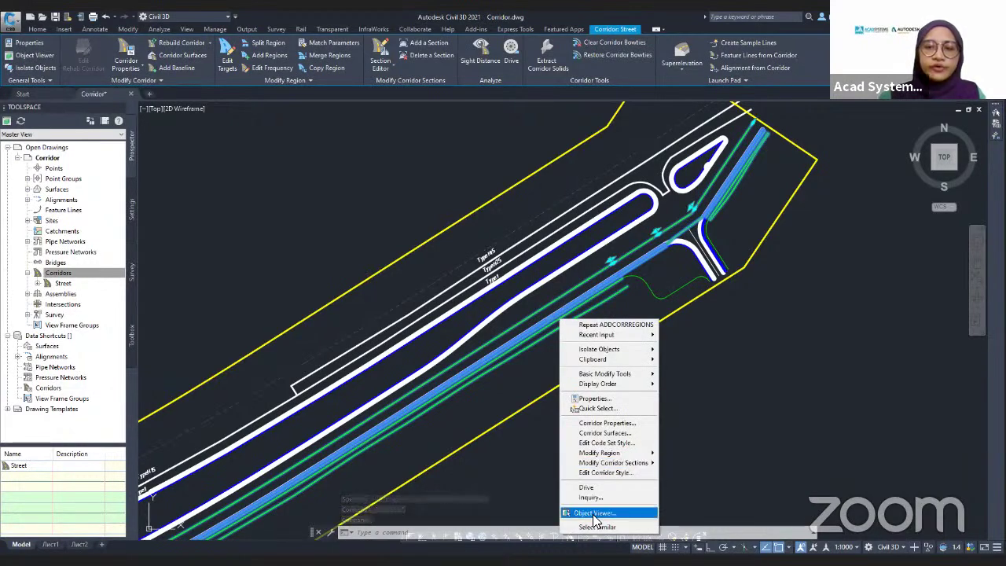
pyautogui.click(594, 514)
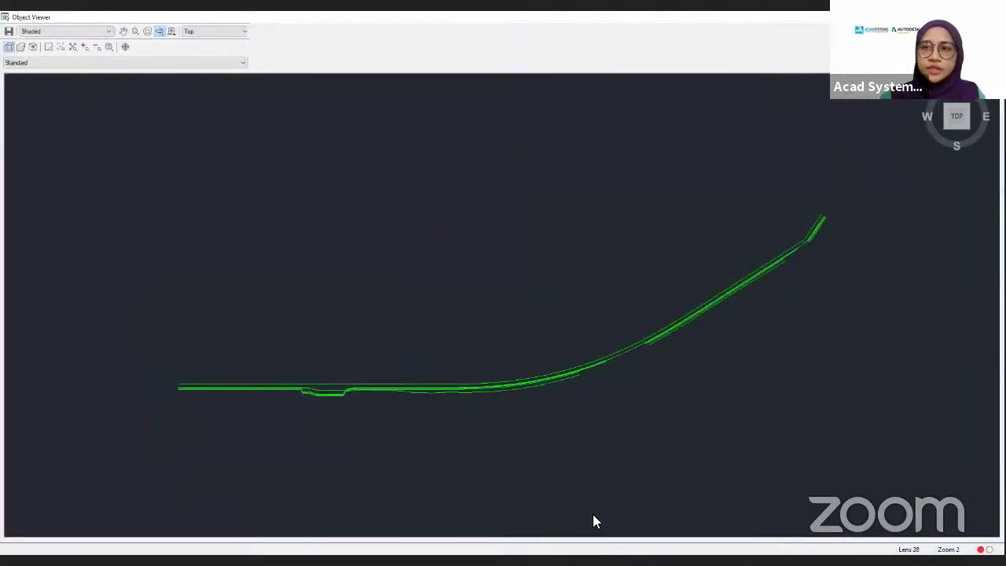
pyautogui.moveTo(955, 136); pyautogui.dragTo(955, 121)
pyautogui.scroll(3, 286, 203)
pyautogui.moveTo(296, 199); pyautogui.dragTo(366, 327)
pyautogui.moveTo(269, 353); pyautogui.dragTo(301, 319)
pyautogui.moveTo(530, 330); pyautogui.dragTo(302, 344)
# - Inspect the corridor's bus bay in the Realistic visual style and close the Object Viewer
pyautogui.click(81, 31)
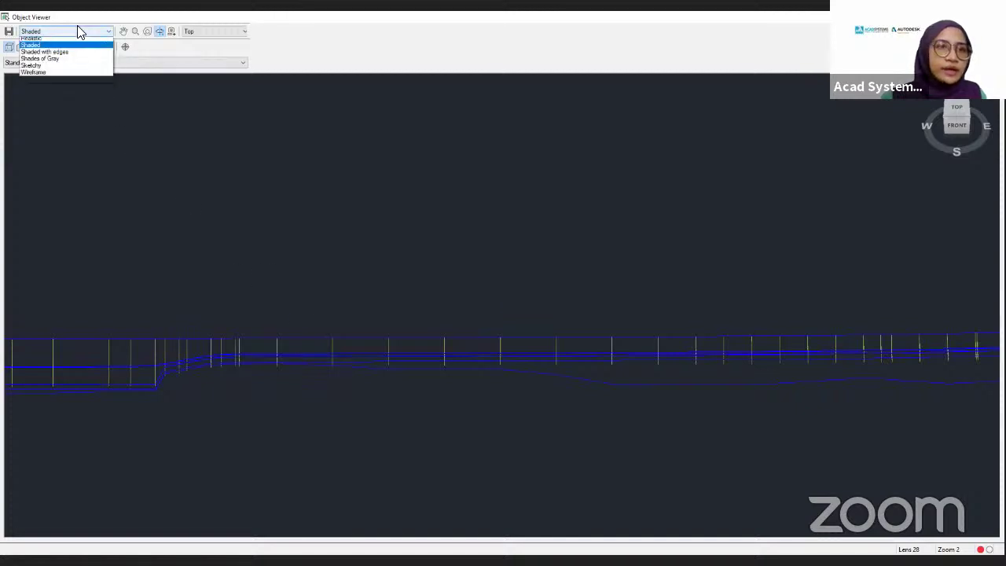
pyautogui.click(49, 62)
pyautogui.moveTo(258, 339); pyautogui.dragTo(296, 337)
pyautogui.moveTo(296, 336); pyautogui.dragTo(356, 336, button='middle')
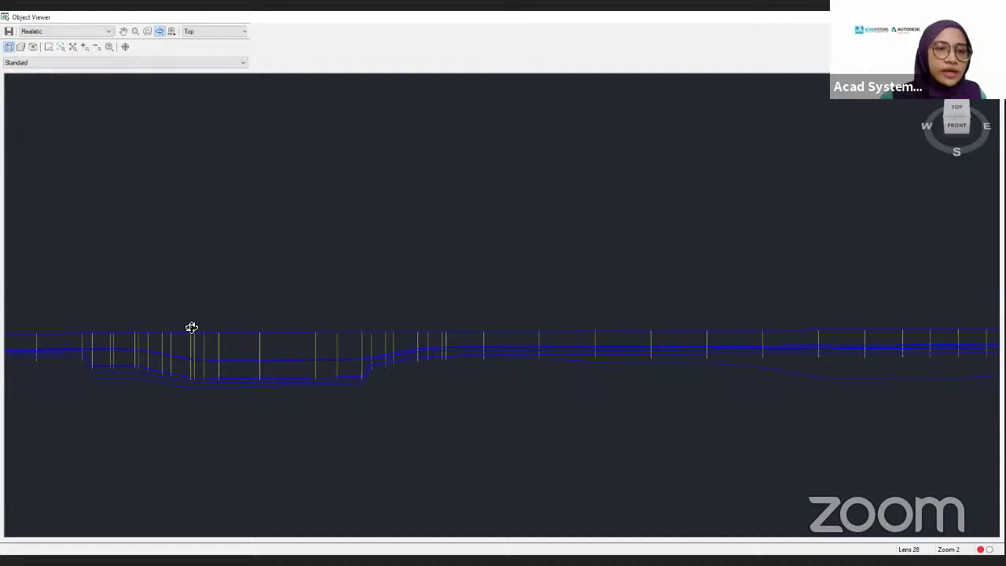
pyautogui.moveTo(219, 344); pyautogui.dragTo(381, 253)
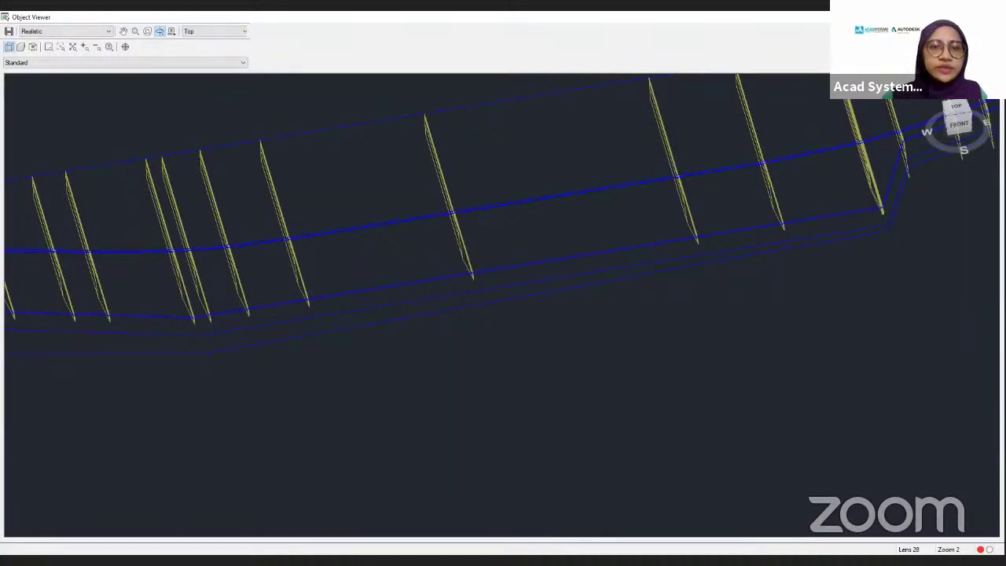
pyautogui.click(993, 17)
# - Open the corridor surfaces of the Street corridor and create a new corridor surface
pyautogui.moveTo(582, 256); pyautogui.dragTo(732, 164, button='middle')
pyautogui.moveTo(406, 366); pyautogui.dragTo(730, 164, button='middle')
pyautogui.press('Escape')
pyautogui.press('Escape')
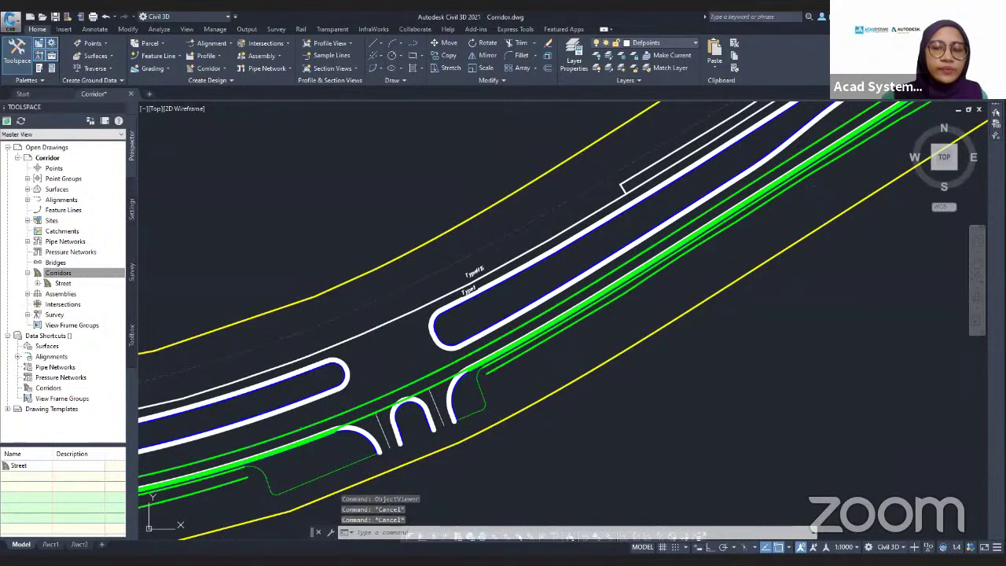
pyautogui.click(485, 369)
pyautogui.rightClick(492, 370)
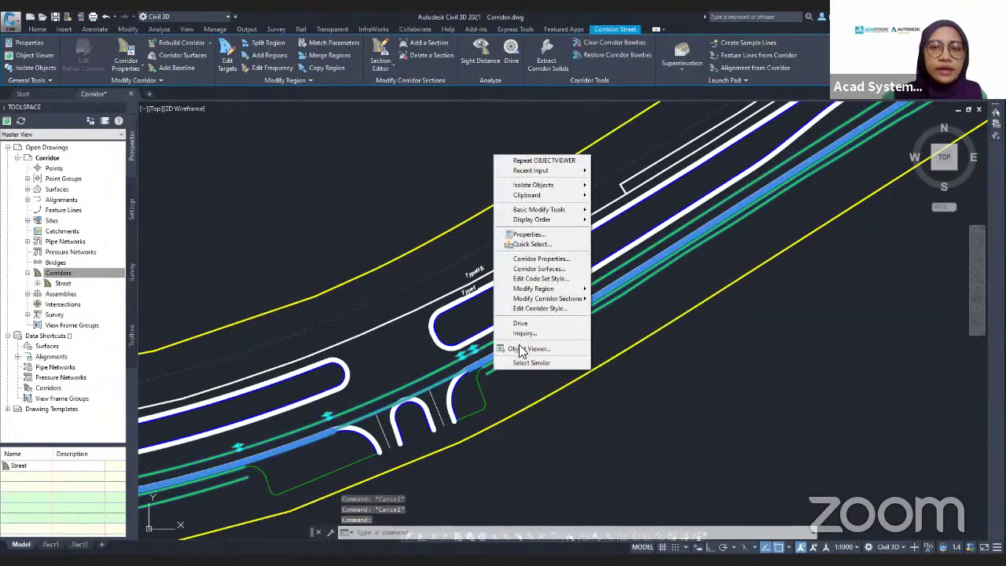
pyautogui.click(532, 270)
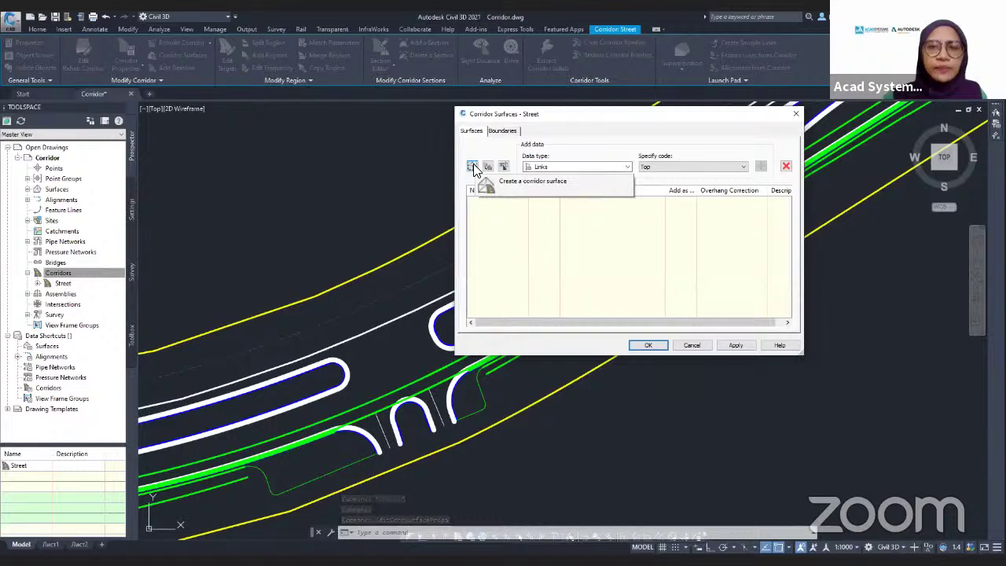
pyautogui.click(473, 166)
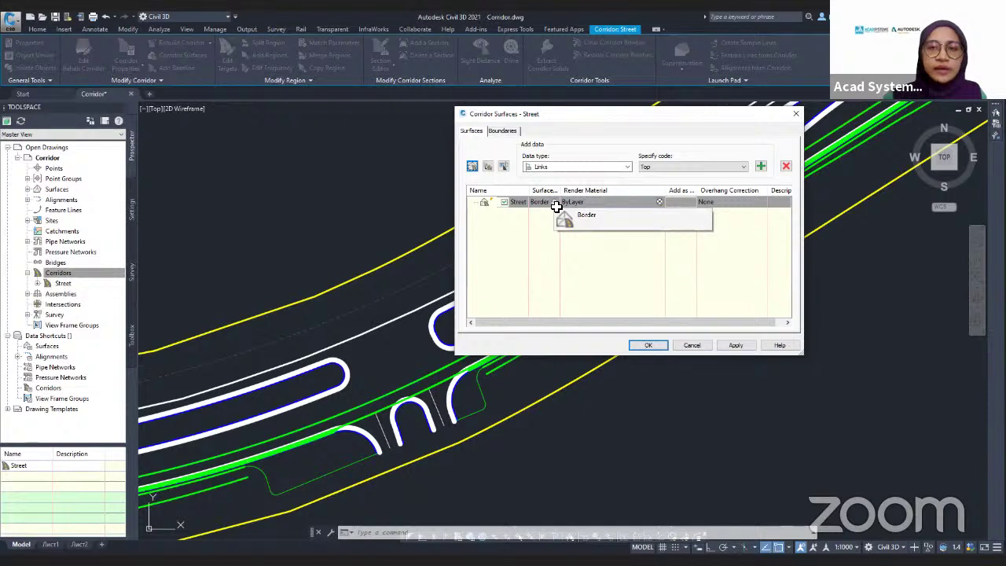
# - Set the corridor surface's style to Horizontals 0.1 и 0.5m and its overhang correction to Top Links
pyautogui.click(523, 281)
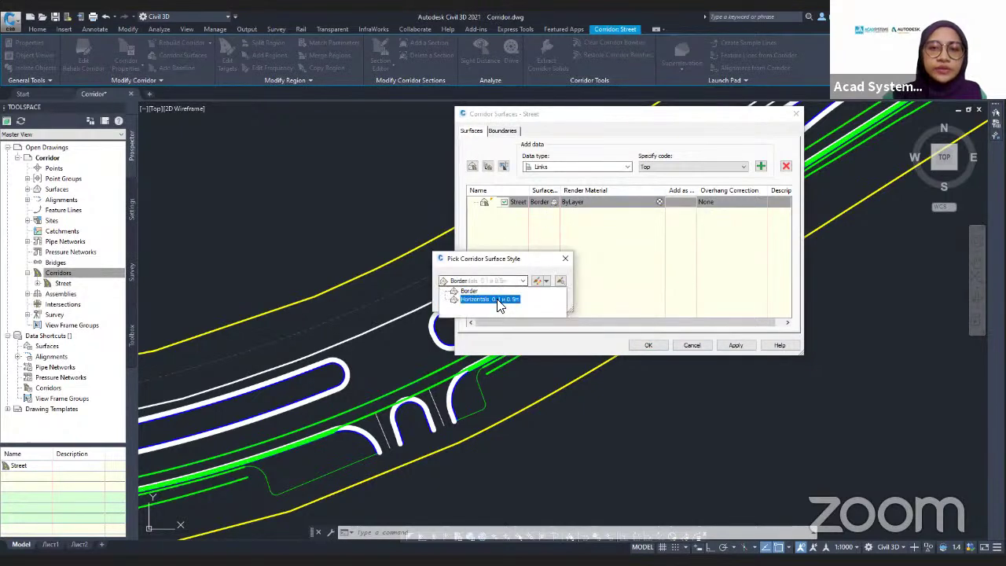
pyautogui.click(488, 300)
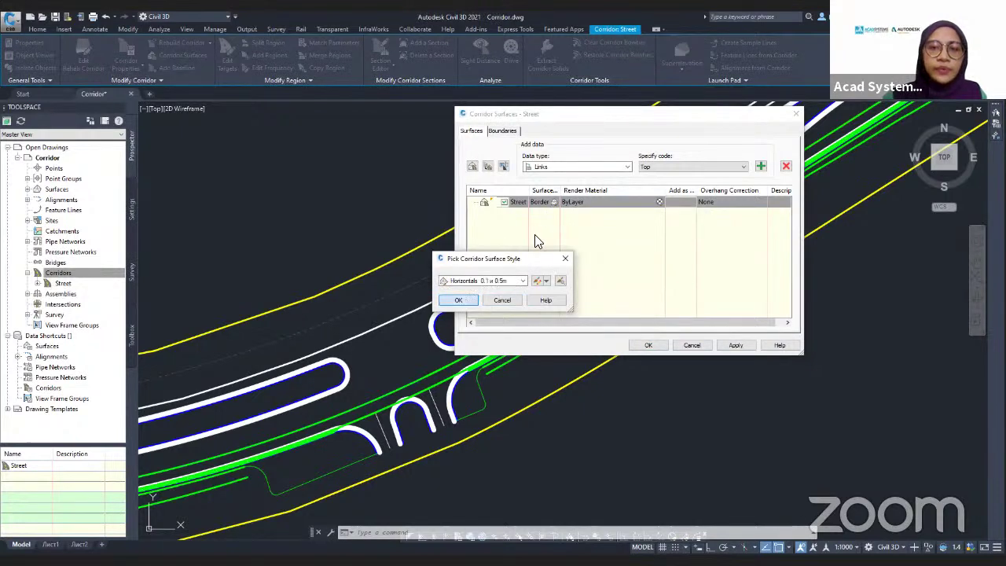
pyautogui.click(459, 300)
pyautogui.moveTo(530, 192); pyautogui.dragTo(564, 192)
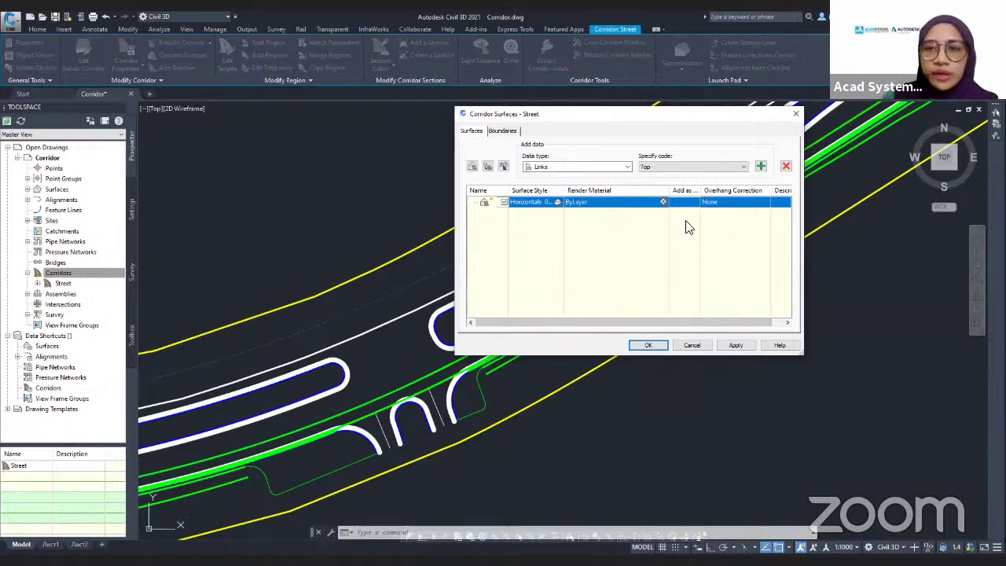
pyautogui.moveTo(595, 321); pyautogui.dragTo(711, 252)
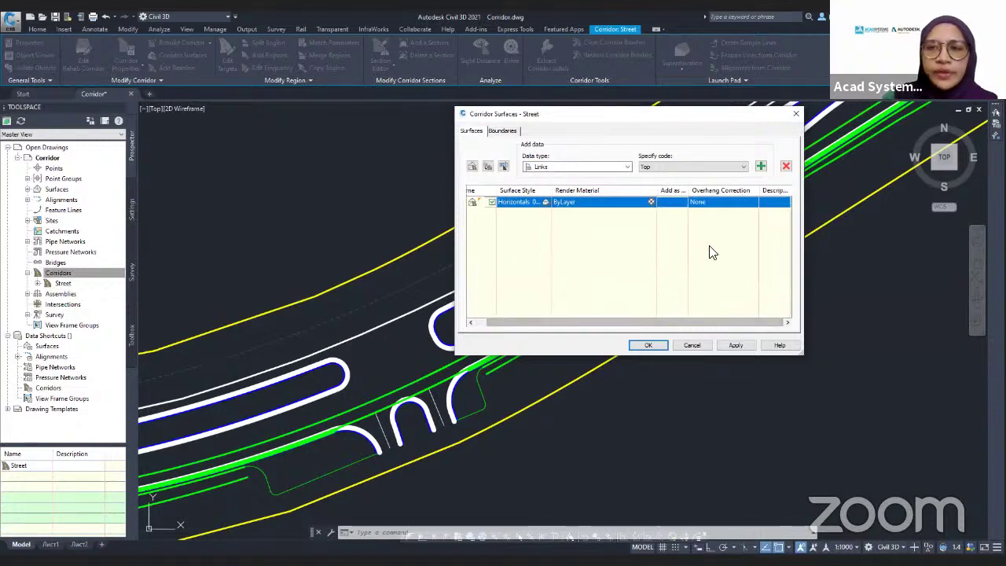
pyautogui.click(735, 203)
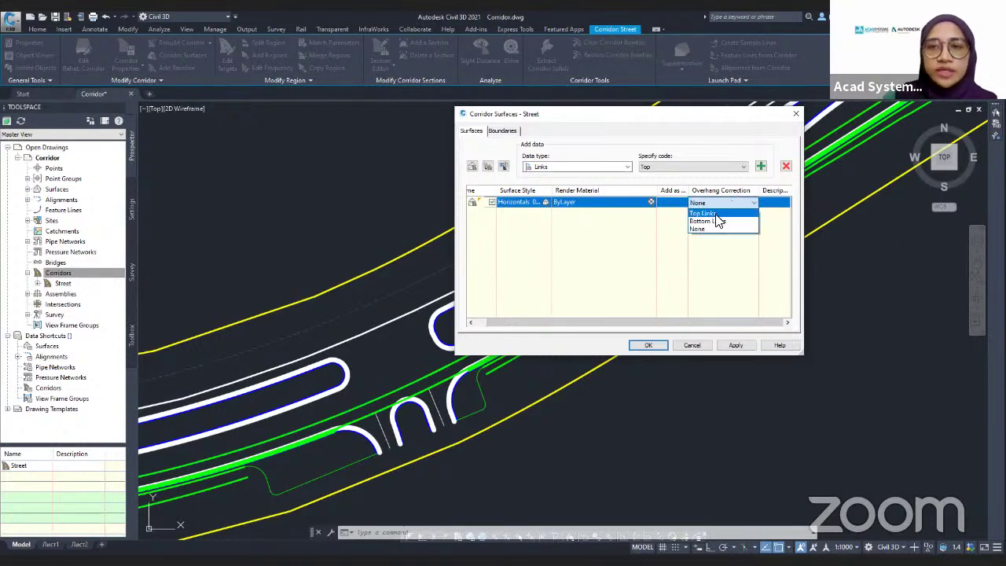
pyautogui.click(707, 213)
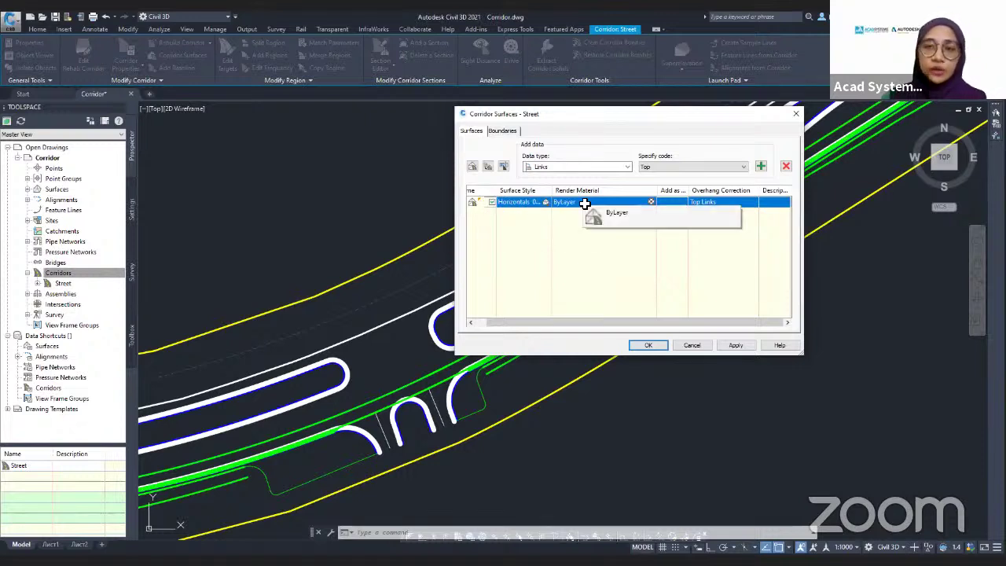
# - Add the Top links as data to the corridor surface and rebuild the corridor
pyautogui.click(760, 167)
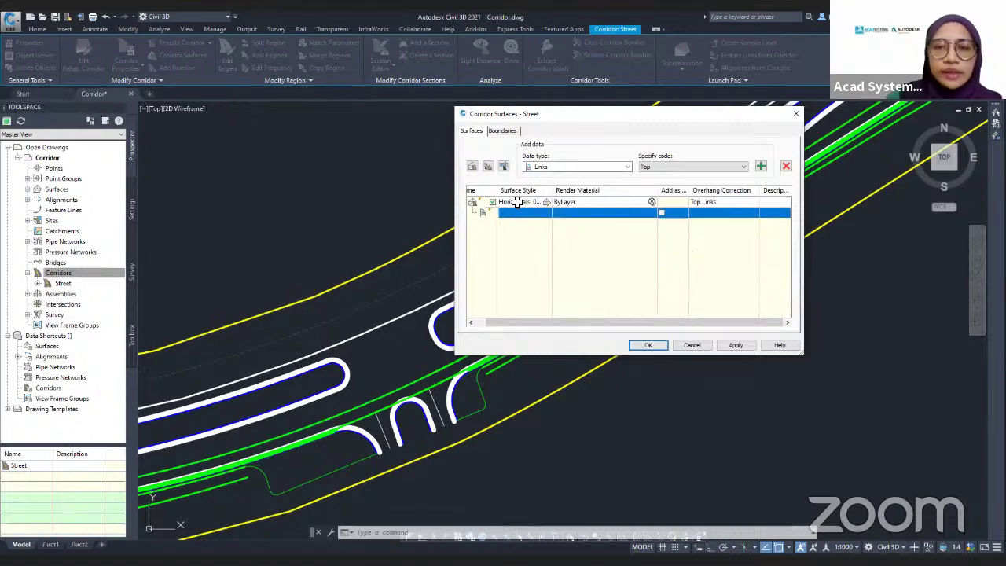
pyautogui.moveTo(583, 326); pyautogui.dragTo(558, 325)
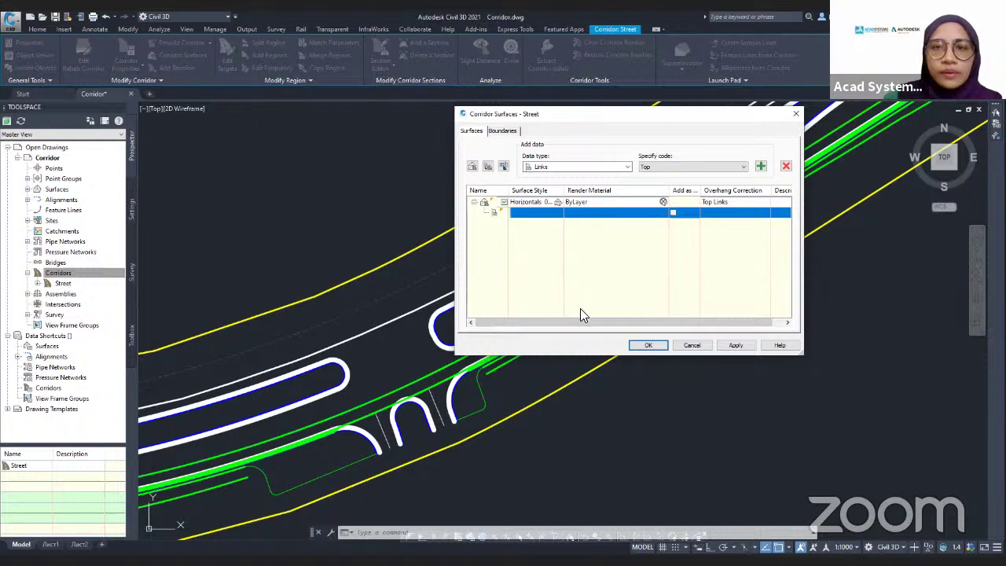
pyautogui.click(638, 346)
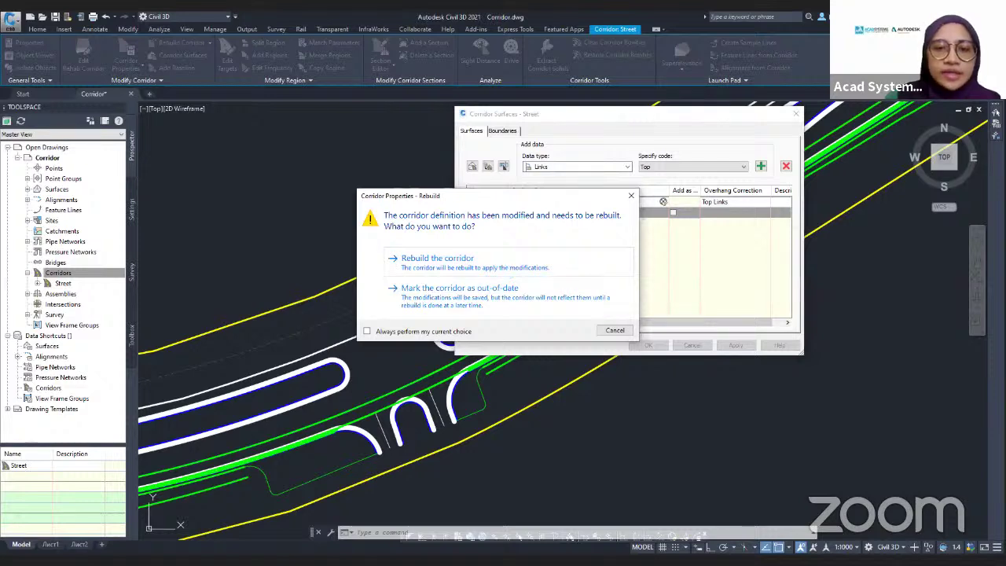
pyautogui.click(507, 270)
# - Open the corridor together with its new surface in the Object Viewer and view them from a tilted front angle
pyautogui.scroll(2, 497, 361)
pyautogui.scroll(2, 507, 357)
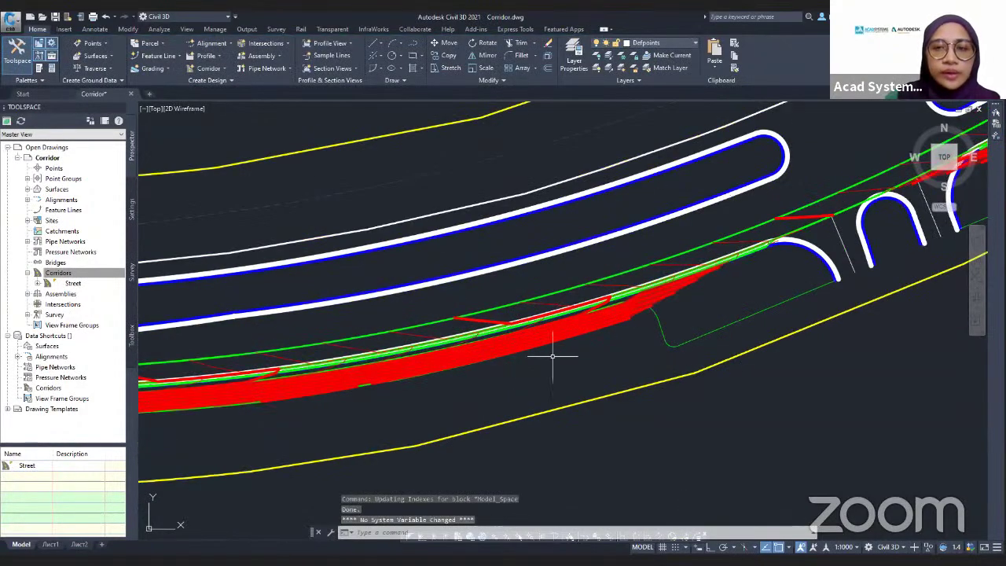
pyautogui.click(559, 355)
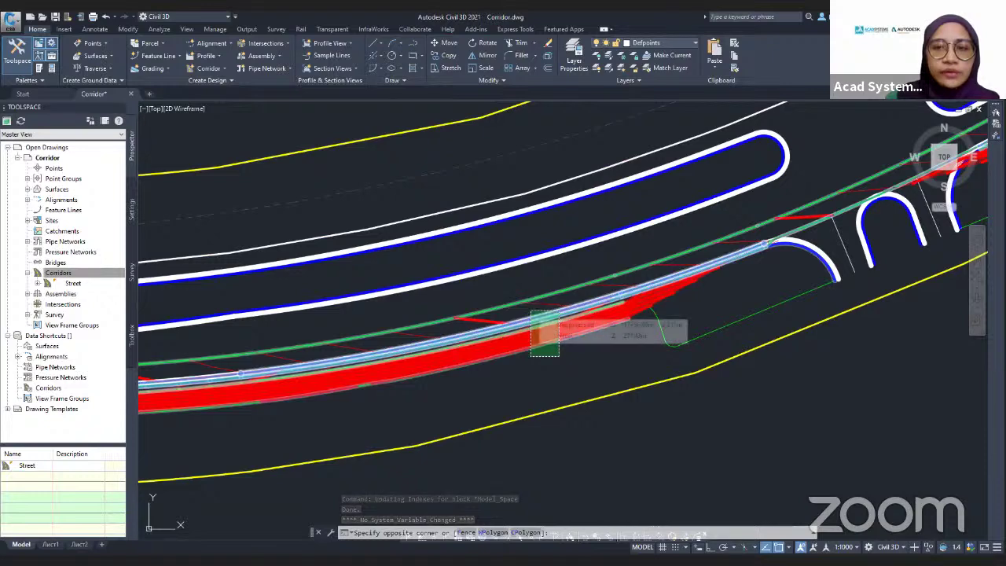
pyautogui.click(532, 321)
pyautogui.rightClick(532, 320)
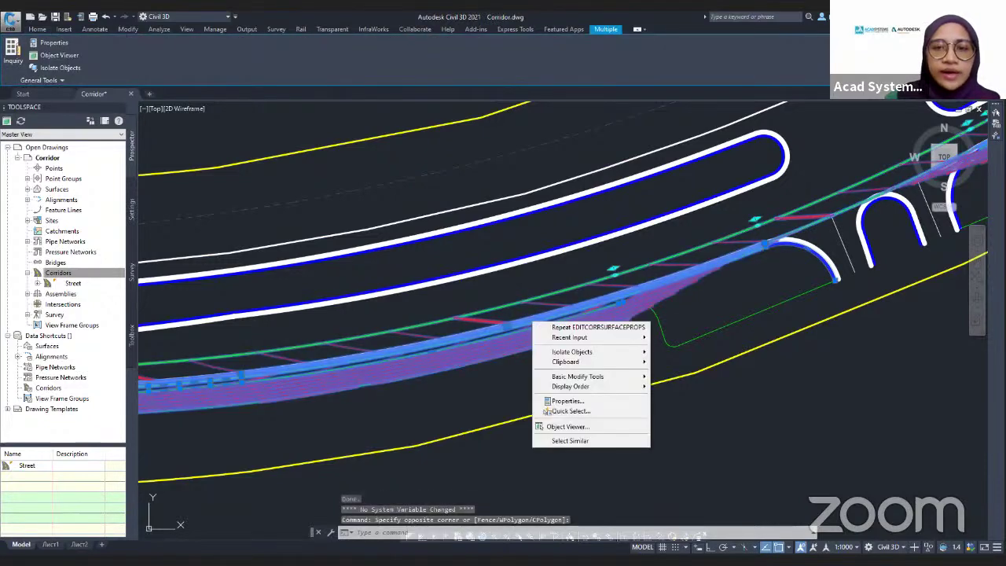
pyautogui.click(567, 426)
pyautogui.click(950, 132)
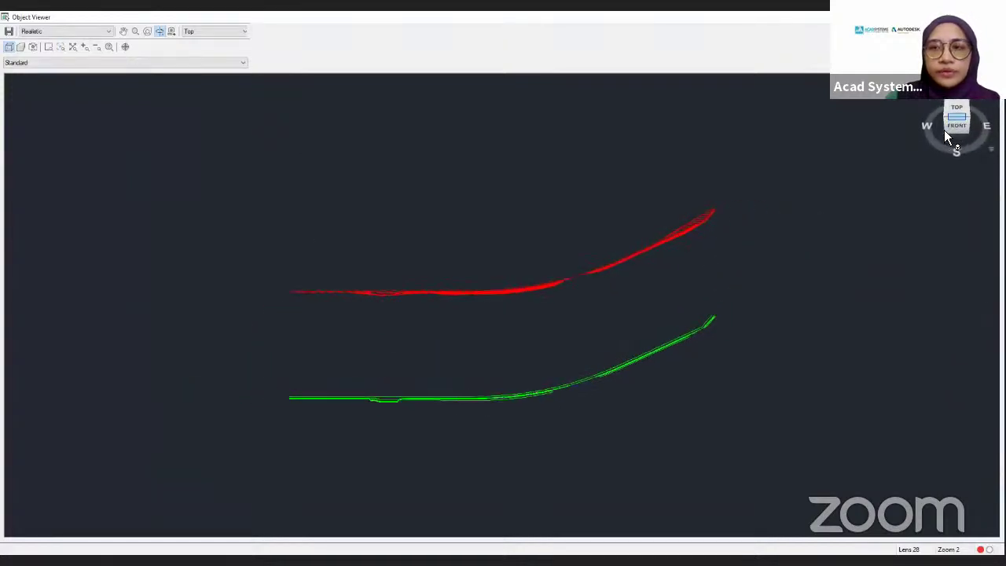
# - Examine the corridor surface around the bus bay and along the side slopes, and close the Object Viewer
pyautogui.scroll(4, 377, 283)
pyautogui.moveTo(354, 274); pyautogui.dragTo(433, 349, button='middle')
pyautogui.moveTo(307, 360); pyautogui.dragTo(319, 393)
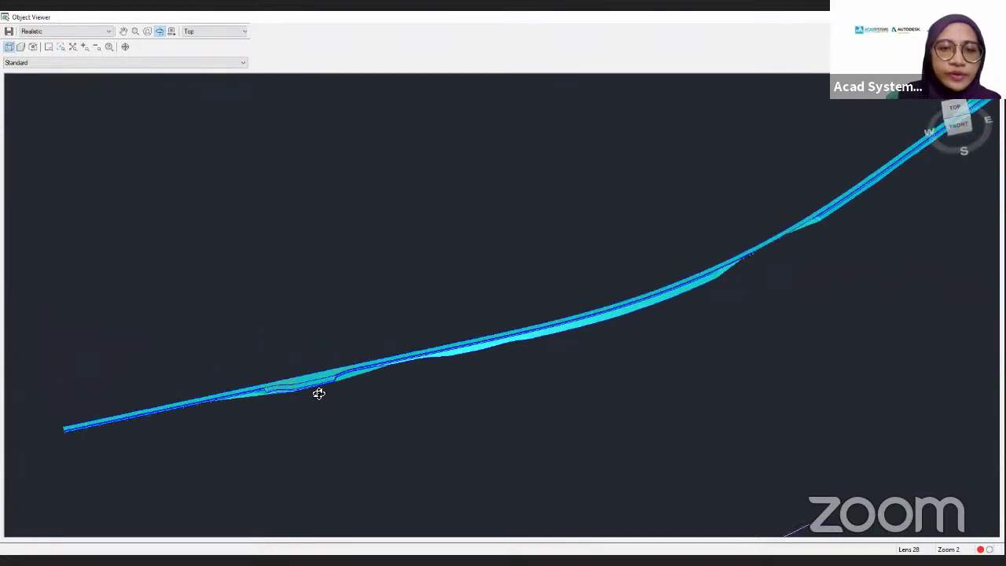
pyautogui.scroll(3, 318, 394)
pyautogui.moveTo(319, 394); pyautogui.dragTo(692, 197, button='middle')
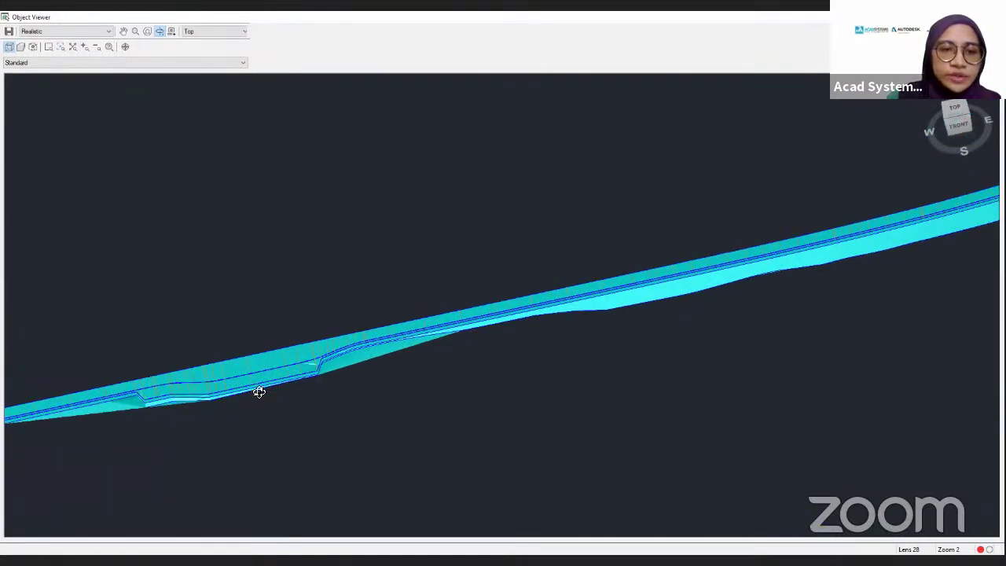
pyautogui.moveTo(262, 379); pyautogui.dragTo(430, 338, button='middle')
pyautogui.scroll(2, 245, 388)
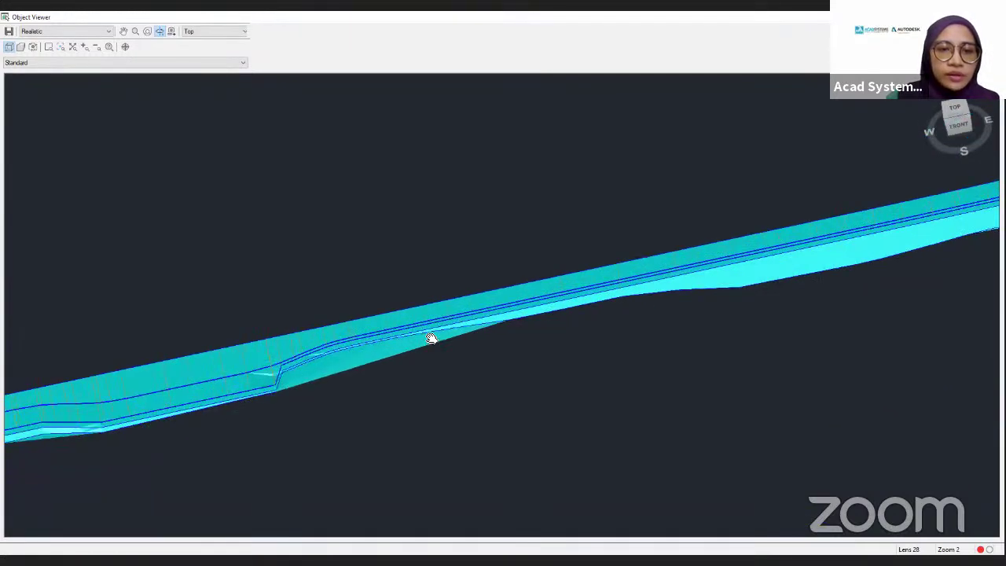
pyautogui.moveTo(229, 374); pyautogui.dragTo(254, 362, button='middle')
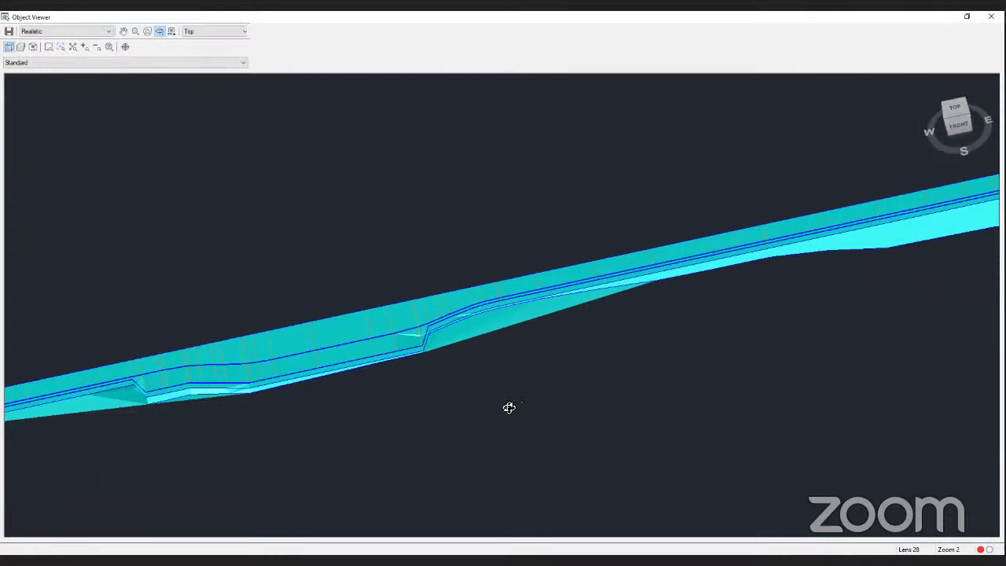
pyautogui.scroll(-2, 510, 407)
pyautogui.moveTo(550, 400); pyautogui.dragTo(461, 453, button='middle')
pyautogui.scroll(-2, 461, 453)
pyautogui.moveTo(582, 357); pyautogui.dragTo(571, 384, button='middle')
pyautogui.moveTo(571, 384); pyautogui.dragTo(633, 417)
pyautogui.scroll(4, 519, 404)
pyautogui.moveTo(378, 431); pyautogui.dragTo(450, 281, button='middle')
pyautogui.scroll(2, 407, 414)
pyautogui.moveTo(398, 419); pyautogui.dragTo(449, 359, button='middle')
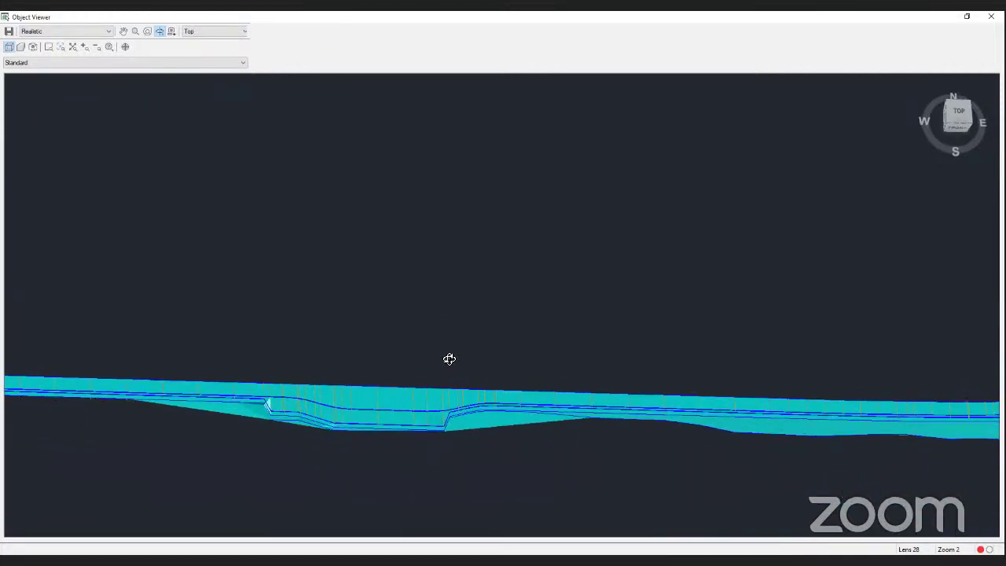
pyautogui.press('Escape')
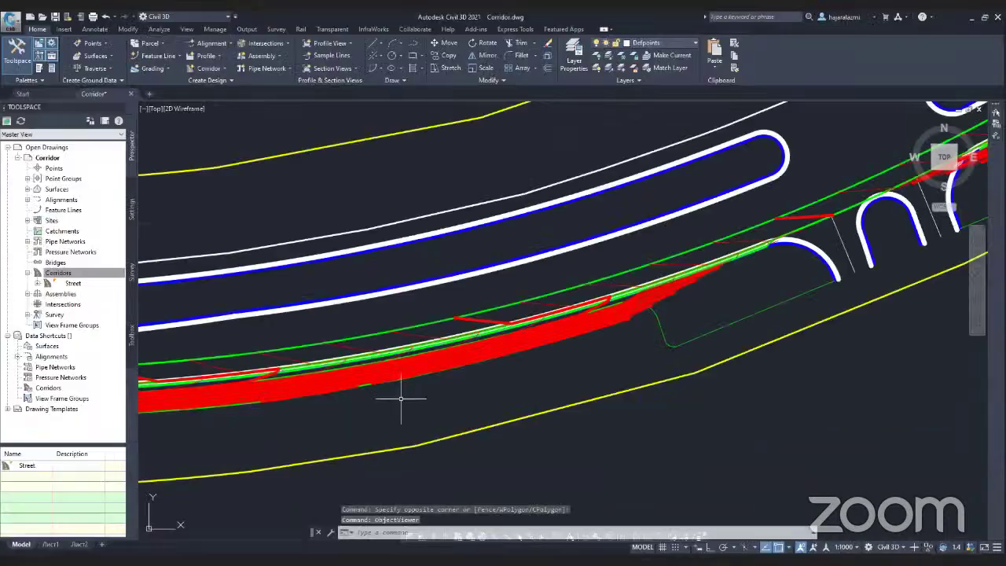
# - Start creating feature lines from objects, choosing the two outer driveway curves, the U-shaped curve between them and the two straight driveway lines
pyautogui.moveTo(707, 325)
pyautogui.mouseDown(button='middle')
pyautogui.moveTo(653, 339)
pyautogui.moveTo(448, 438)
pyautogui.mouseUp(button='middle')
pyautogui.scroll(3, 618, 336)
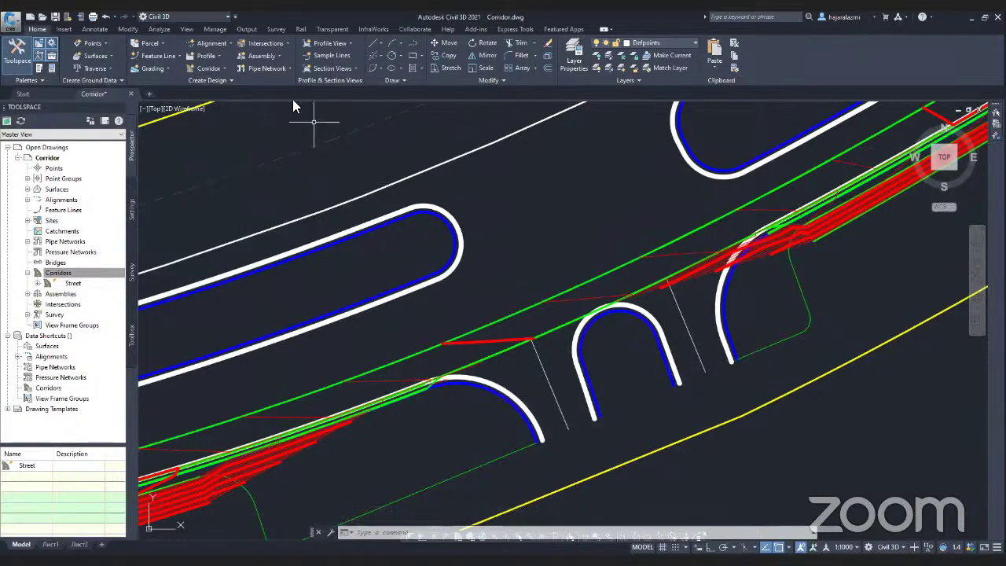
pyautogui.click(170, 58)
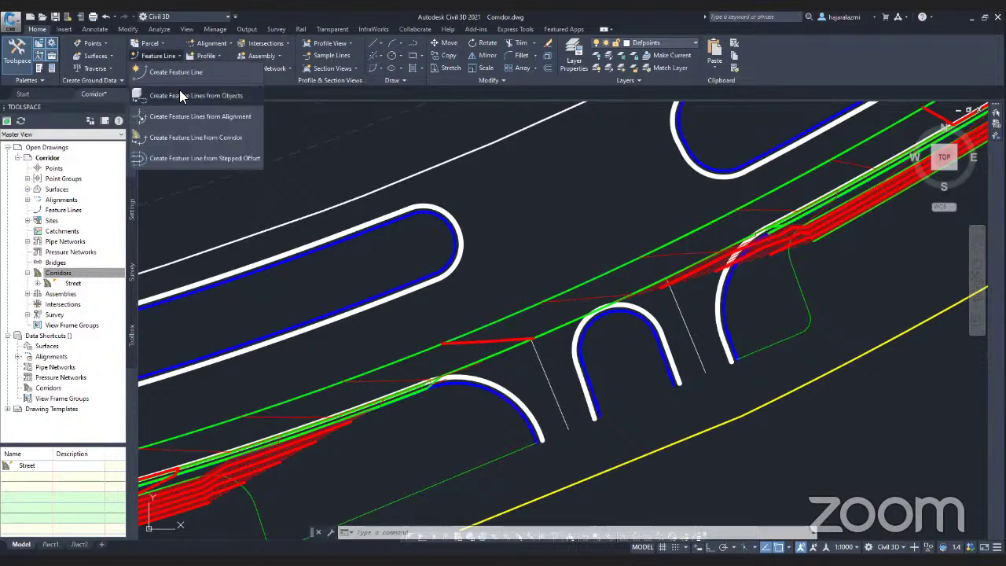
pyautogui.click(181, 95)
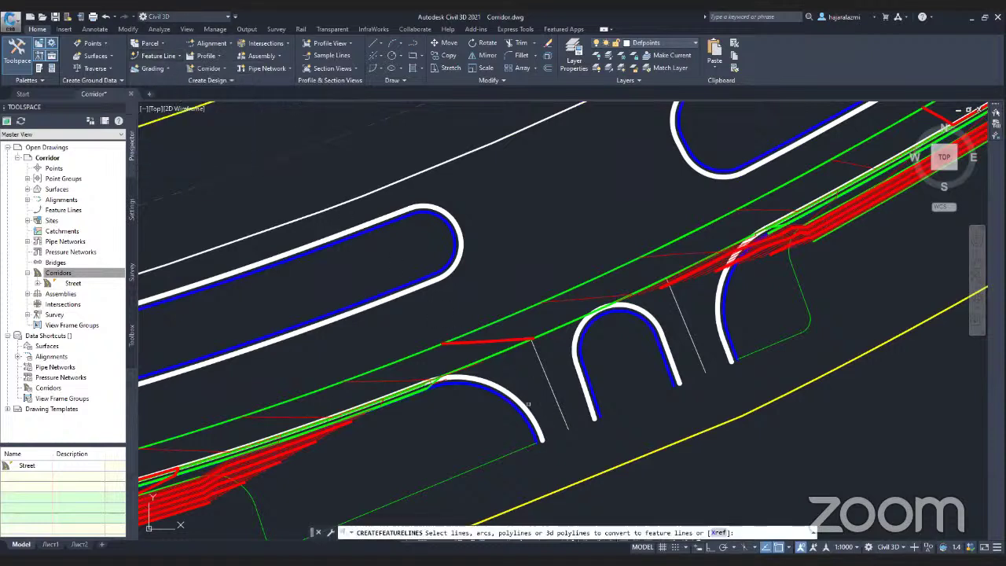
pyautogui.click(546, 377)
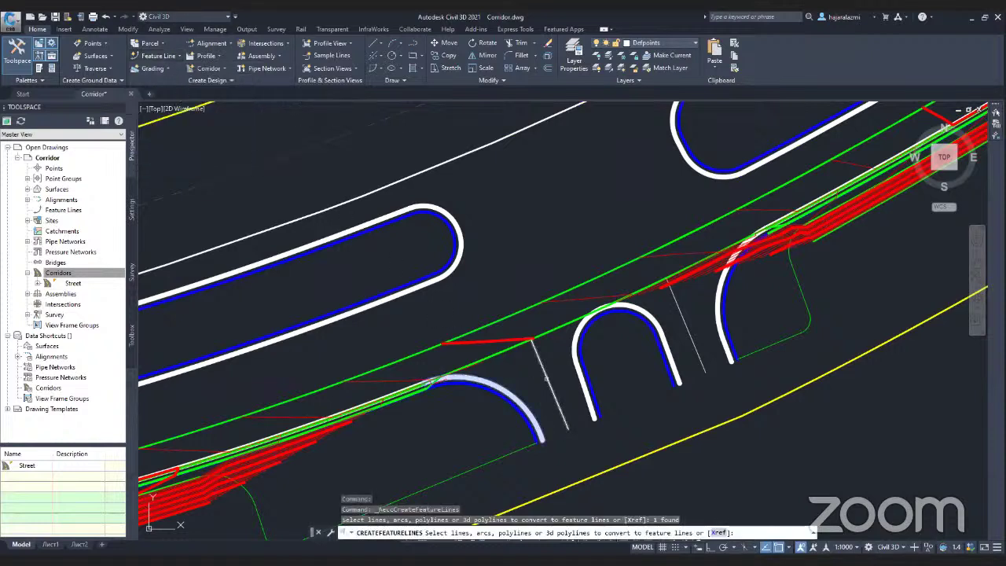
pyautogui.click(546, 377)
pyautogui.click(633, 318)
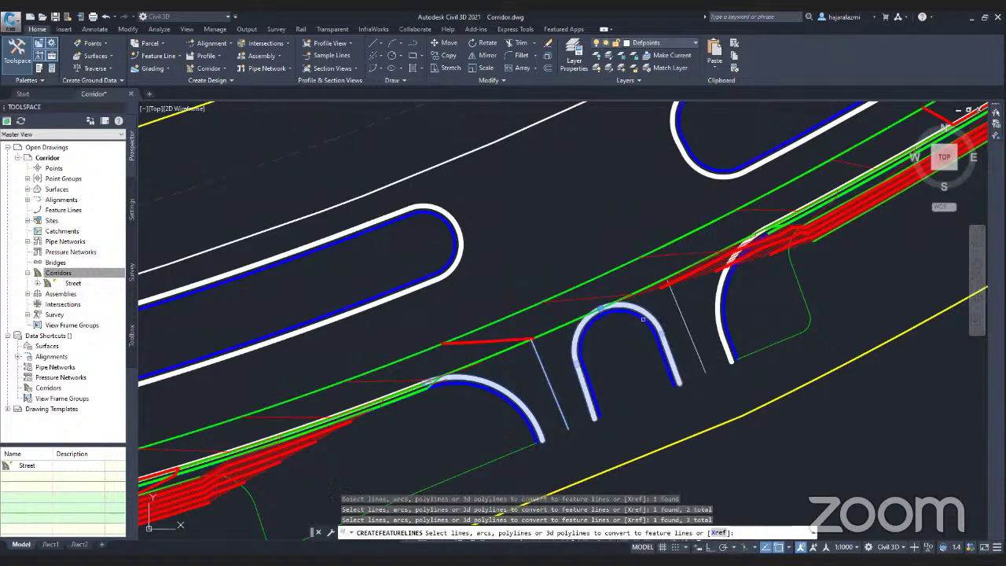
pyautogui.click(680, 312)
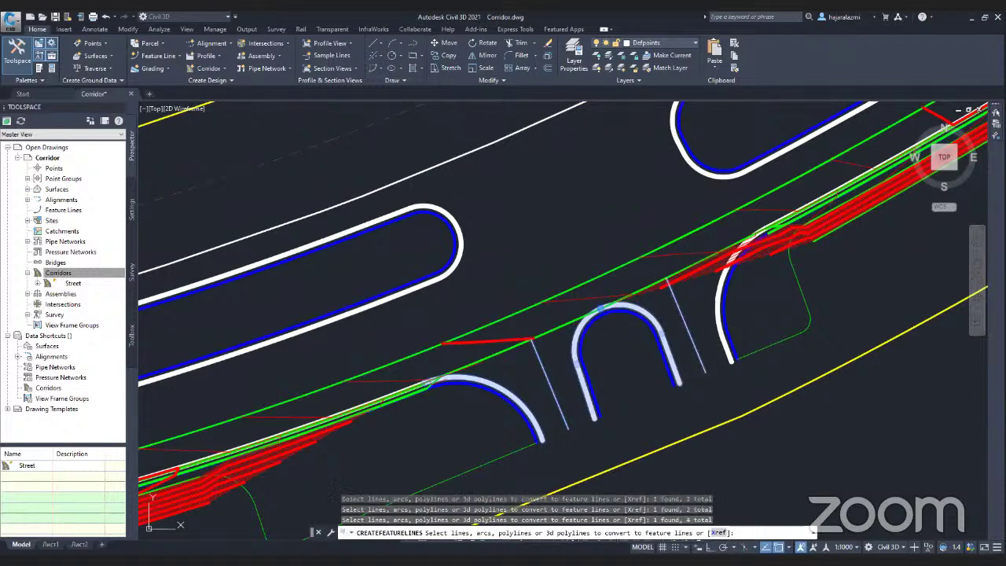
pyautogui.click(721, 300)
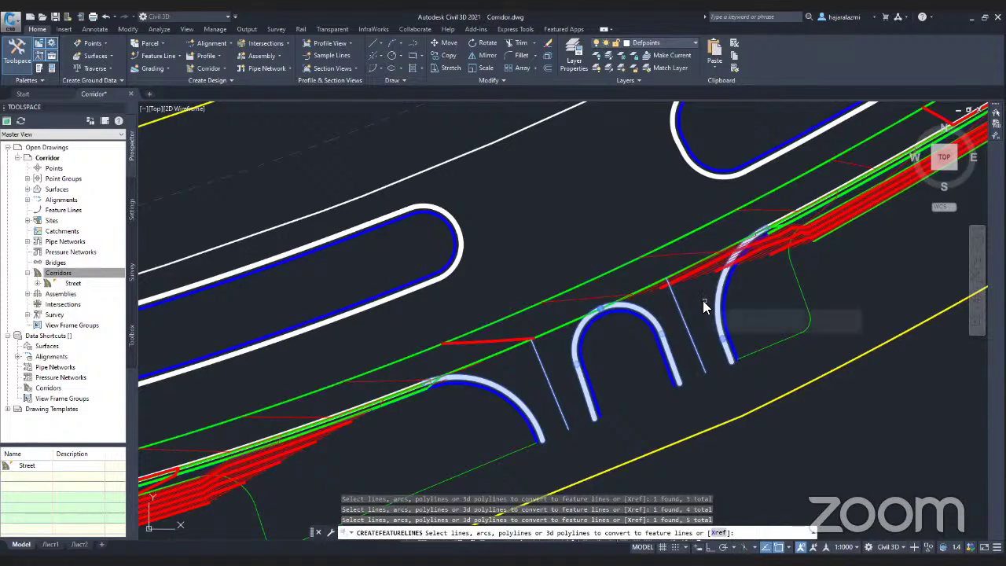
pyautogui.press('Return')
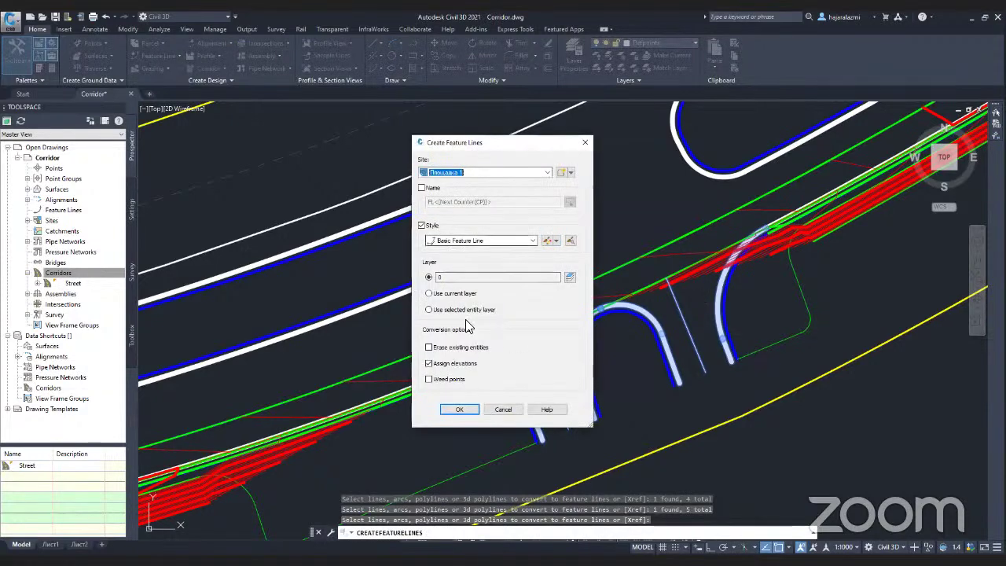
# - Create the feature lines with the default settings, assigning their elevations from the Street surface
pyautogui.click(461, 410)
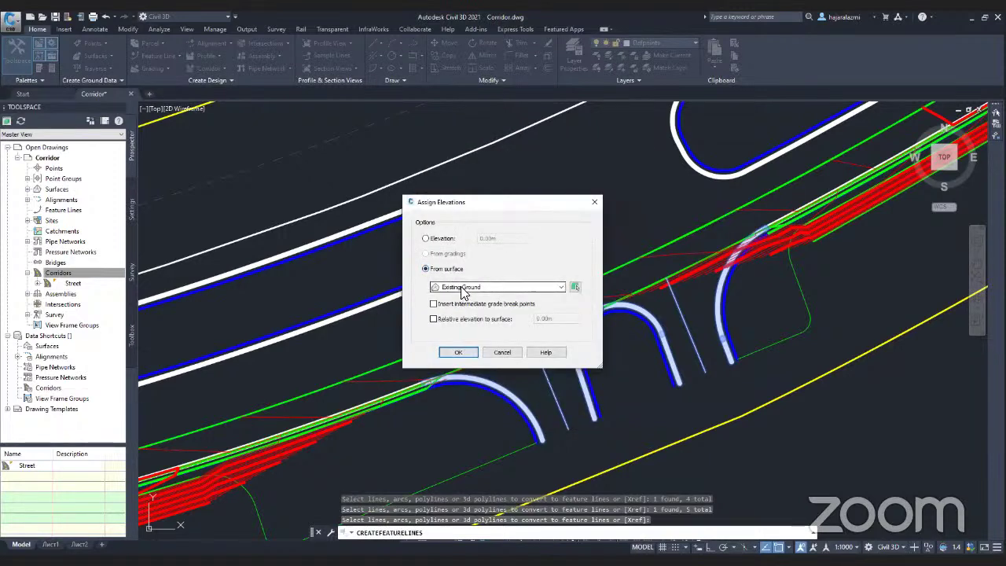
pyautogui.click(462, 288)
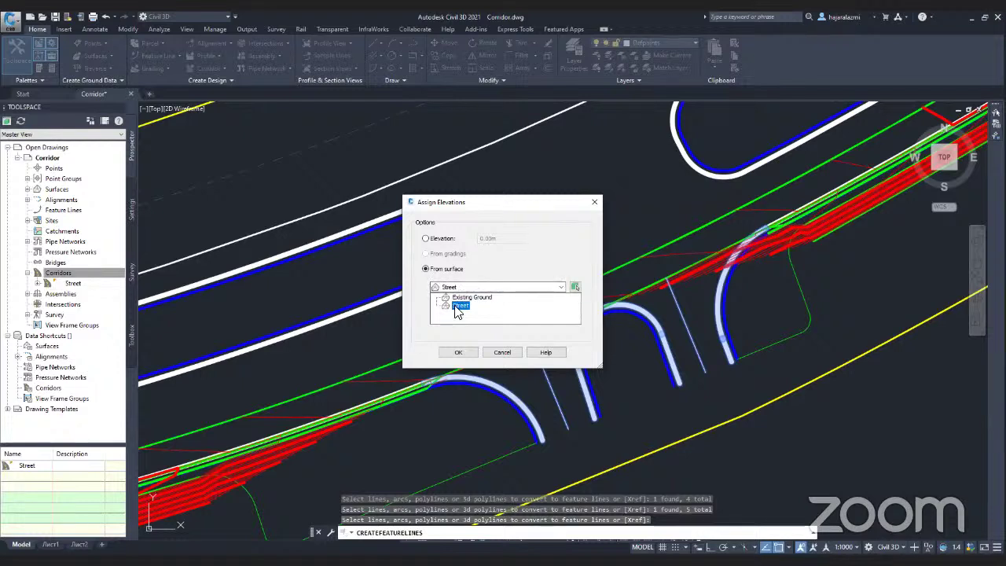
pyautogui.click(460, 306)
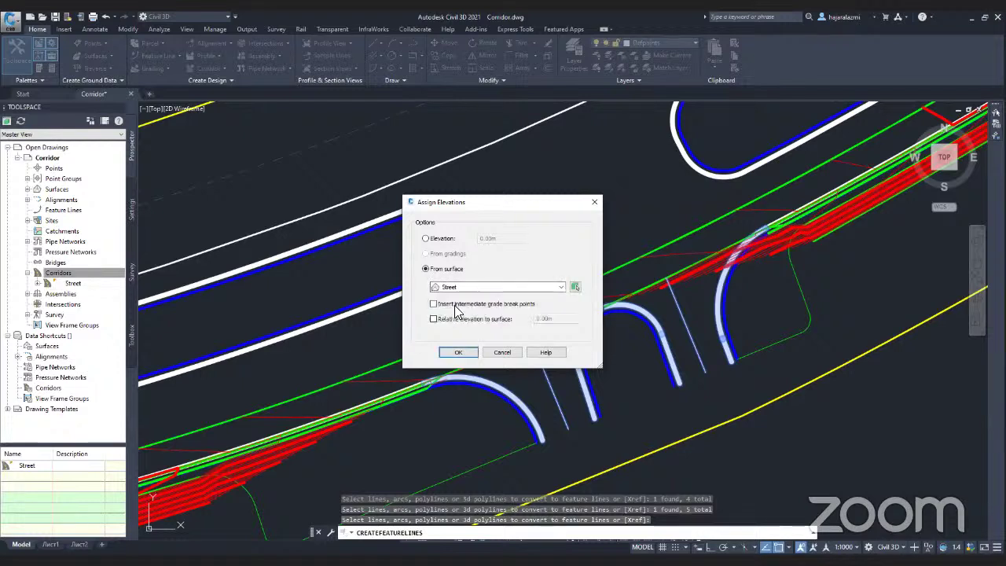
pyautogui.click(465, 352)
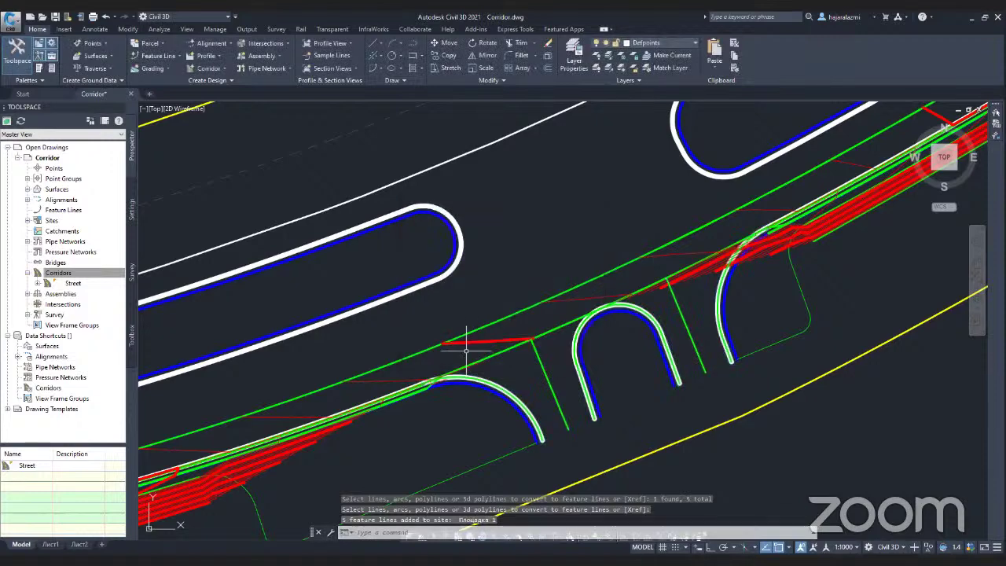
pyautogui.scroll(4, 484, 384)
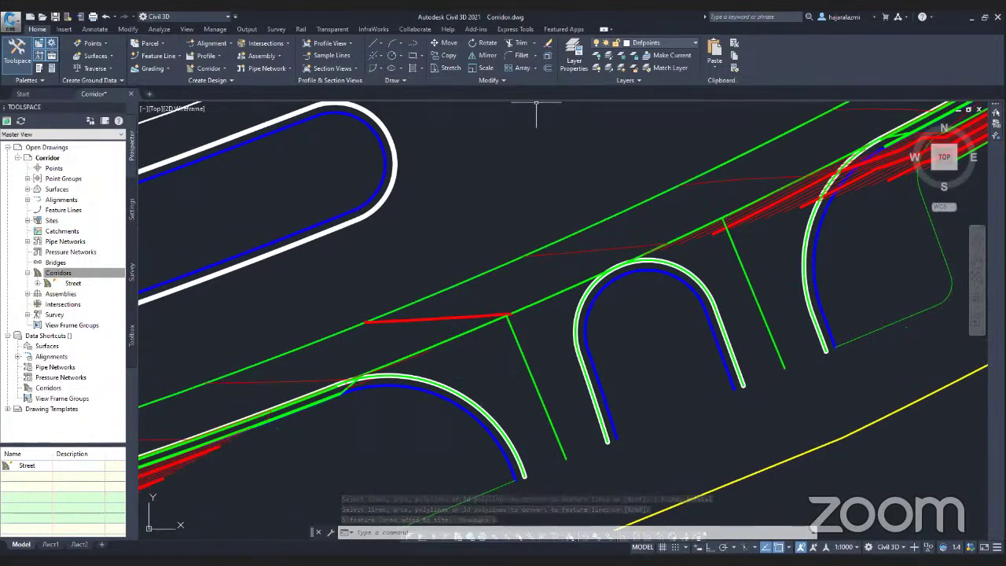
pyautogui.click(466, 330)
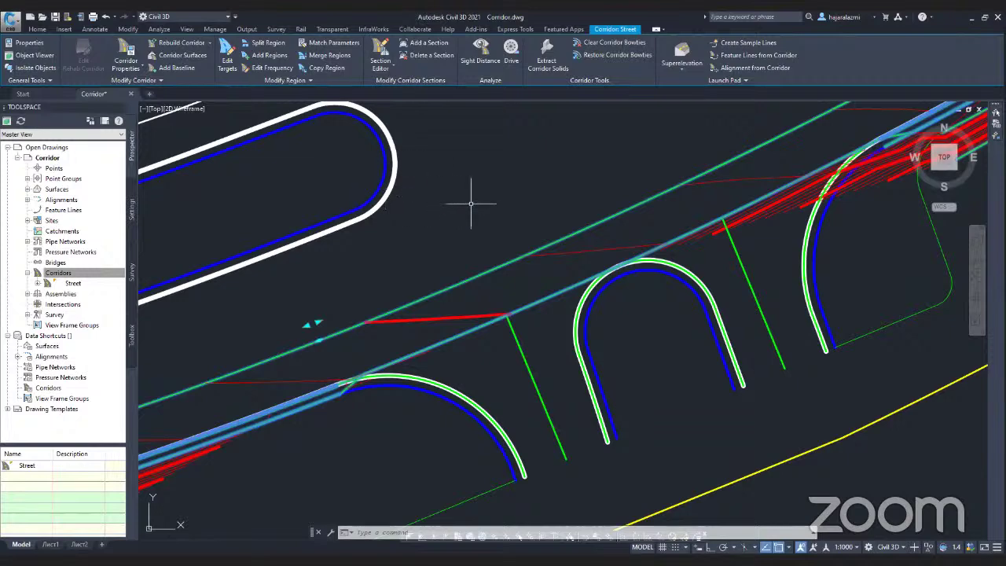
pyautogui.moveTo(470, 203)
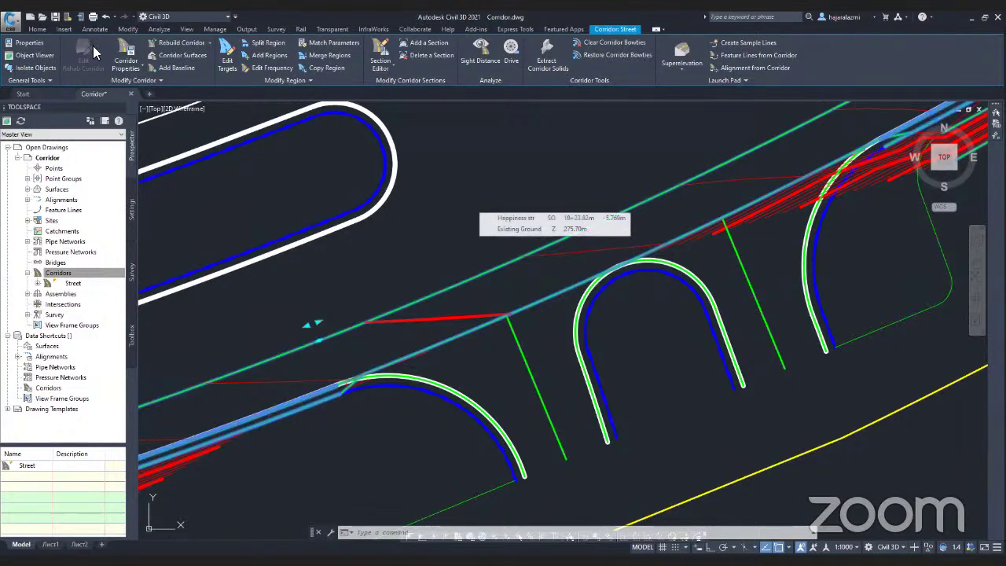
pyautogui.press('Escape')
pyautogui.press('Escape')
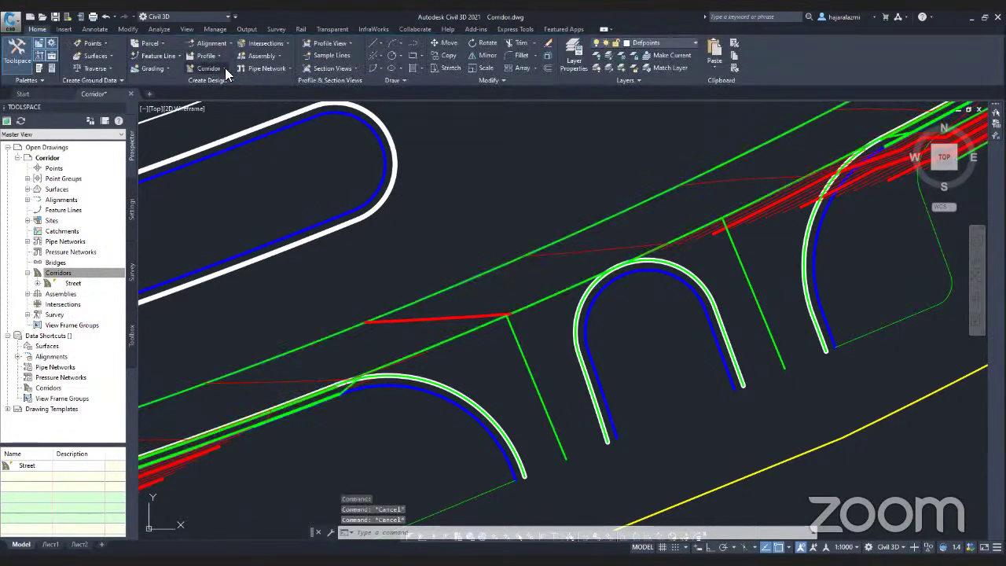
# - Start creating feature lines from the corridor by regions, choosing the Right_Lane region alongside the driveway entrances
pyautogui.click(170, 53)
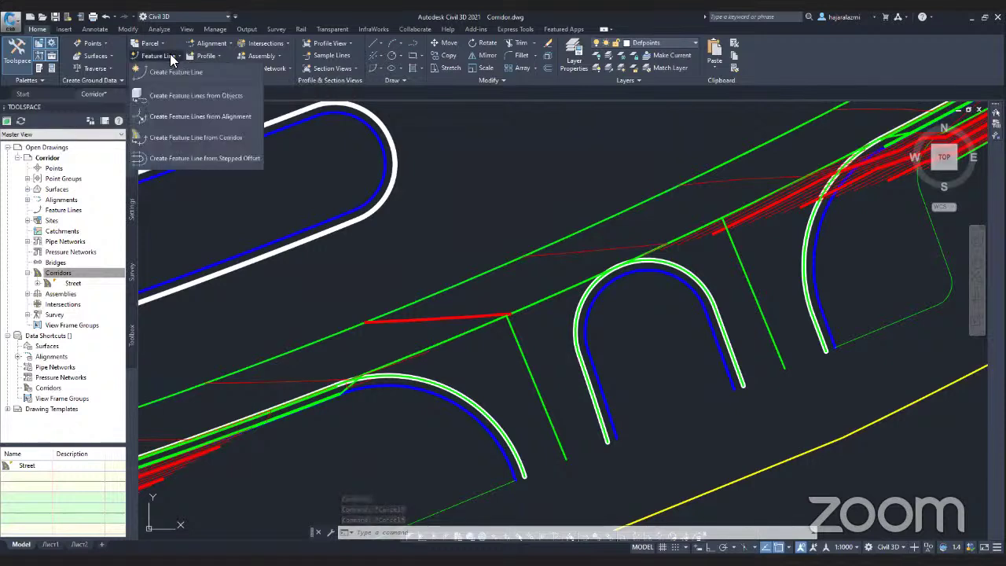
pyautogui.click(195, 137)
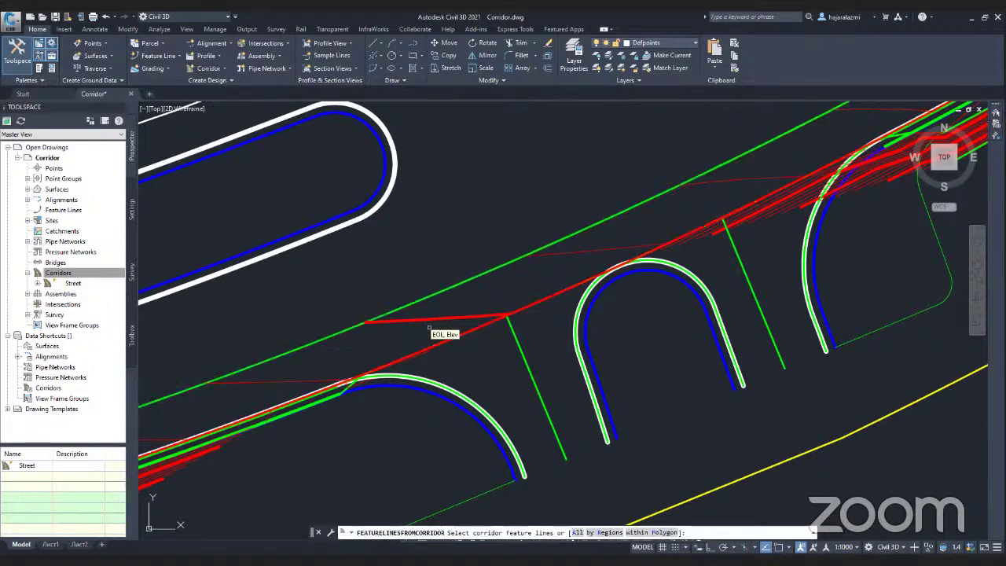
pyautogui.rightClick(429, 327)
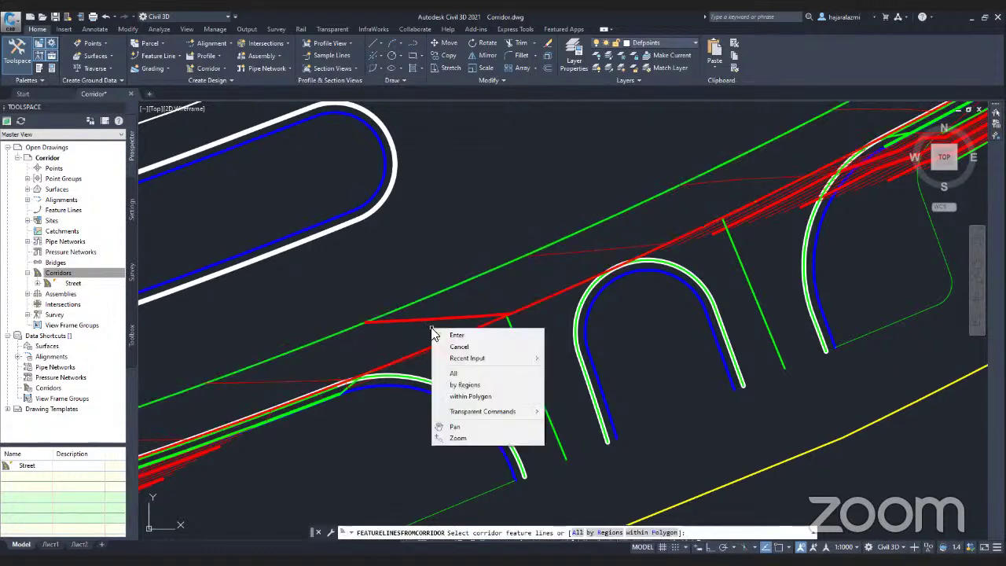
pyautogui.click(464, 384)
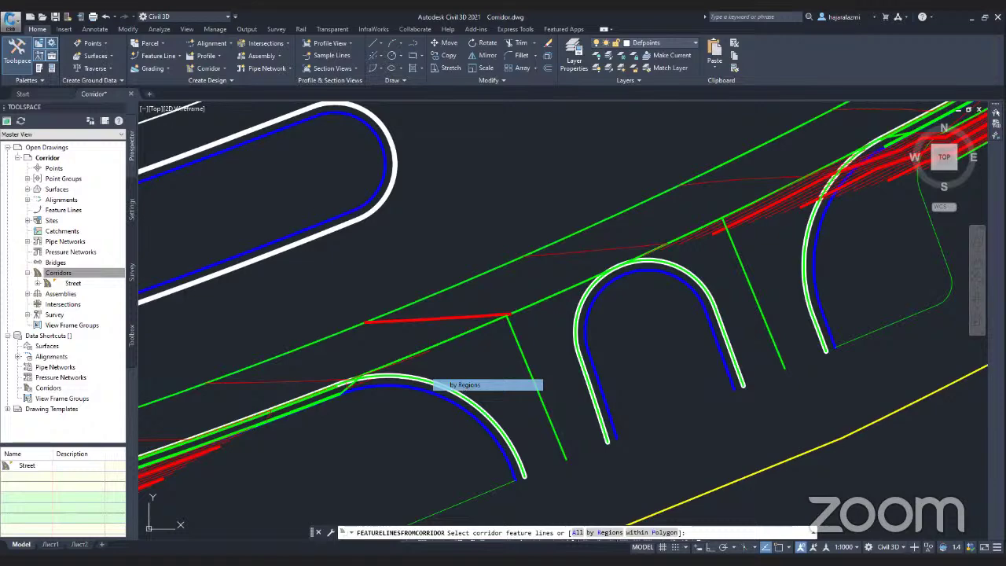
pyautogui.click(486, 301)
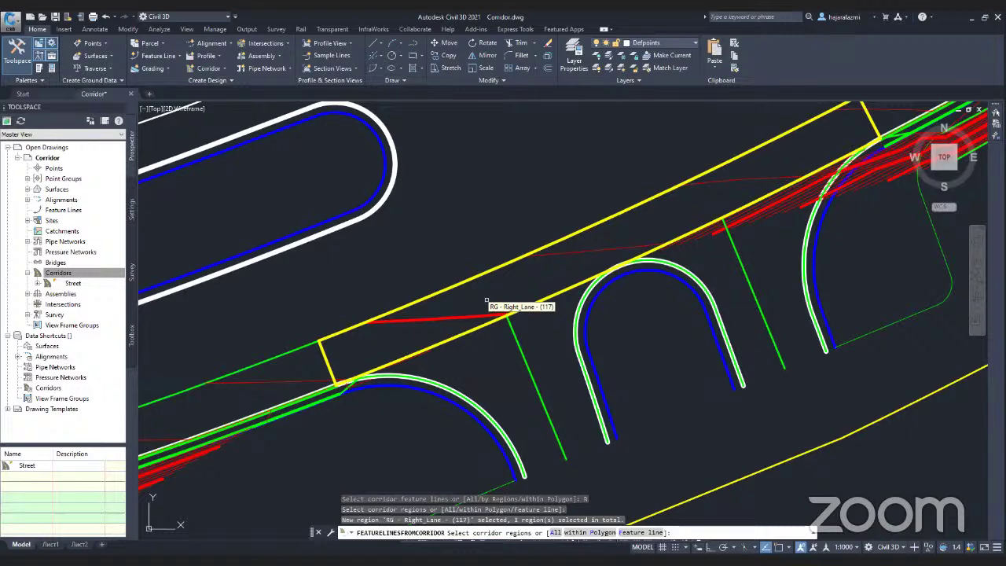
pyautogui.press('Return')
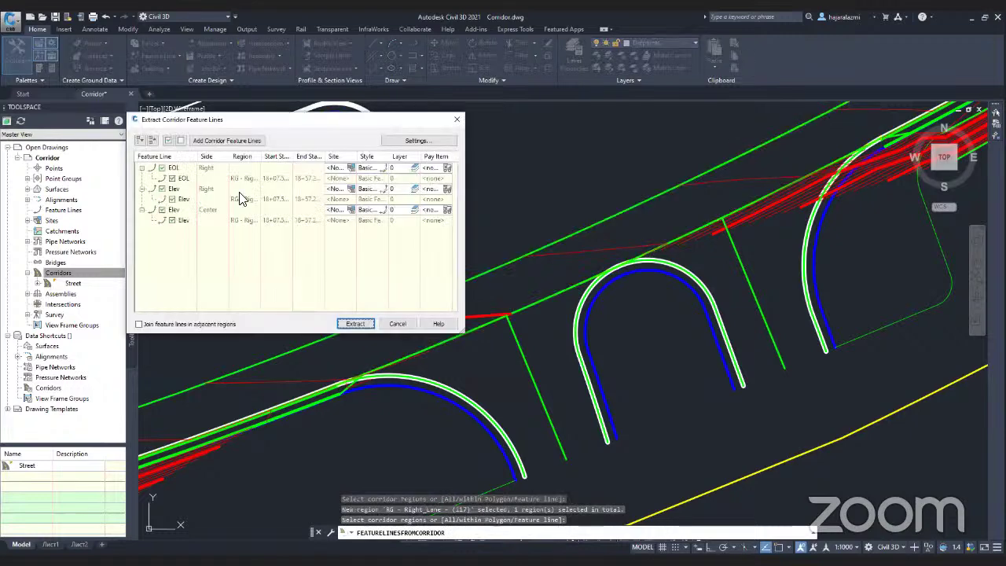
# - Extract only the EOL feature line, excluding both Elev lines, and select the extracted line in the drawing
pyautogui.click(163, 189)
pyautogui.click(162, 209)
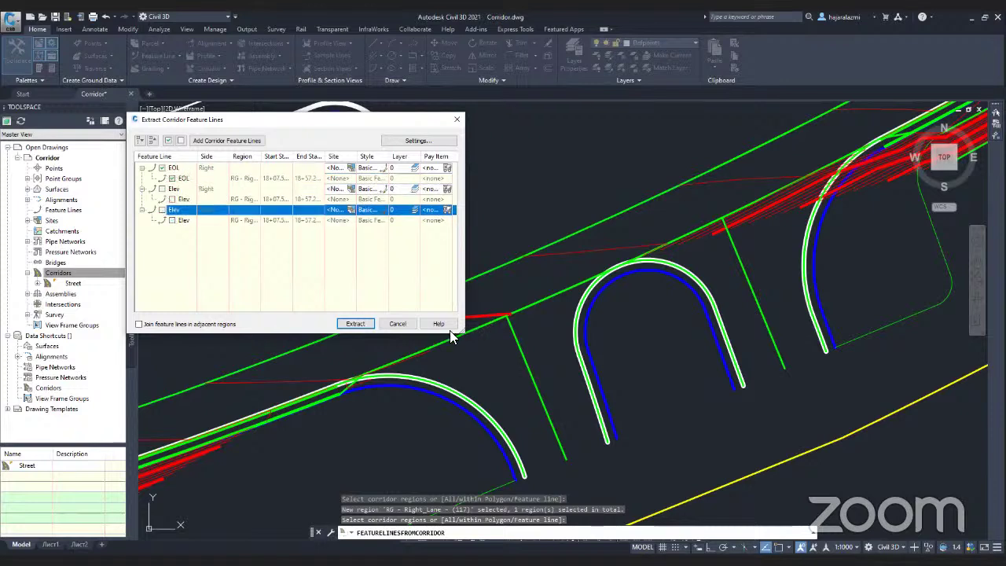
pyautogui.click(369, 322)
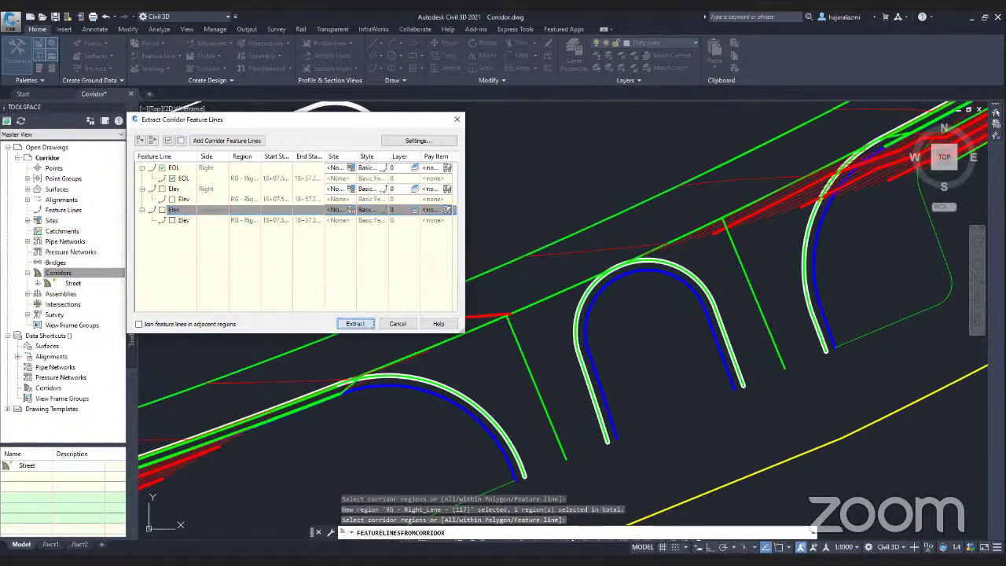
pyautogui.click(458, 334)
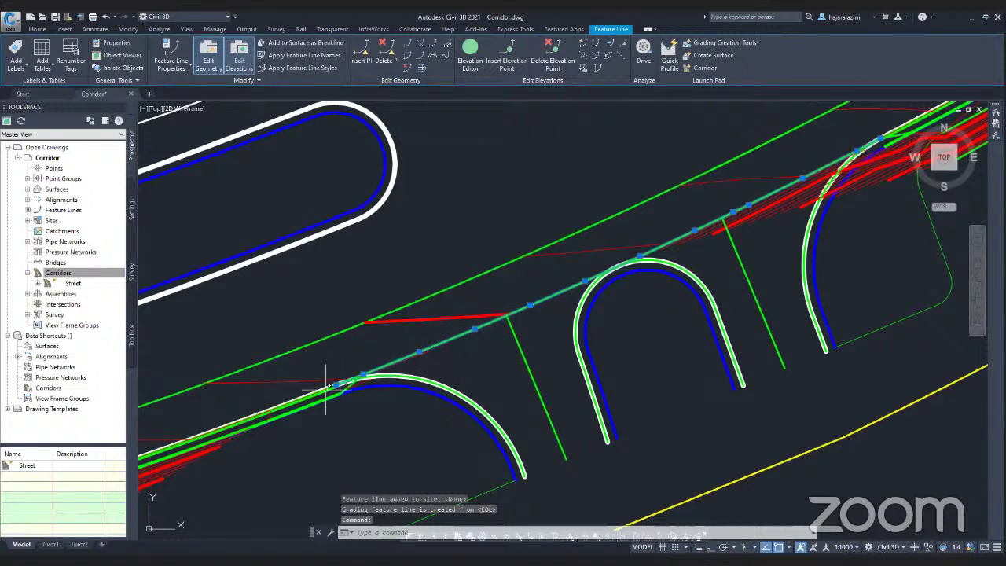
# - Deselect the extracted edge line and use Quick Elevation Edit to set the left straight driveway feature line's grade to -20
pyautogui.moveTo(555, 348); pyautogui.dragTo(510, 366, button='middle')
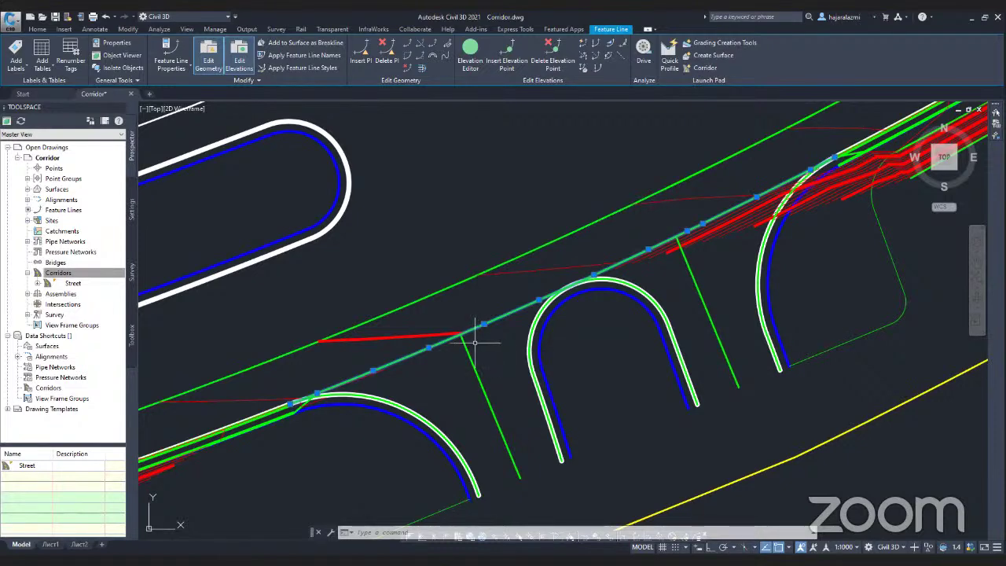
pyautogui.moveTo(483, 364)
pyautogui.mouseDown(button='middle')
pyautogui.moveTo(472, 353)
pyautogui.moveTo(476, 335)
pyautogui.mouseUp(button='middle')
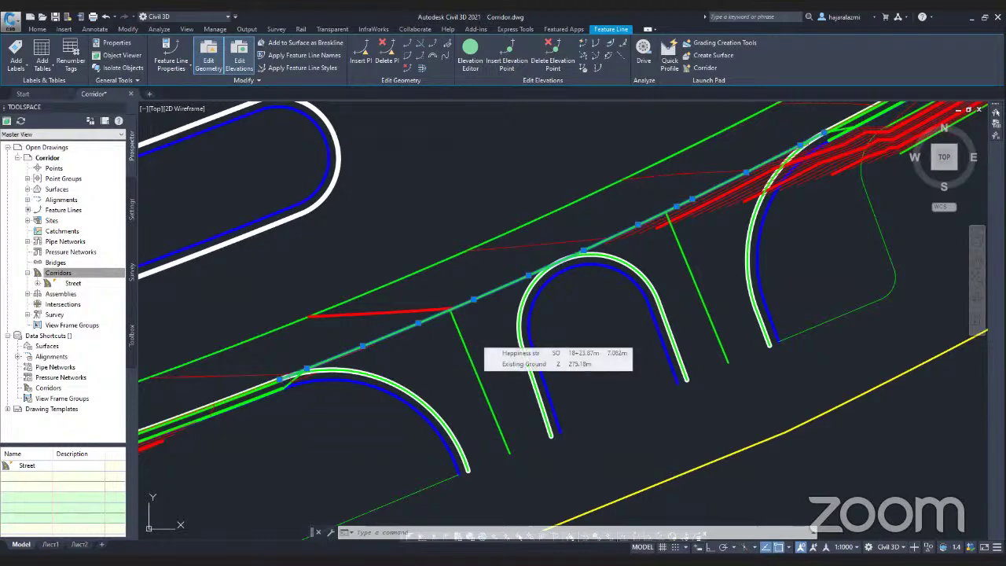
pyautogui.press('Escape')
pyautogui.press('Escape')
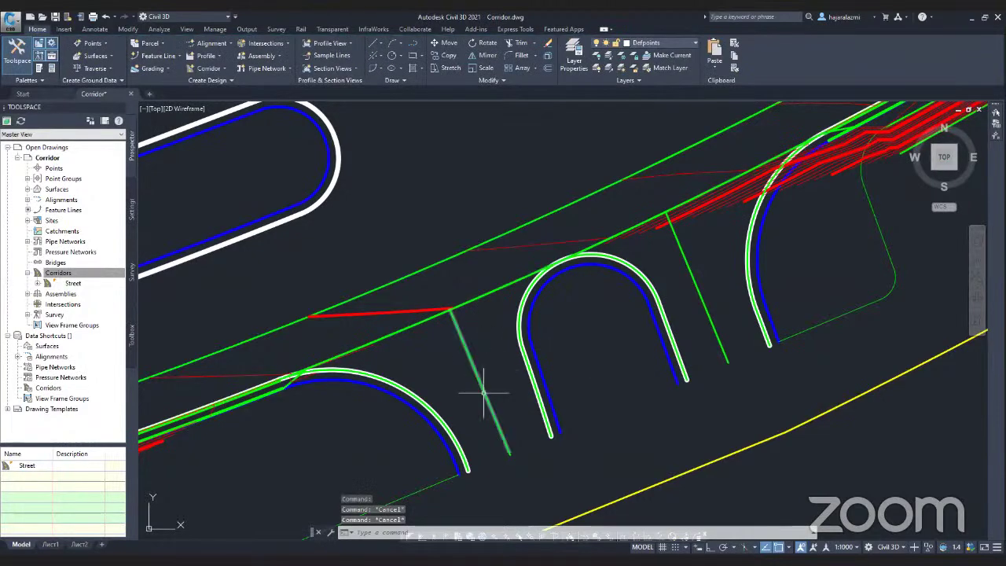
pyautogui.moveTo(489, 384); pyautogui.dragTo(482, 377, button='middle')
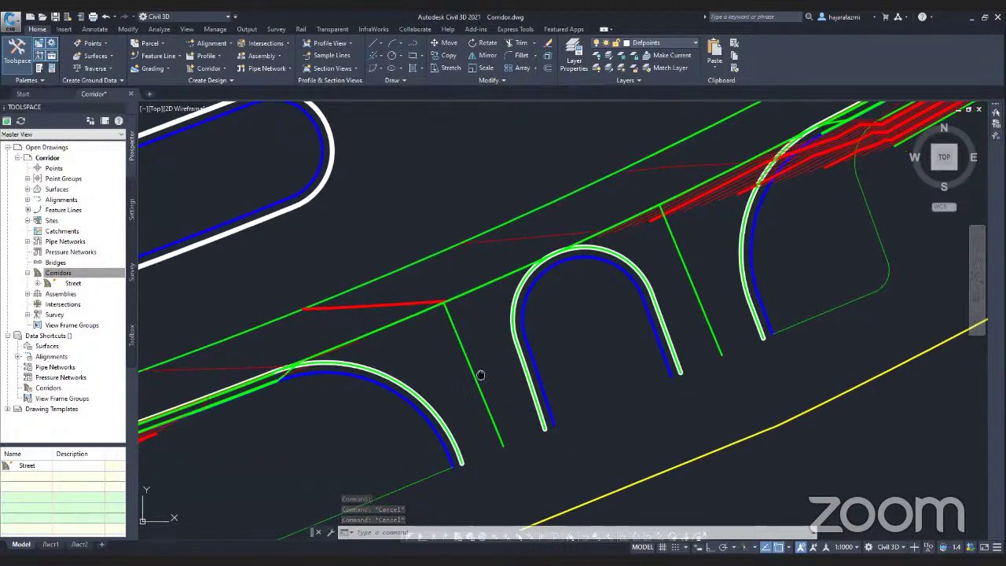
pyautogui.click(501, 441)
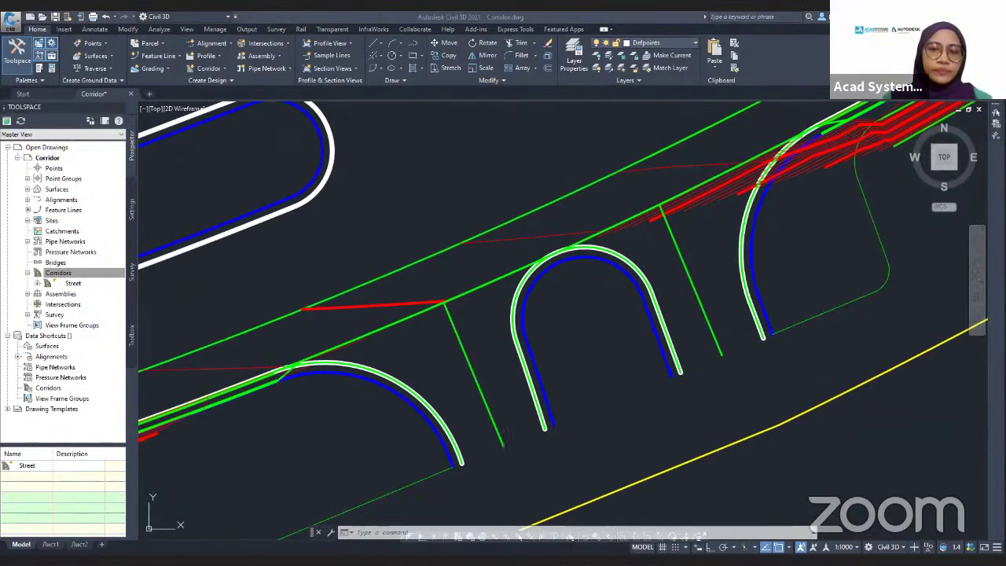
pyautogui.click(500, 438)
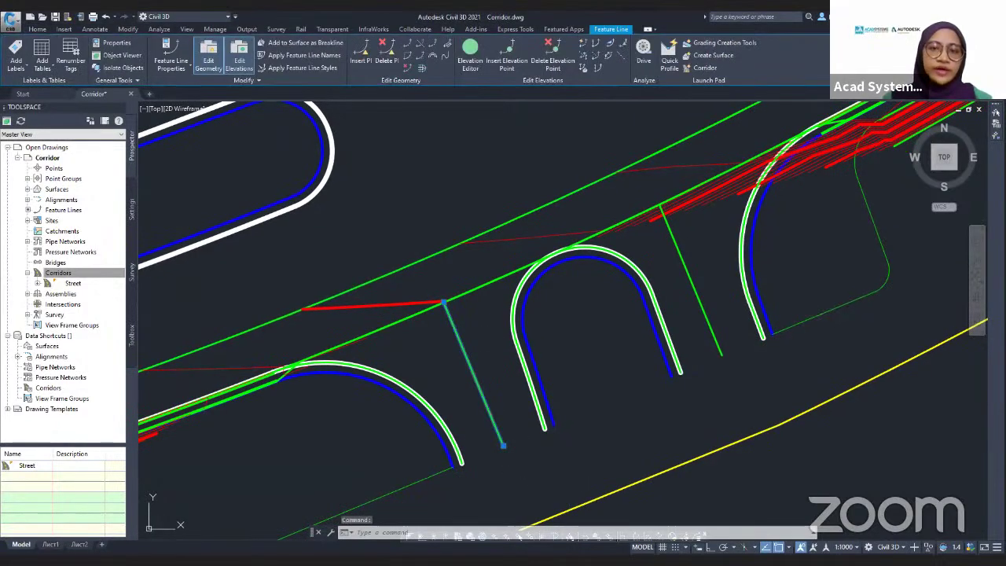
pyautogui.click(581, 43)
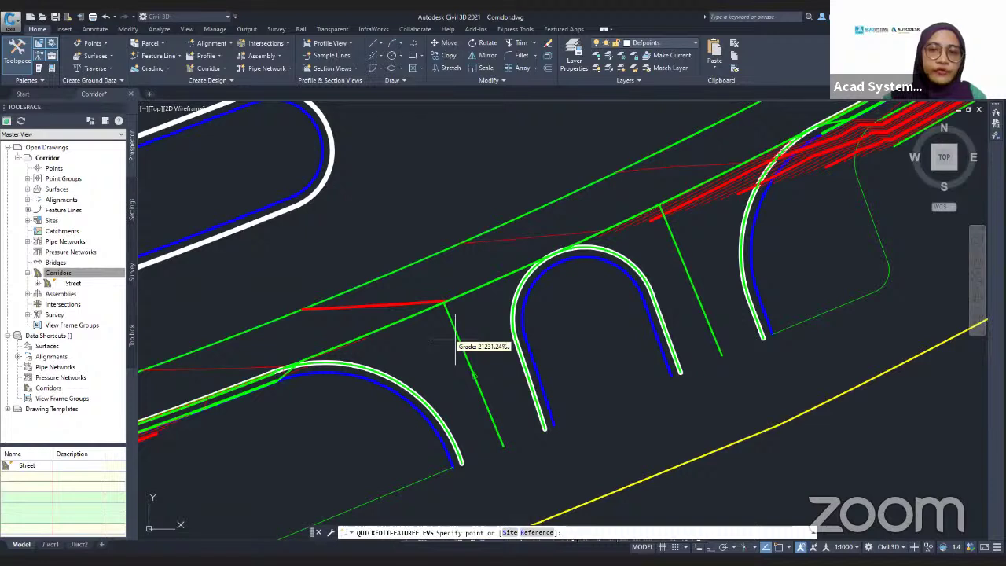
pyautogui.click(475, 383)
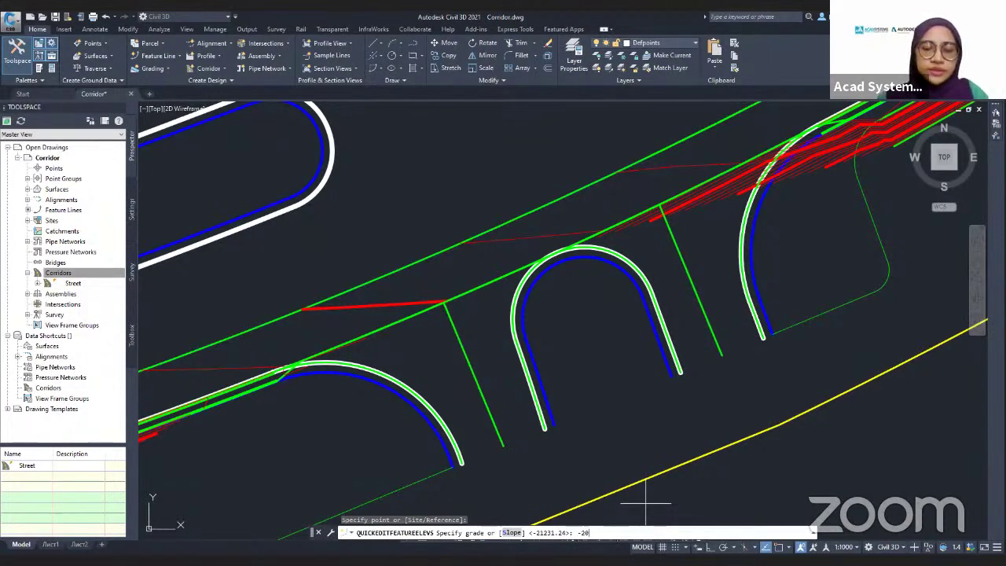
pyautogui.press('Return')
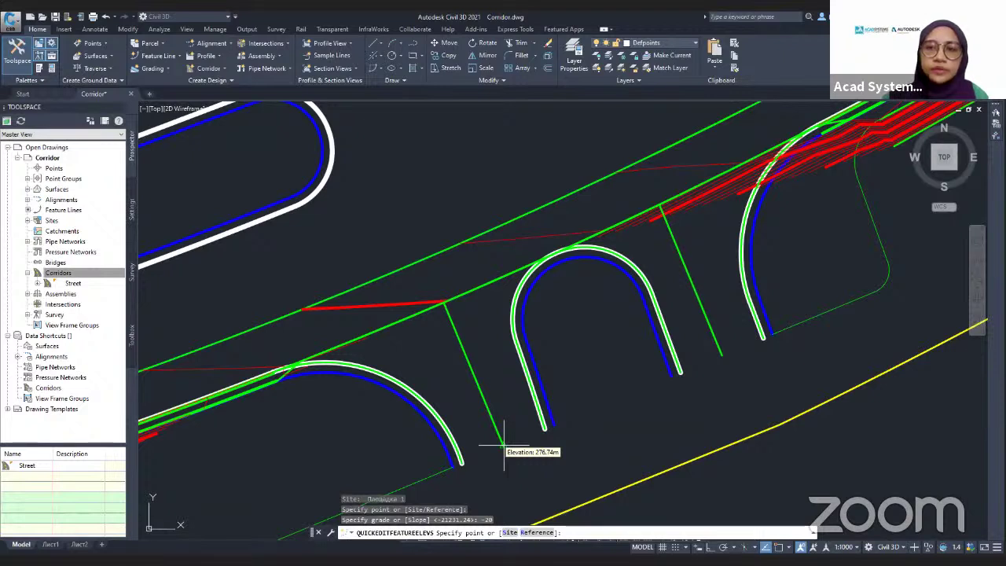
# - Set the grade of the right straight driveway feature line to -20 as well
pyautogui.click(504, 452)
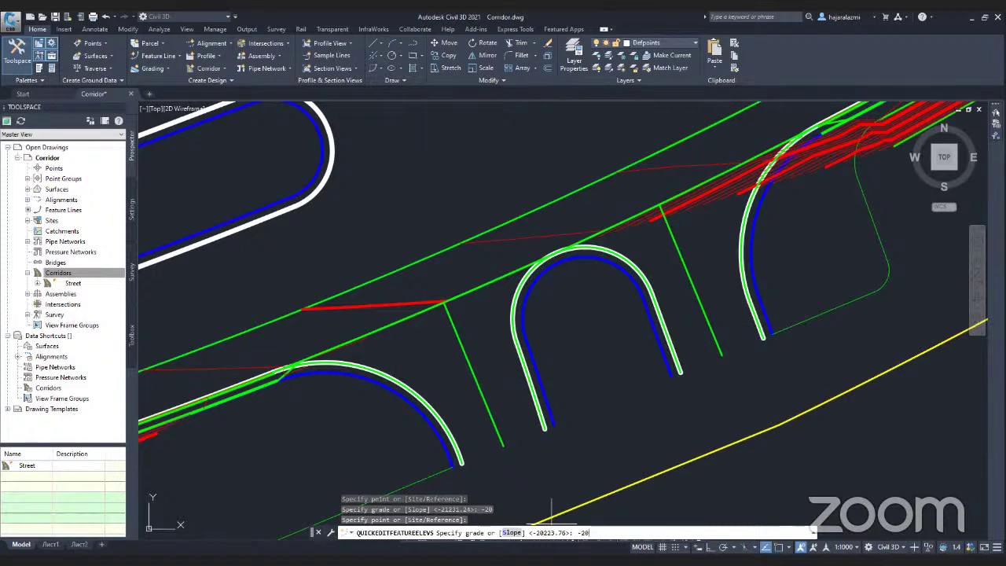
pyautogui.write('-20')
pyautogui.press('Return')
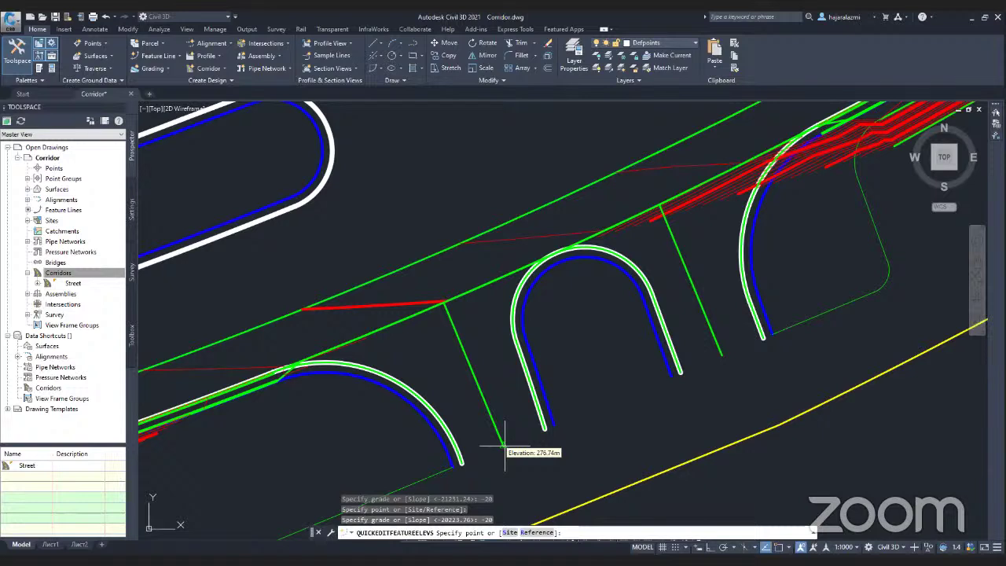
# - Set the elevation to 276.74 at the lower ends of the left driveway curve and the U-shaped curve's left leg
pyautogui.click(462, 440)
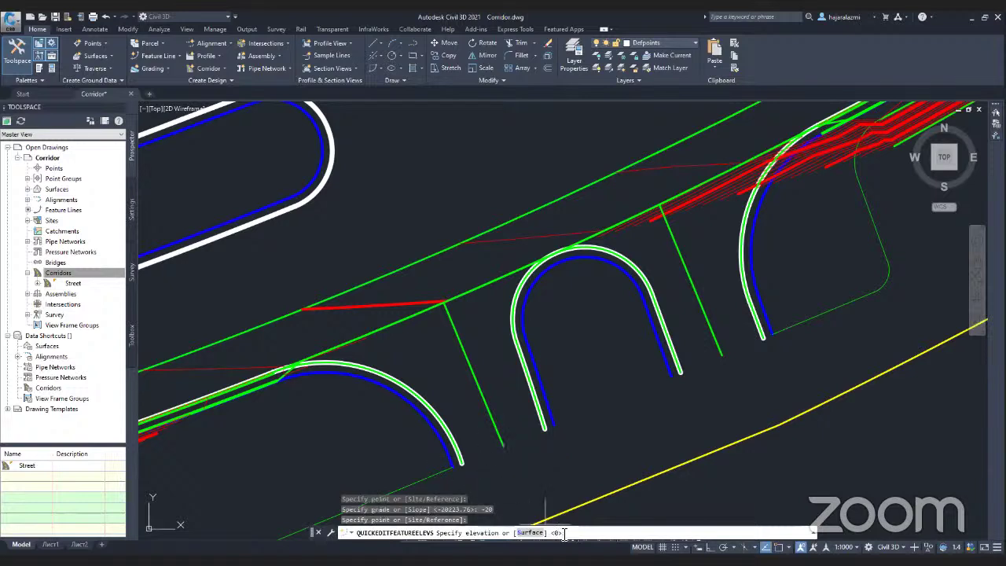
pyautogui.write('20')
pyautogui.write('5.')
pyautogui.write('74')
pyautogui.press('Return')
pyautogui.click(547, 460)
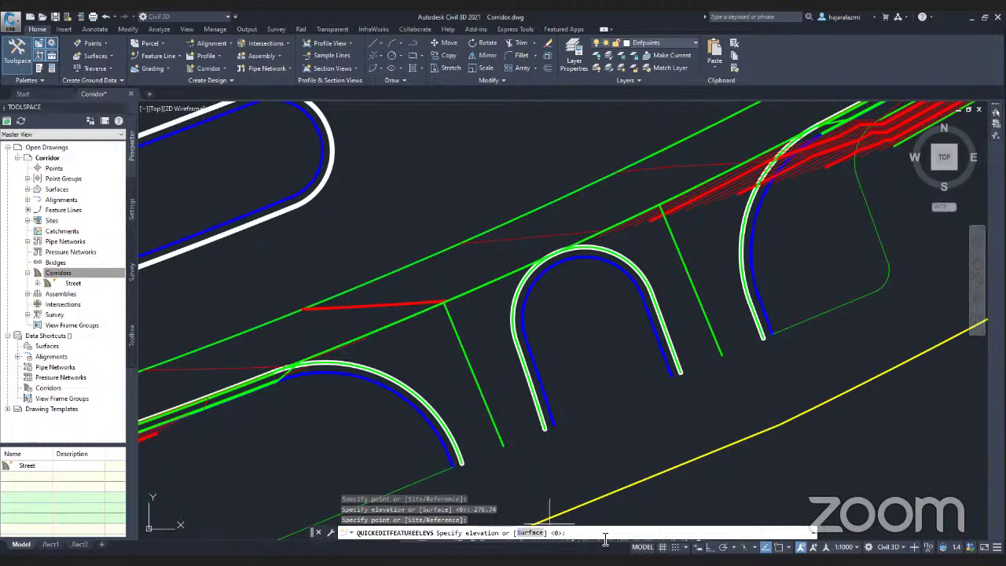
pyautogui.write('276.74')
pyautogui.press('Return')
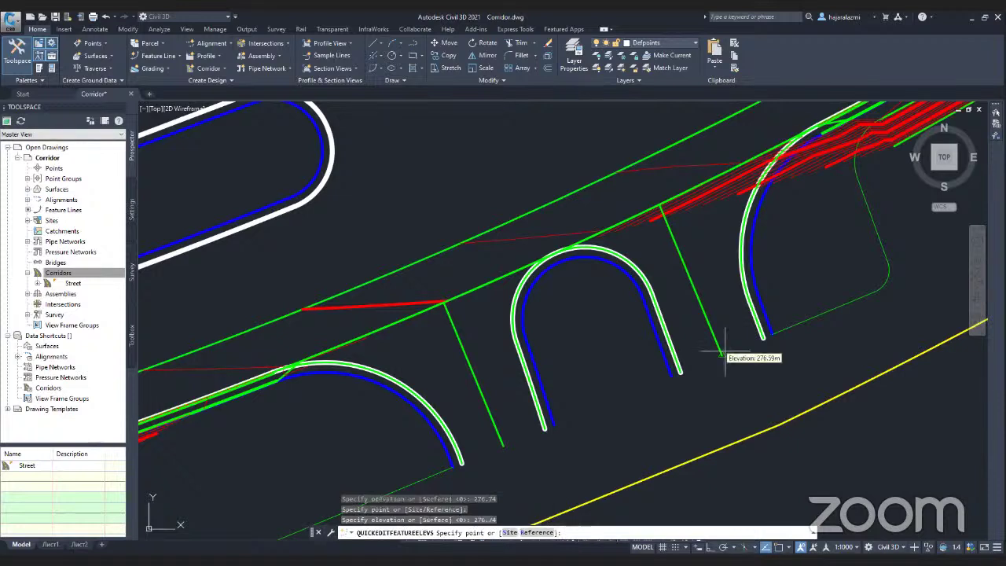
# - Set the elevation to 276.59 at the lower ends of the U-shaped curve's right leg and the right driveway curve
pyautogui.click(723, 353)
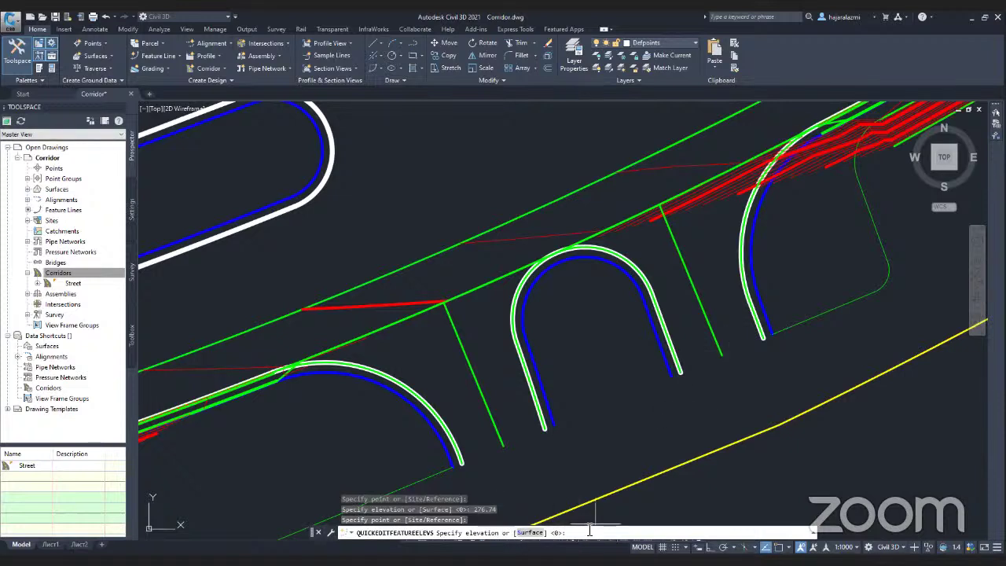
pyautogui.write('276.9')
pyautogui.moveTo(593, 533); pyautogui.dragTo(572, 533)
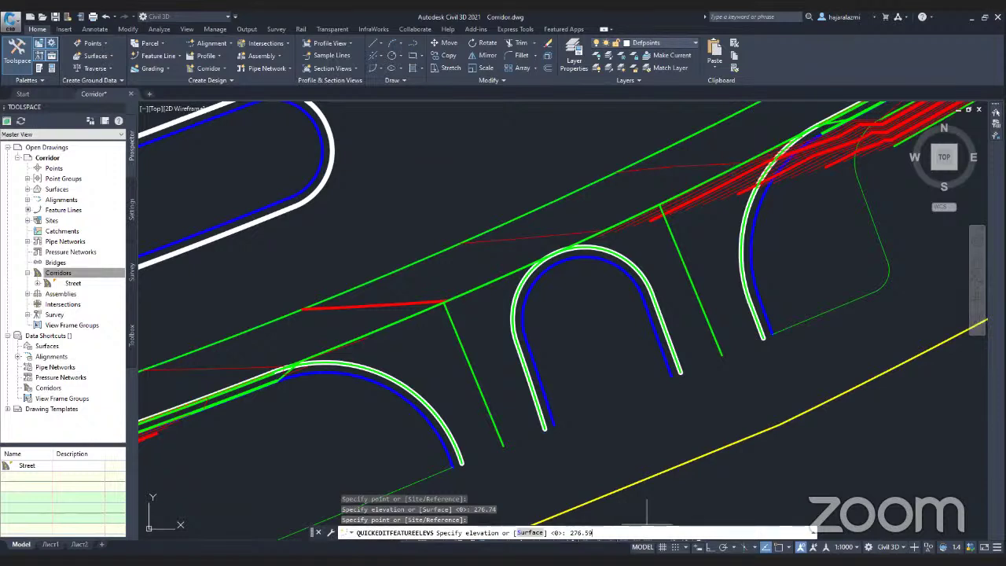
pyautogui.press('Return')
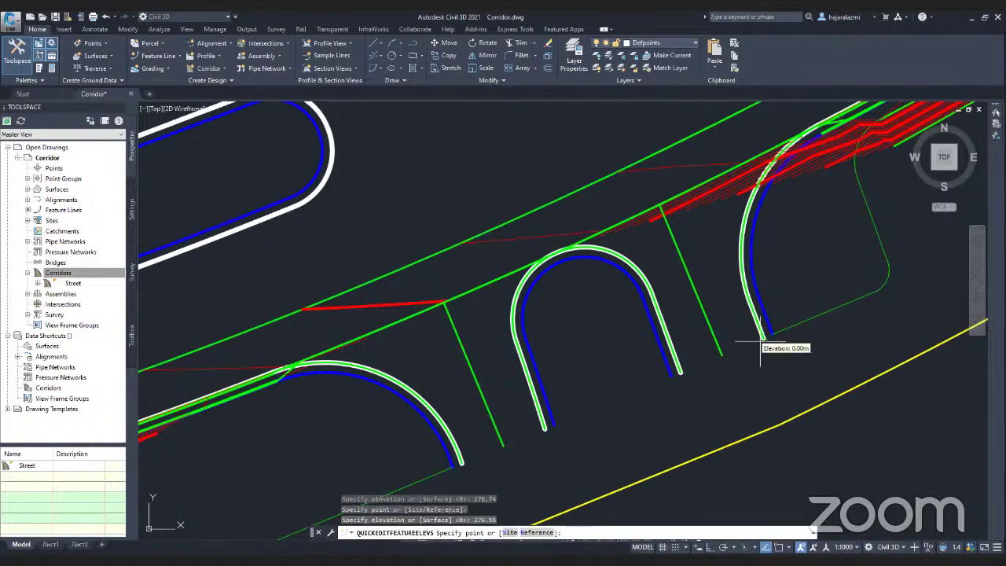
pyautogui.click(761, 343)
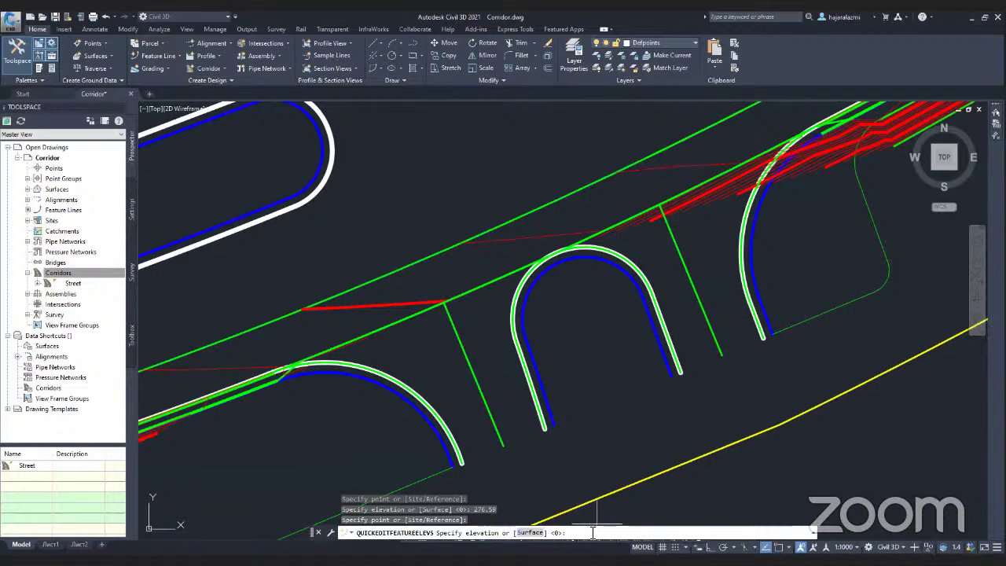
pyautogui.write('276.59')
pyautogui.press('Return')
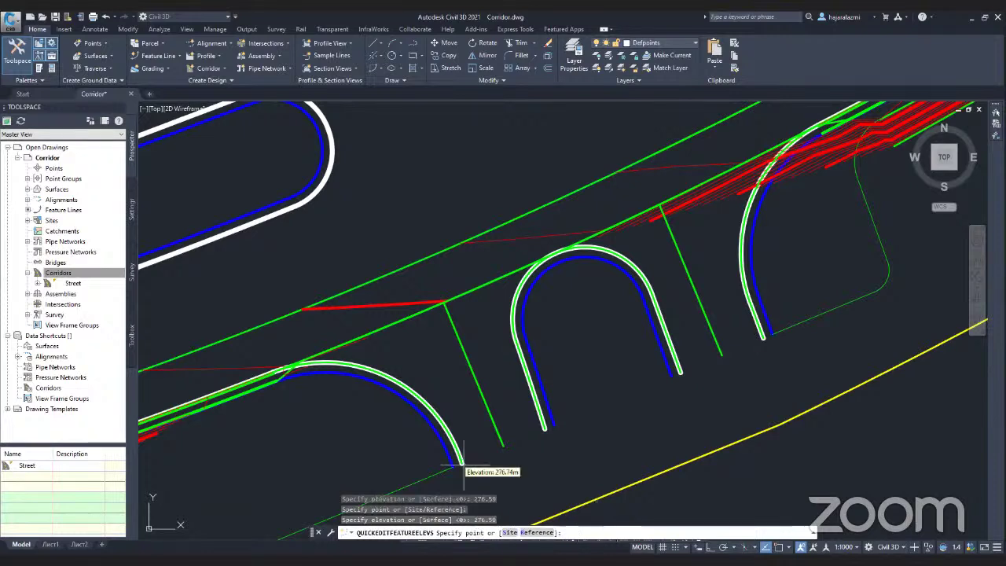
# - End the quick elevation editing and check the left driveway curve's point elevations and grades in the Elevation Editor
pyautogui.press('Escape')
pyautogui.press('Escape')
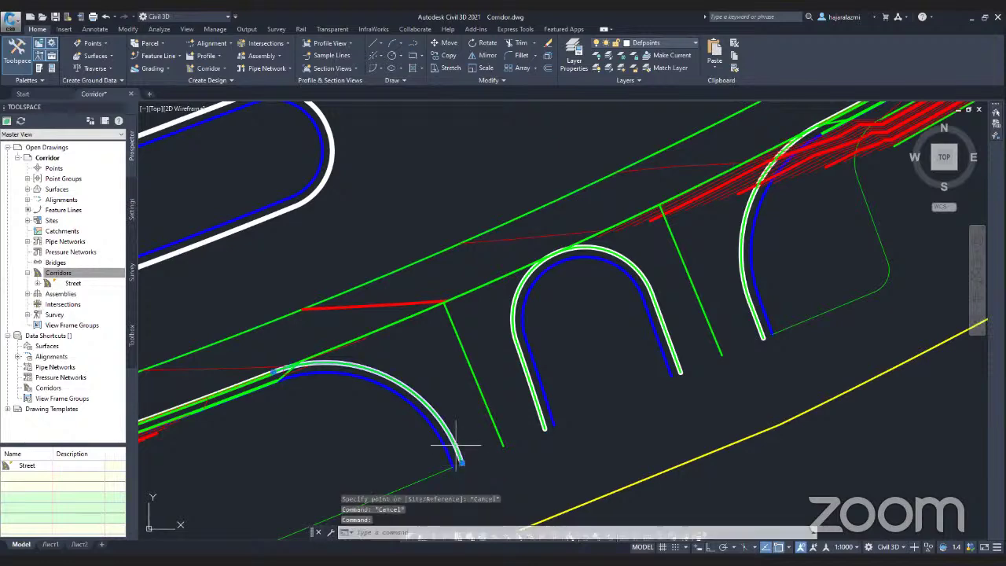
pyautogui.rightClick(480, 399)
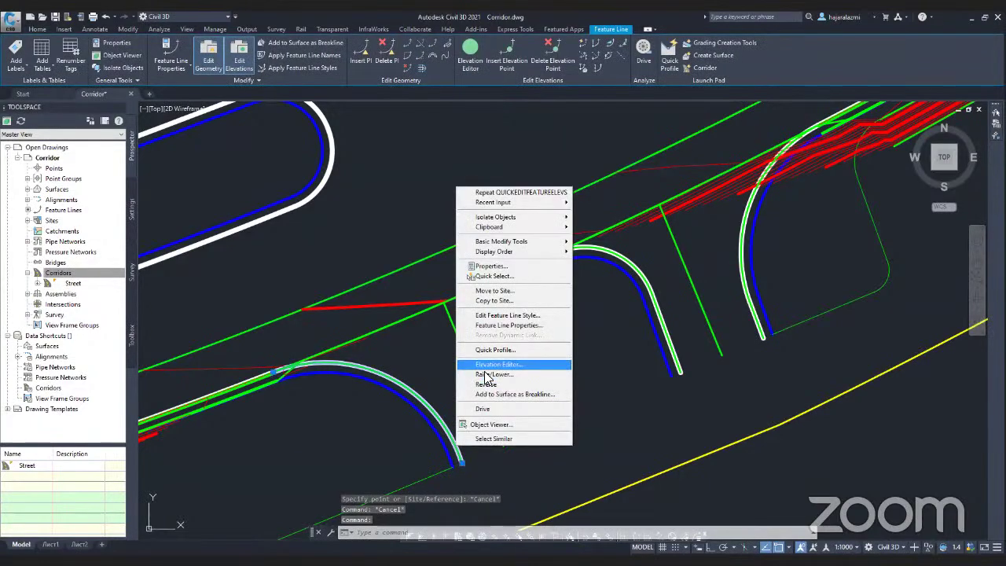
pyautogui.click(488, 366)
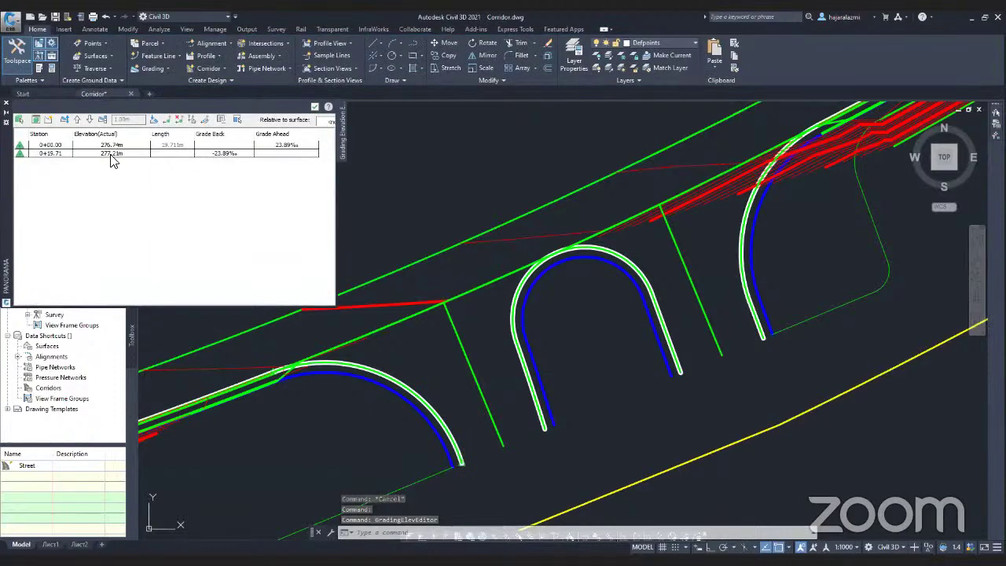
pyautogui.click(315, 106)
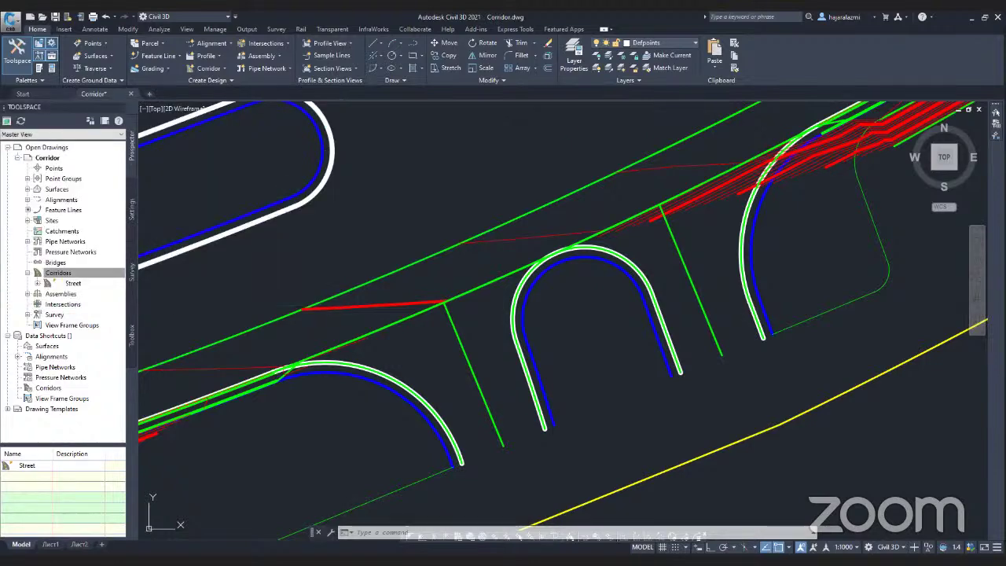
# - In the Elevation Editor, set the U-shaped driveway feature line's elevation to 276.93 m at station 0+16.51, where it meets the corridor edge line
pyautogui.click(585, 247)
pyautogui.rightClick(539, 239)
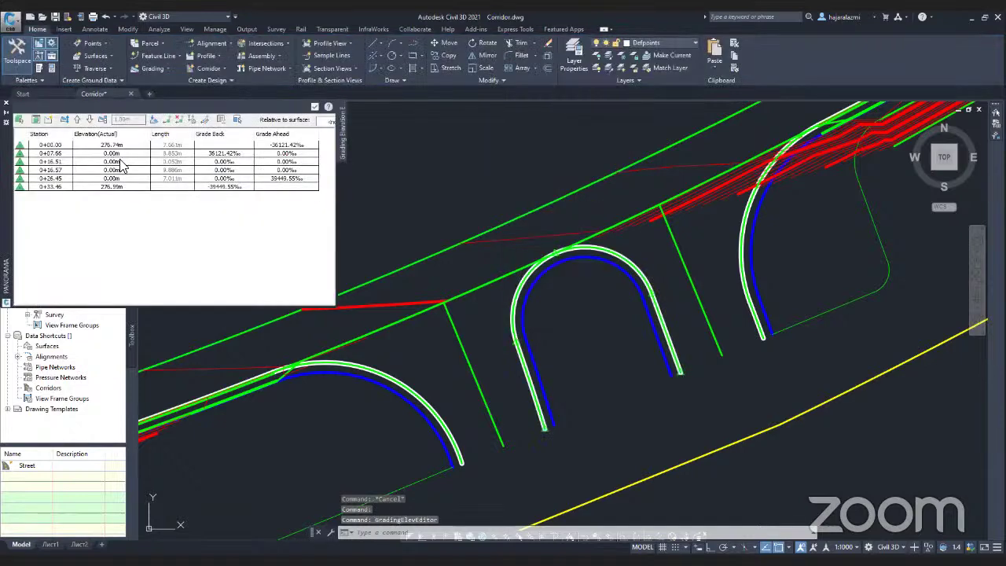
pyautogui.click(27, 162)
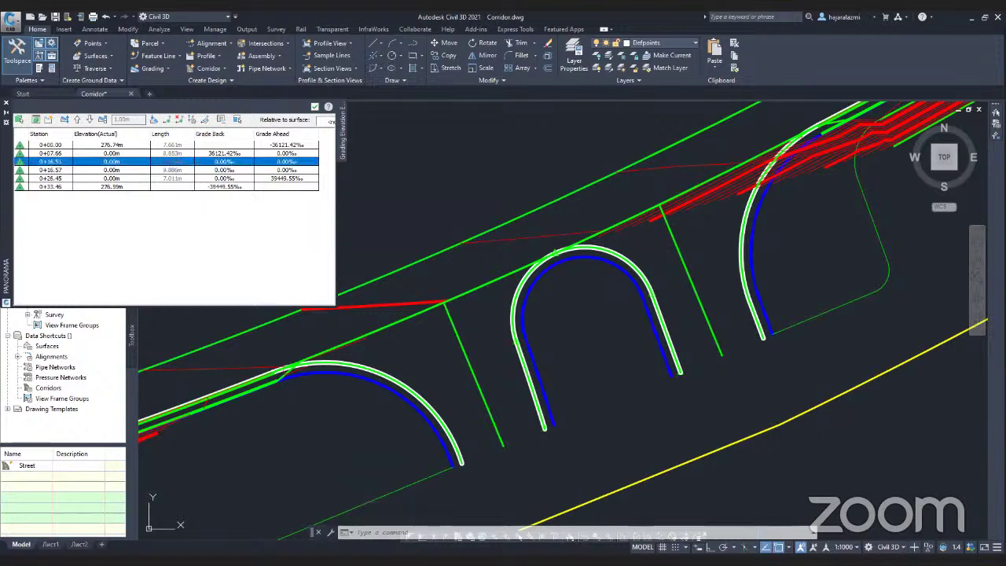
pyautogui.scroll(4, 548, 250)
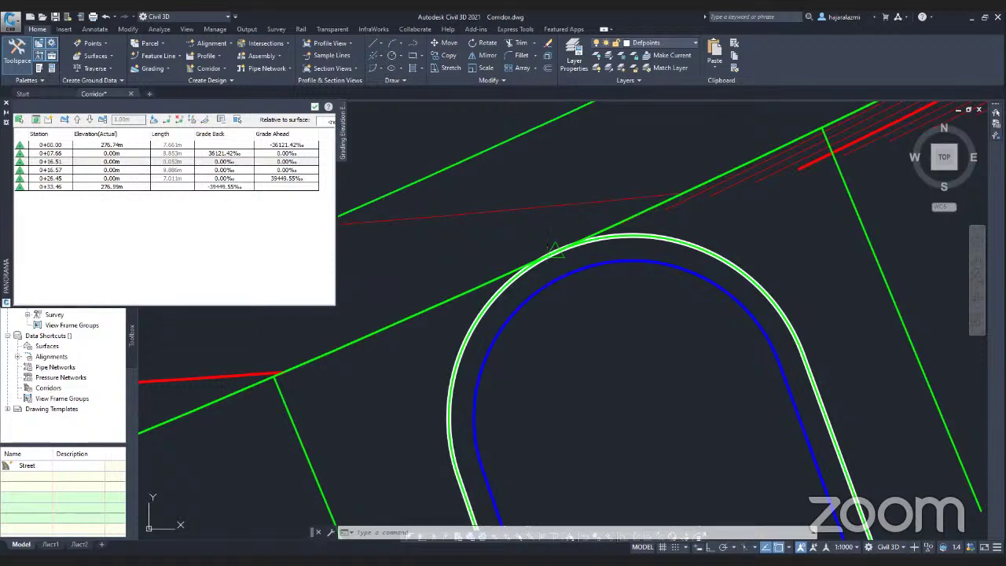
pyautogui.scroll(-4, 415, 288)
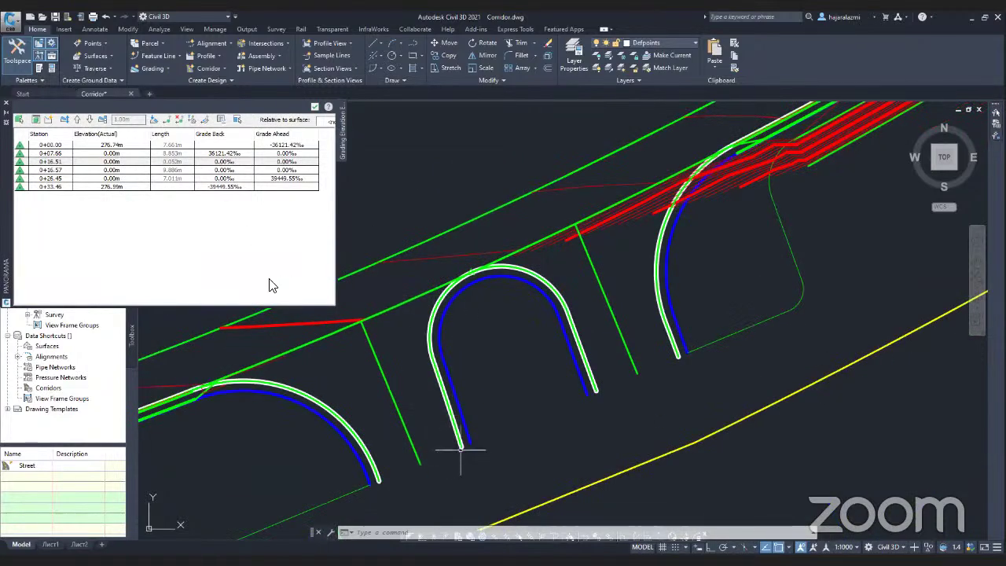
pyautogui.click(119, 147)
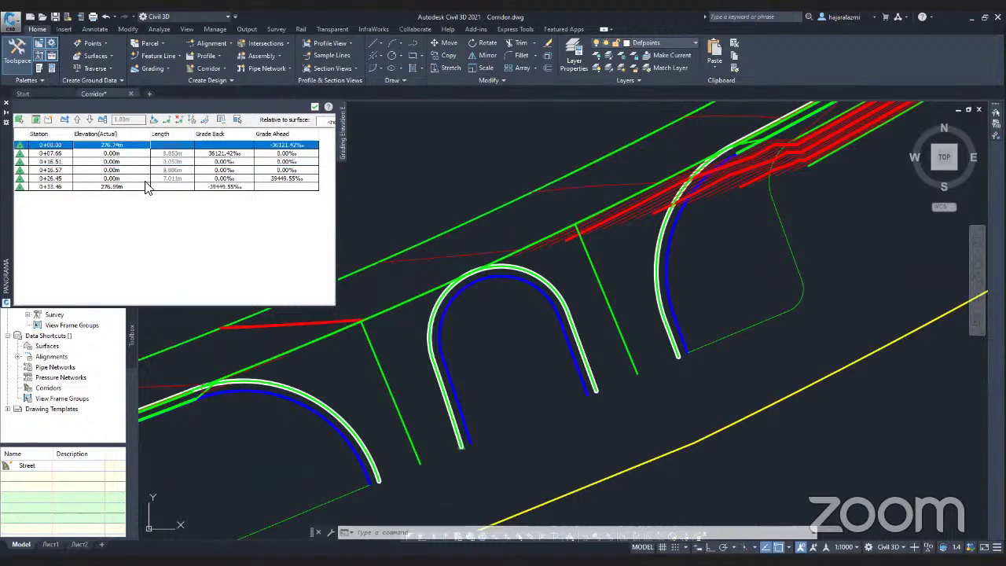
pyautogui.click(136, 157)
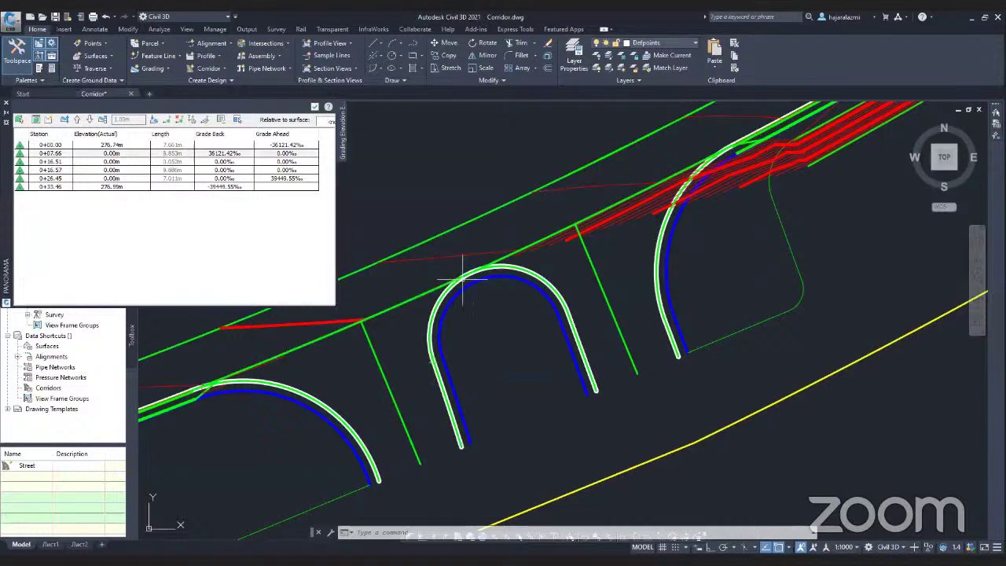
pyautogui.click(121, 163)
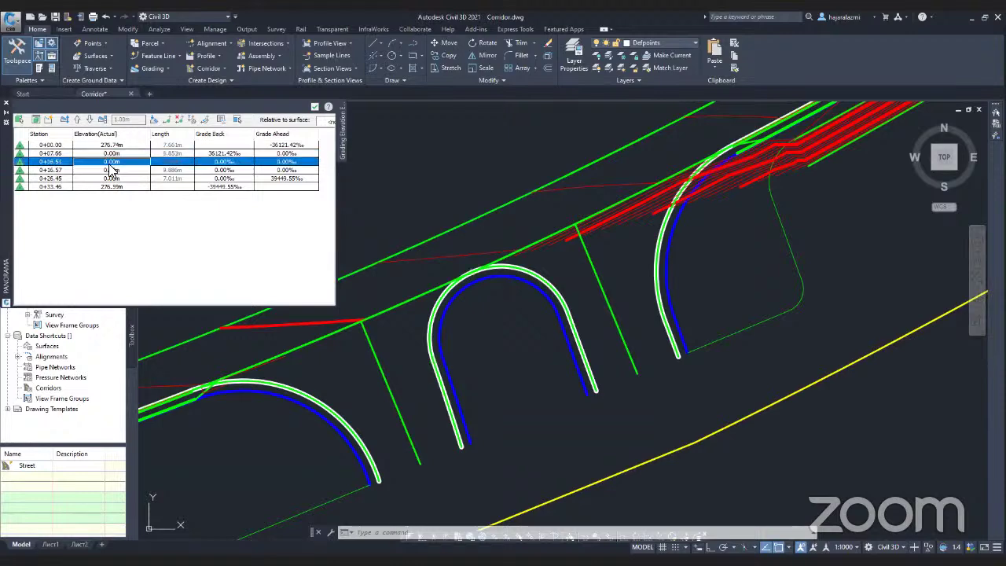
pyautogui.scroll(5, 464, 277)
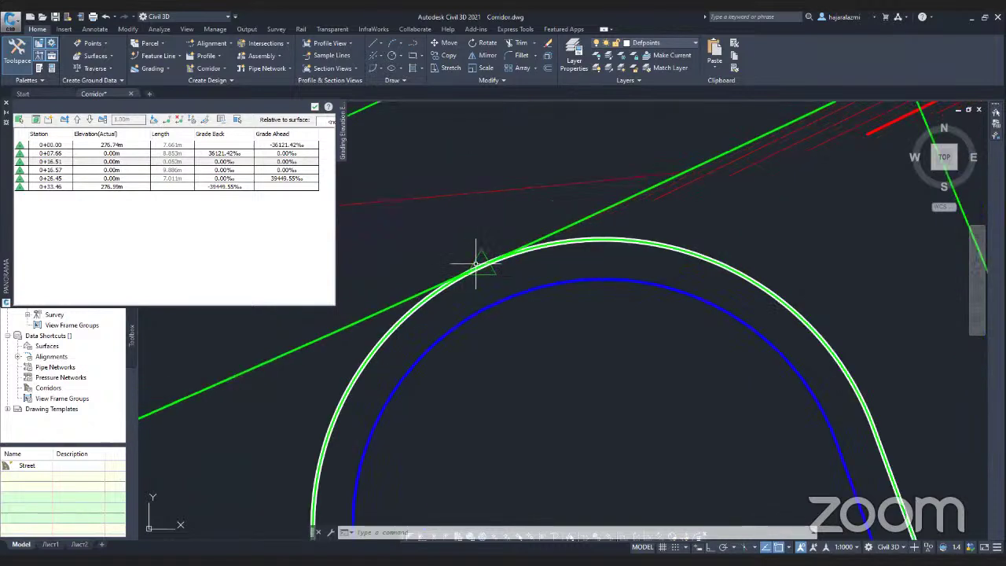
pyautogui.moveTo(482, 258)
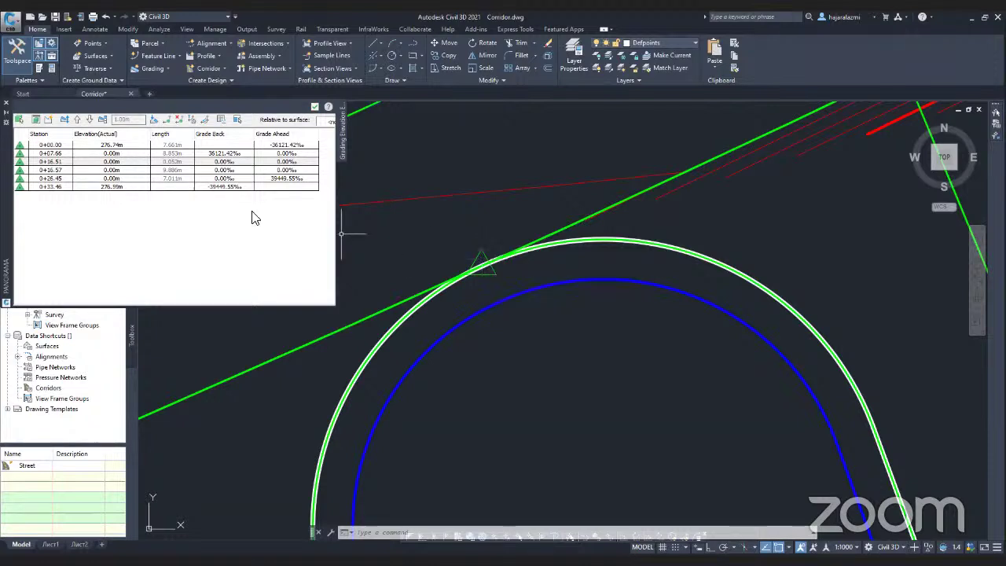
pyautogui.click(130, 163)
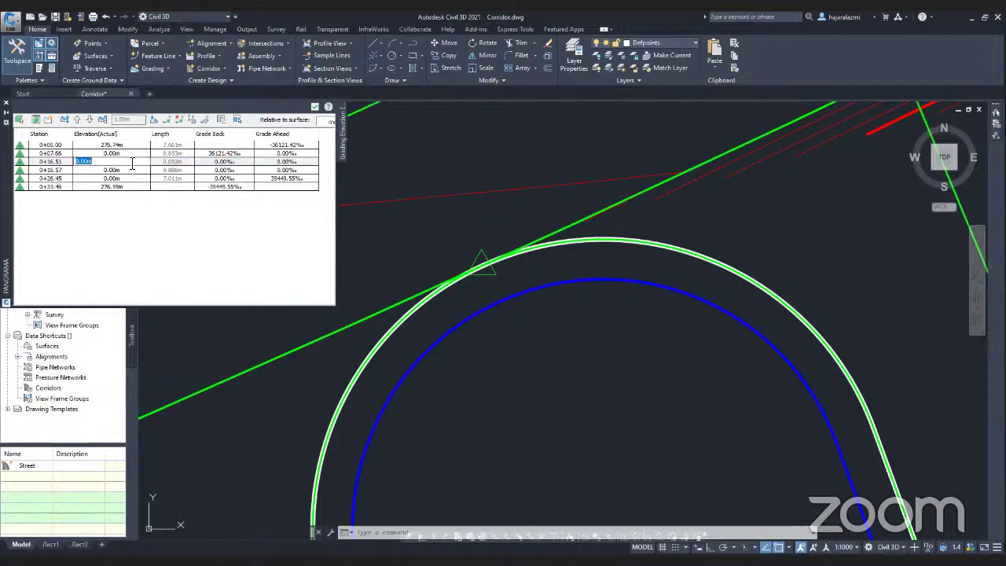
pyautogui.write('2')
pyautogui.click(125, 186)
# - Flatten the U-shaped driveway feature line to a constant grade between stations 0+00.00 and 0+16.51
pyautogui.click(124, 146)
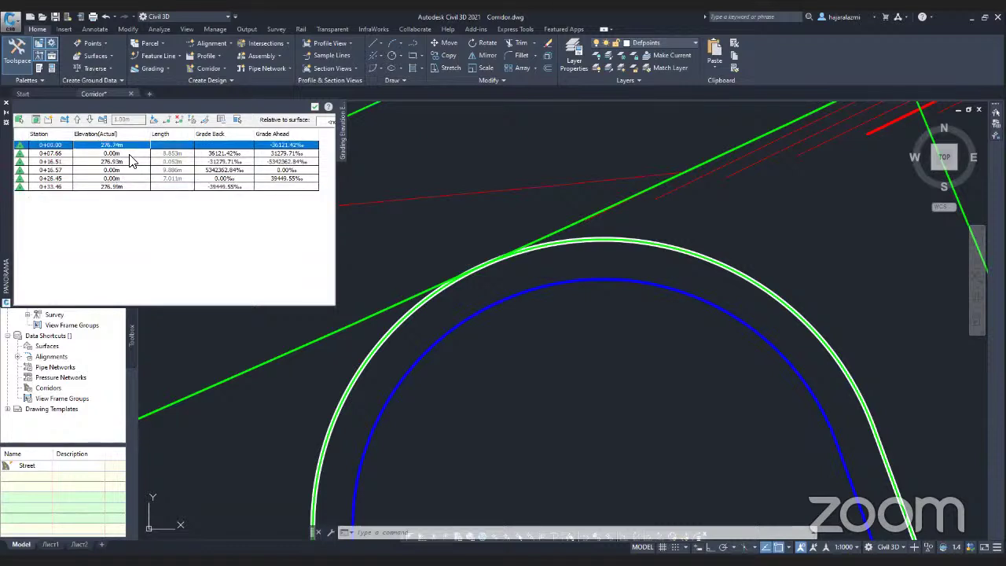
pyautogui.keyDown('shift'); pyautogui.click(124, 161); pyautogui.keyUp('shift')
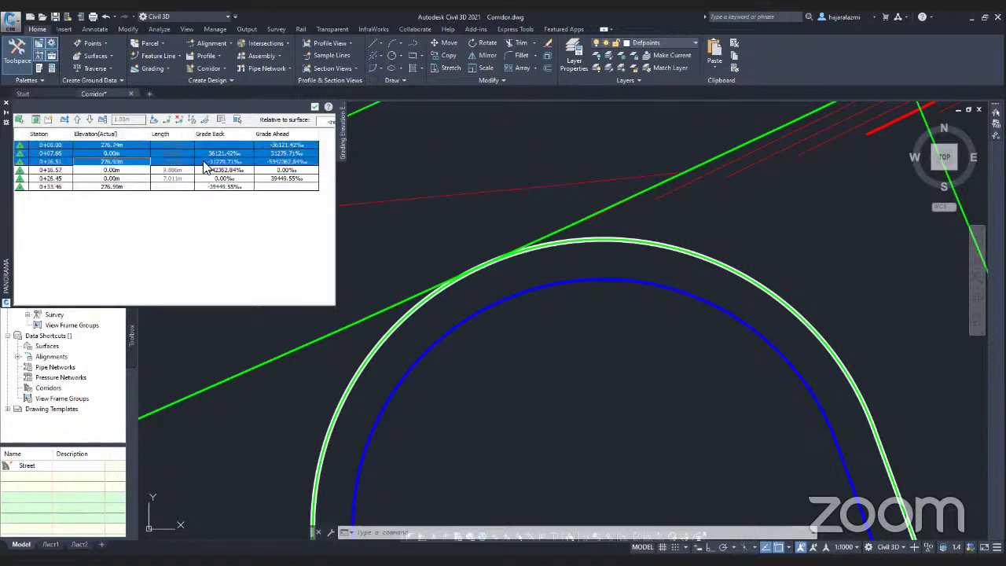
pyautogui.click(136, 136)
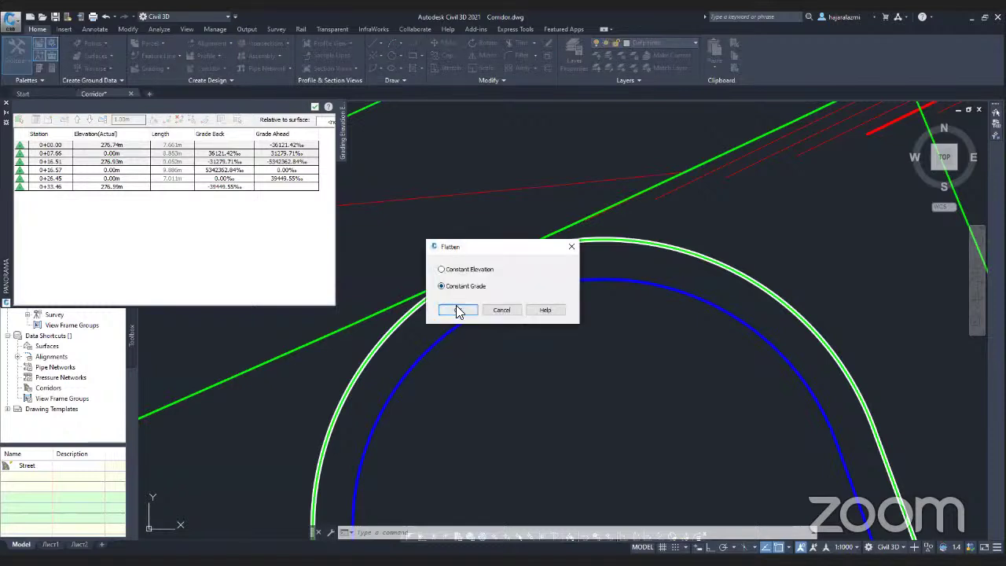
pyautogui.click(459, 310)
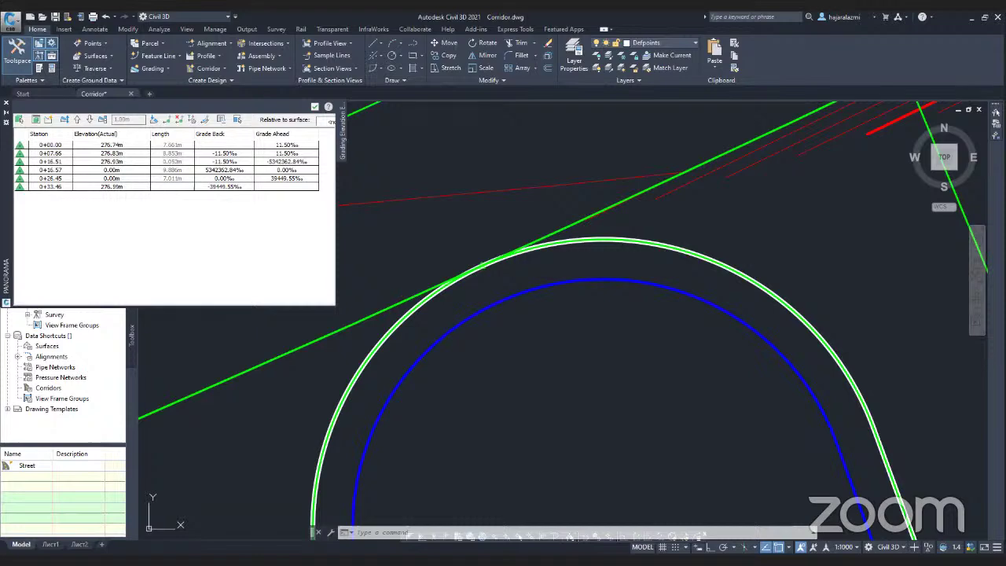
# - Set the U-shaped driveway feature line's elevation to 276.93 m at station 0+16.57, near the corridor edge line
pyautogui.scroll(-2, 433, 326)
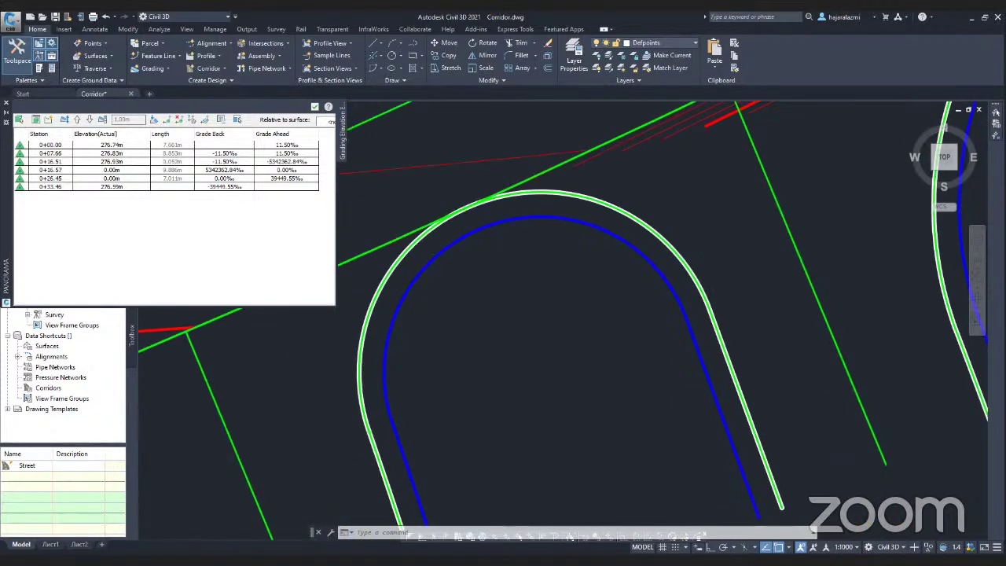
pyautogui.scroll(-2, 490, 354)
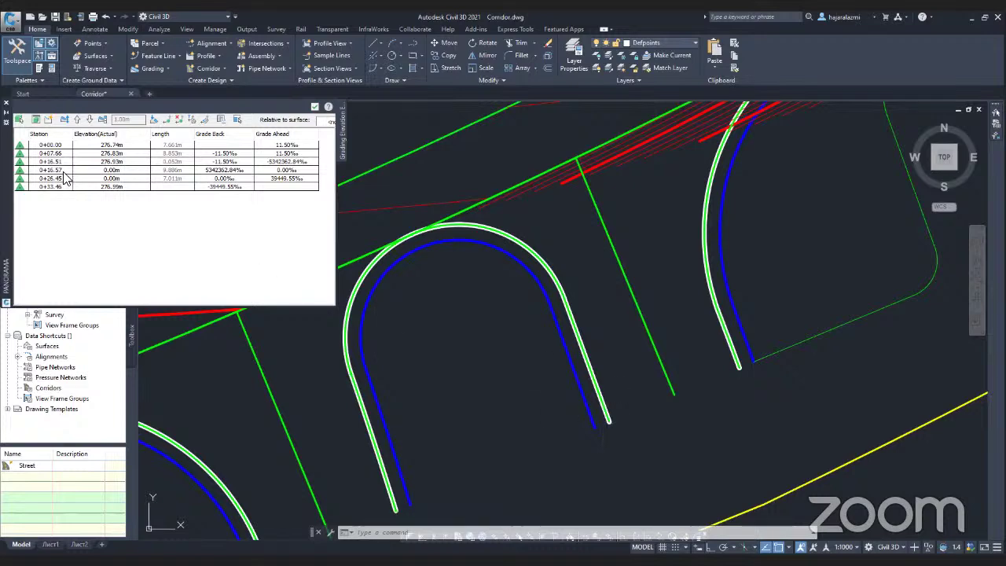
pyautogui.click(303, 170)
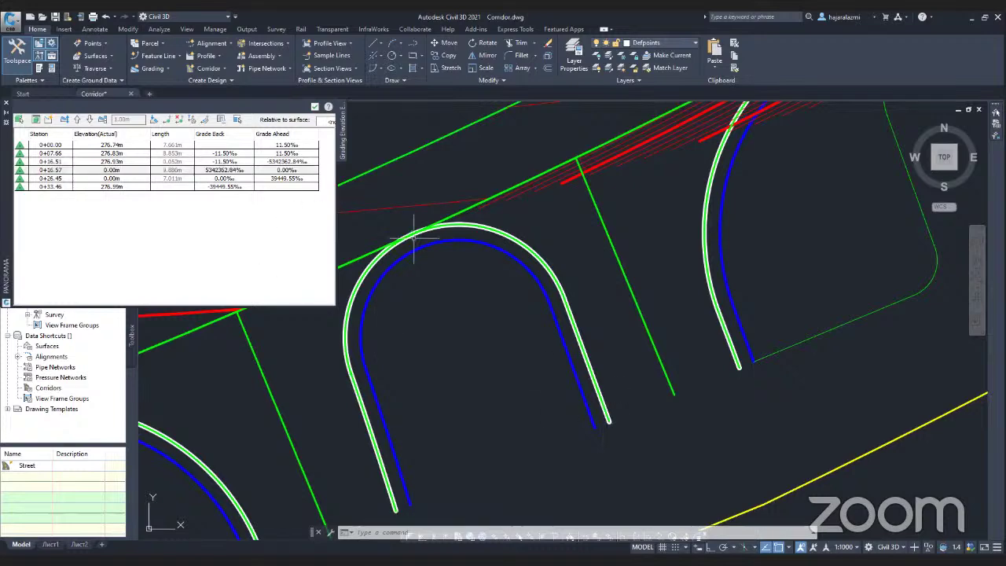
pyautogui.scroll(6, 413, 235)
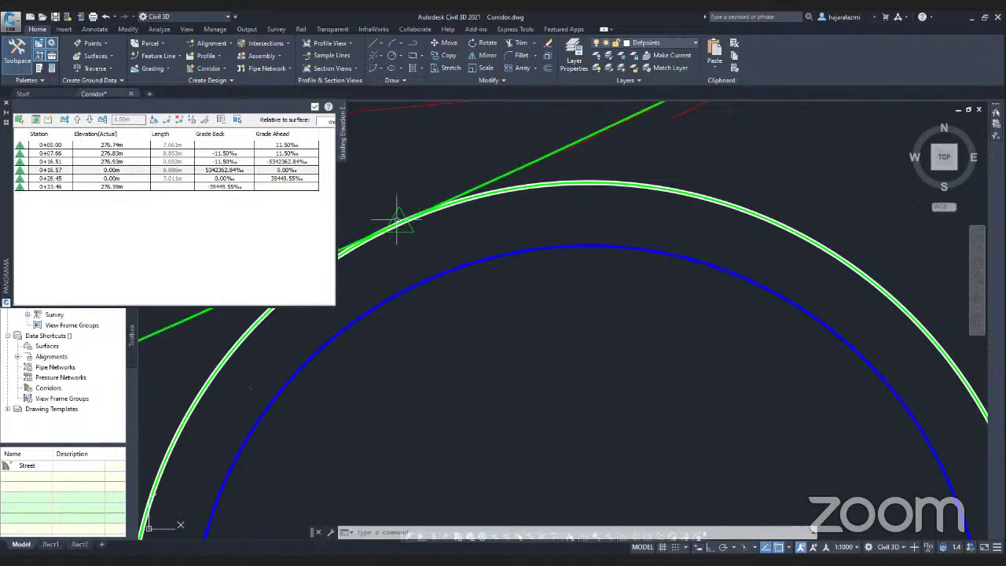
pyautogui.scroll(2, 397, 220)
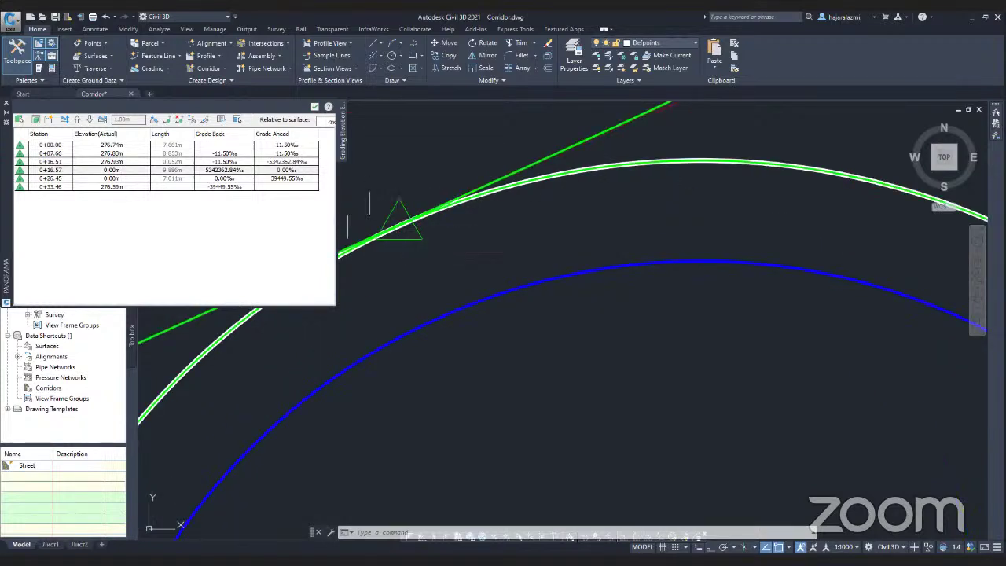
pyautogui.doubleClick(131, 172)
pyautogui.write('276.93')
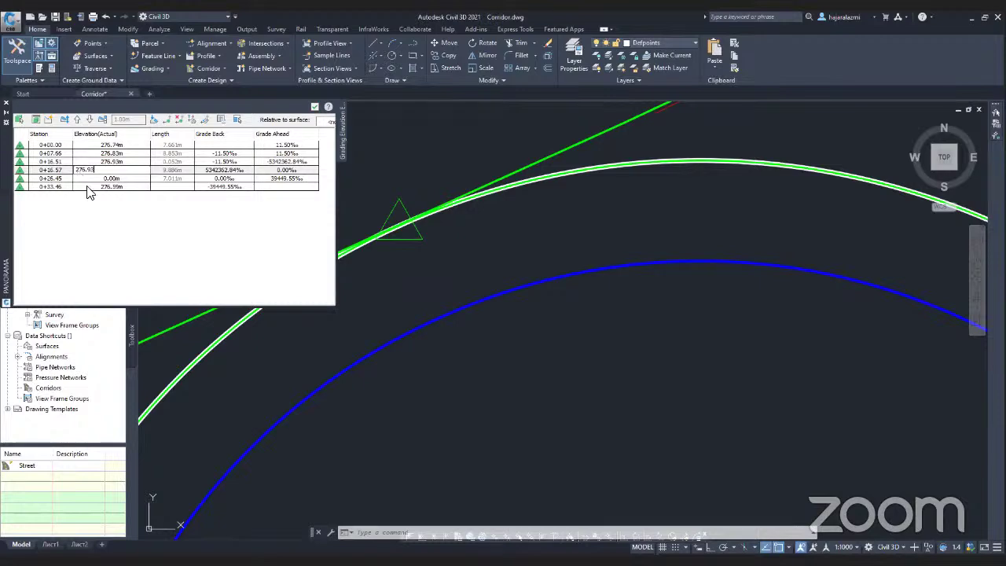
pyautogui.press('Return')
# - Flatten the rest of the U-shaped feature line from station 0+16.57 to its end at constant grade and close the Elevation Editor
pyautogui.scroll(-4, 684, 366)
pyautogui.moveTo(809, 409); pyautogui.dragTo(662, 343, button='middle')
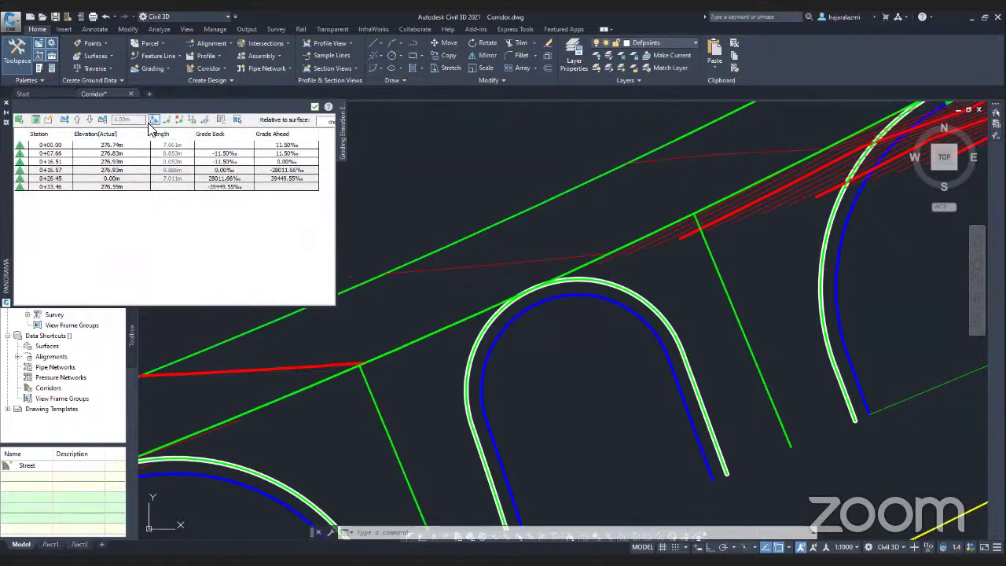
pyautogui.click(473, 310)
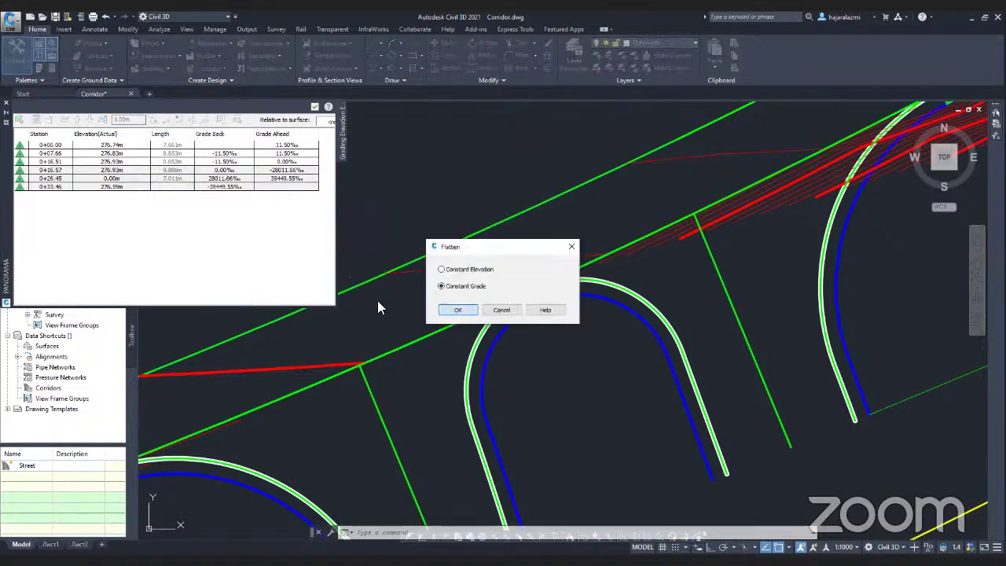
pyautogui.press('Return')
pyautogui.click(313, 108)
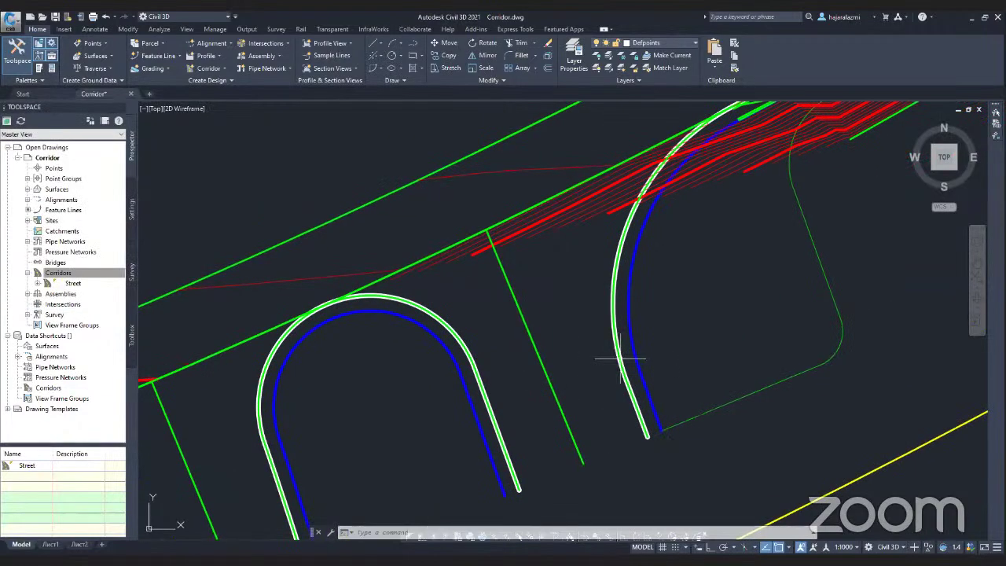
# - Open the right driveway curve in the Elevation Editor, flatten all its points to a constant grade, and close the editor
pyautogui.click(620, 358)
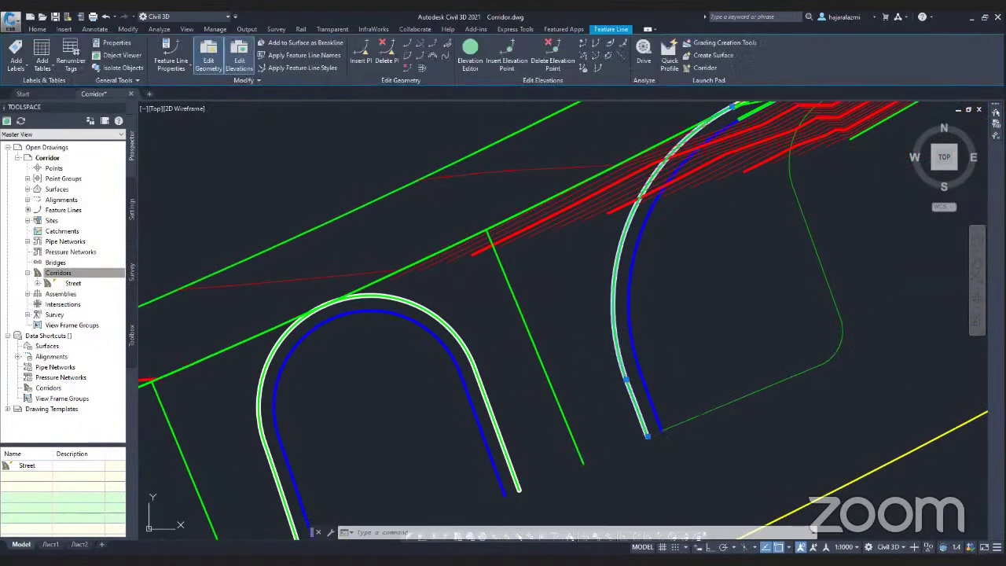
pyautogui.rightClick(620, 359)
pyautogui.click(662, 278)
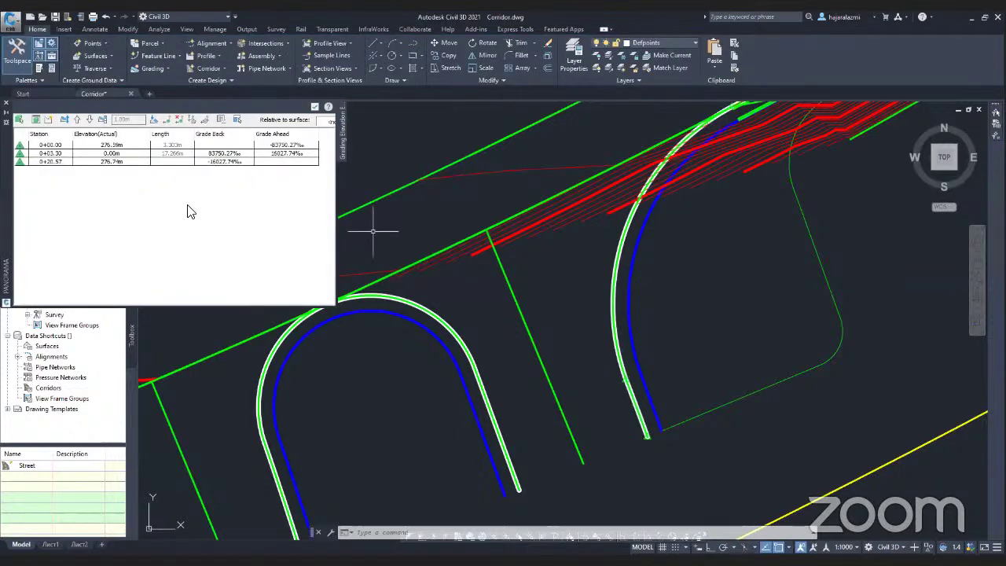
pyautogui.click(111, 146)
pyautogui.keyDown('shift'); pyautogui.click(116, 161); pyautogui.keyUp('shift')
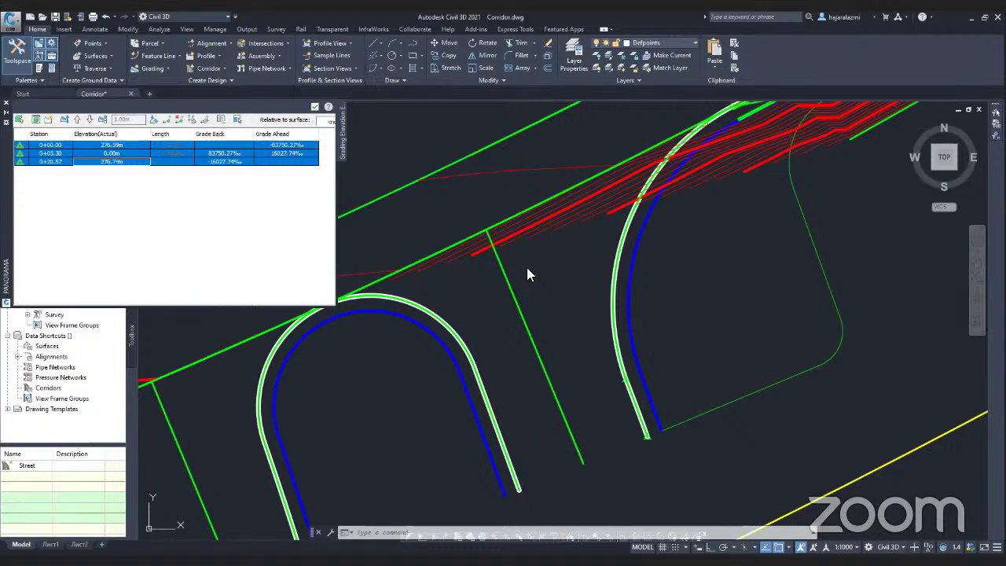
pyautogui.press('Escape')
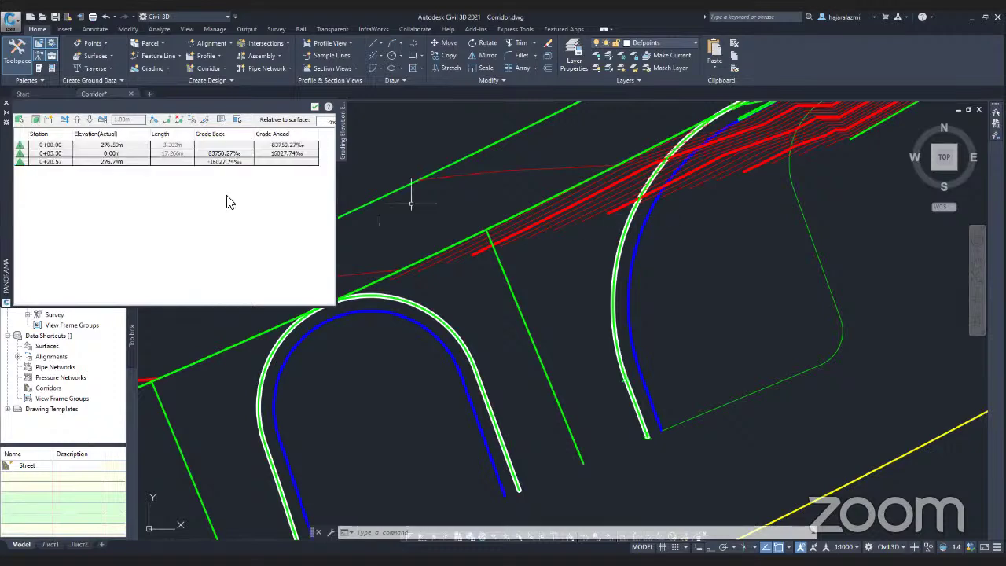
pyautogui.click(152, 119)
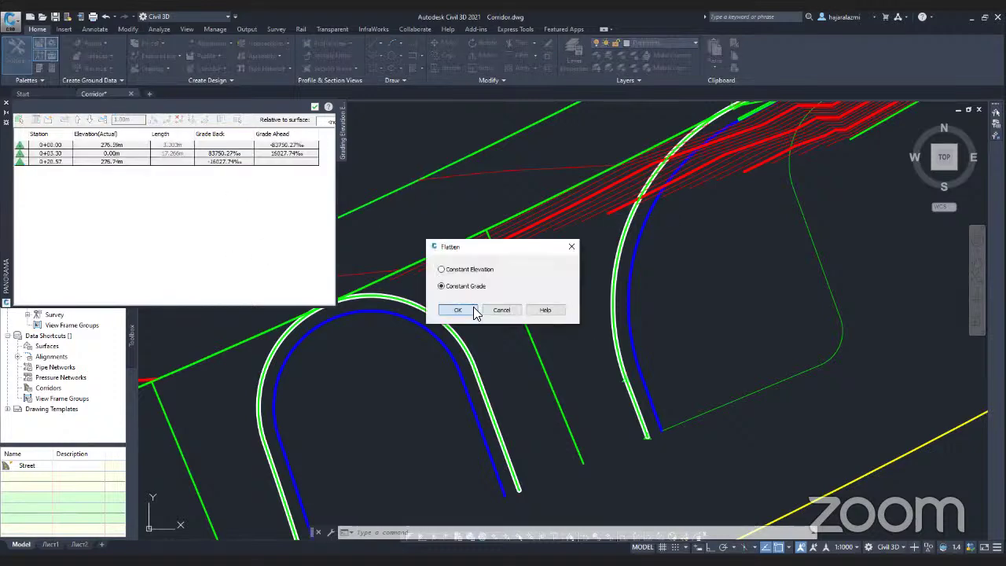
pyautogui.click(456, 310)
pyautogui.click(316, 106)
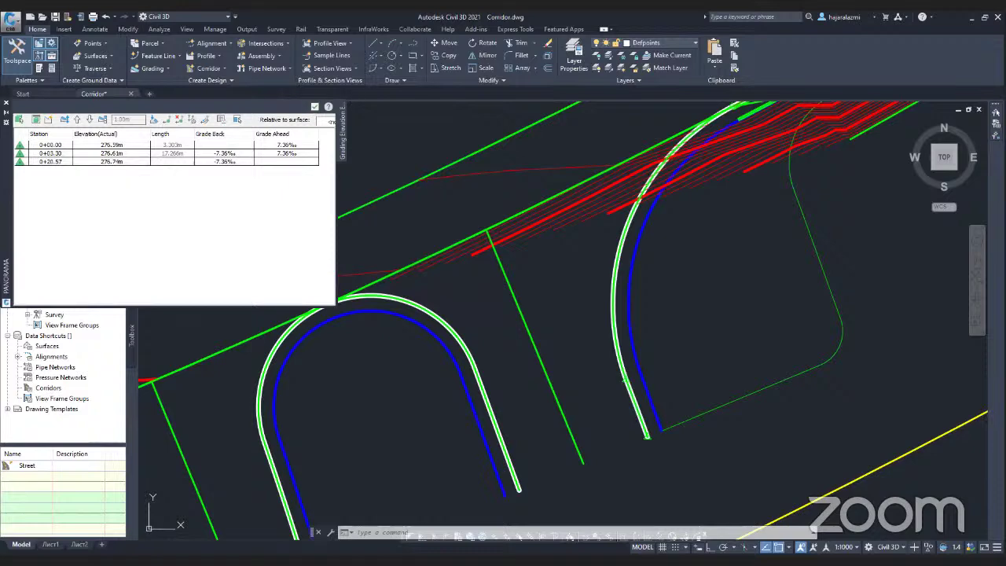
# - Select the Street corridor and start adding a new baseline with the baseline type set to Feature line
pyautogui.moveTo(443, 334); pyautogui.dragTo(489, 317, button='middle')
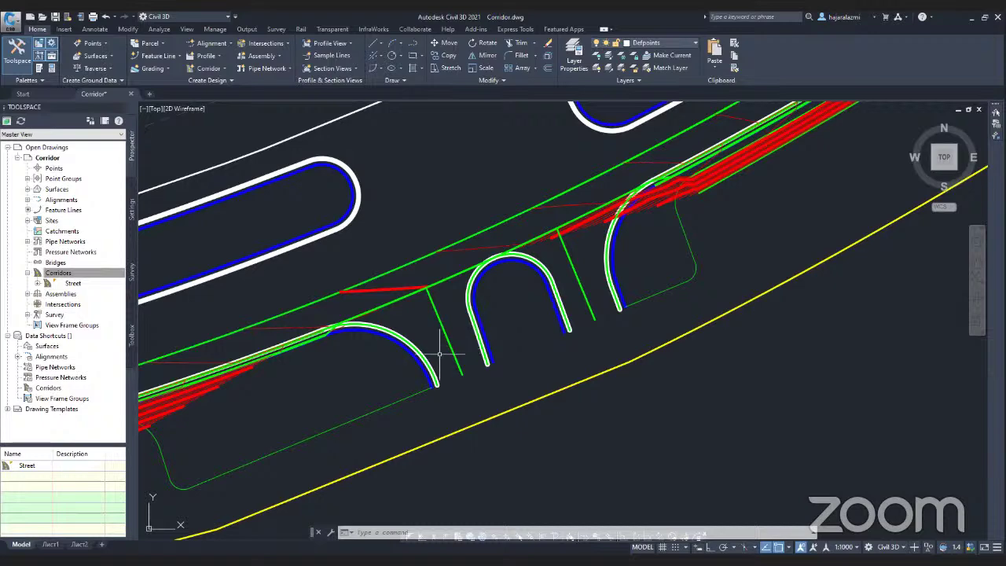
pyautogui.moveTo(382, 370); pyautogui.dragTo(402, 367, button='middle')
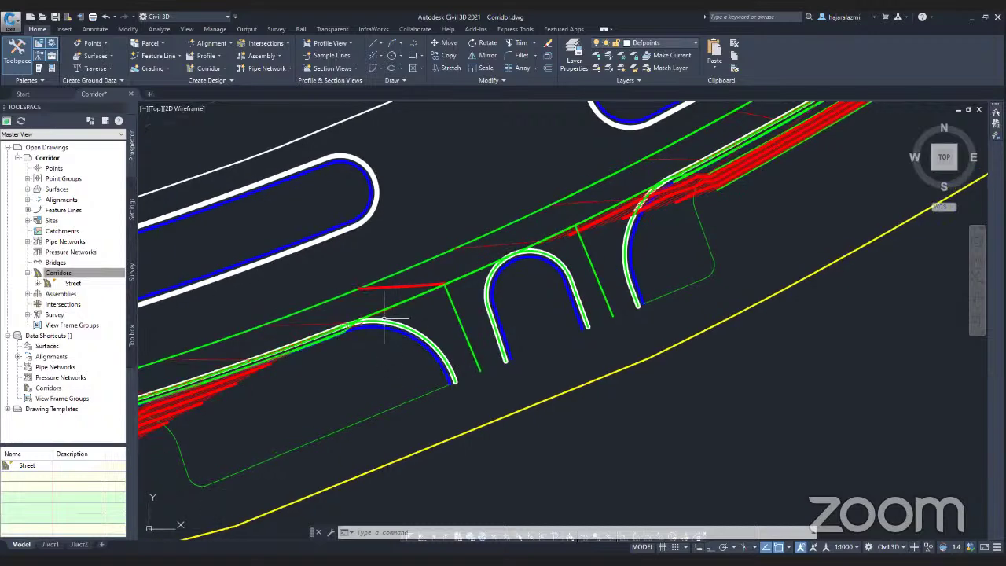
pyautogui.moveTo(383, 323); pyautogui.dragTo(412, 321, button='middle')
pyautogui.click(359, 333)
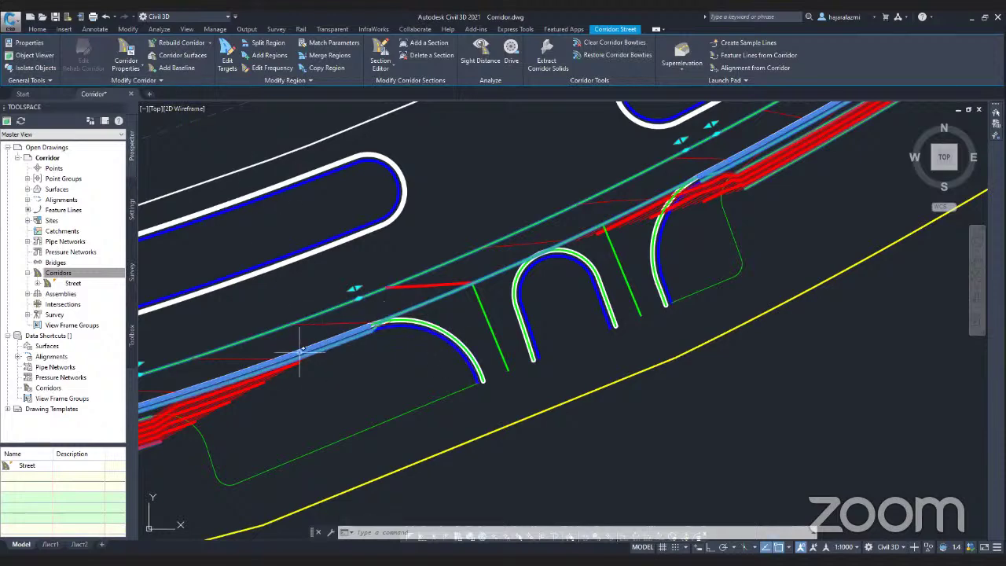
pyautogui.press('Escape')
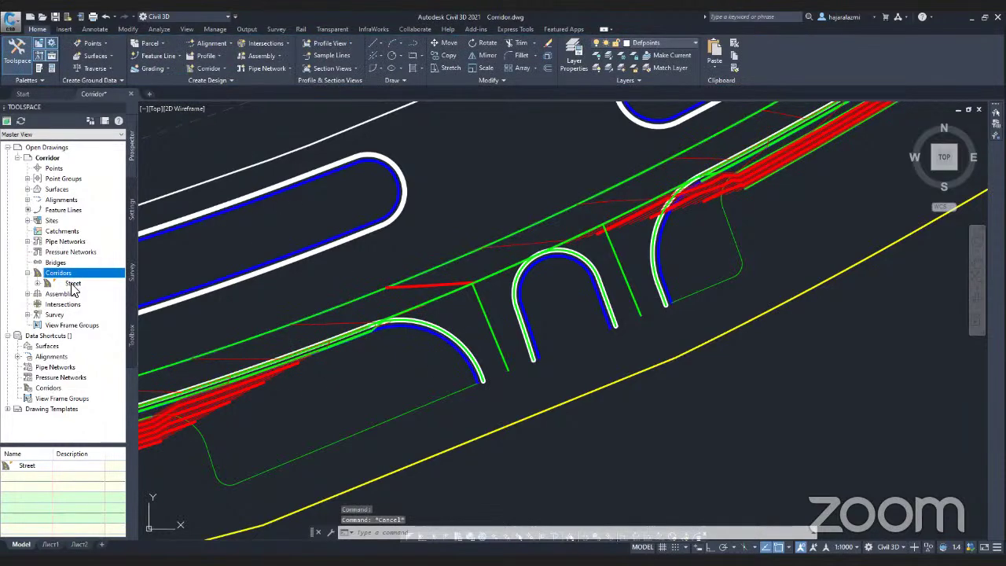
pyautogui.rightClick(73, 286)
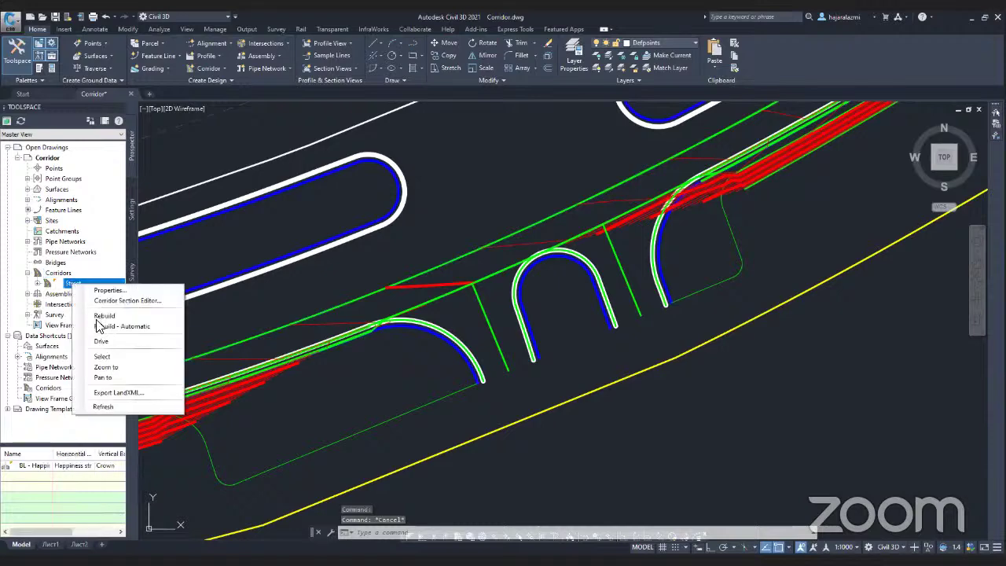
pyautogui.click(110, 358)
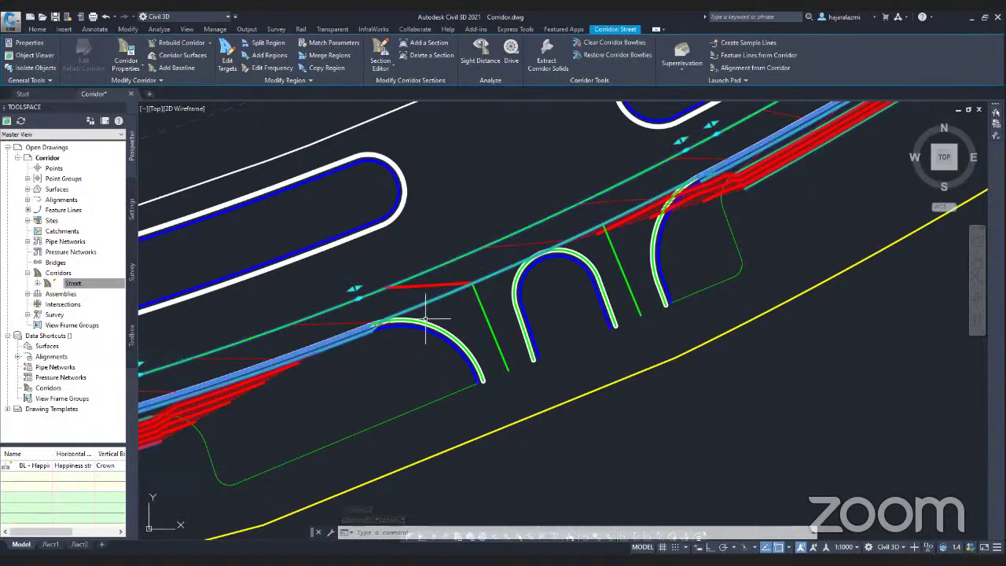
pyautogui.scroll(2, 407, 308)
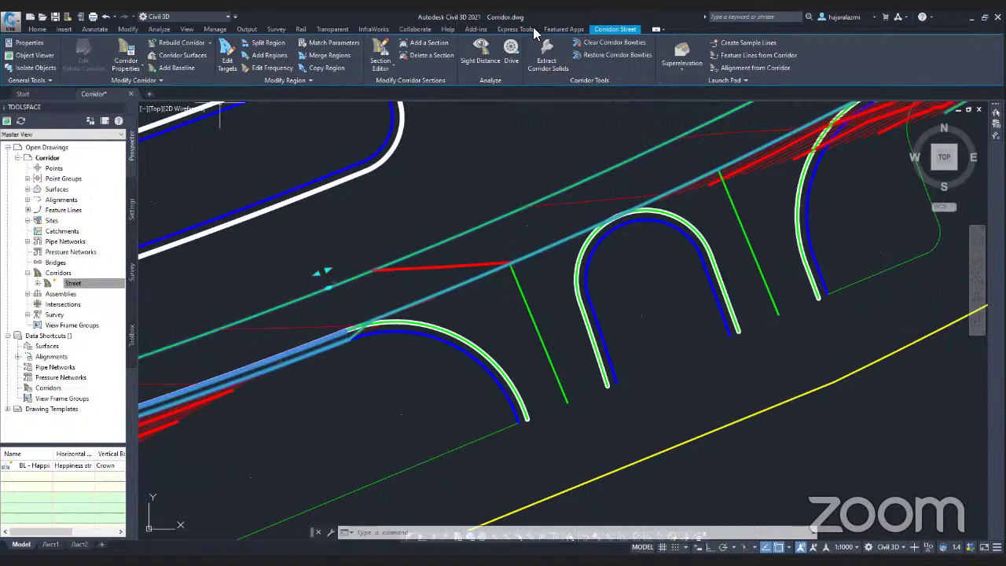
pyautogui.click(168, 68)
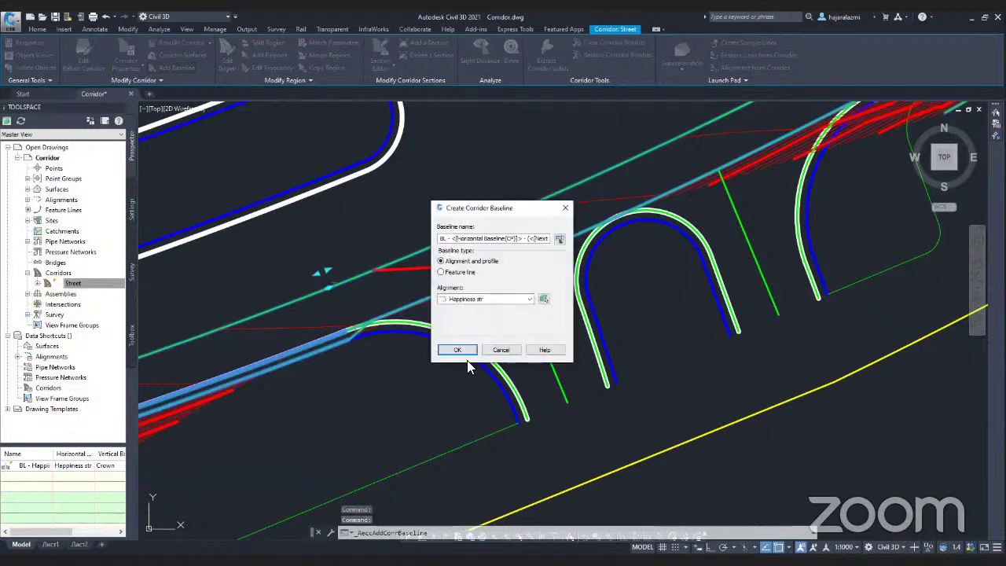
pyautogui.click(454, 277)
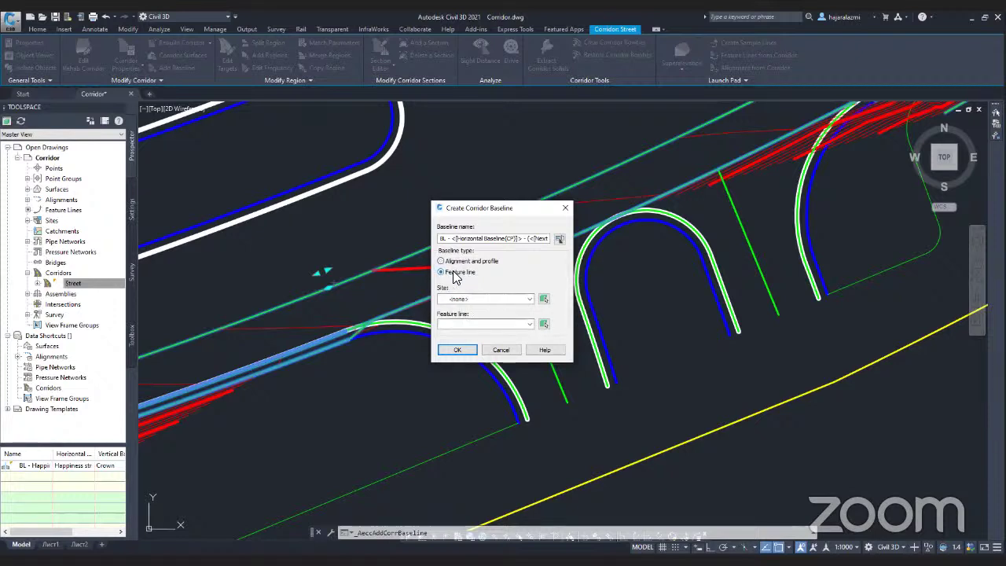
# - Use the left driveway curve as the baseline's feature line, name it from the Next Counter name template, and create the baseline
pyautogui.click(544, 324)
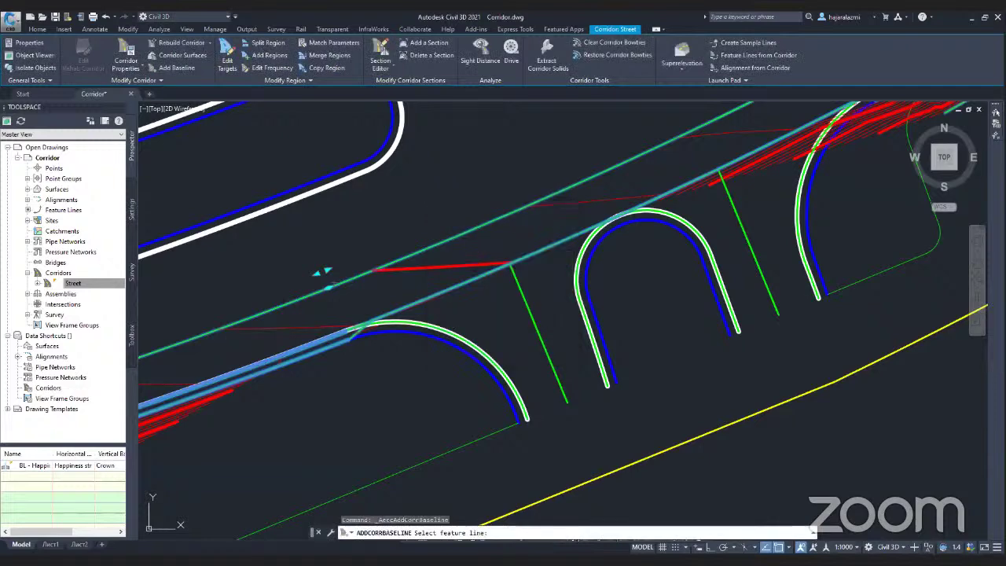
pyautogui.click(454, 343)
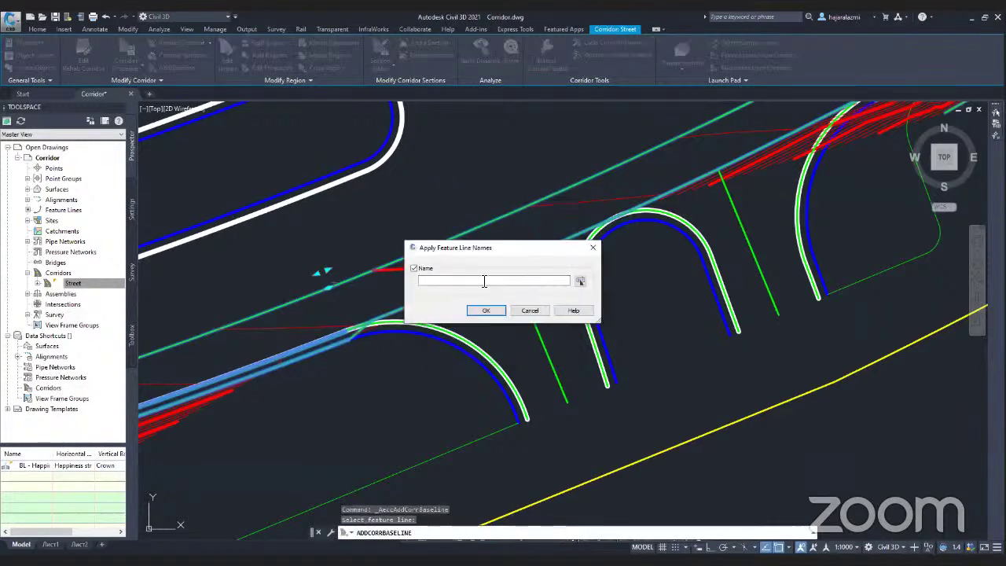
pyautogui.click(580, 281)
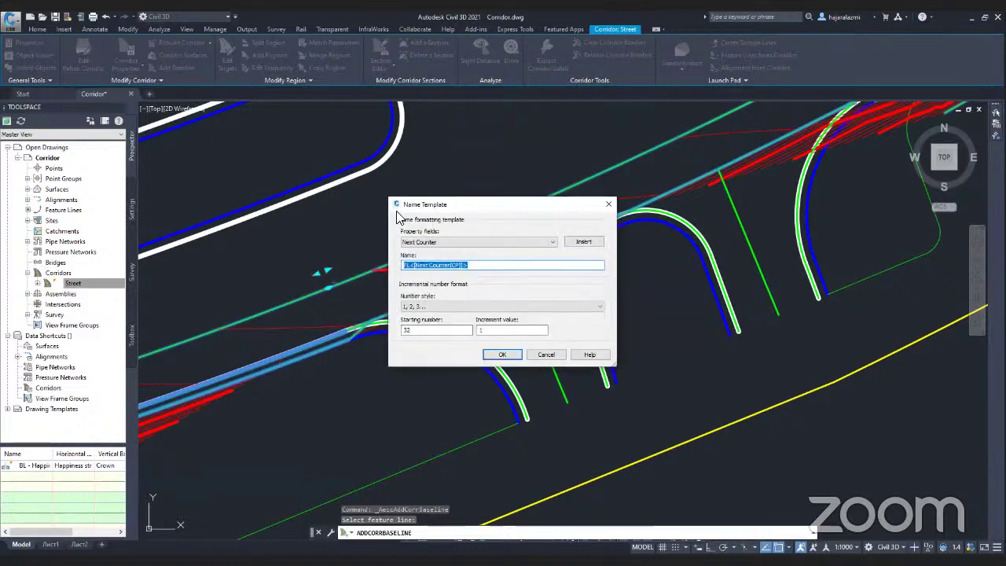
pyautogui.click(490, 355)
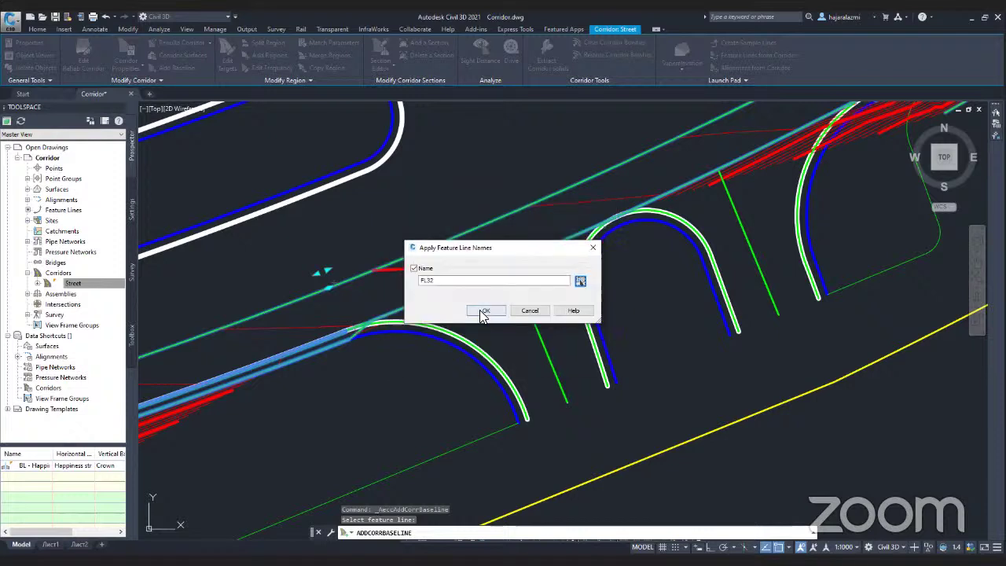
pyautogui.click(480, 309)
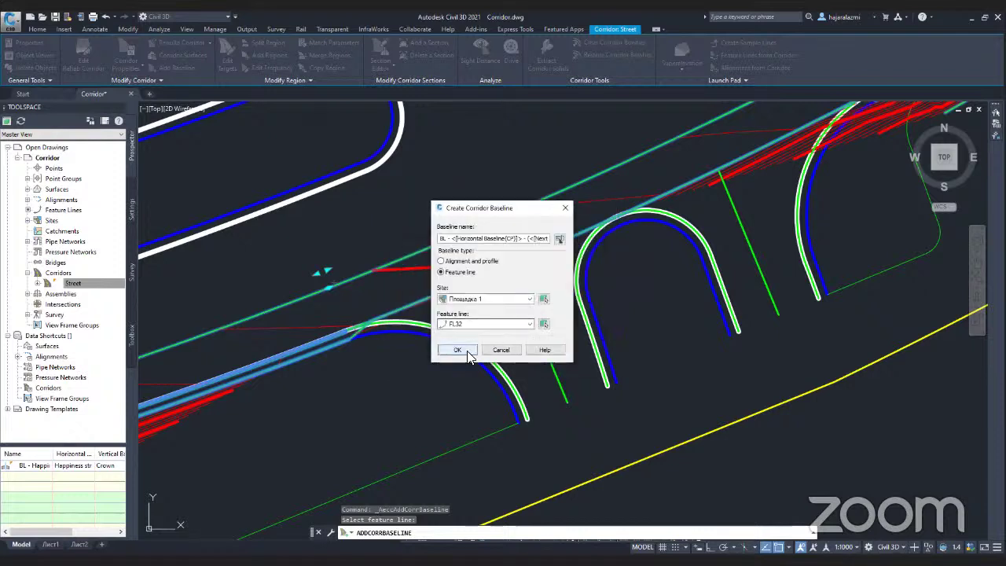
pyautogui.press('Return')
pyautogui.moveTo(583, 318); pyautogui.dragTo(513, 356, button='middle')
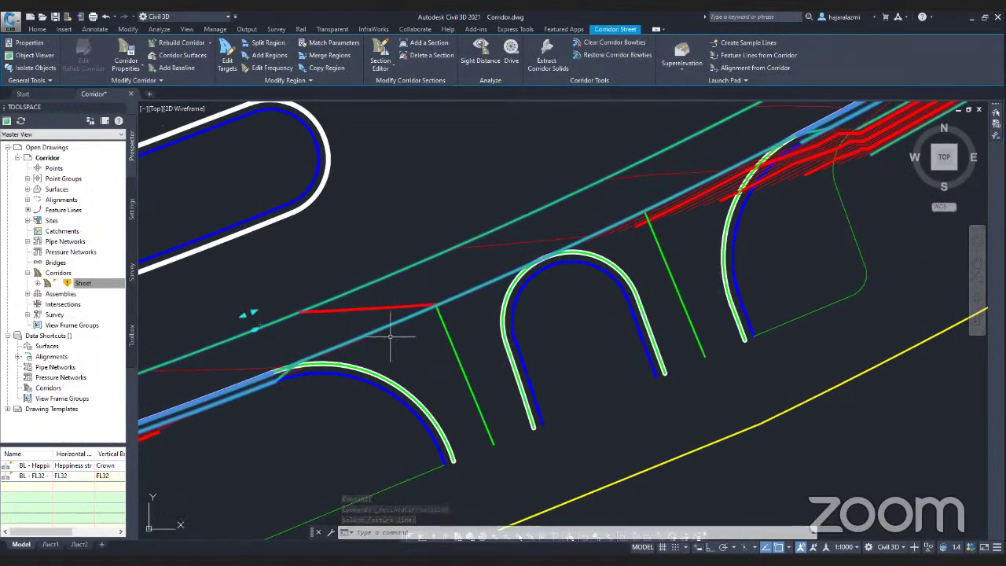
pyautogui.press('Escape')
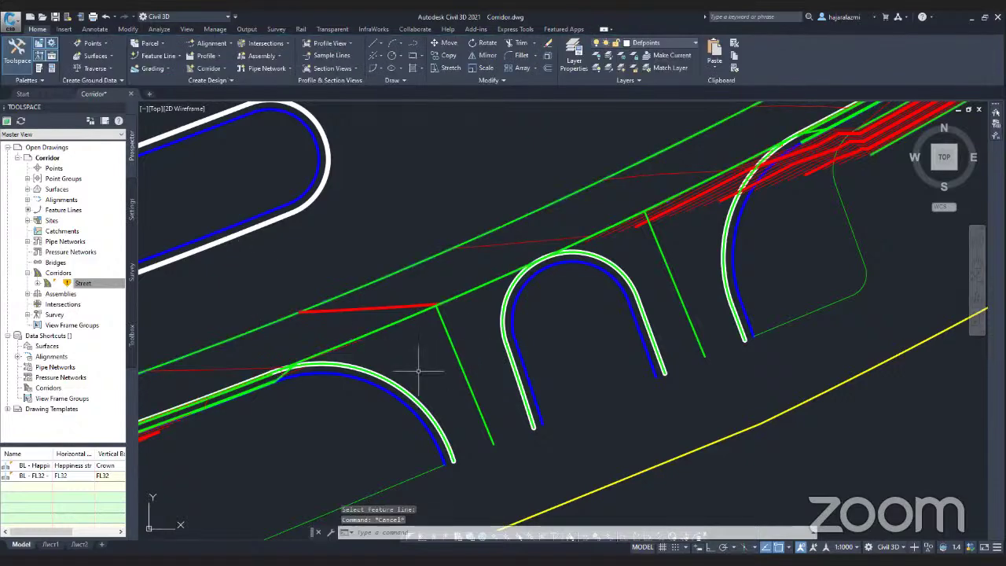
# - Add the U-shaped driveway curve to the Street corridor as a feature line baseline, naming it from the Next Counter name template
pyautogui.rightClick(85, 282)
pyautogui.click(118, 352)
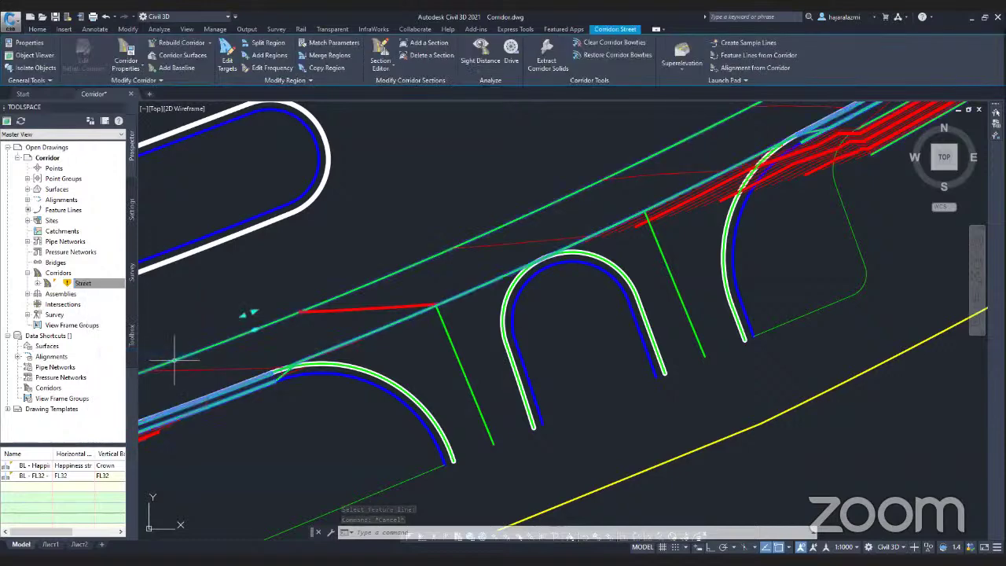
pyautogui.click(174, 69)
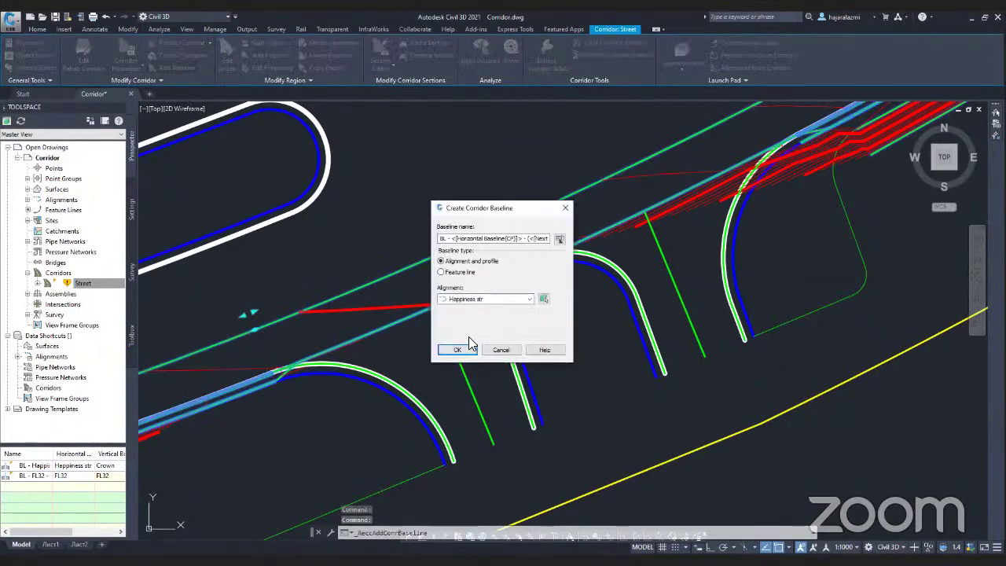
pyautogui.click(441, 271)
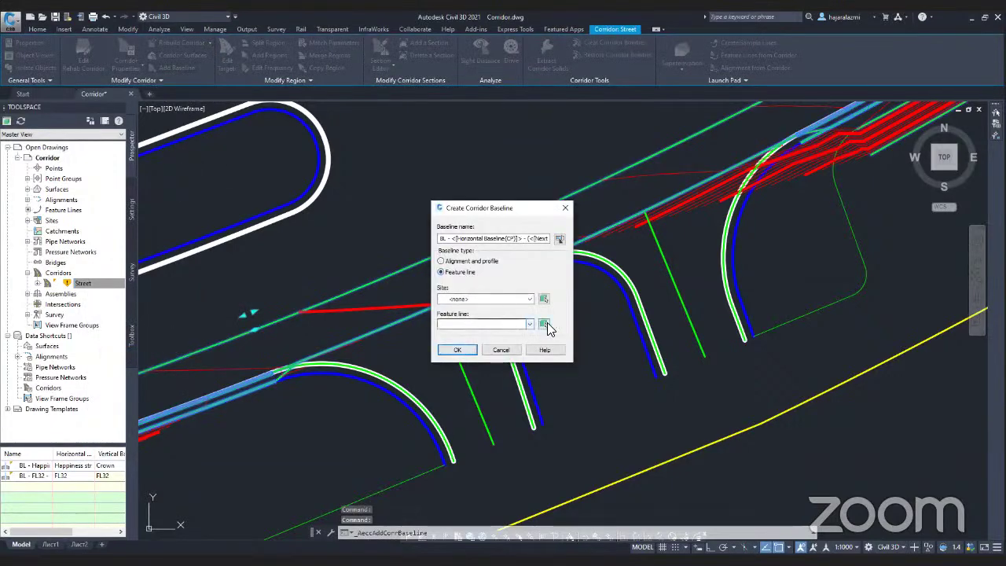
pyautogui.click(544, 323)
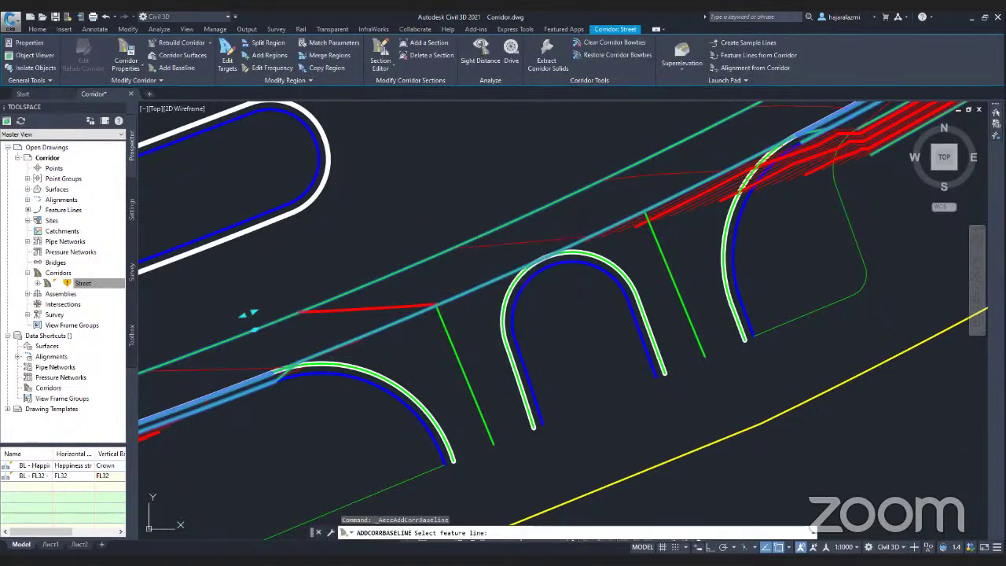
pyautogui.click(503, 335)
pyautogui.click(579, 283)
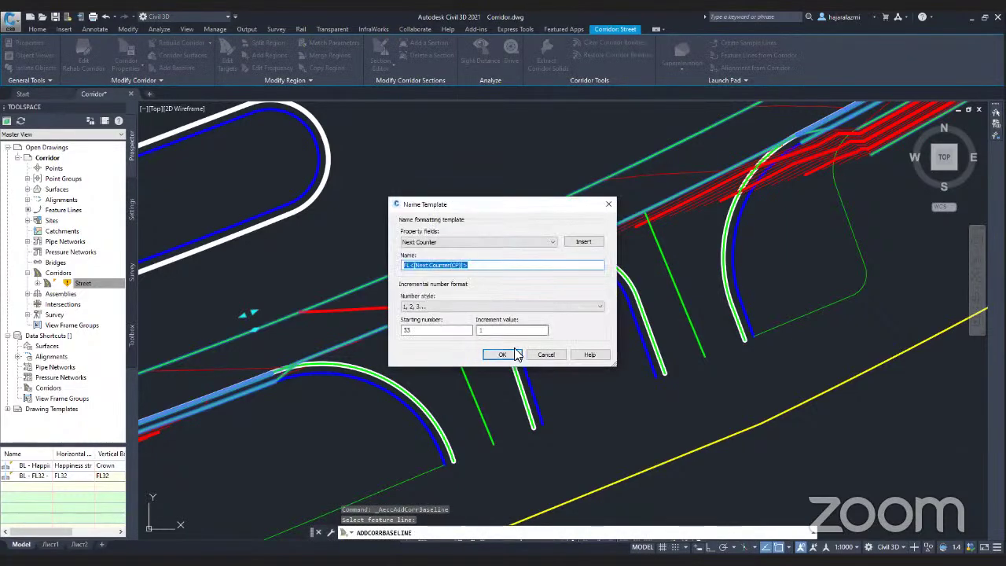
pyautogui.click(503, 354)
pyautogui.click(502, 311)
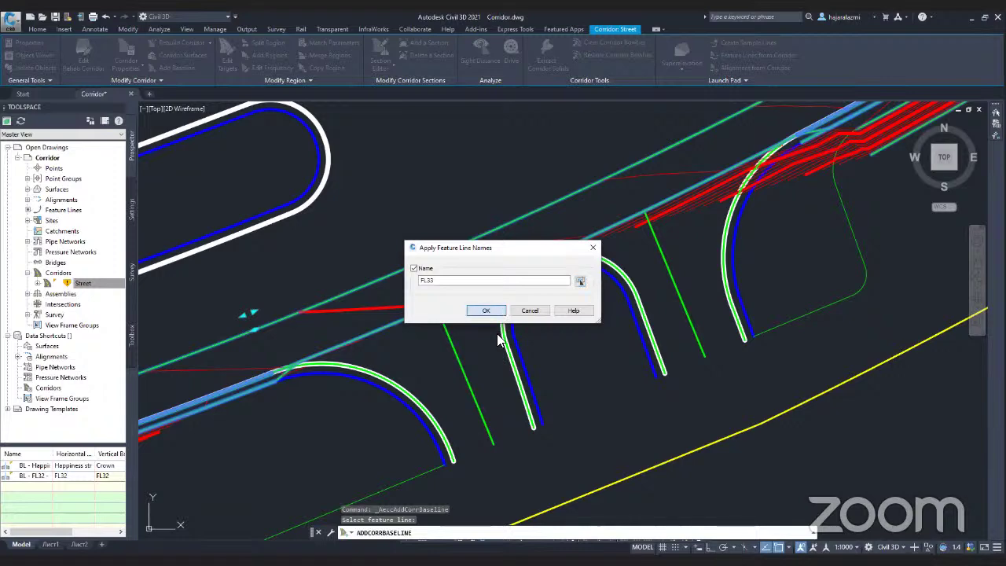
pyautogui.click(464, 352)
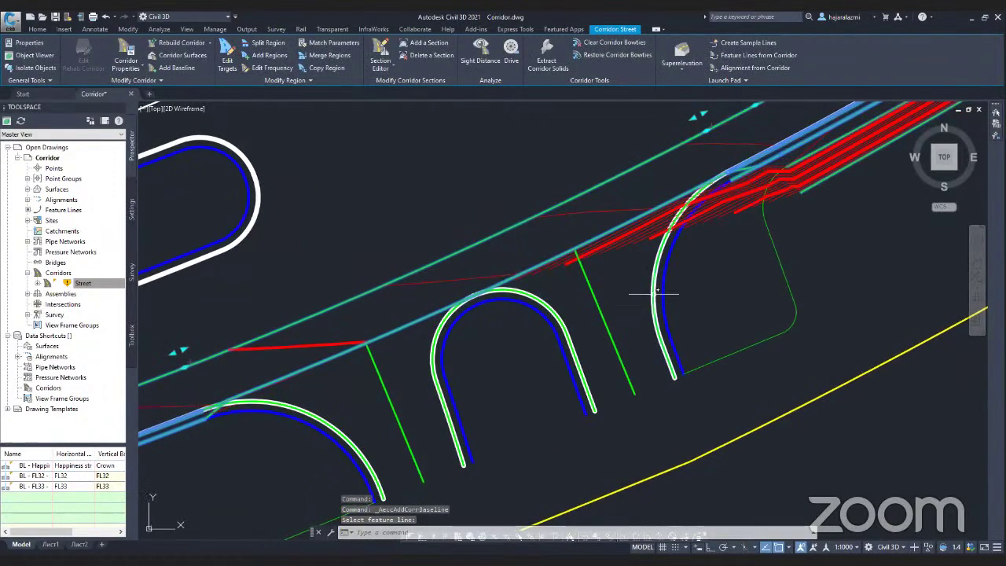
# - Add the right driveway curve to the Street corridor as another feature line baseline
pyautogui.click(655, 296)
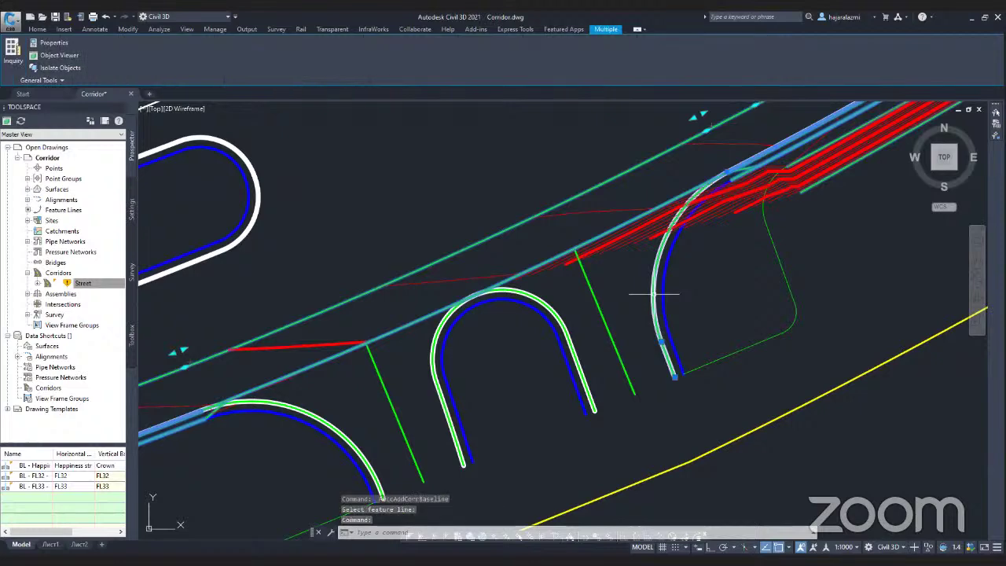
pyautogui.press('Escape')
pyautogui.rightClick(86, 287)
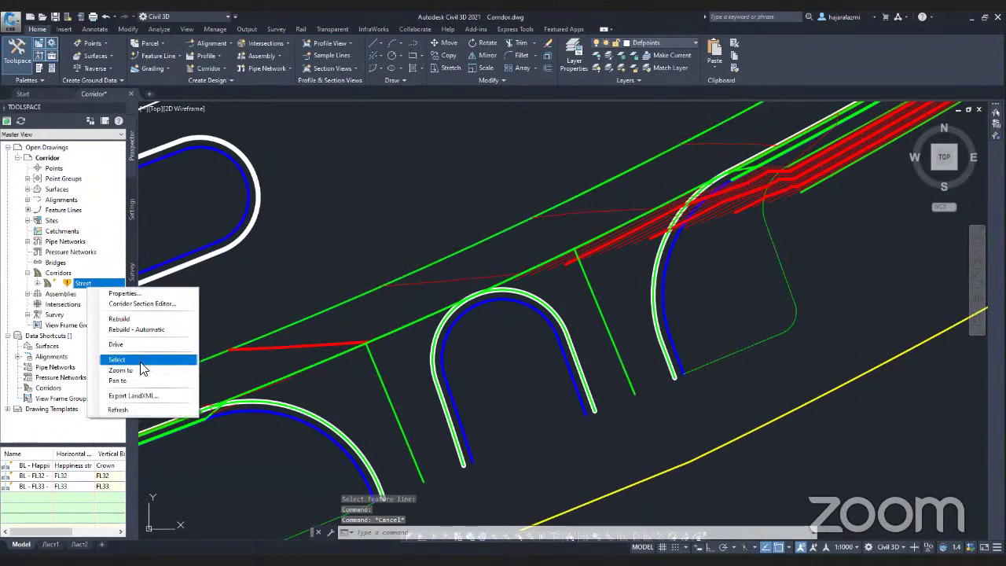
pyautogui.click(142, 361)
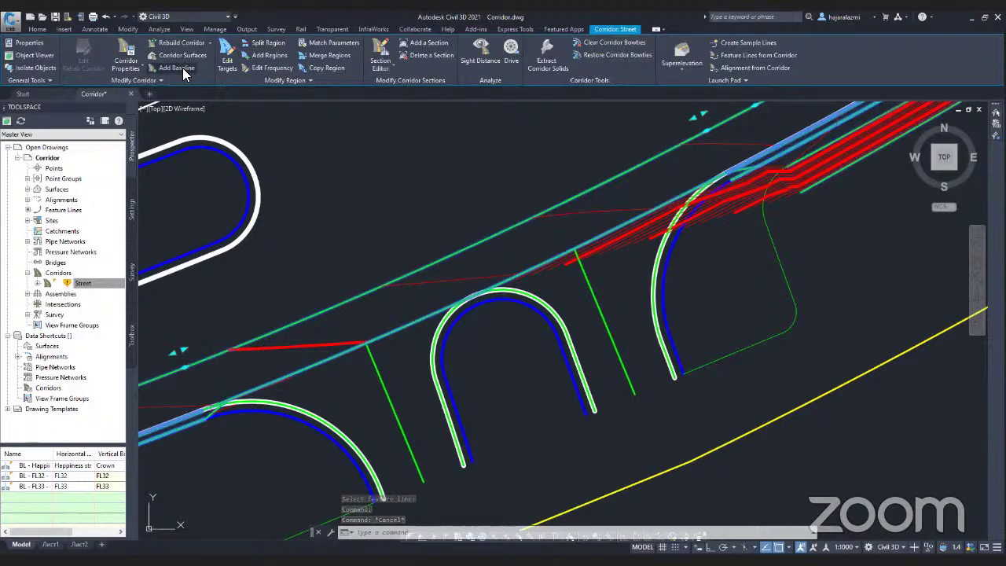
pyautogui.click(461, 272)
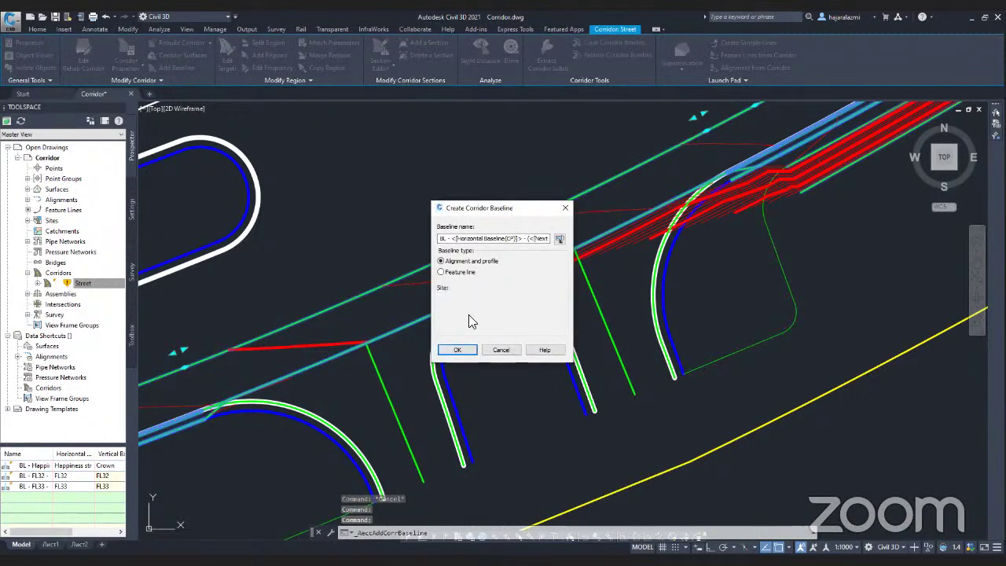
pyautogui.click(543, 324)
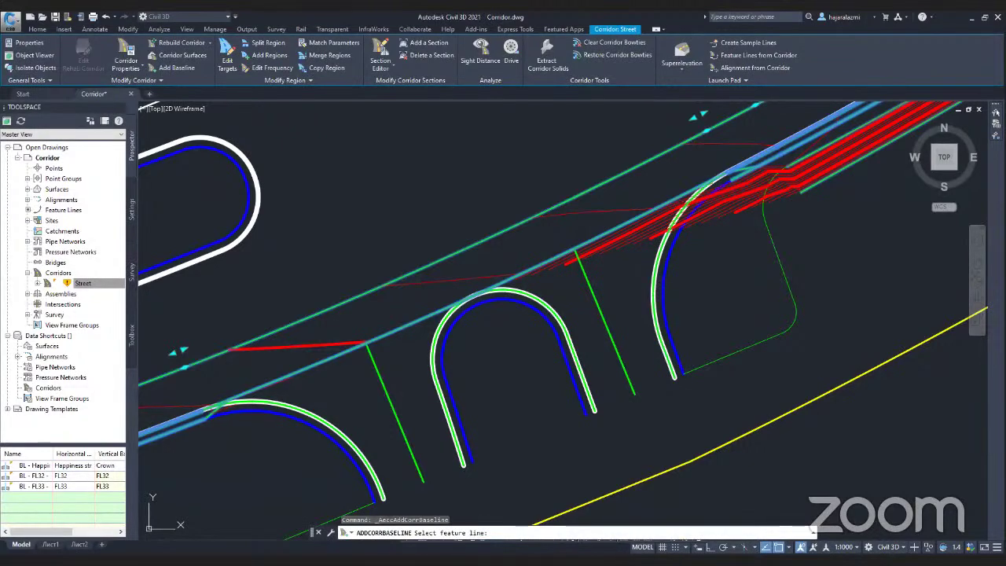
pyautogui.click(550, 305)
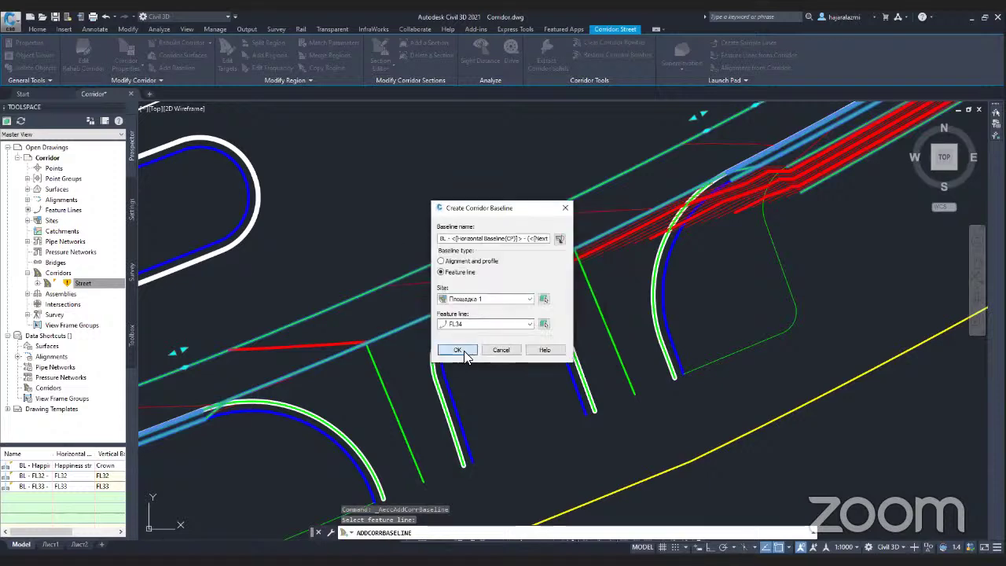
pyautogui.click(464, 352)
# - Add a corridor region filling the whole left driveway curve baseline, using the Radial_Lane_SideWalk assembly
pyautogui.moveTo(546, 331); pyautogui.dragTo(595, 295, button='middle')
pyautogui.moveTo(508, 316); pyautogui.dragTo(544, 301, button='middle')
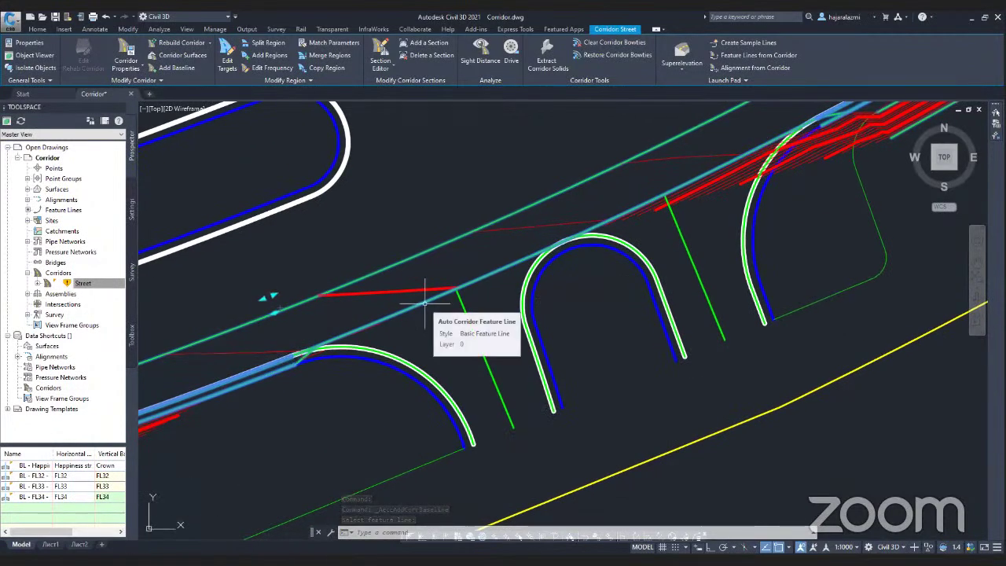
pyautogui.moveTo(367, 332); pyautogui.dragTo(413, 340, button='middle')
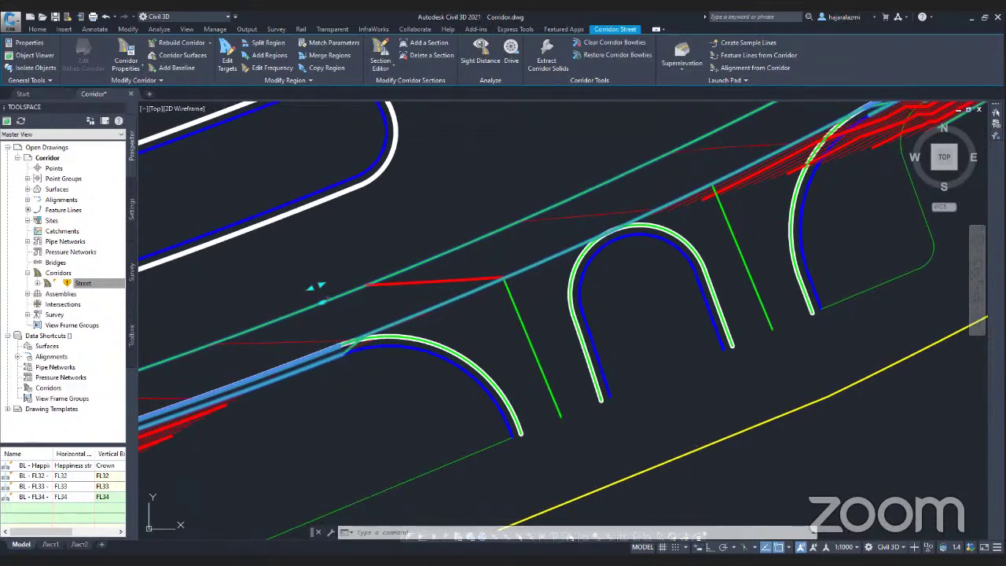
pyautogui.click(330, 354)
pyautogui.press('Escape')
pyautogui.press('Escape')
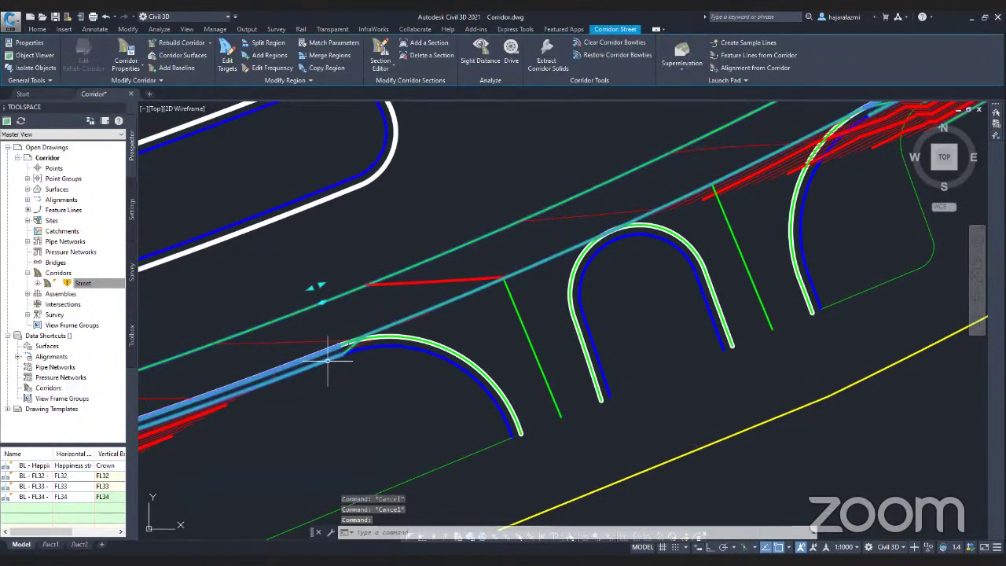
pyautogui.scroll(3, 334, 357)
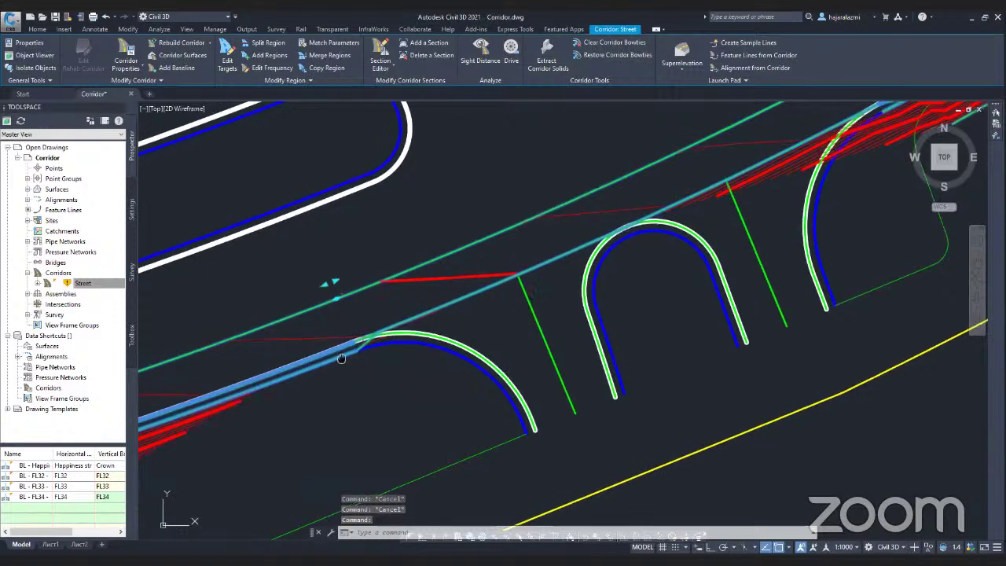
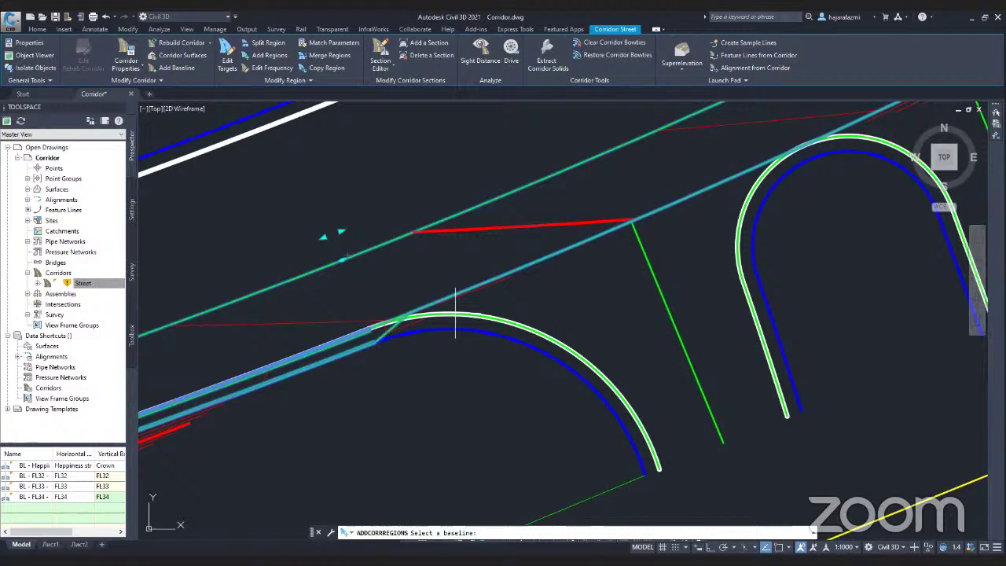
pyautogui.click(455, 315)
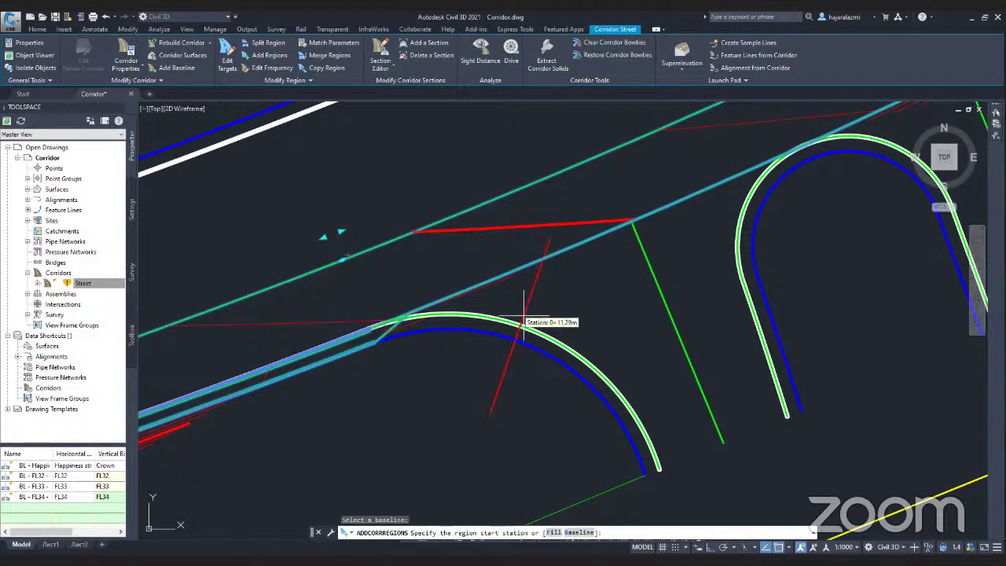
pyautogui.rightClick(522, 354)
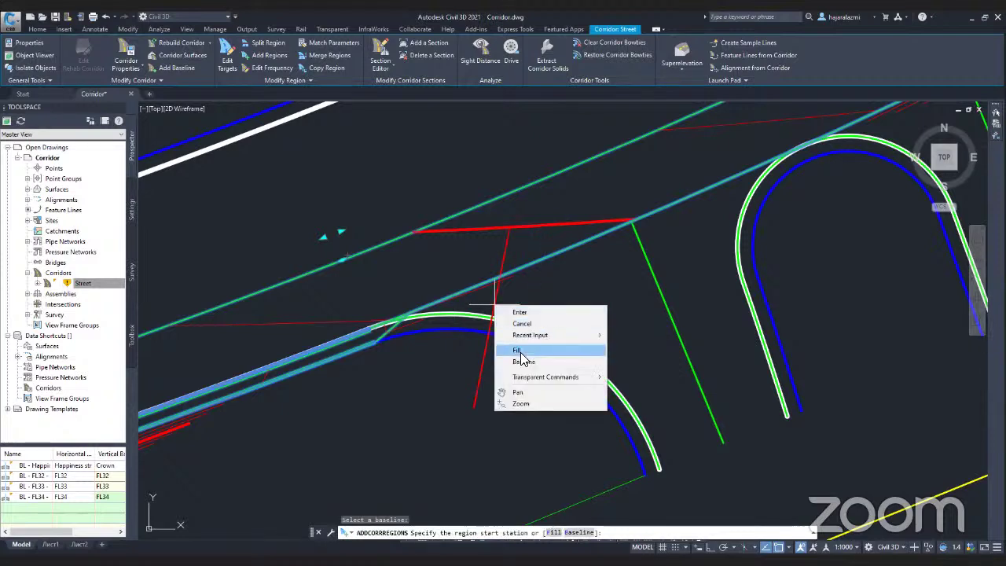
pyautogui.click(521, 353)
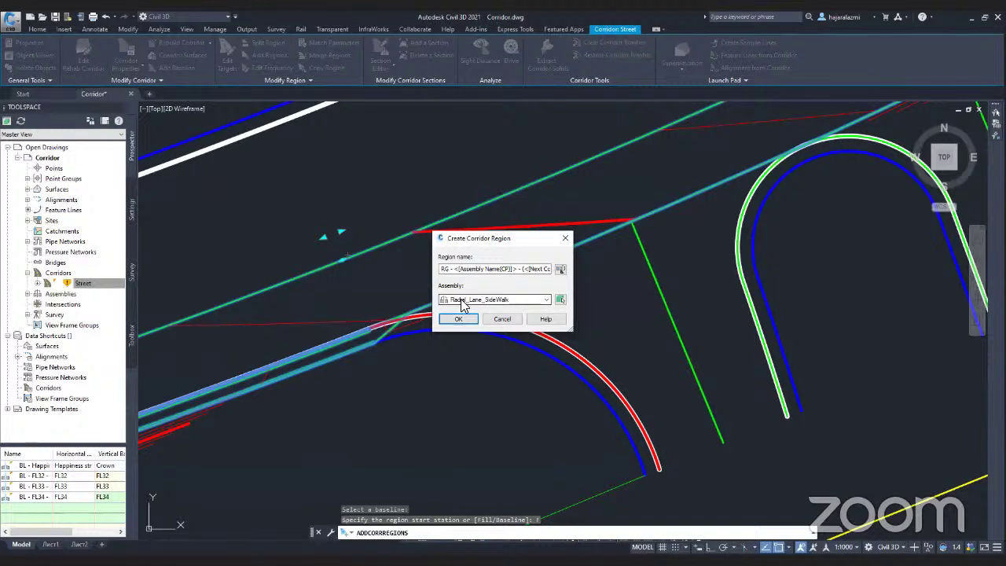
pyautogui.click(465, 301)
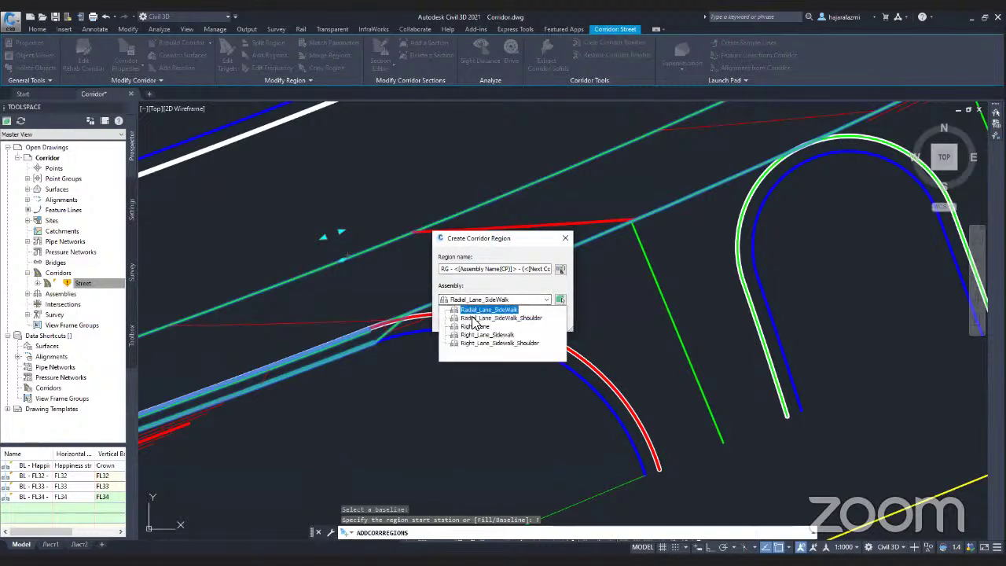
pyautogui.click(473, 312)
pyautogui.click(458, 319)
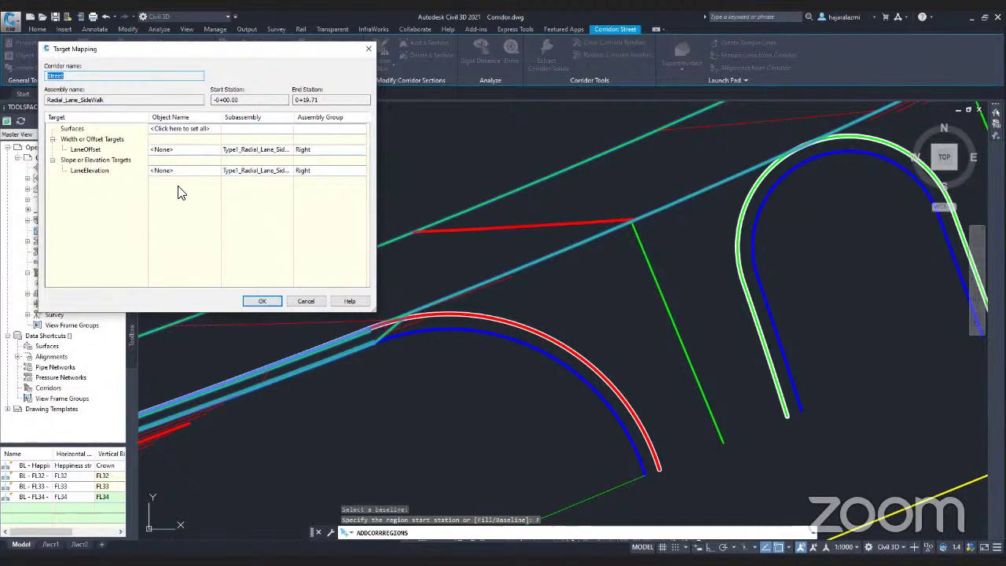
# - Set the LaneOffset target to the street edge feature line and the adjoining driveway line, naming them with the default name template
pyautogui.click(181, 150)
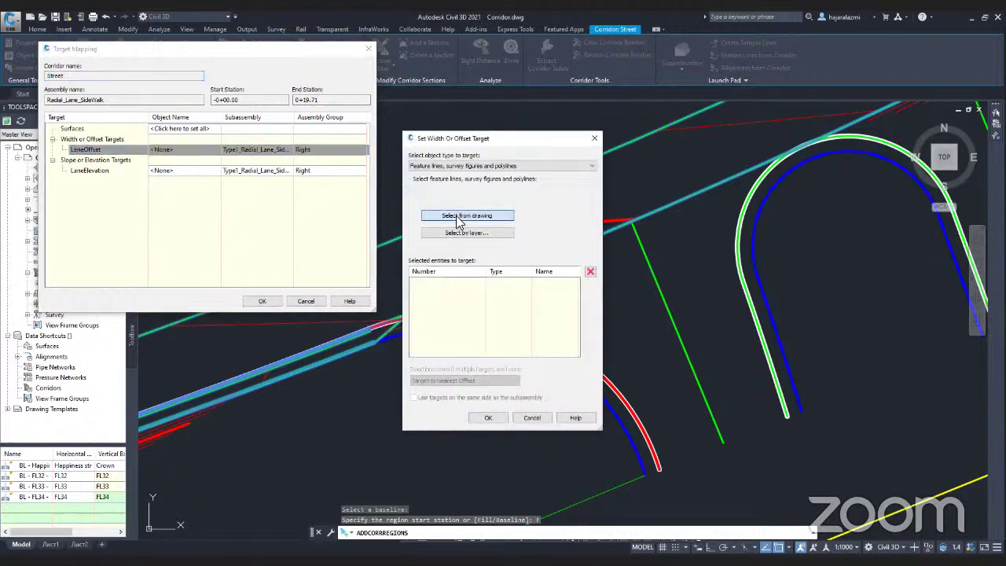
pyautogui.click(467, 215)
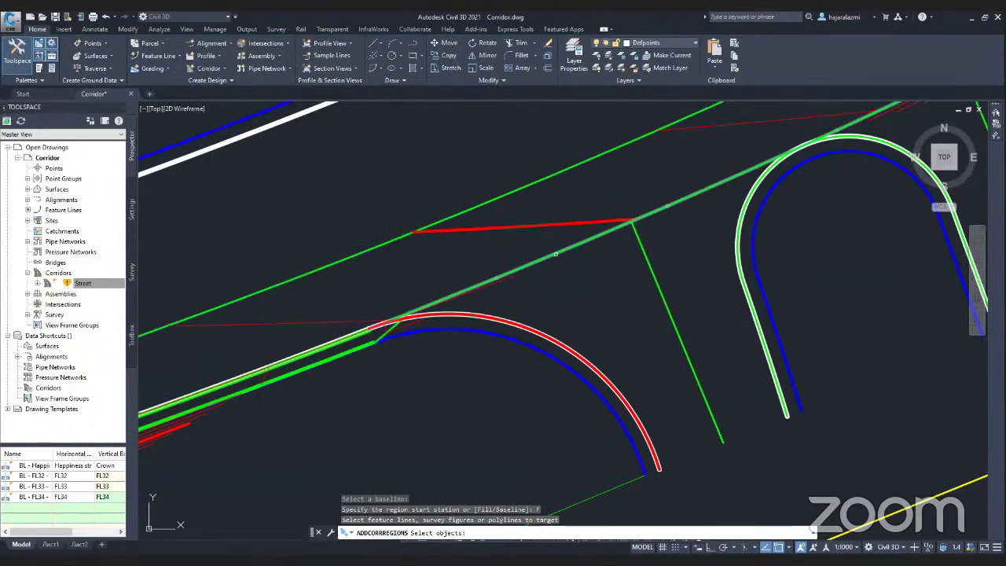
pyautogui.click(555, 254)
pyautogui.click(653, 269)
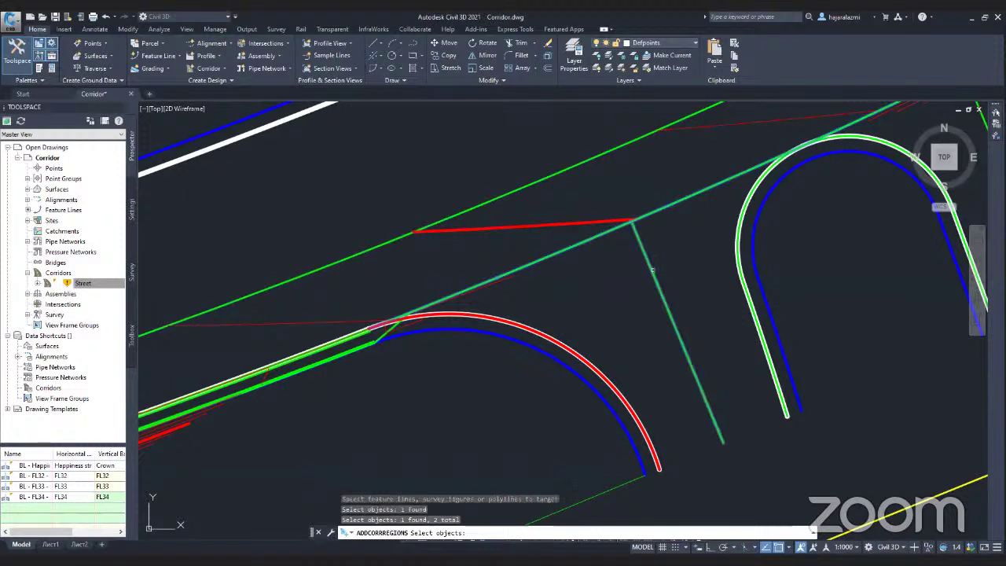
pyautogui.press('Return')
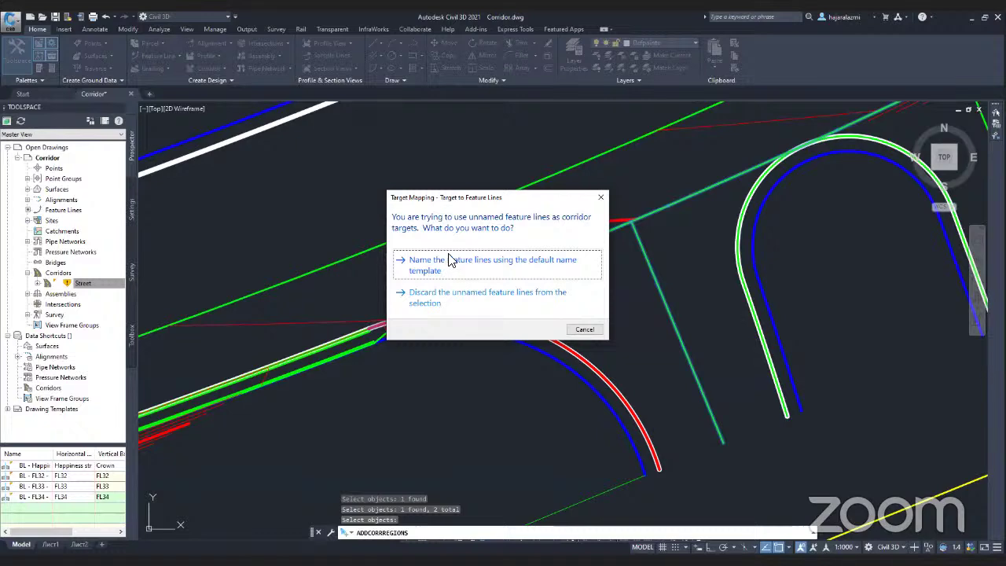
pyautogui.click(494, 269)
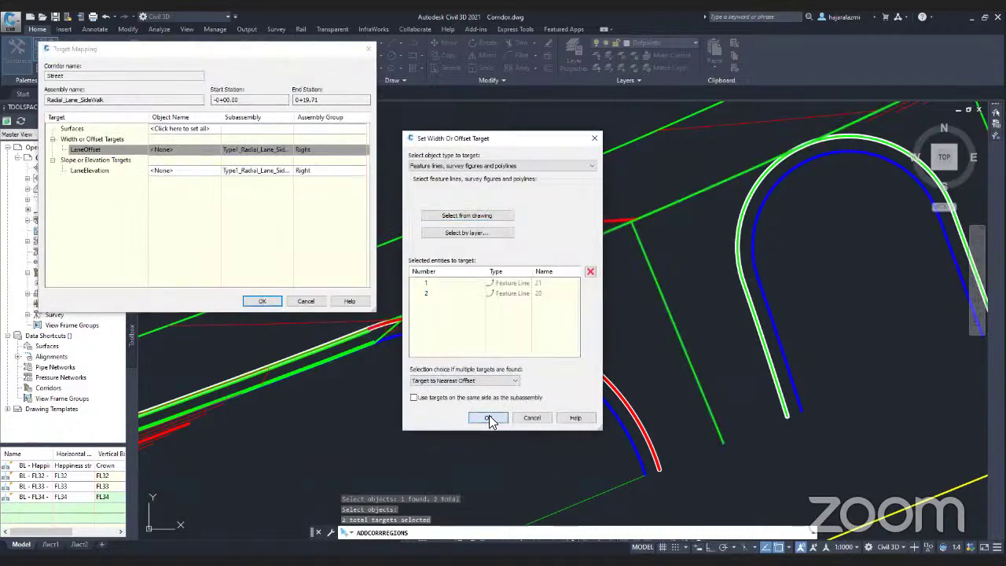
pyautogui.click(490, 416)
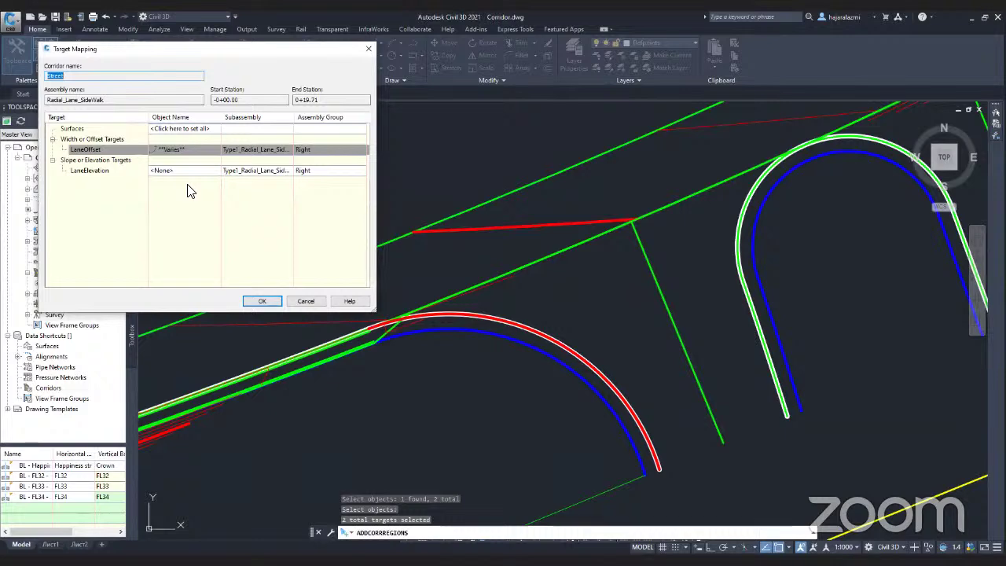
# - Set the LaneElevation target to the same street edge and driveway feature lines, accept the target mapping, and finish adding regions
pyautogui.click(174, 169)
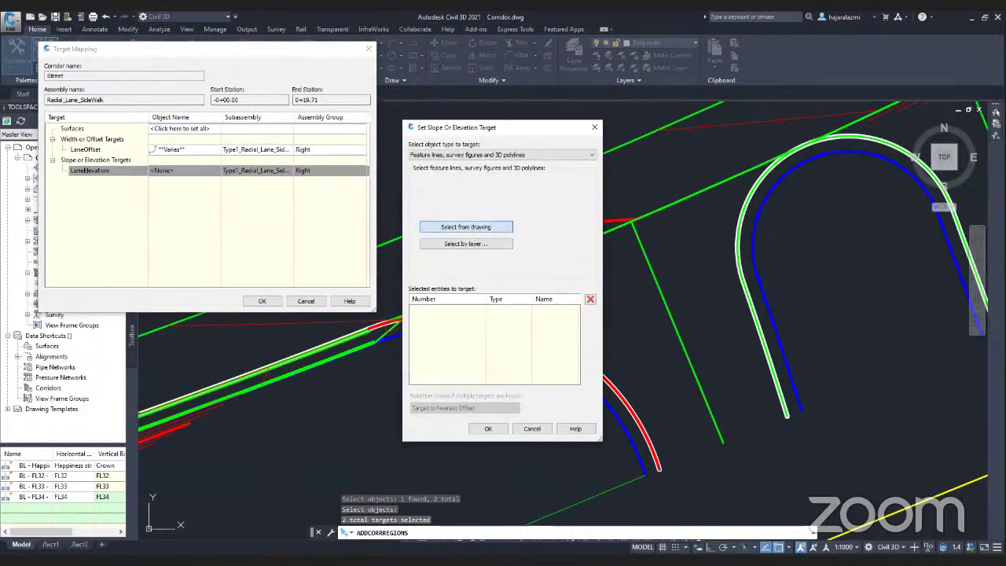
pyautogui.click(466, 226)
pyautogui.click(651, 268)
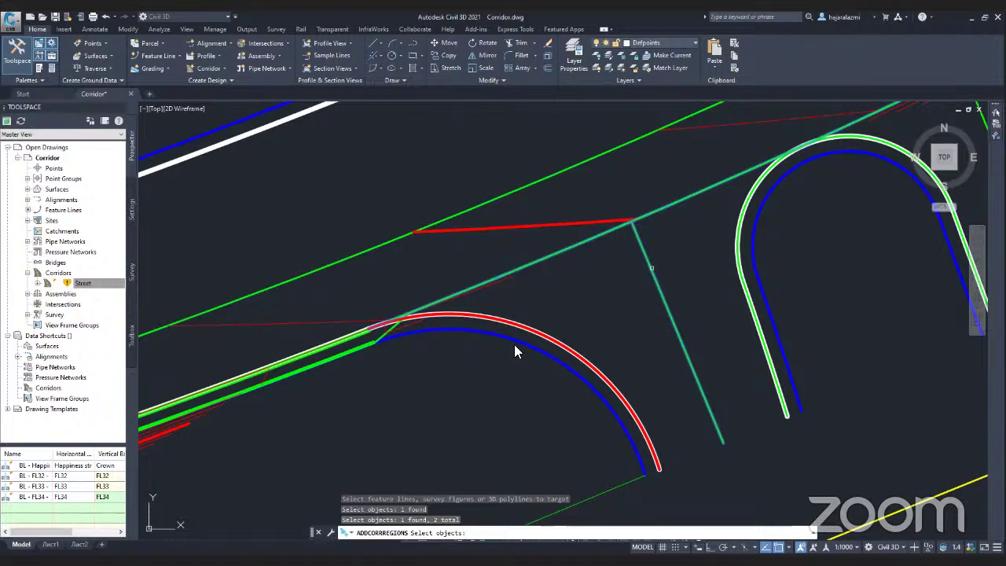
pyautogui.press('Return')
pyautogui.click(487, 428)
pyautogui.click(264, 301)
pyautogui.moveTo(708, 369); pyautogui.dragTo(475, 430, button='middle')
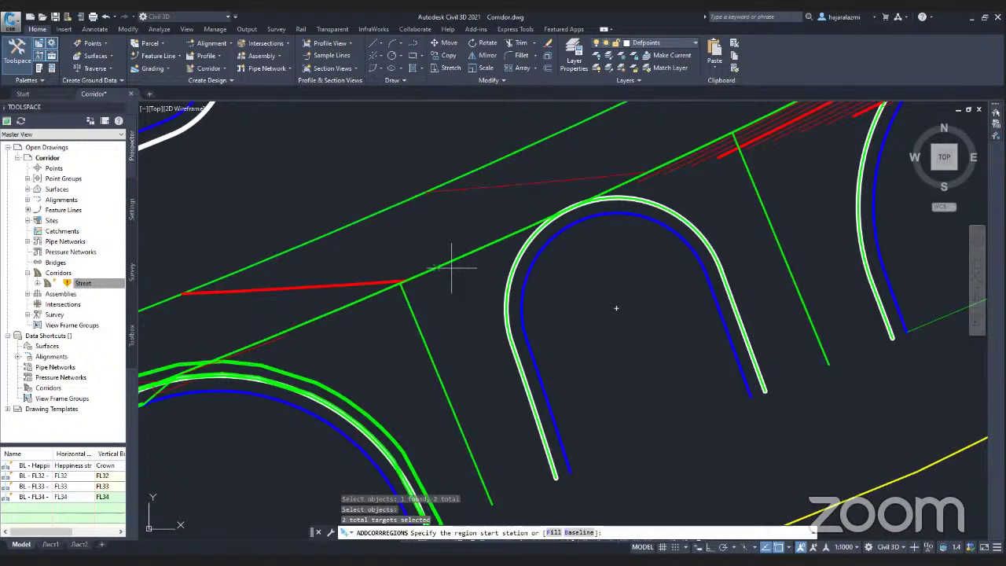
pyautogui.press('Escape')
pyautogui.press('Escape')
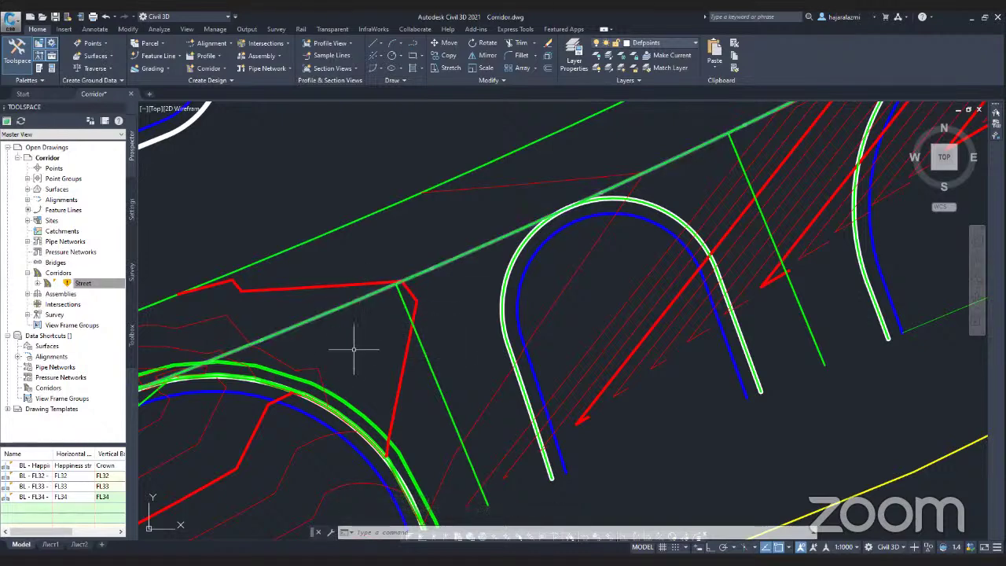
# - Add a Street corridor region filling the whole middle U-shaped driveway curve baseline, using the Radial_Lane_SideWalk assembly
pyautogui.click(338, 400)
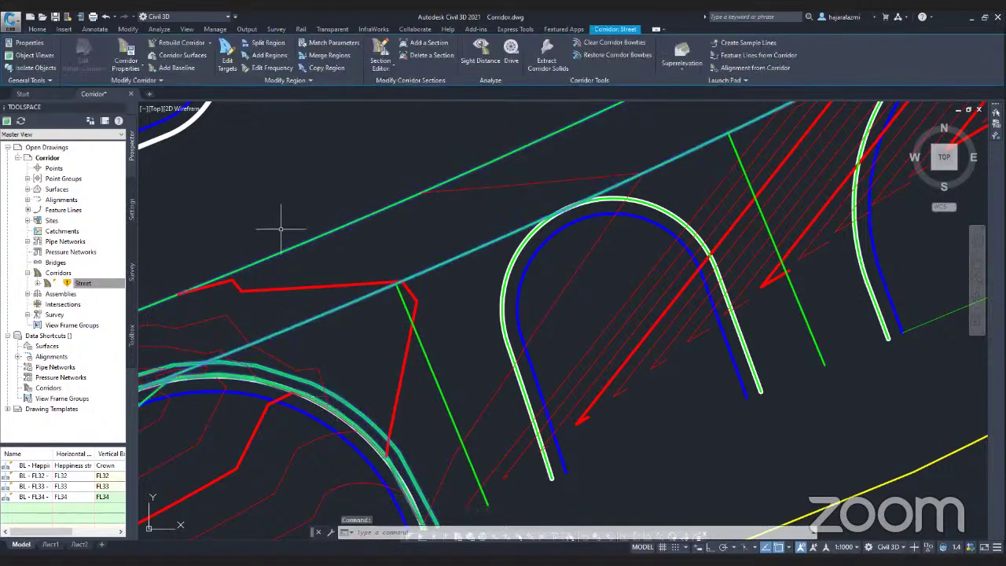
pyautogui.click(264, 56)
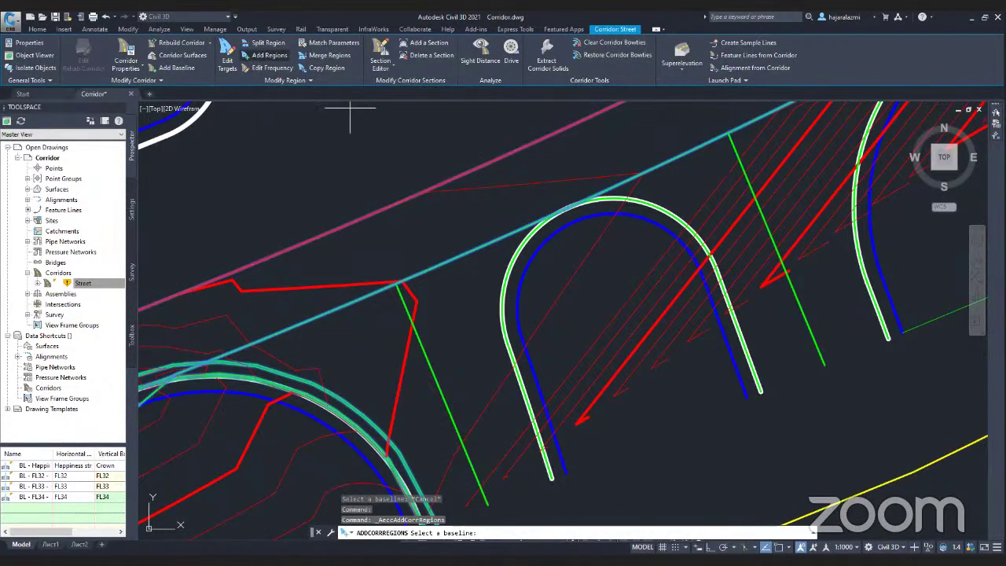
pyautogui.click(501, 287)
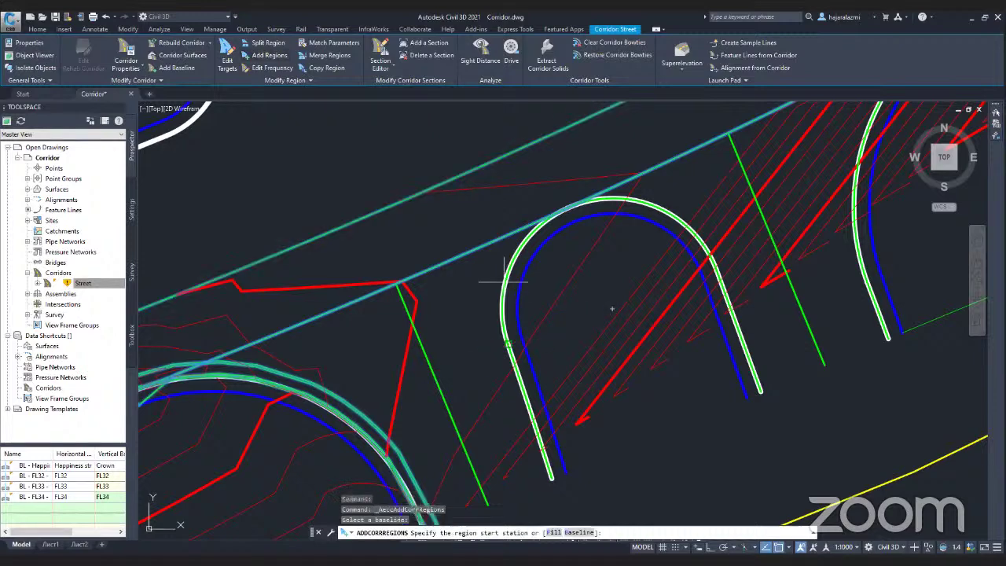
pyautogui.rightClick(532, 399)
pyautogui.click(532, 387)
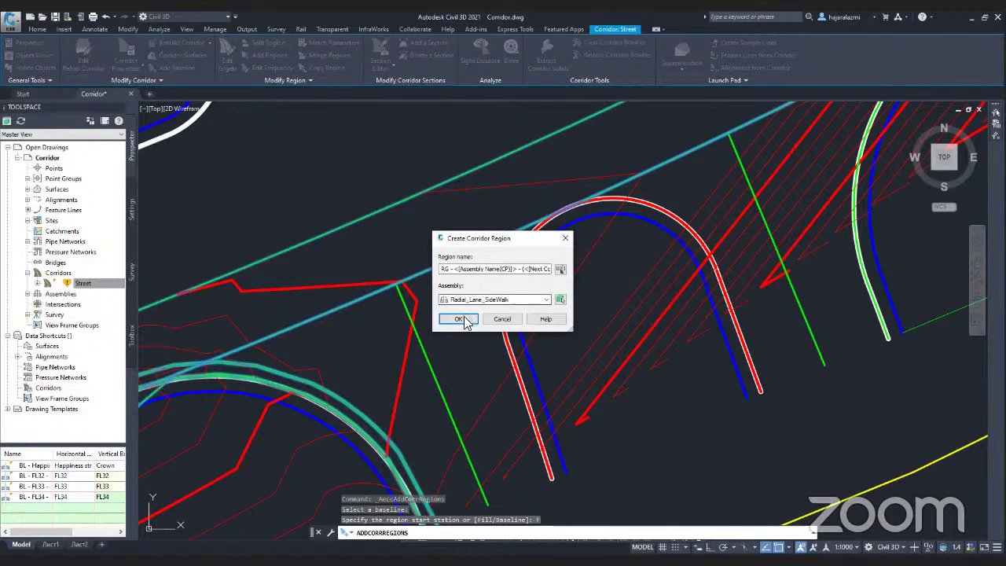
pyautogui.click(461, 320)
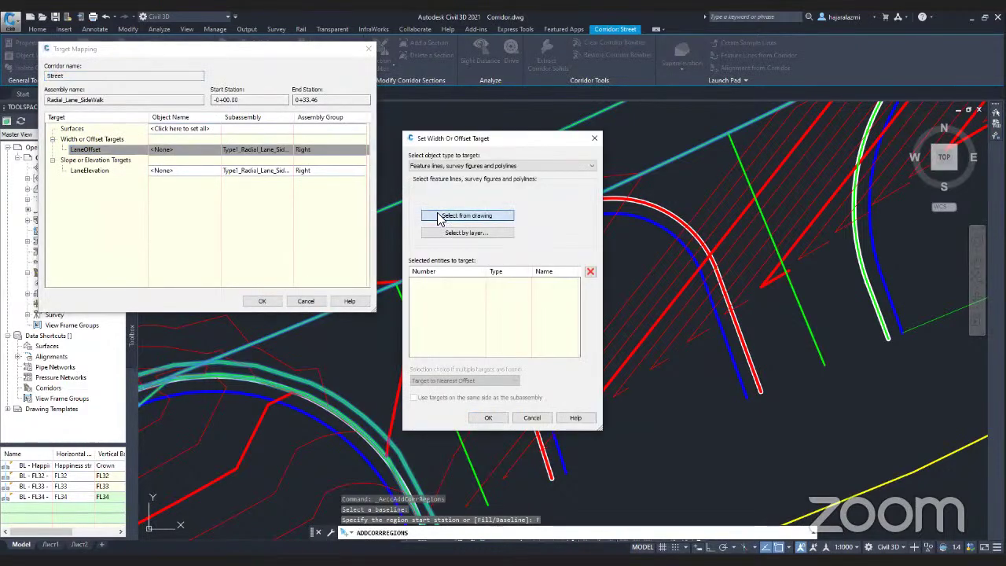
# - Set the LaneOffset target to the street edge and the driveway lines on both sides of the U-shaped curve, naming them with the default name template
pyautogui.click(438, 214)
pyautogui.click(452, 261)
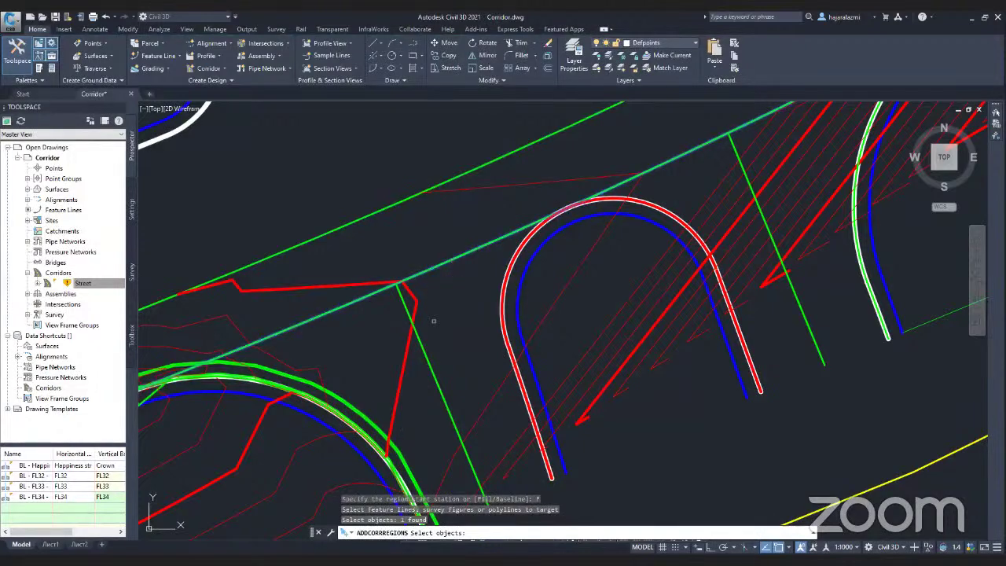
pyautogui.click(422, 344)
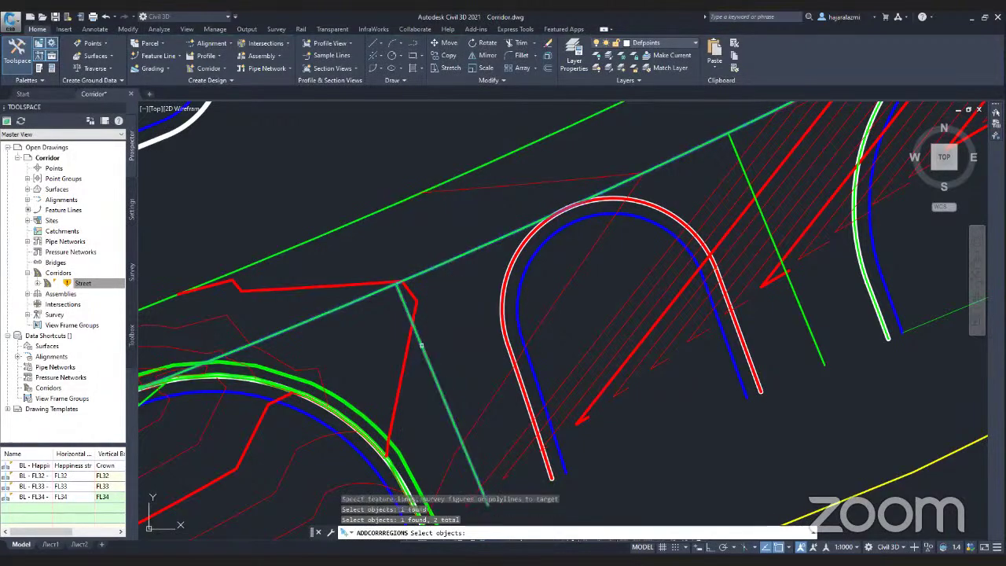
pyautogui.click(747, 179)
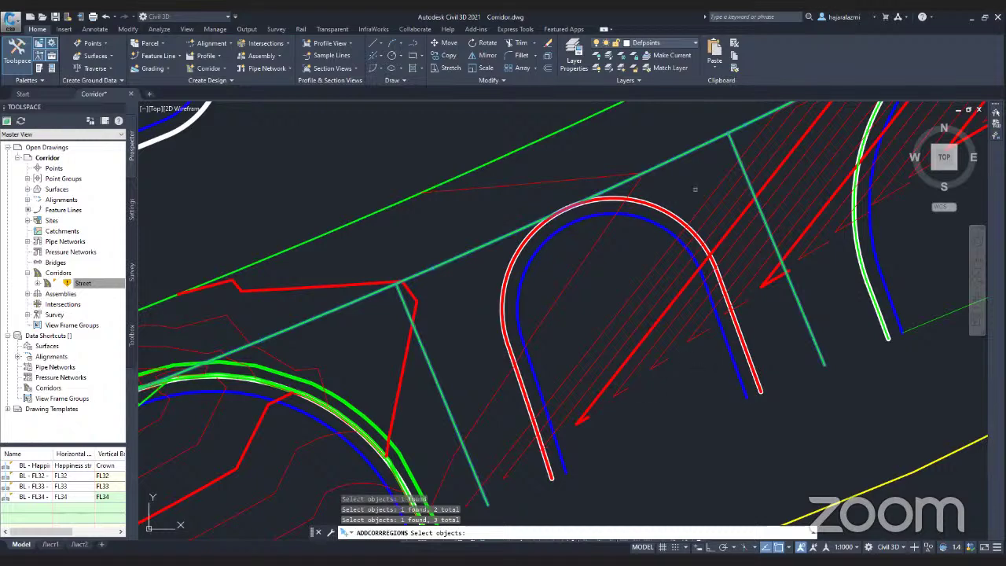
pyautogui.moveTo(649, 340)
pyautogui.mouseDown(button='middle')
pyautogui.moveTo(563, 366)
pyautogui.moveTo(490, 338)
pyautogui.mouseUp(button='middle')
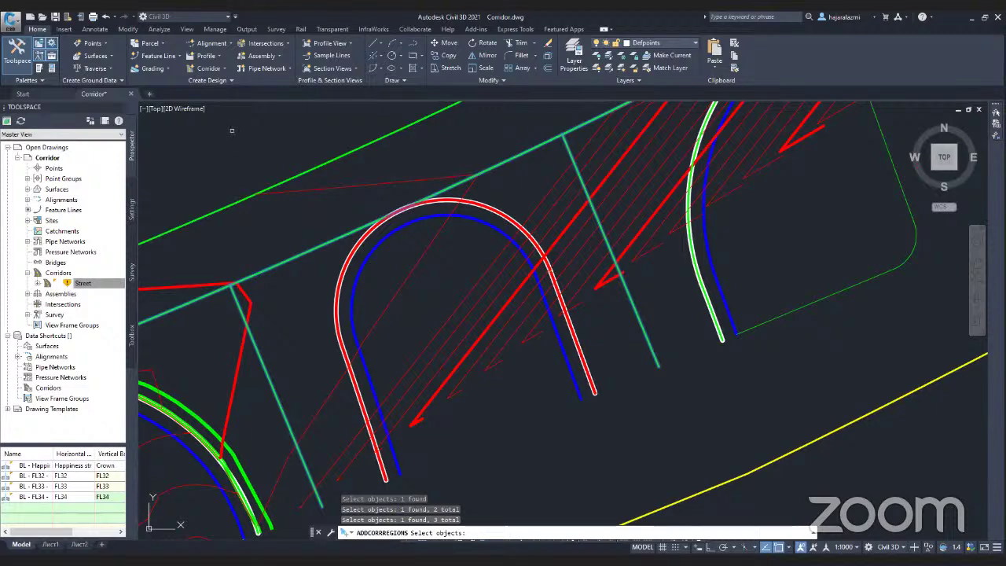
pyautogui.press('Return')
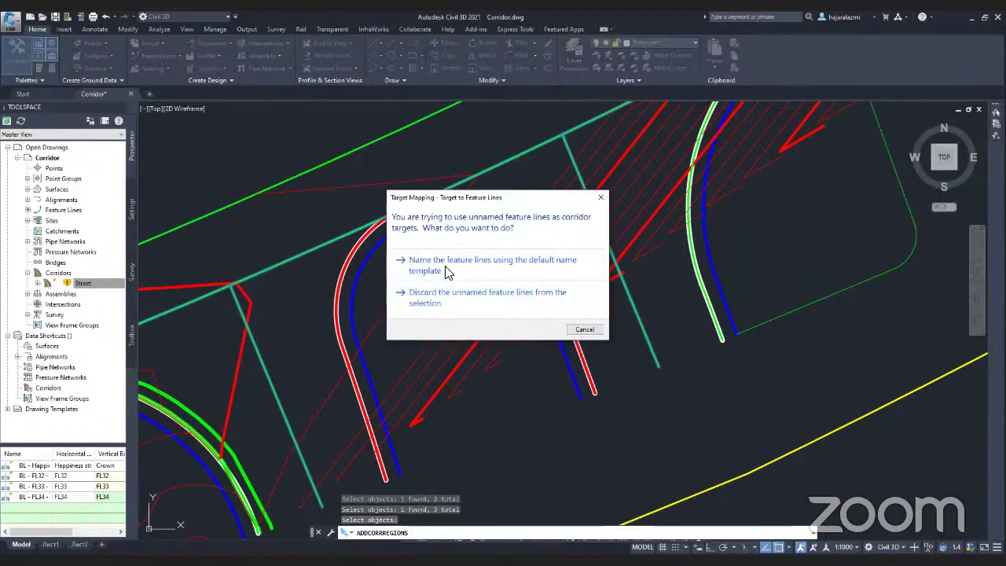
pyautogui.click(456, 264)
pyautogui.click(488, 417)
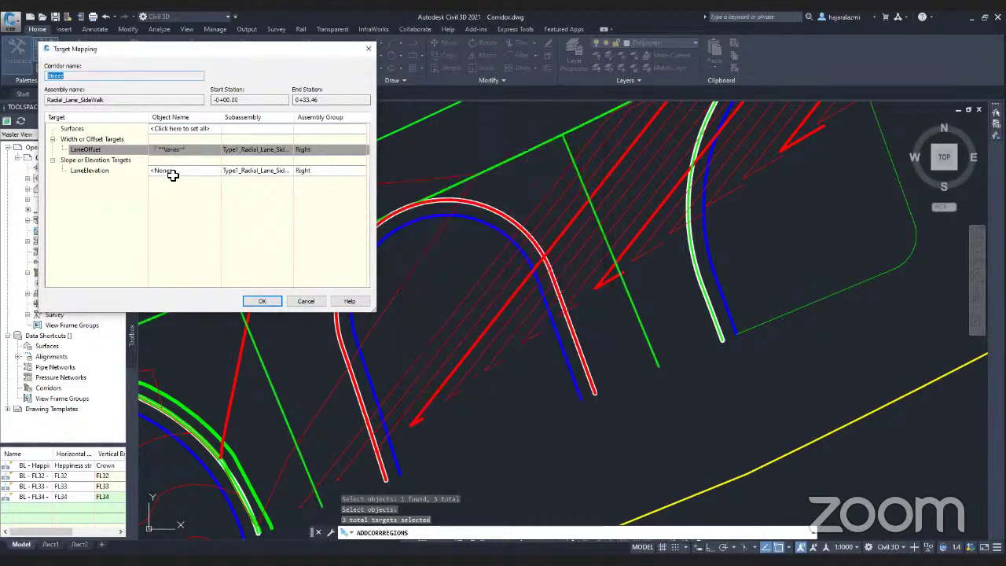
# - Set the LaneElevation target to the same street edge and two driveway feature lines, accept the target mapping, and finish adding regions
pyautogui.click(165, 170)
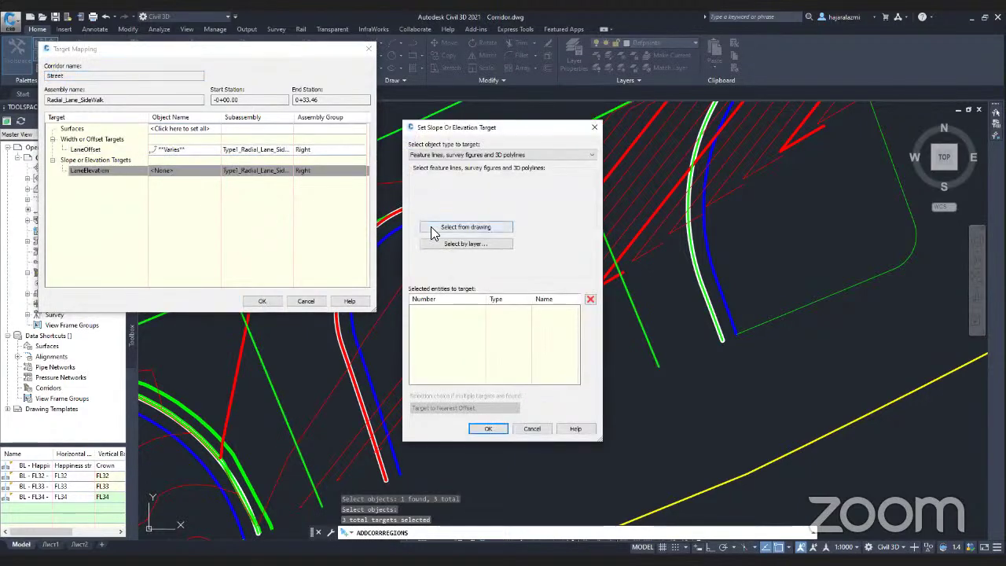
pyautogui.click(431, 230)
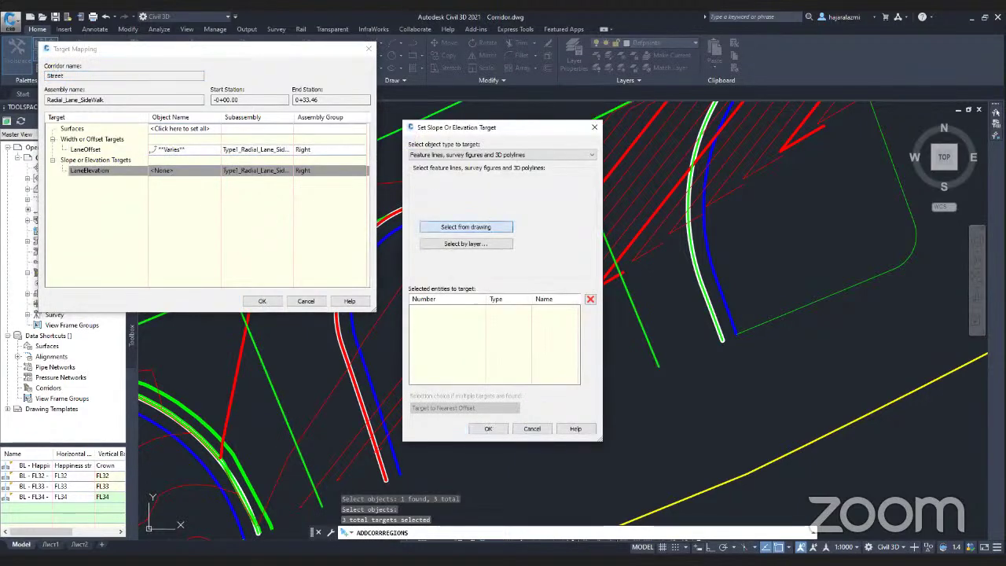
pyautogui.click(246, 322)
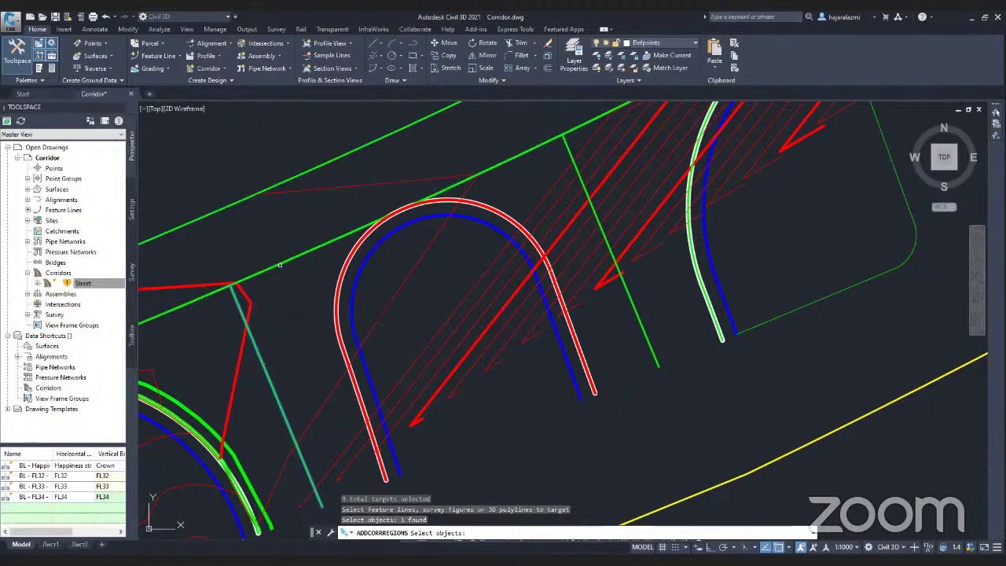
pyautogui.click(301, 251)
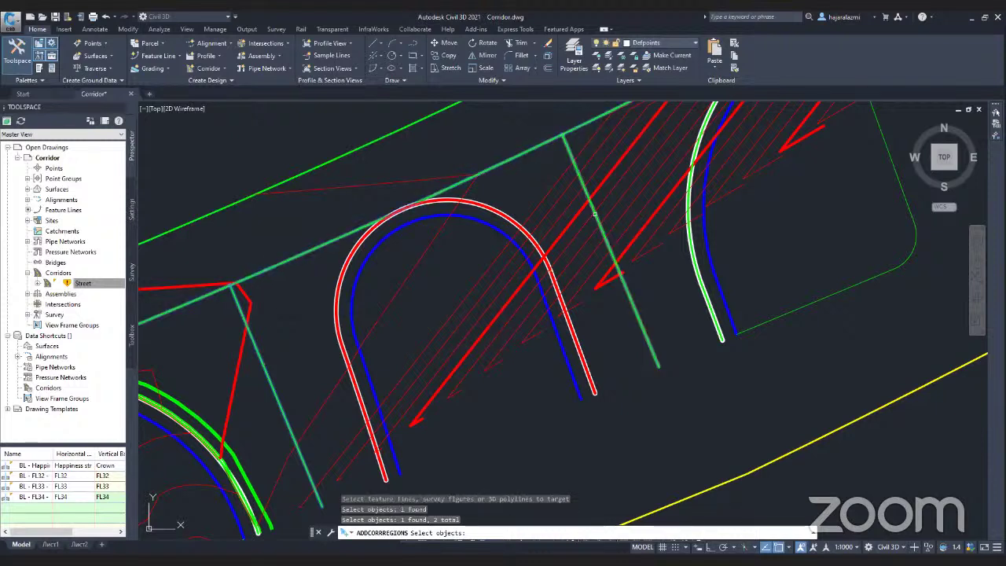
pyautogui.click(595, 213)
pyautogui.press('Return')
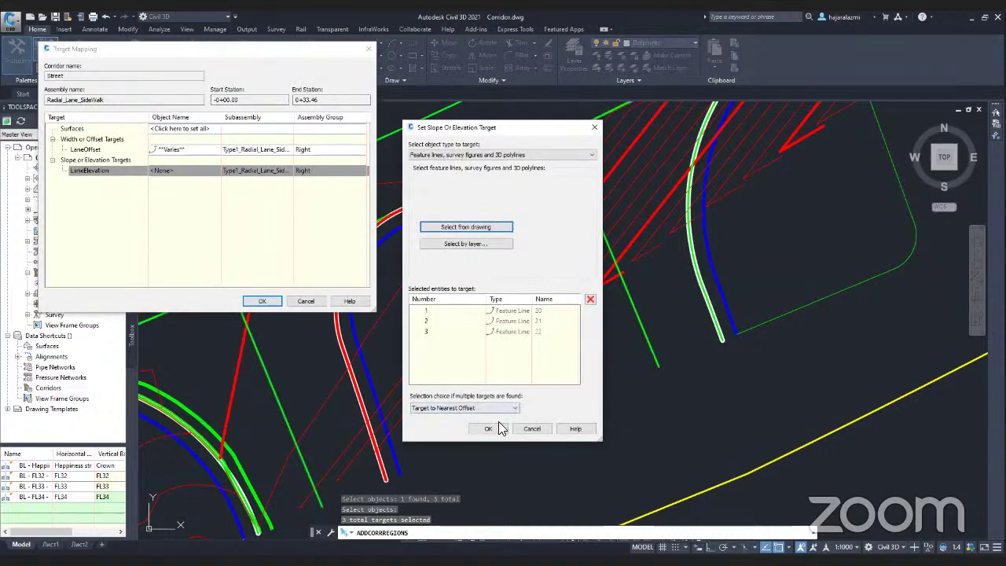
pyautogui.click(501, 430)
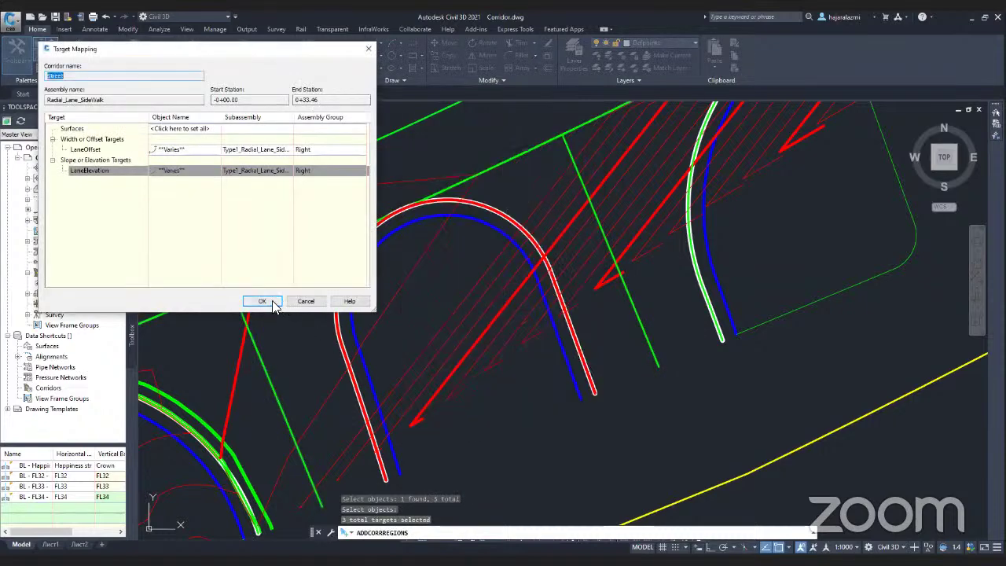
pyautogui.click(262, 302)
pyautogui.scroll(3, 601, 291)
pyautogui.moveTo(602, 288)
pyautogui.mouseDown(button='middle')
pyautogui.moveTo(577, 307)
pyautogui.moveTo(454, 292)
pyautogui.moveTo(534, 259)
pyautogui.moveTo(452, 290)
pyautogui.mouseUp(button='middle')
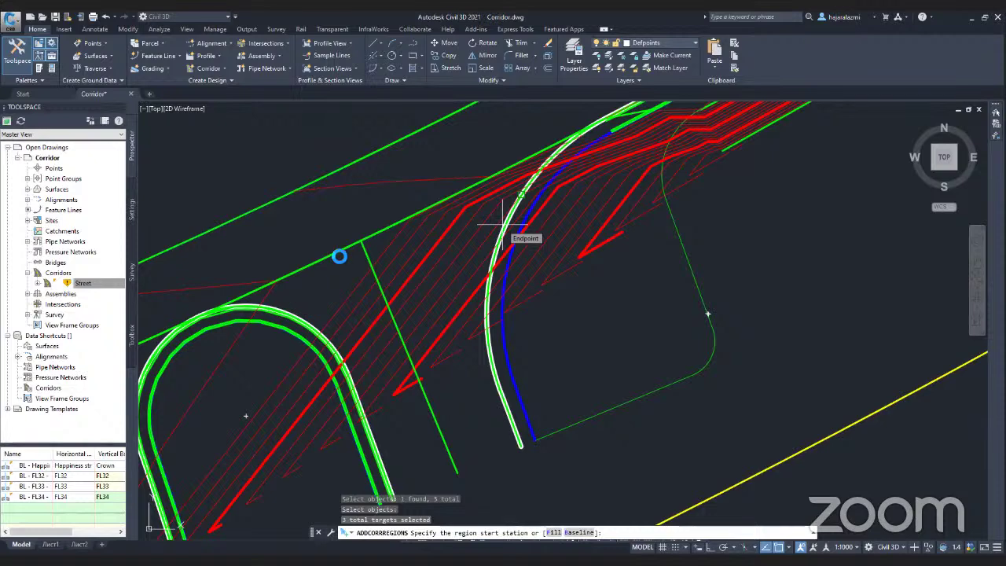
pyautogui.press('Escape')
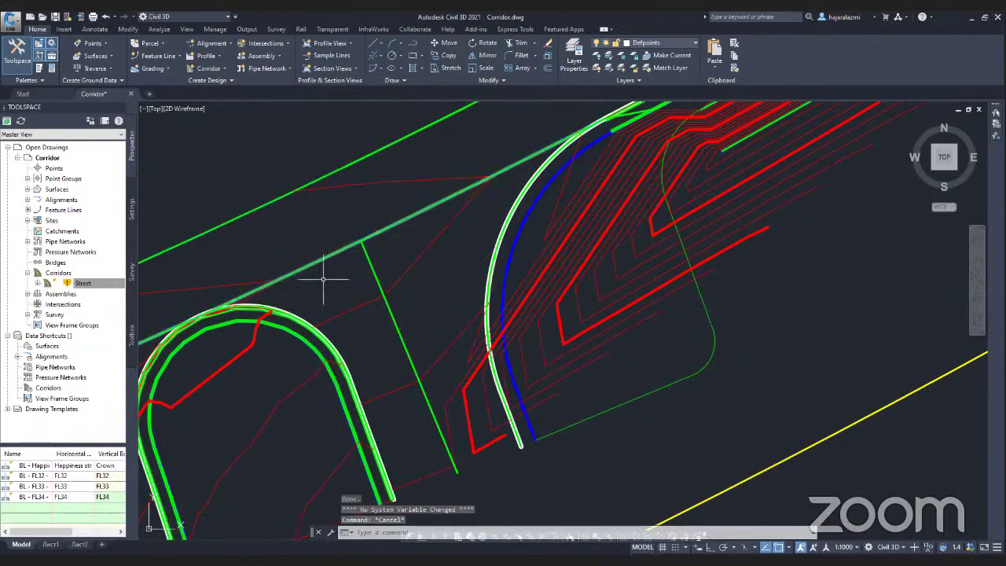
# - Add a Street corridor region filling the whole right driveway curve baseline, using the Radial_Lane_SideWalk assembly
pyautogui.click(304, 343)
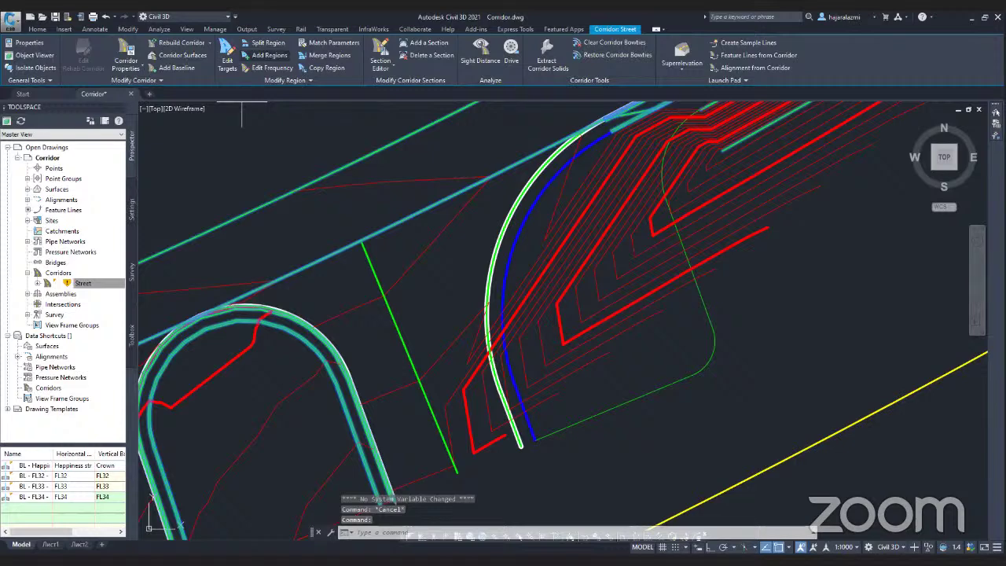
pyautogui.click(264, 55)
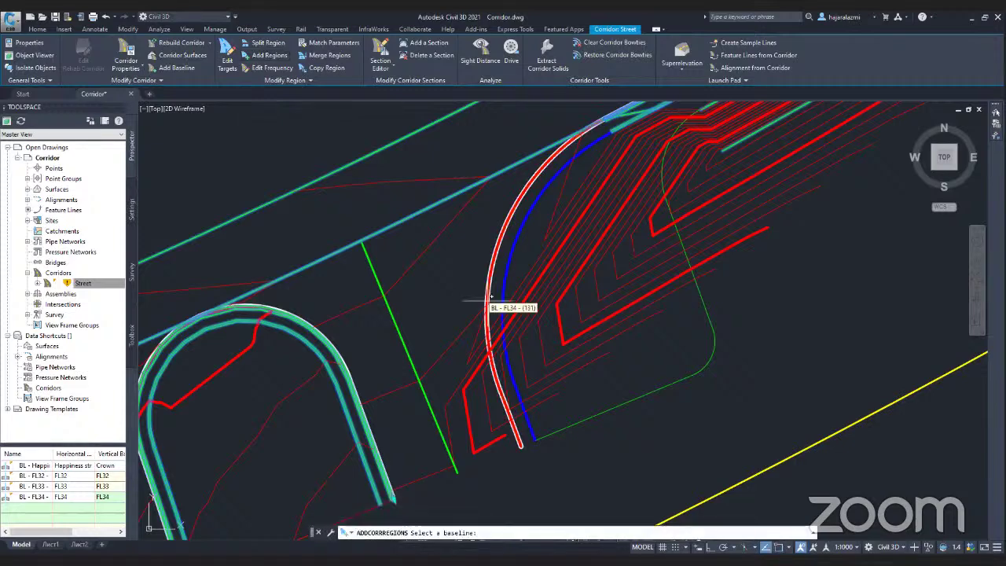
pyautogui.click(490, 299)
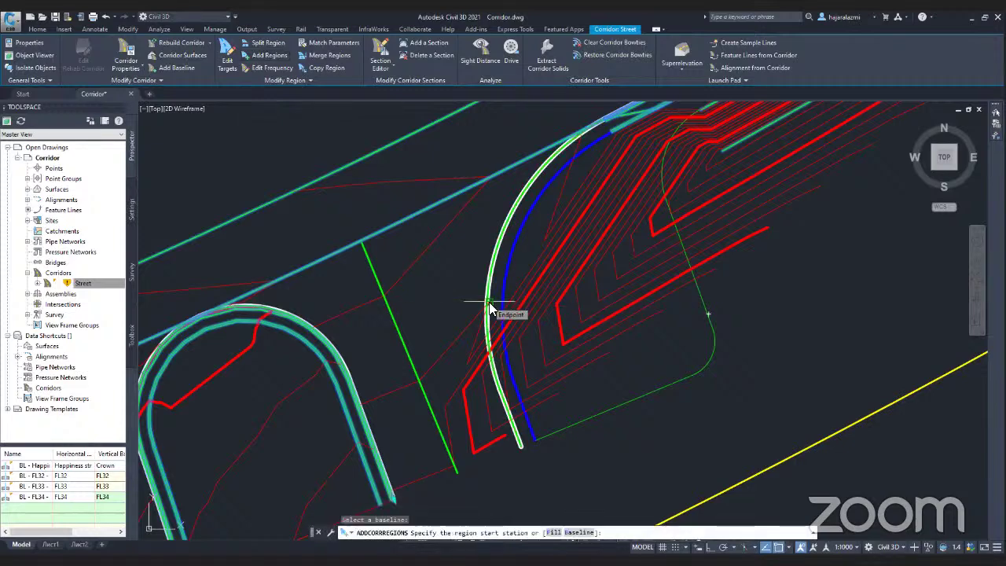
pyautogui.write('F')
pyautogui.press('Return')
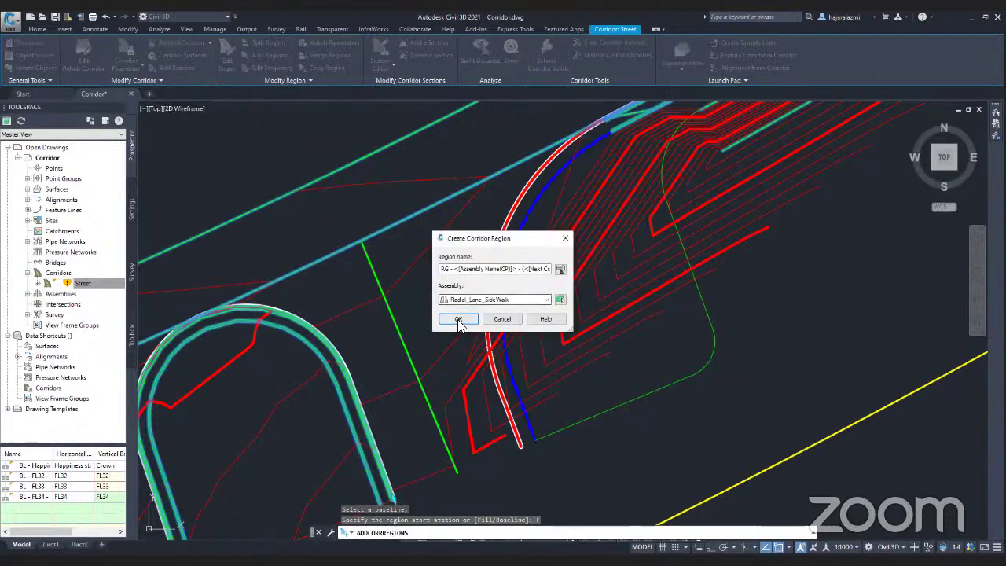
# - Set the right curve region's LaneOffset target to the street edge feature line and the adjoining driveway line
pyautogui.click(205, 150)
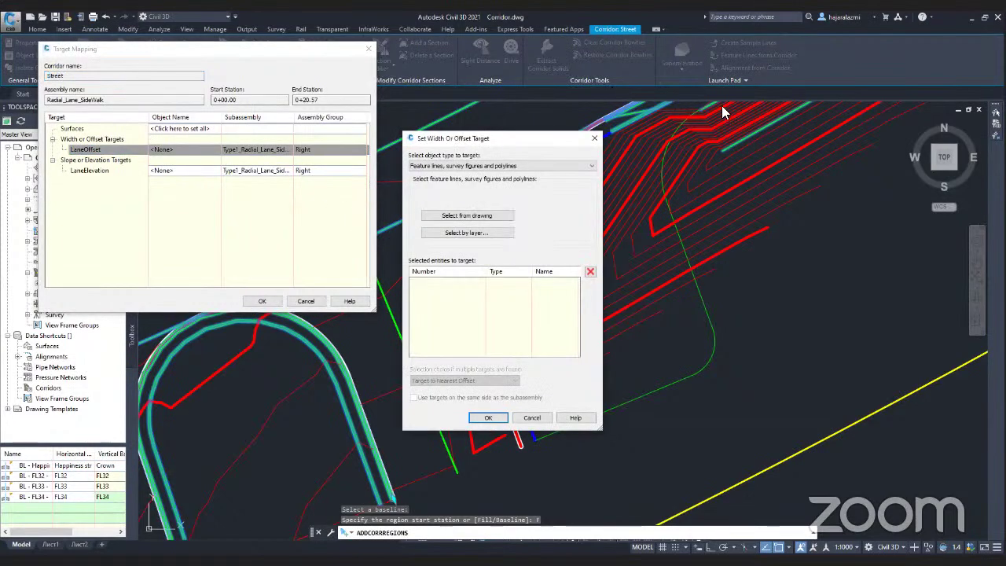
pyautogui.click(482, 218)
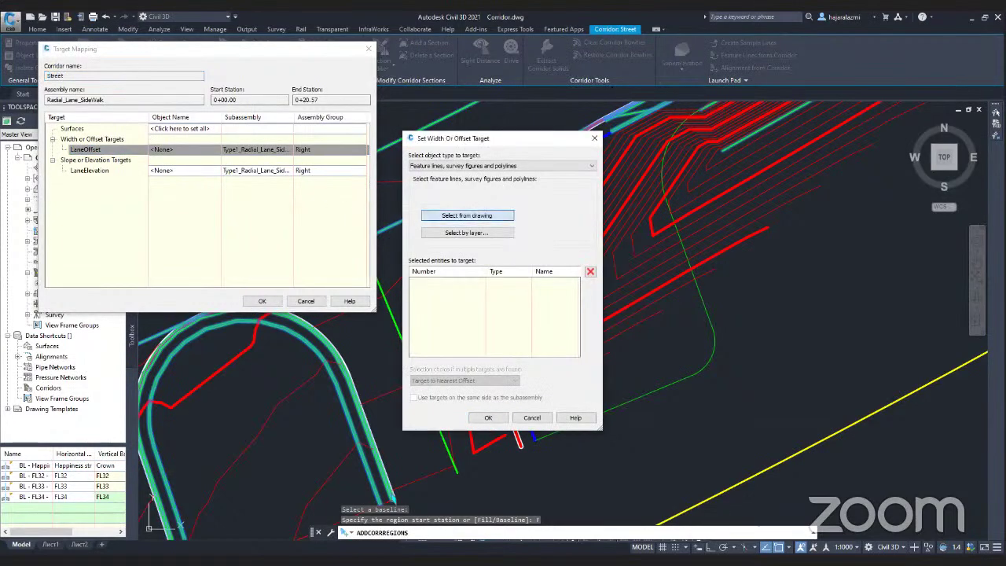
pyautogui.click(388, 226)
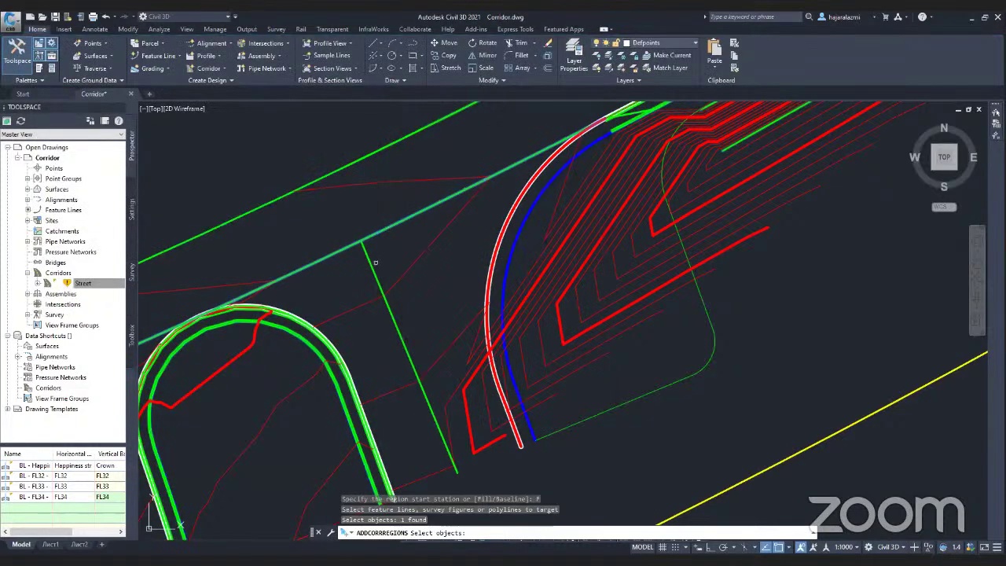
pyautogui.click(371, 264)
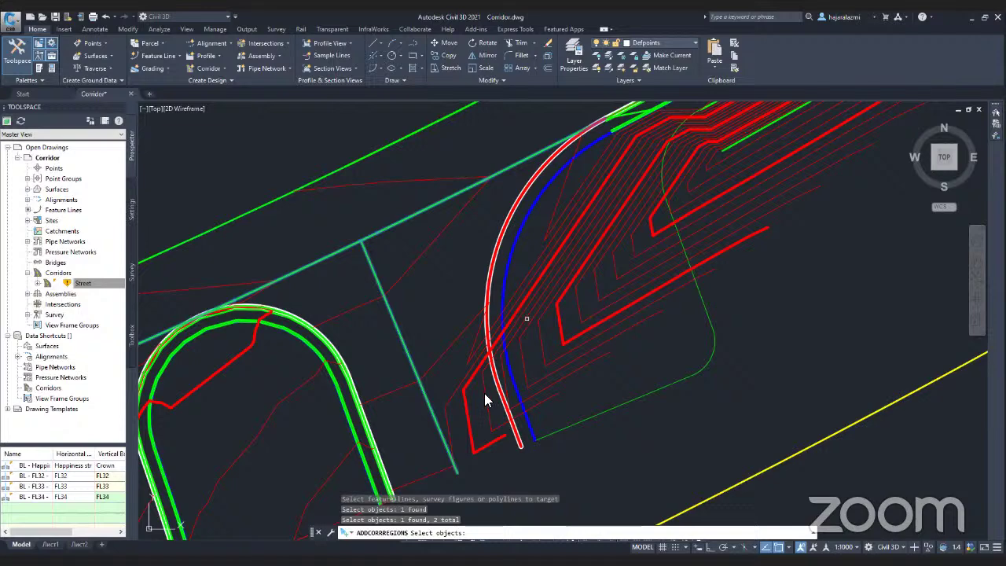
pyautogui.press('Return')
pyautogui.click(487, 417)
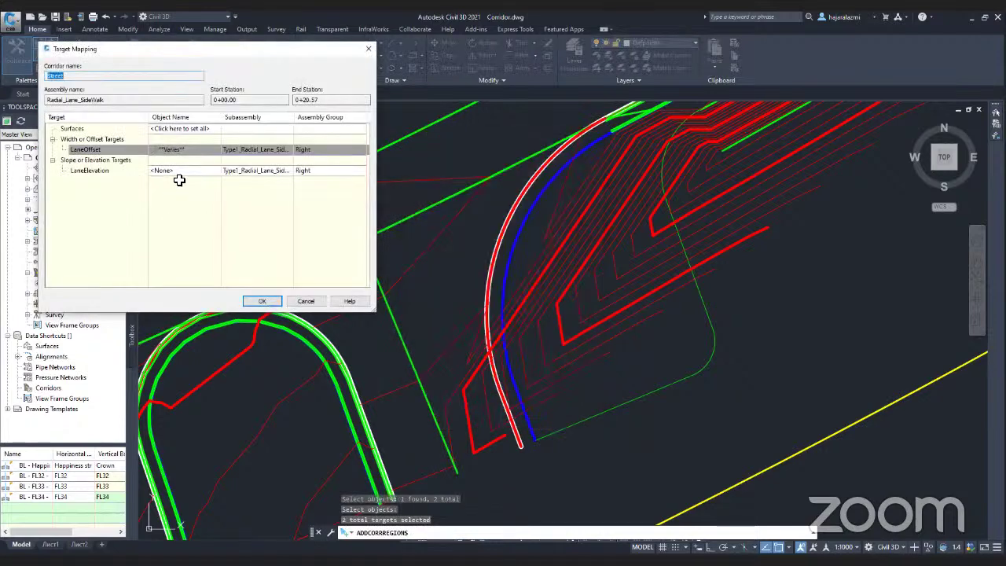
# - Set the right curve region's LaneElevation target to the same street edge and driveway feature lines, and accept the target mapping
pyautogui.click(175, 171)
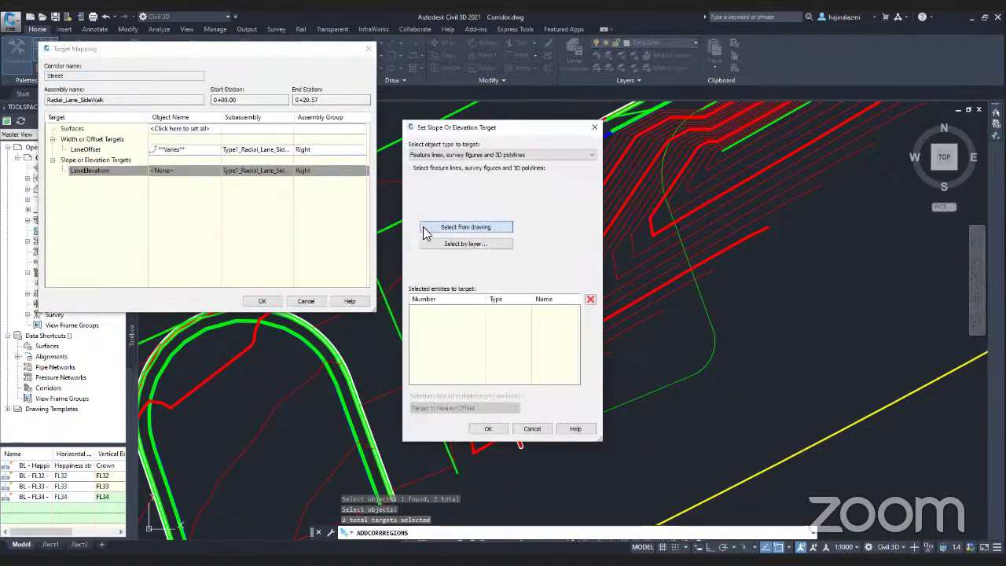
pyautogui.click(466, 227)
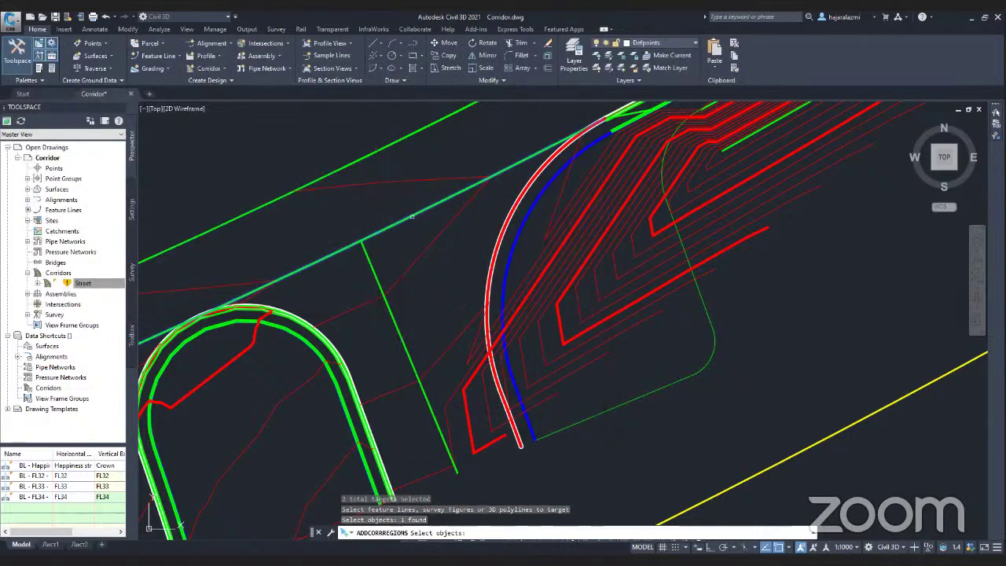
pyautogui.click(377, 281)
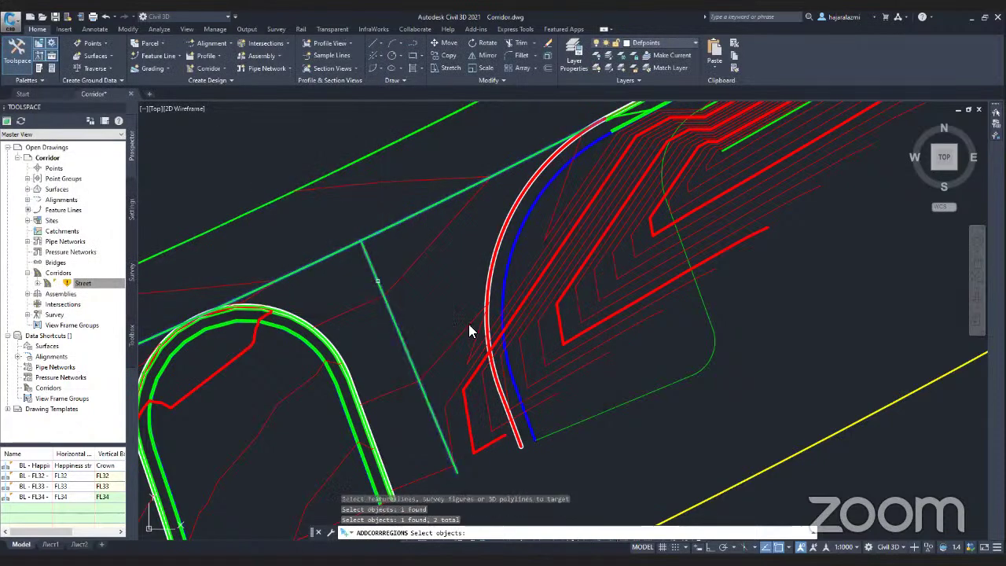
pyautogui.press('Return')
pyautogui.click(487, 428)
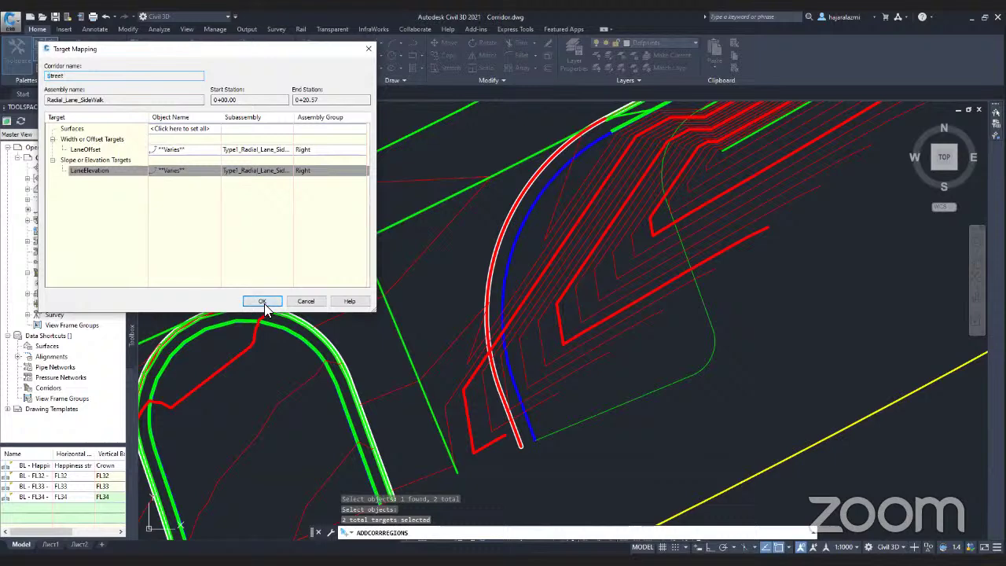
pyautogui.click(262, 301)
pyautogui.moveTo(451, 292); pyautogui.dragTo(300, 388, button='middle')
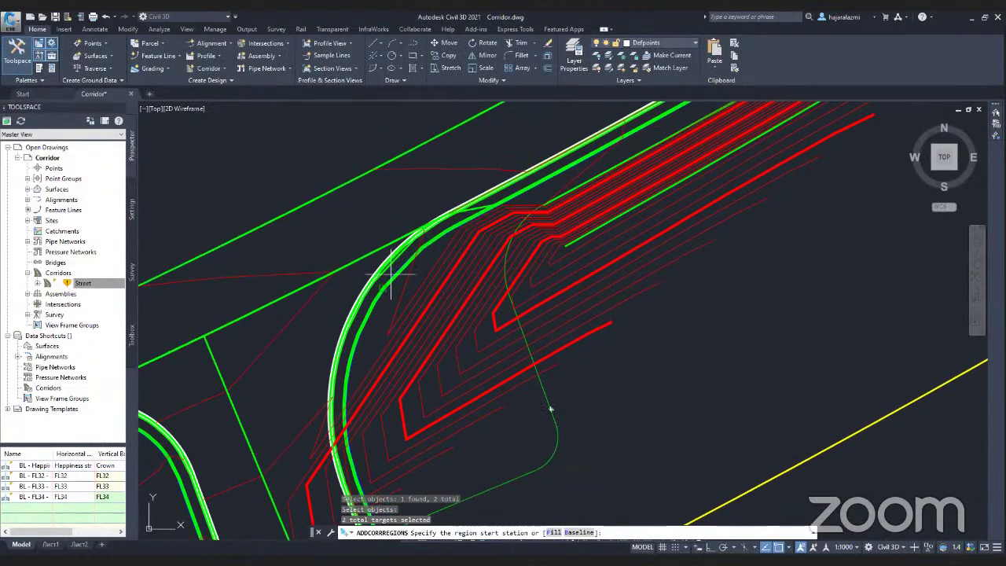
pyautogui.scroll(-5, 444, 327)
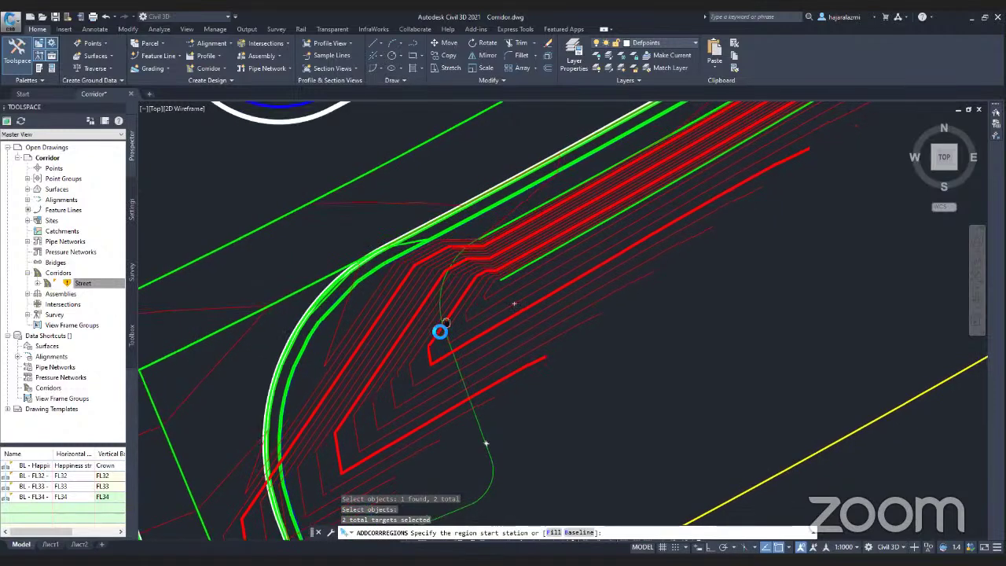
pyautogui.scroll(-3, 439, 331)
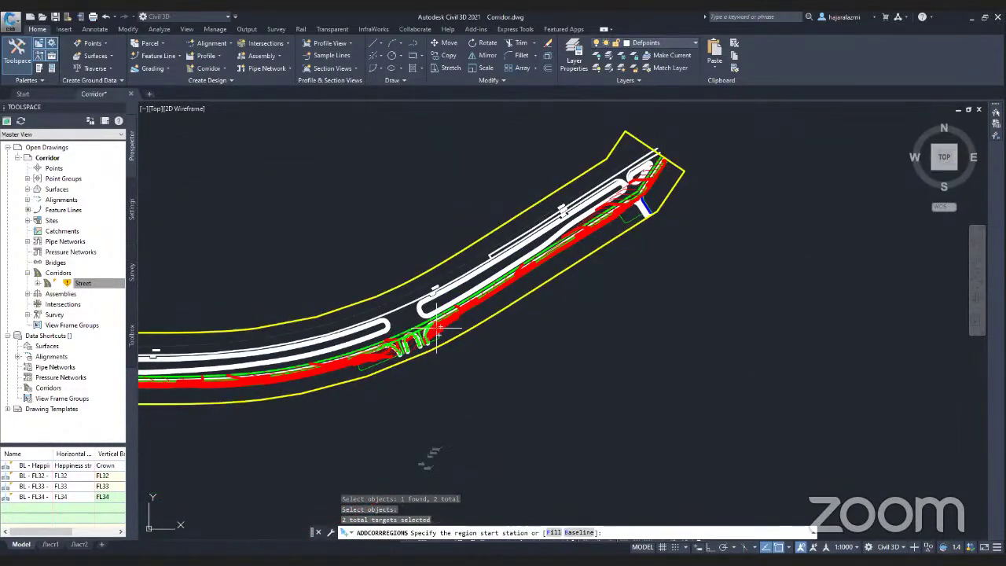
# - End the command for adding regions to the Street corridor
pyautogui.moveTo(345, 374); pyautogui.dragTo(371, 365, button='middle')
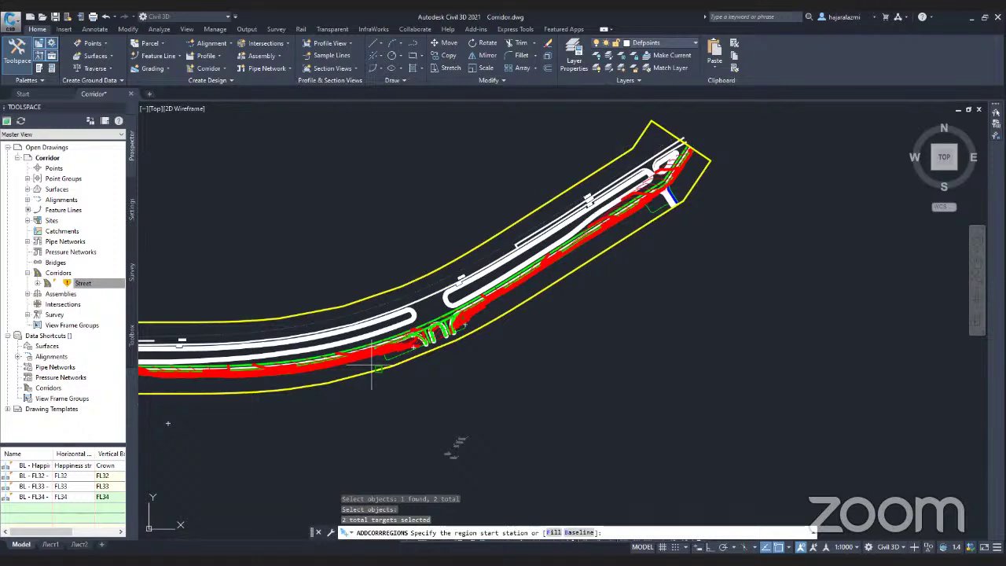
pyautogui.scroll(4, 372, 366)
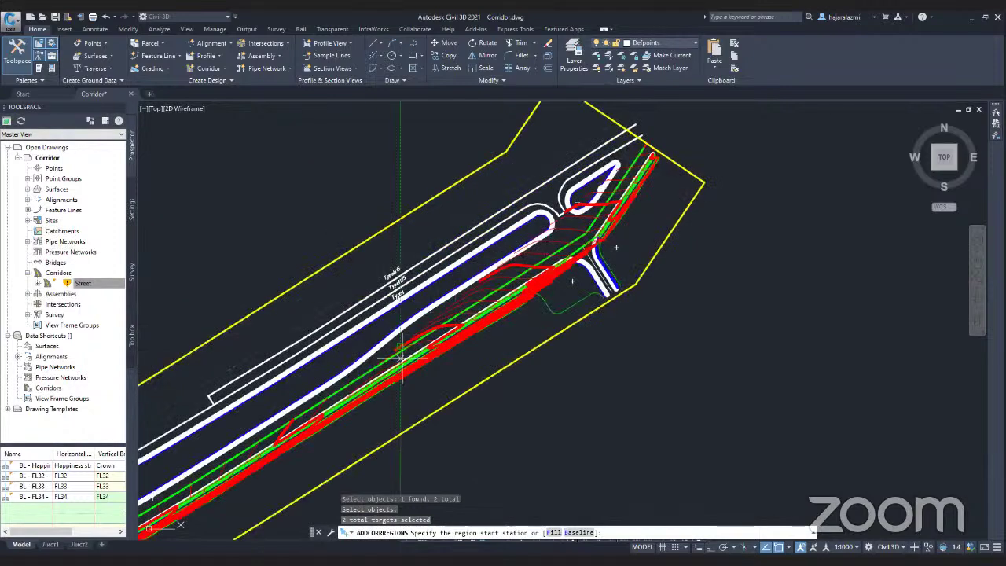
pyautogui.scroll(5, 401, 358)
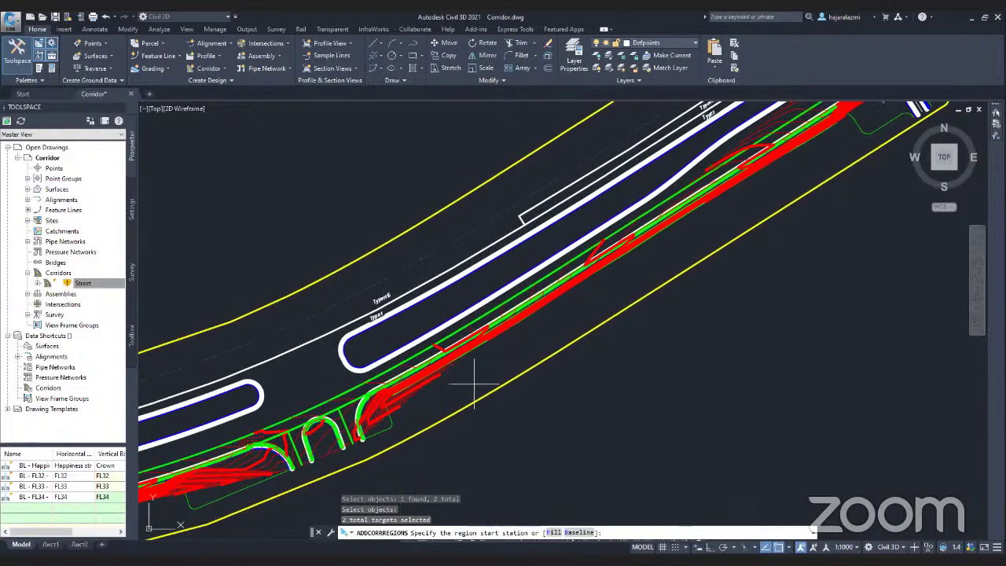
pyautogui.press('Escape')
pyautogui.press('Escape')
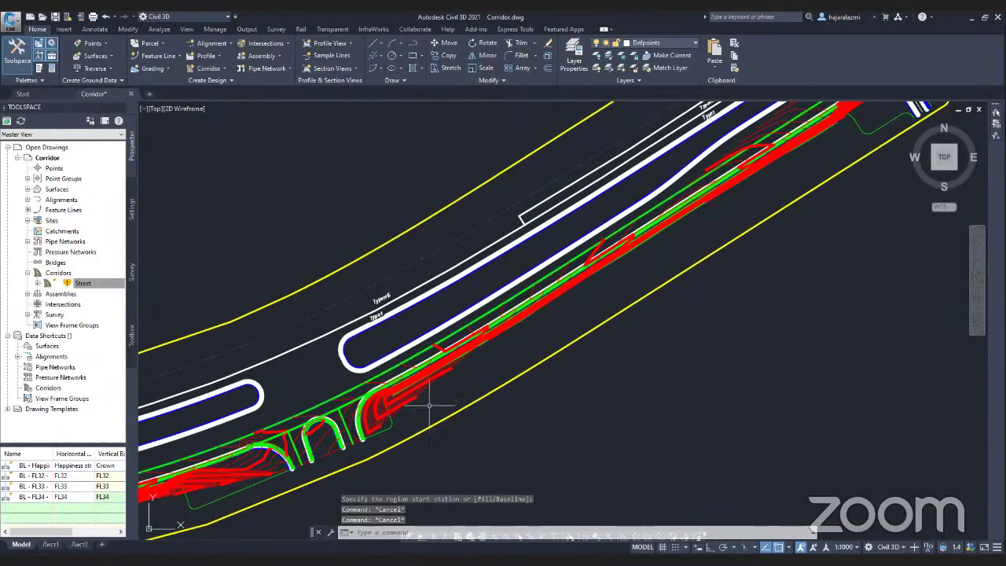
# - Select the corridor objects around the right driveway curve and open them in the Object Viewer
pyautogui.click(429, 407)
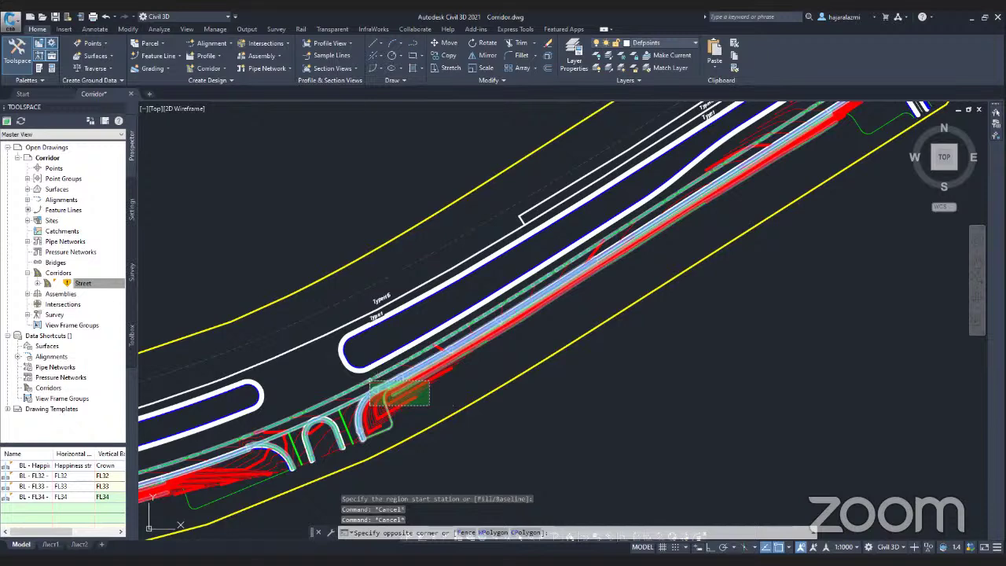
pyautogui.click(390, 421)
pyautogui.rightClick(374, 391)
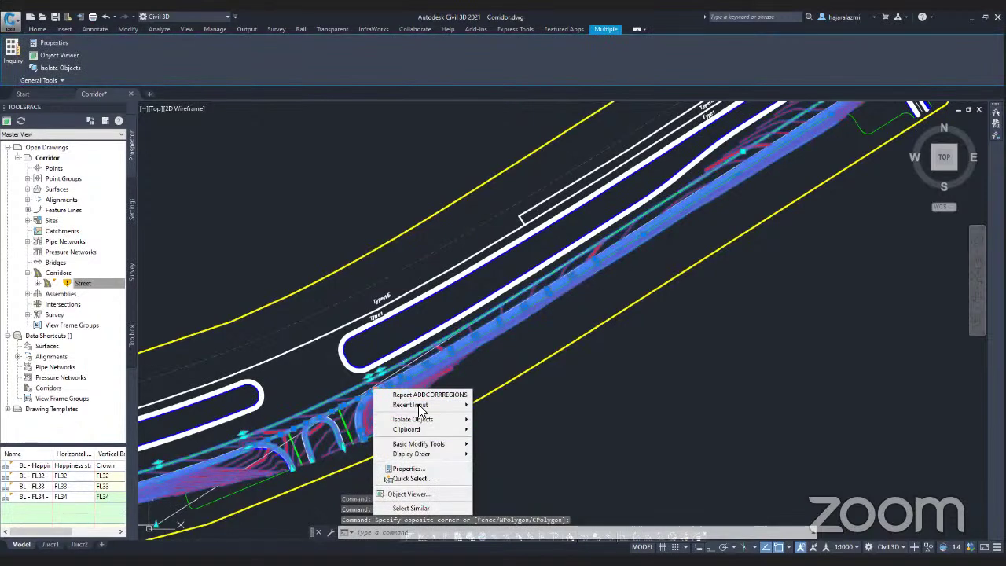
pyautogui.click(425, 494)
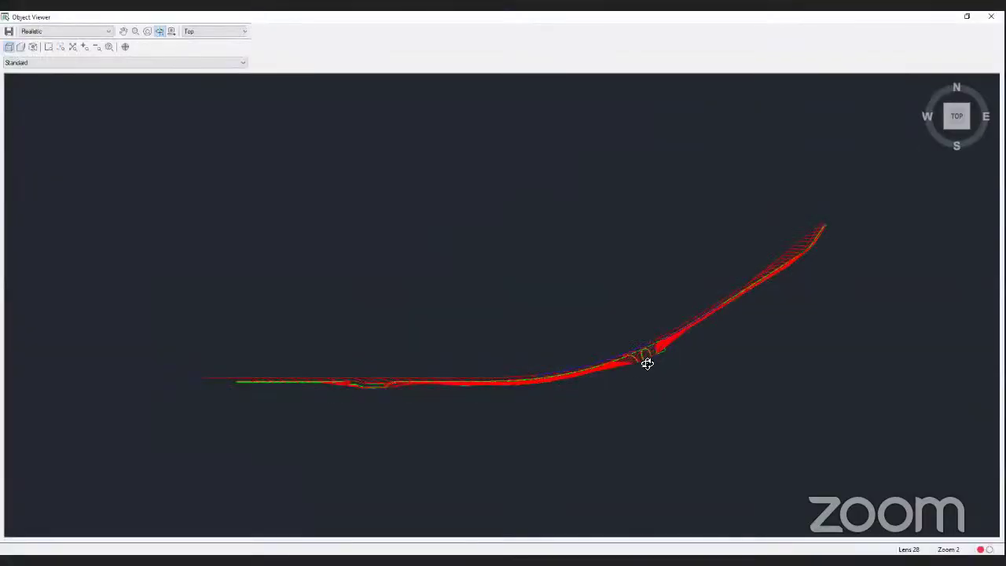
# - Examine the realistic 3D corridor model close up around the driveway entrances
pyautogui.moveTo(377, 409); pyautogui.dragTo(394, 436)
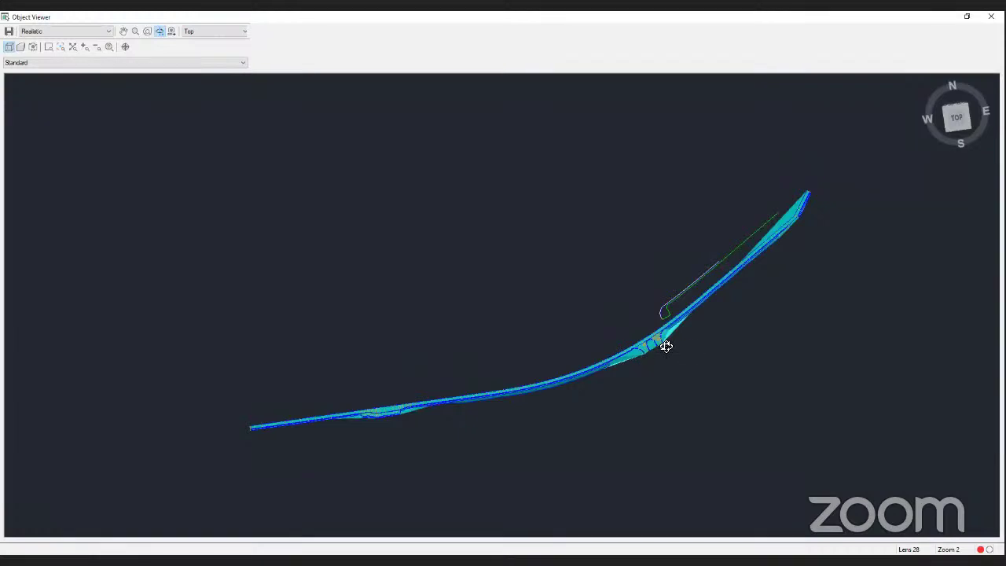
pyautogui.scroll(5, 666, 346)
pyautogui.moveTo(723, 368); pyautogui.dragTo(469, 308, button='middle')
pyautogui.scroll(3, 594, 345)
pyautogui.moveTo(655, 361); pyautogui.dragTo(393, 398, button='middle')
pyautogui.scroll(2, 457, 404)
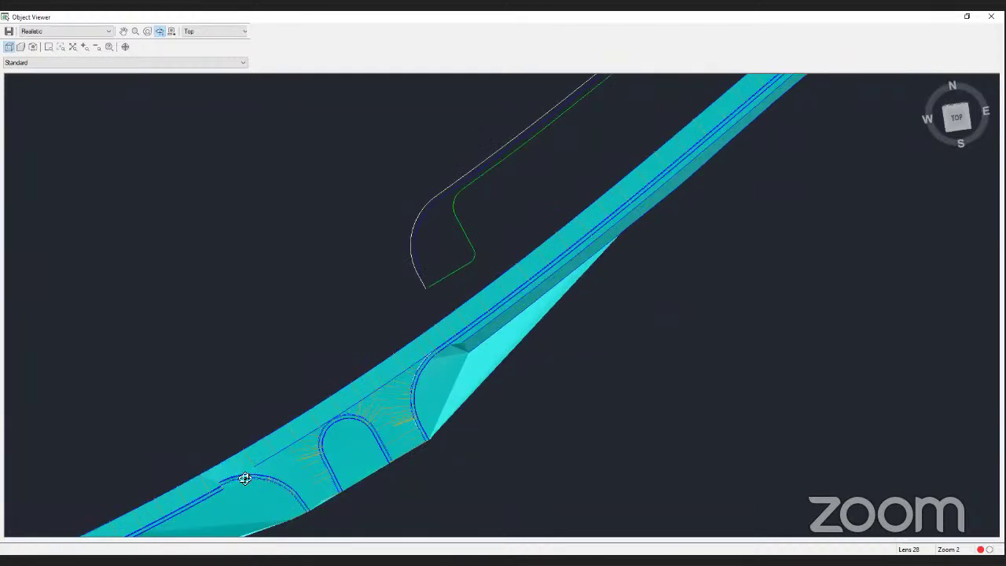
pyautogui.moveTo(259, 469)
pyautogui.mouseDown()
pyautogui.moveTo(261, 419)
pyautogui.moveTo(346, 332)
pyautogui.moveTo(370, 379)
pyautogui.moveTo(418, 328)
pyautogui.moveTo(386, 333)
pyautogui.moveTo(963, 140)
pyautogui.moveTo(966, 120)
pyautogui.mouseUp()
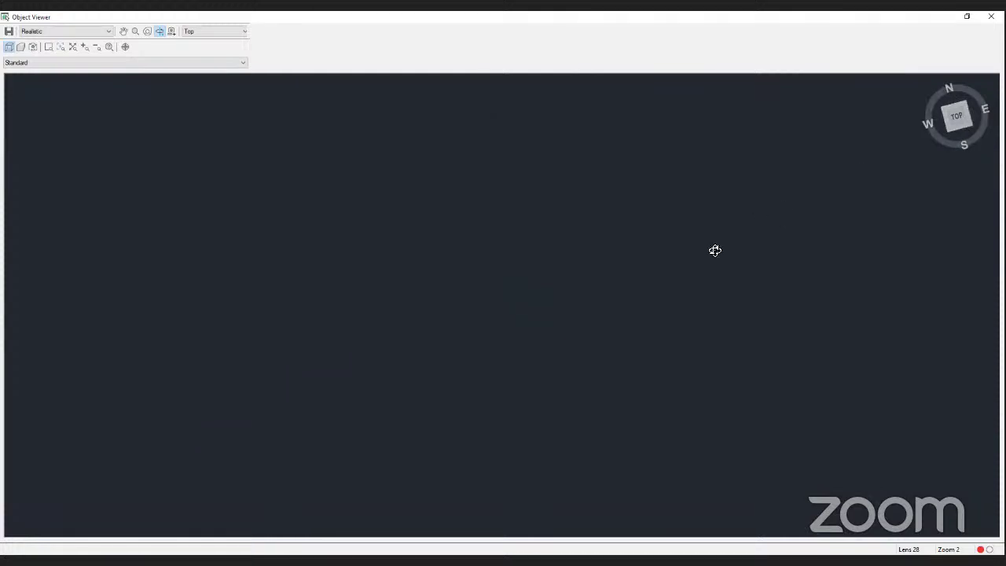
# - Reset the Object Viewer's view and frame the driveway entrances again from the top
pyautogui.rightClick(630, 265)
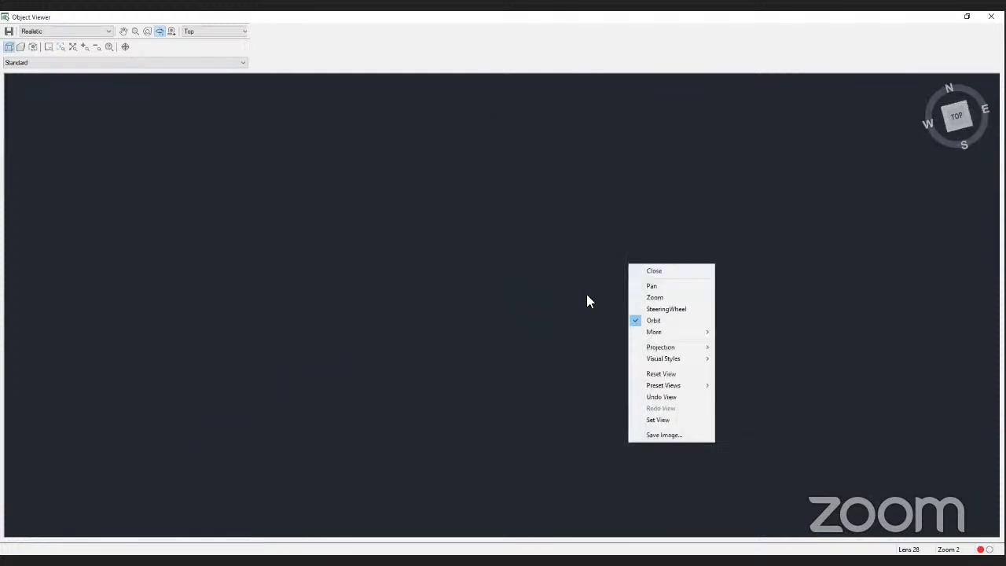
pyautogui.click(676, 374)
pyautogui.scroll(-8, 657, 276)
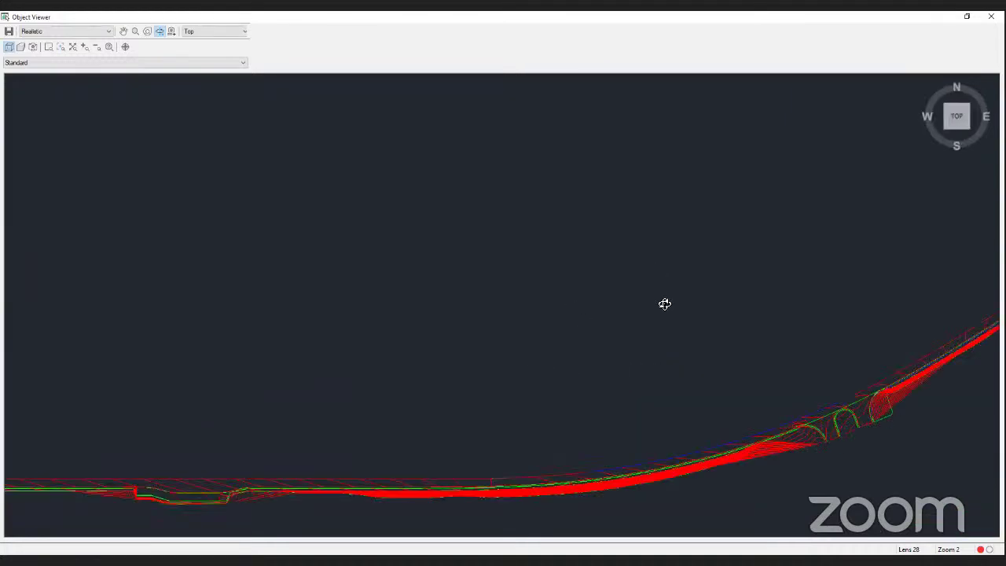
pyautogui.scroll(4, 598, 342)
pyautogui.moveTo(723, 379); pyautogui.dragTo(566, 366, button='middle')
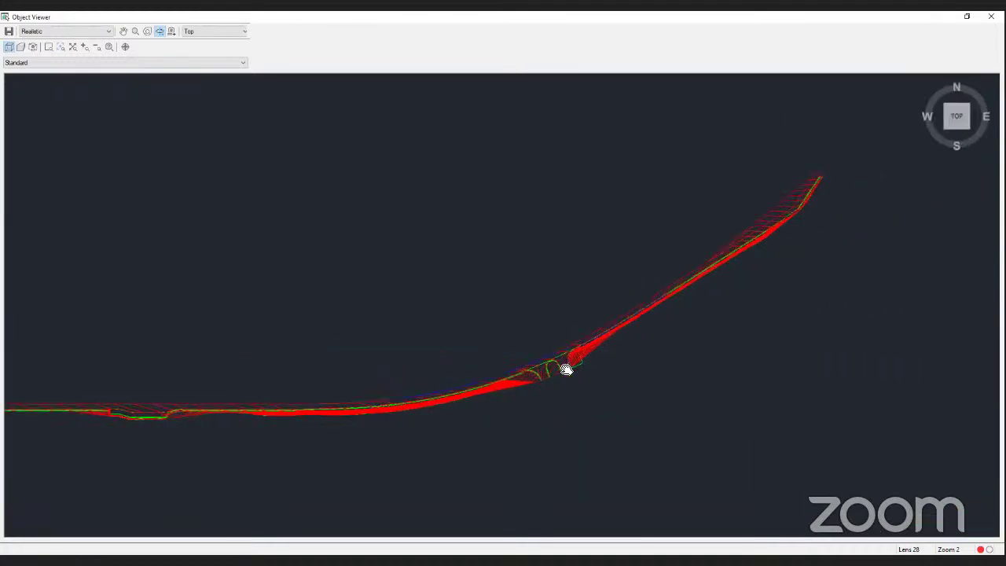
pyautogui.scroll(5, 584, 388)
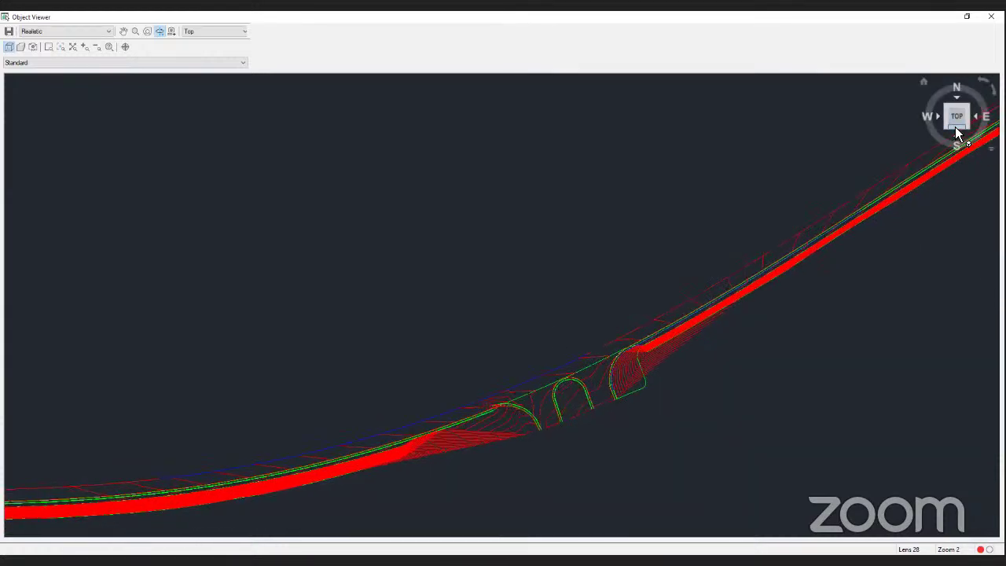
# - Inspect the shaded corridor surface at an oblique angle, from the driveway curves along the adjoining street
pyautogui.moveTo(955, 128); pyautogui.dragTo(957, 122)
pyautogui.scroll(2, 731, 332)
pyautogui.moveTo(715, 324)
pyautogui.mouseDown()
pyautogui.moveTo(707, 291)
pyautogui.moveTo(684, 269)
pyautogui.moveTo(638, 328)
pyautogui.moveTo(557, 396)
pyautogui.moveTo(514, 364)
pyautogui.moveTo(512, 340)
pyautogui.moveTo(488, 386)
pyautogui.moveTo(448, 357)
pyautogui.moveTo(442, 331)
pyautogui.moveTo(467, 348)
pyautogui.moveTo(241, 342)
pyautogui.moveTo(465, 277)
pyautogui.moveTo(533, 269)
pyautogui.moveTo(511, 339)
pyautogui.mouseUp()
pyautogui.scroll(-2, 512, 340)
pyautogui.scroll(-1, 550, 283)
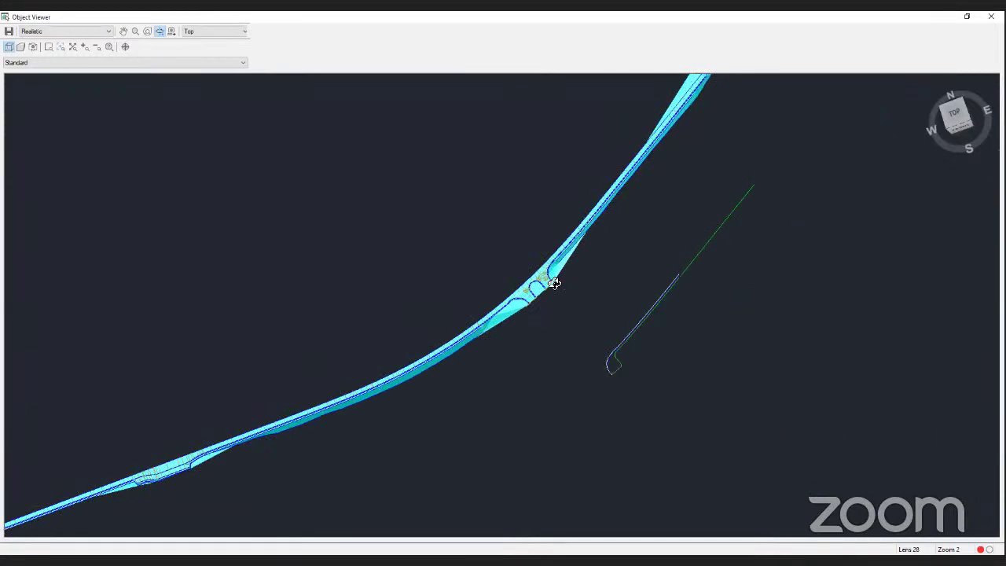
pyautogui.moveTo(588, 325); pyautogui.dragTo(543, 319)
pyautogui.moveTo(538, 317); pyautogui.dragTo(537, 322, button='middle')
pyautogui.scroll(2, 603, 185)
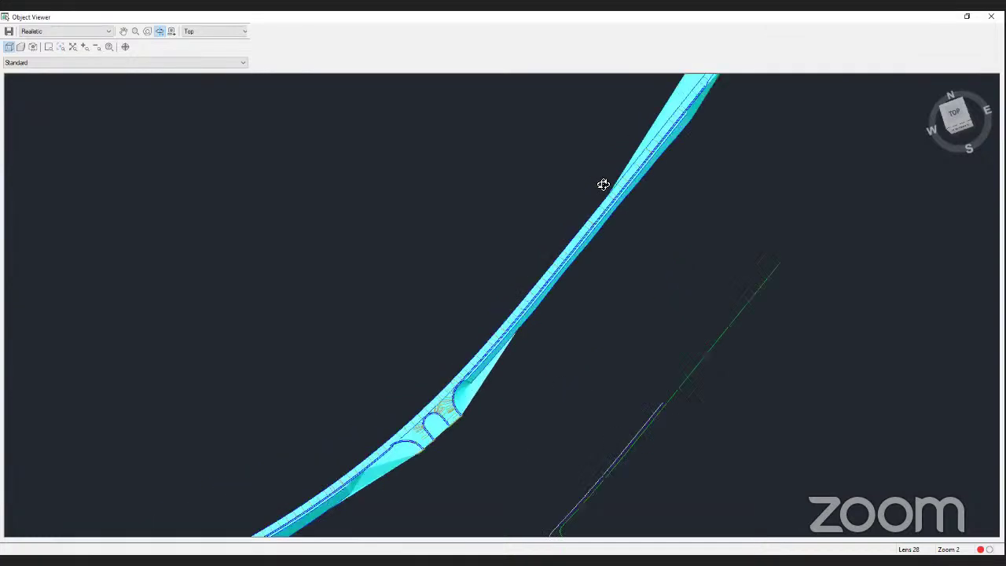
pyautogui.scroll(5, 528, 393)
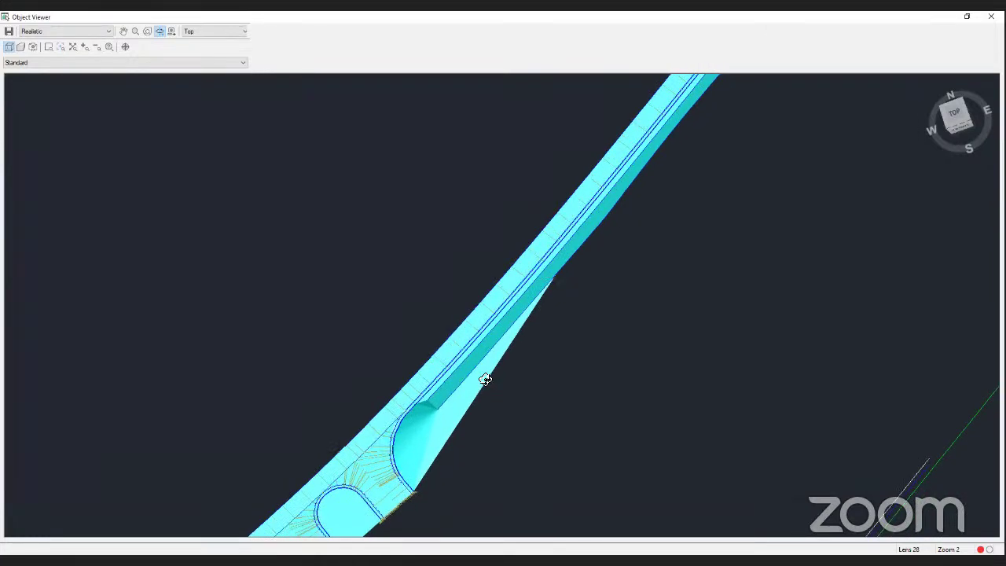
# - Display the model in the 3dWireframe visual style, examine the corridor links around the driveway curves, and close the Object Viewer
pyautogui.click(92, 31)
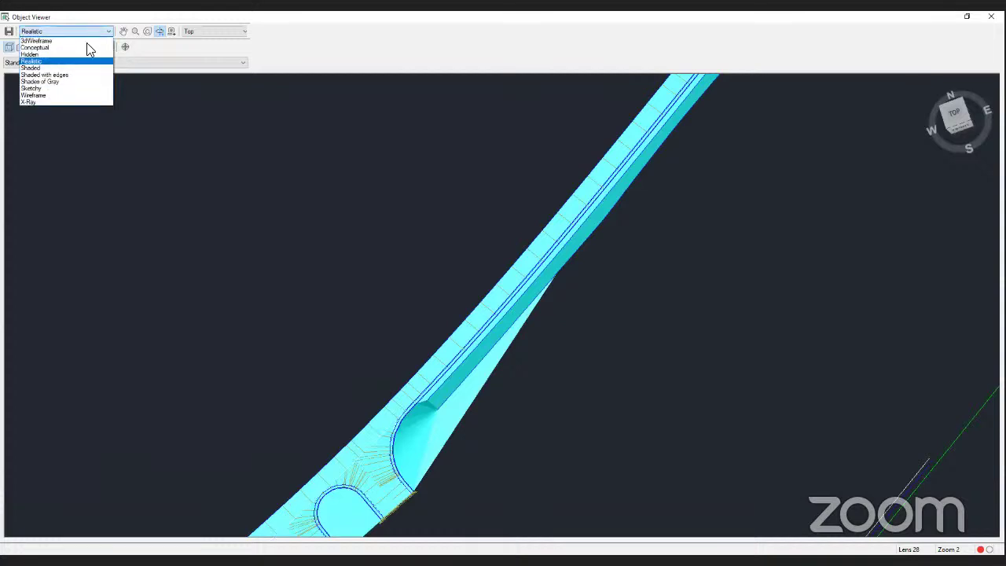
pyautogui.click(78, 41)
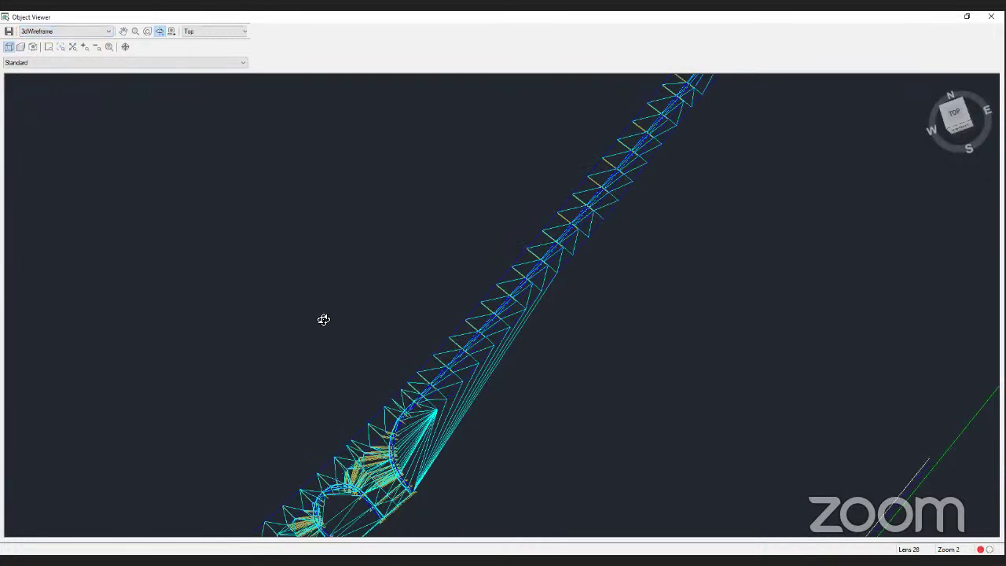
pyautogui.moveTo(322, 319); pyautogui.dragTo(307, 276, button='middle')
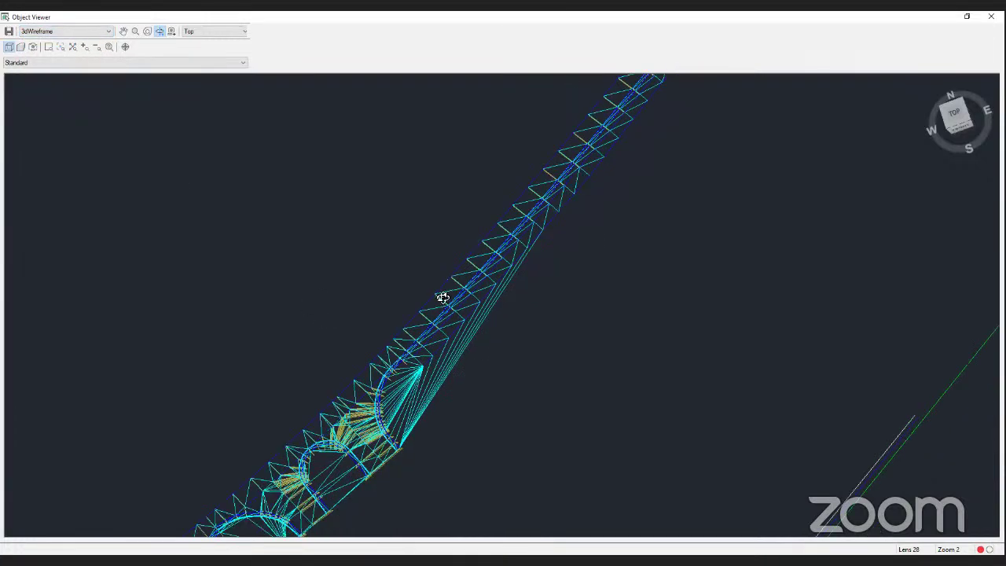
pyautogui.moveTo(405, 398); pyautogui.dragTo(245, 347)
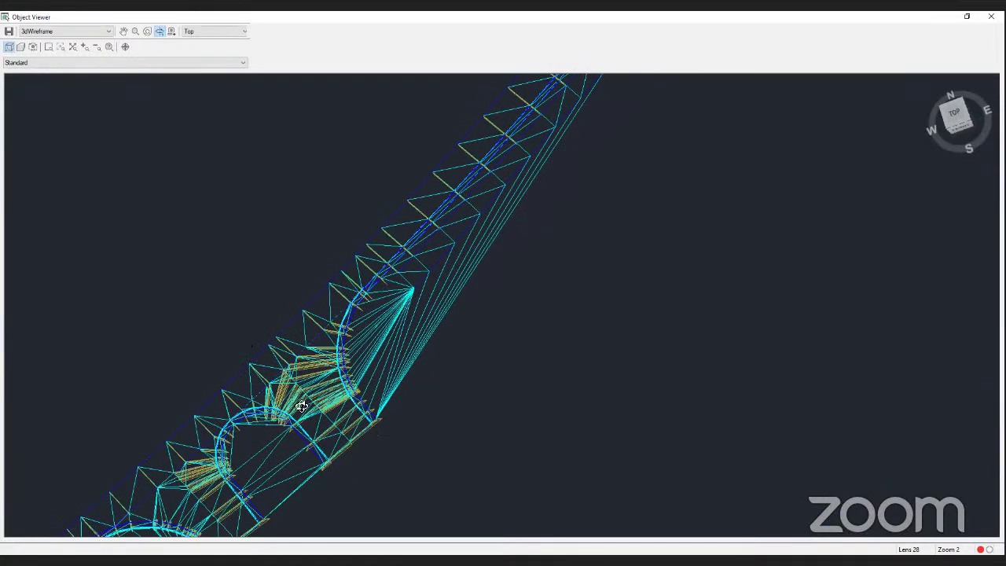
pyautogui.moveTo(317, 442); pyautogui.dragTo(287, 354)
pyautogui.scroll(-5, 287, 354)
pyautogui.scroll(-3, 288, 355)
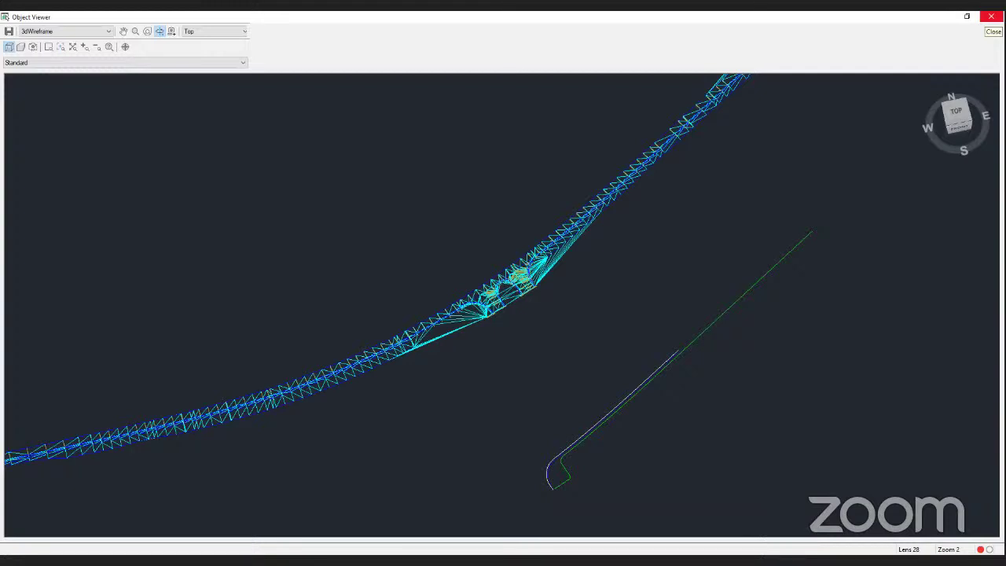
pyautogui.click(991, 17)
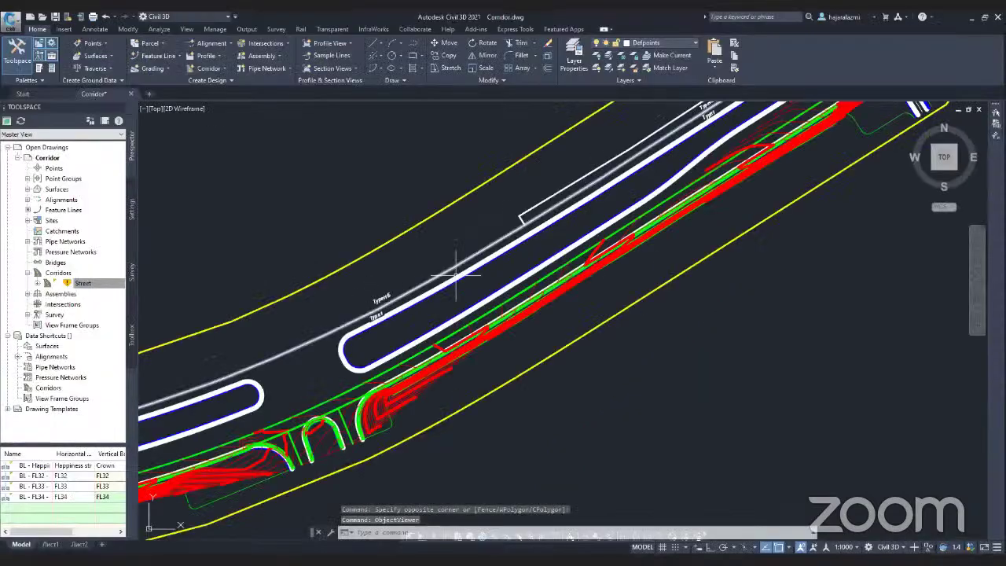
pyautogui.scroll(-3, 464, 345)
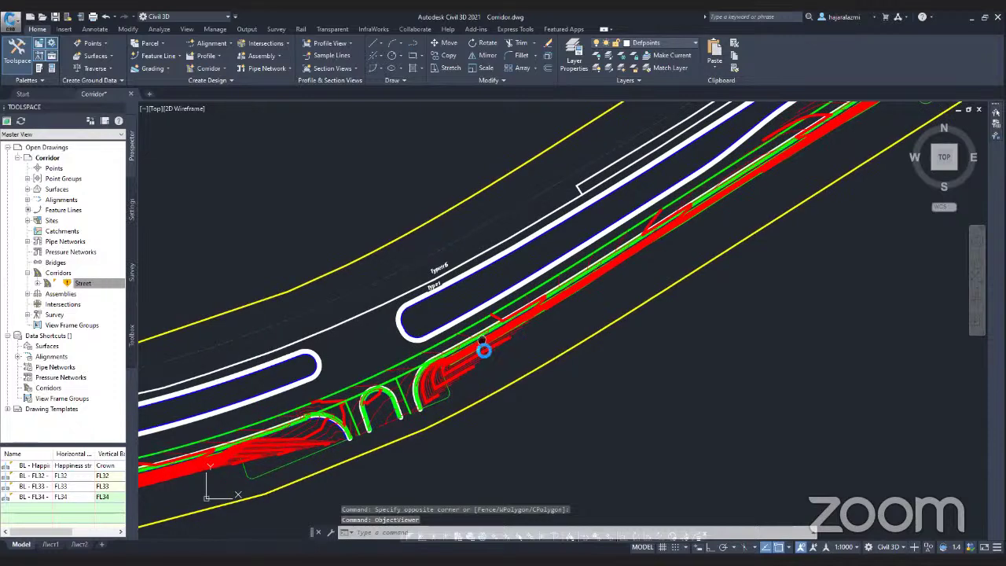
pyautogui.scroll(2, 472, 353)
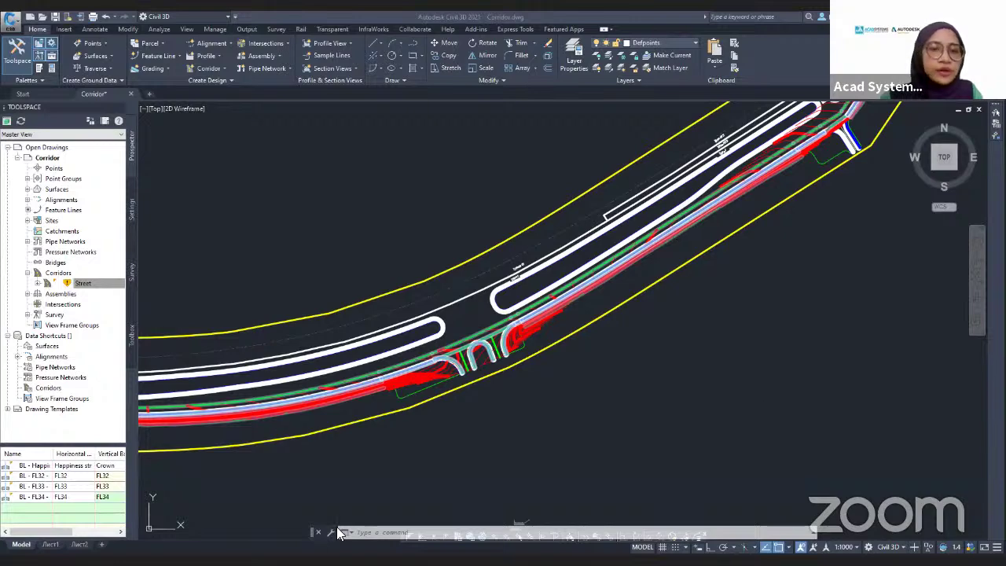
# - Switch to the FUSION window in Google Chrome and open the acadsystems.com website in a new tab
pyautogui.click(321, 554)
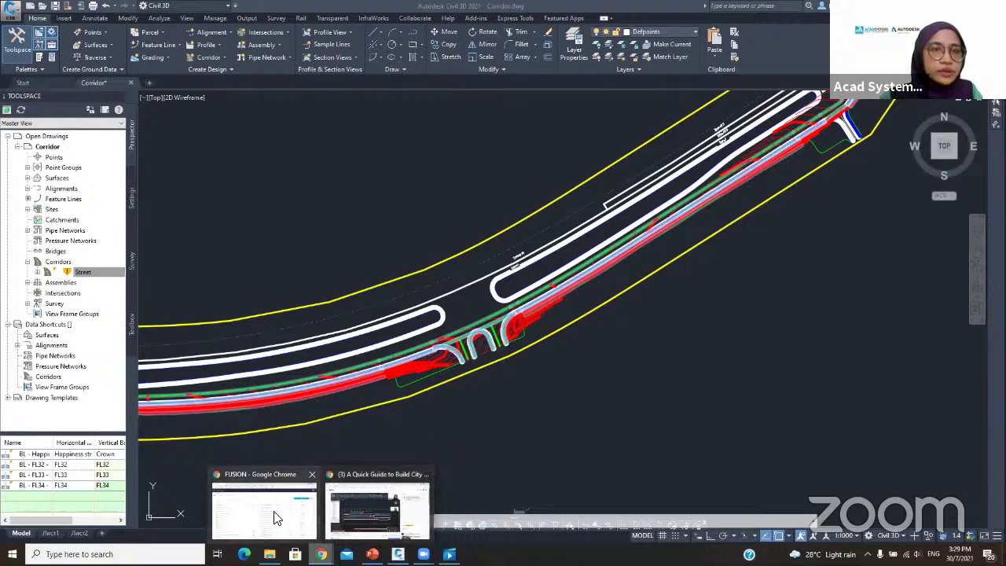
pyautogui.click(264, 507)
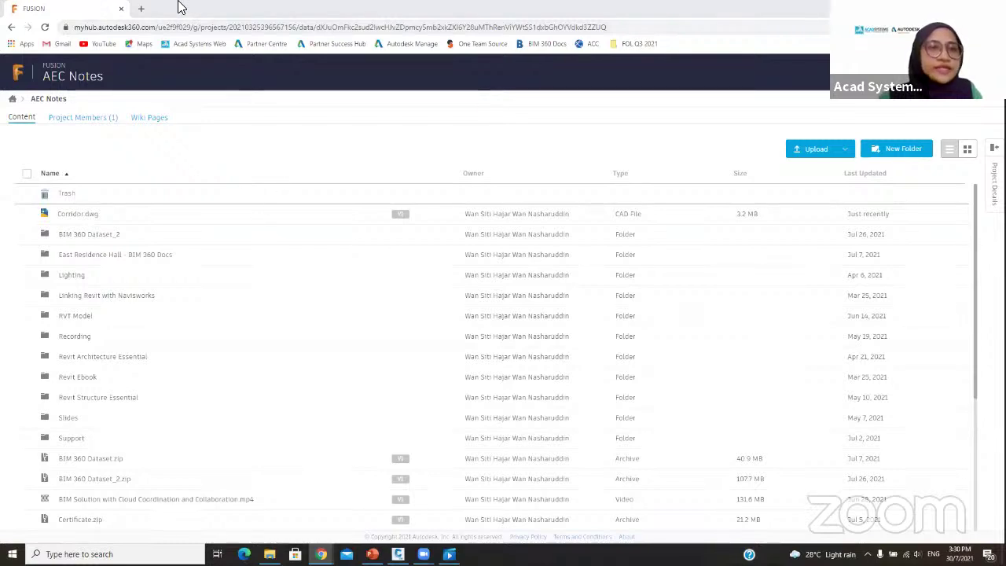
pyautogui.click(141, 9)
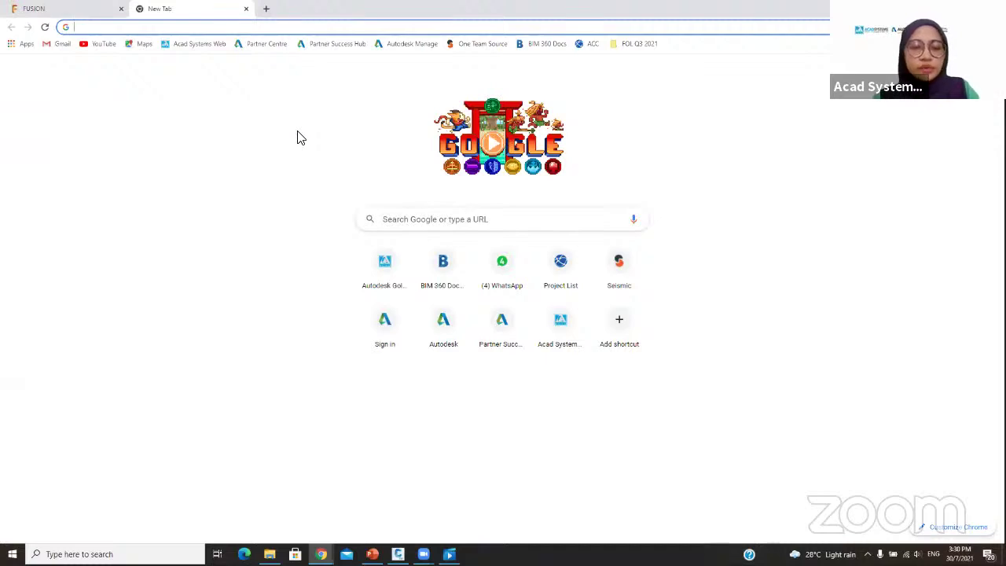
pyautogui.write('acad')
pyautogui.press('Return')
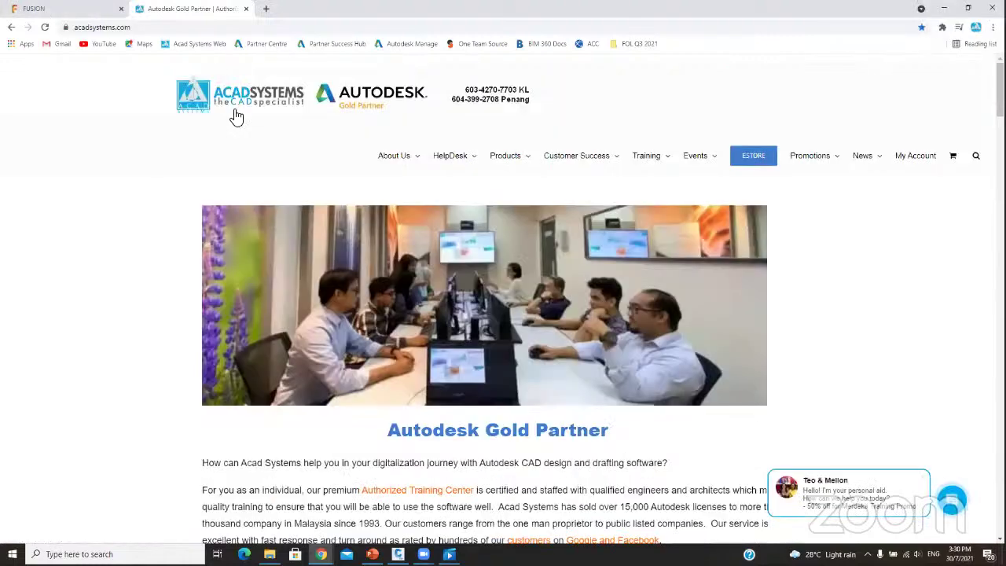
# - Look through the Acad Systems home page's promotions, online lessons and training schedule, down to the footer's social media links
pyautogui.scroll(-3, 233, 118)
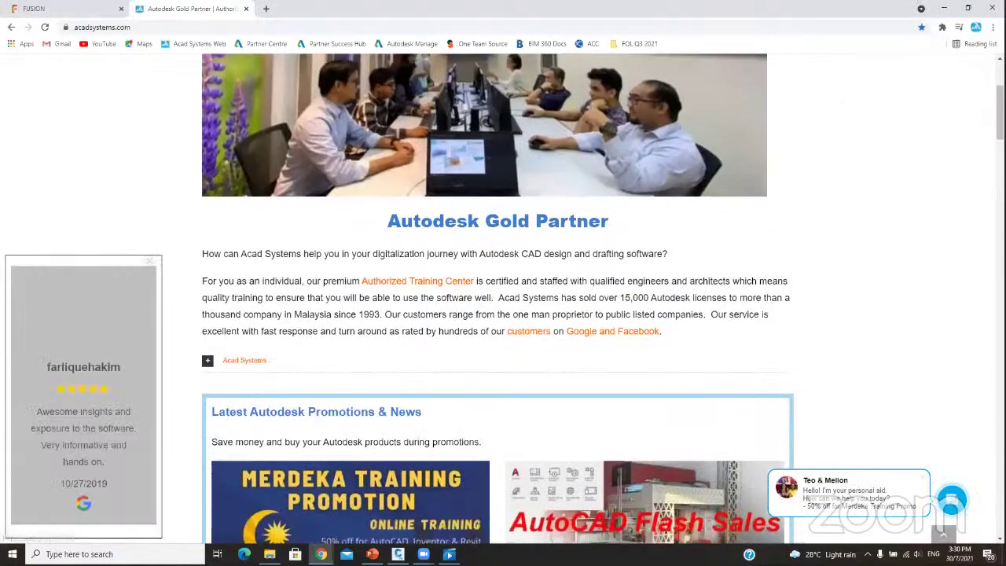
pyautogui.scroll(-6, 697, 172)
pyautogui.scroll(-10, 503, 298)
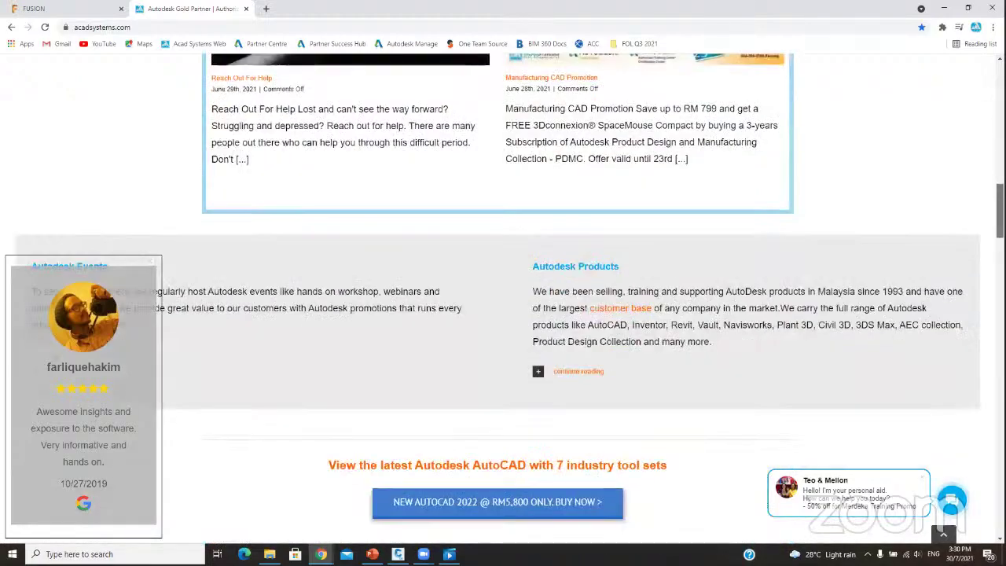
pyautogui.scroll(-7, 503, 315)
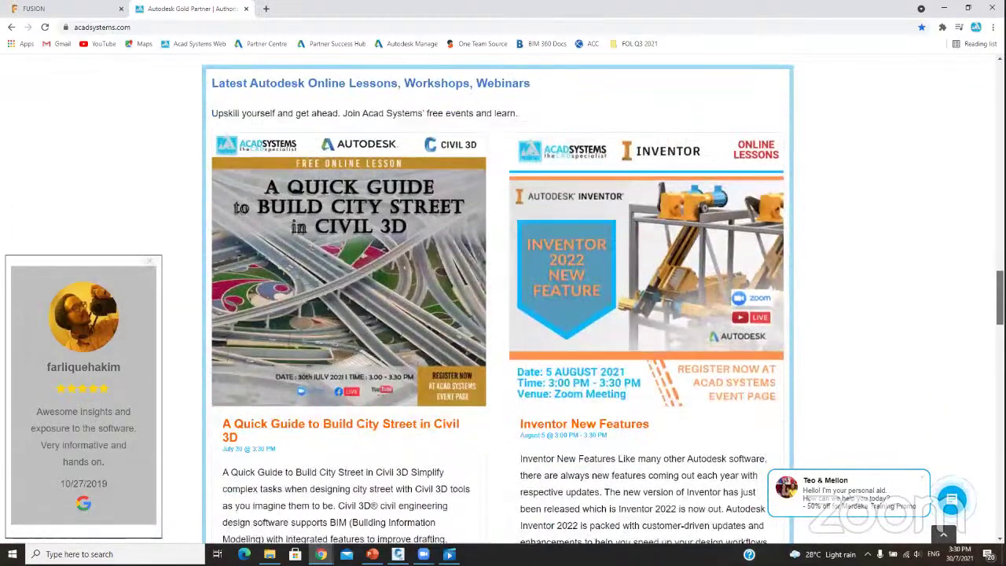
pyautogui.scroll(5, 503, 315)
pyautogui.scroll(-10, 503, 299)
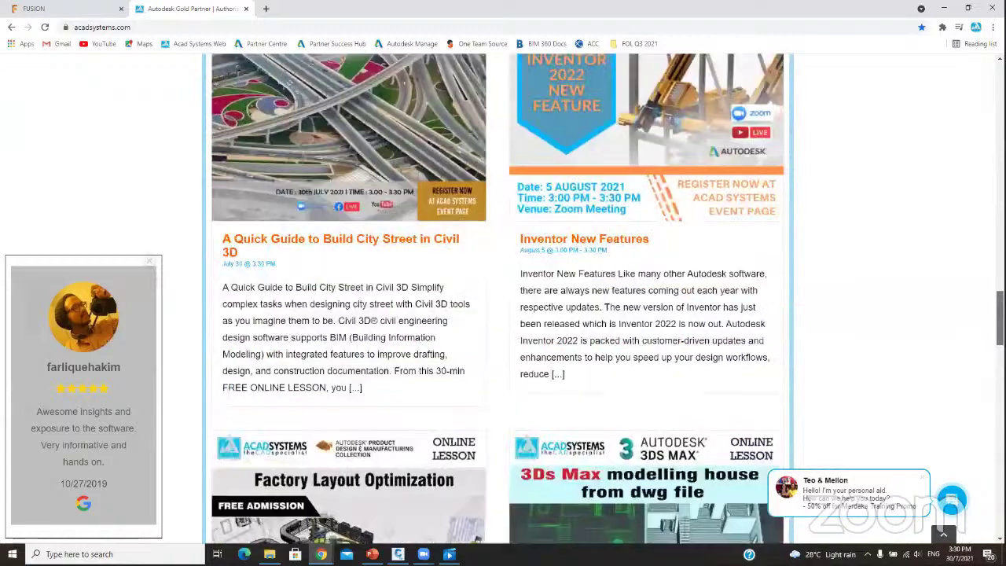
pyautogui.scroll(-15, 715, 418)
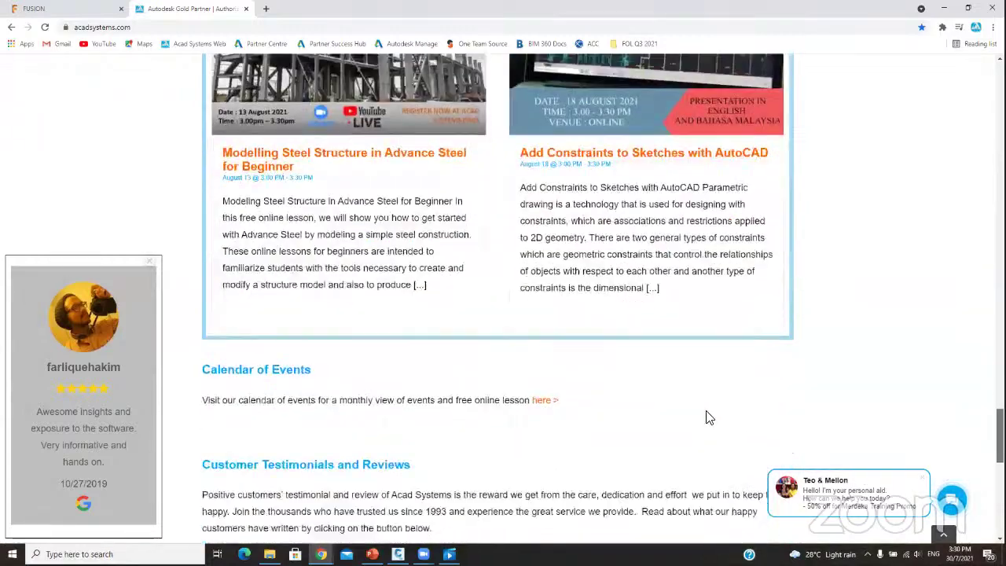
pyautogui.scroll(-1, 705, 405)
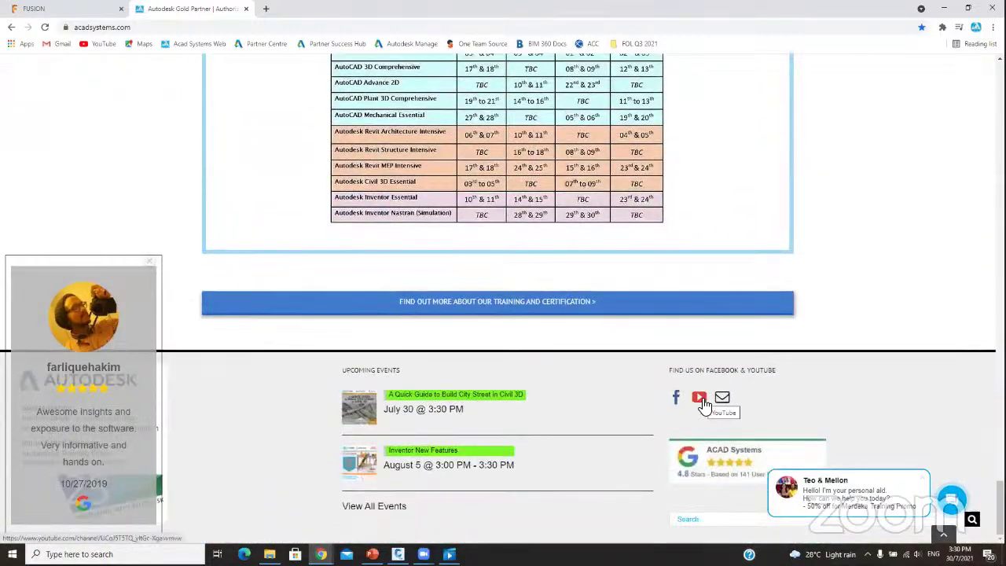
# - Open the Acad Systems YouTube channel from the website's footer and look through its uploaded videos
pyautogui.click(700, 399)
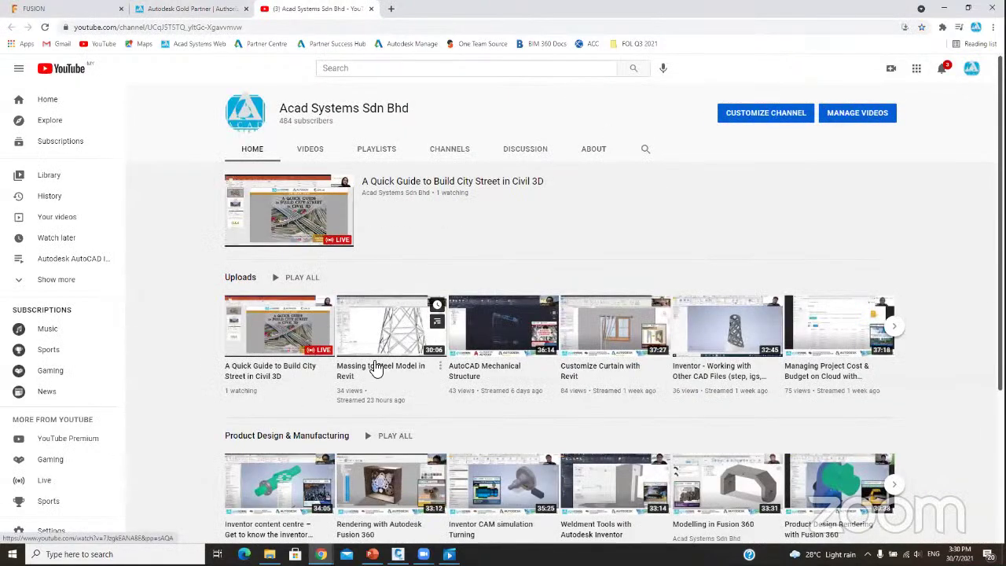
pyautogui.scroll(-1, 377, 369)
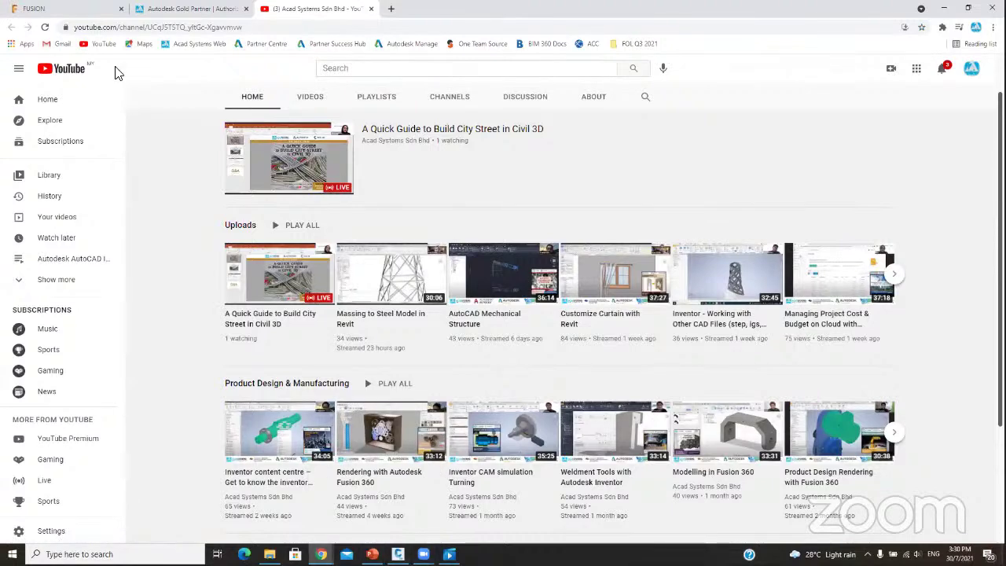
# - Return to the AEC Notes project in FUSION and copy the public share link for Corridor.dwg
pyautogui.click(75, 9)
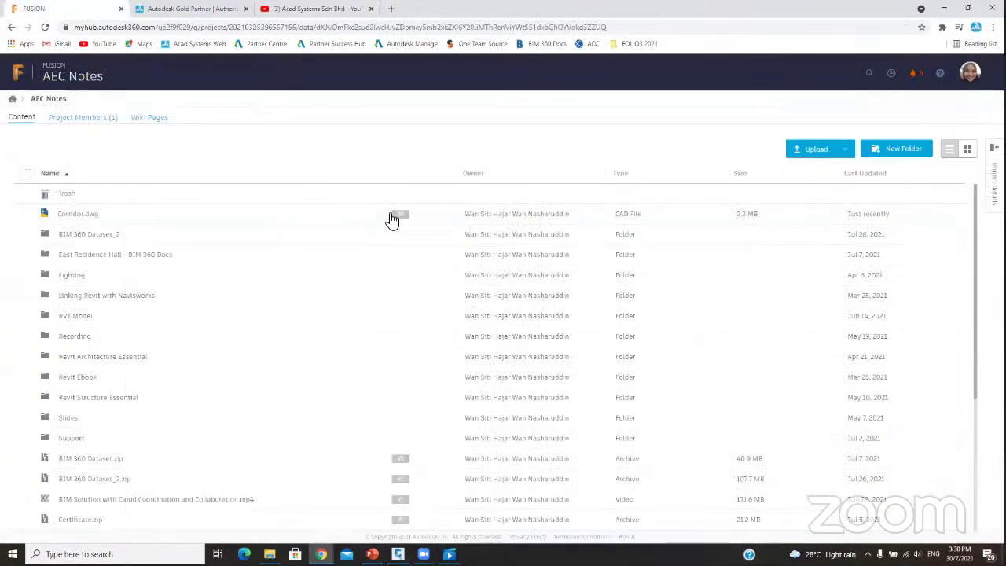
pyautogui.click(444, 216)
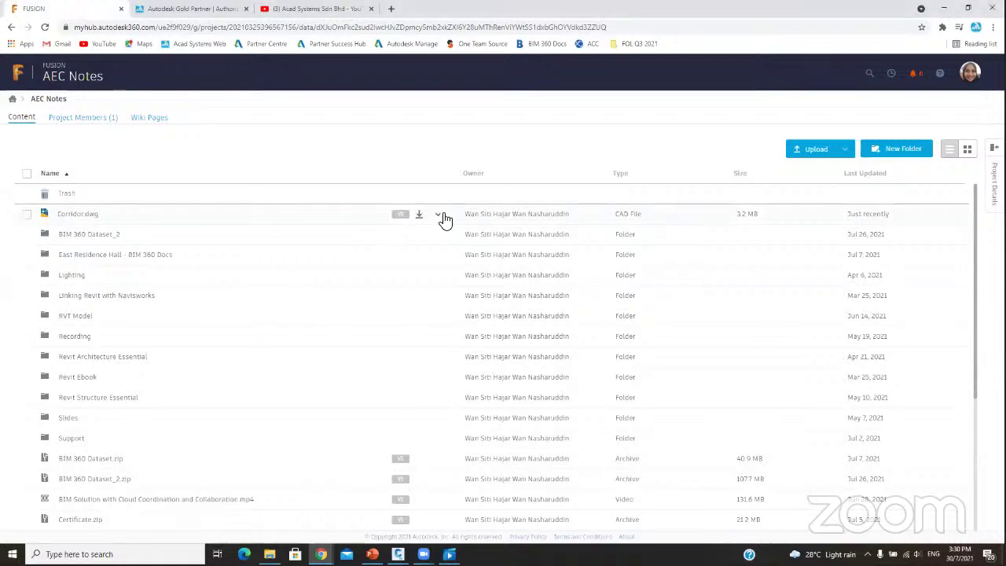
pyautogui.click(439, 216)
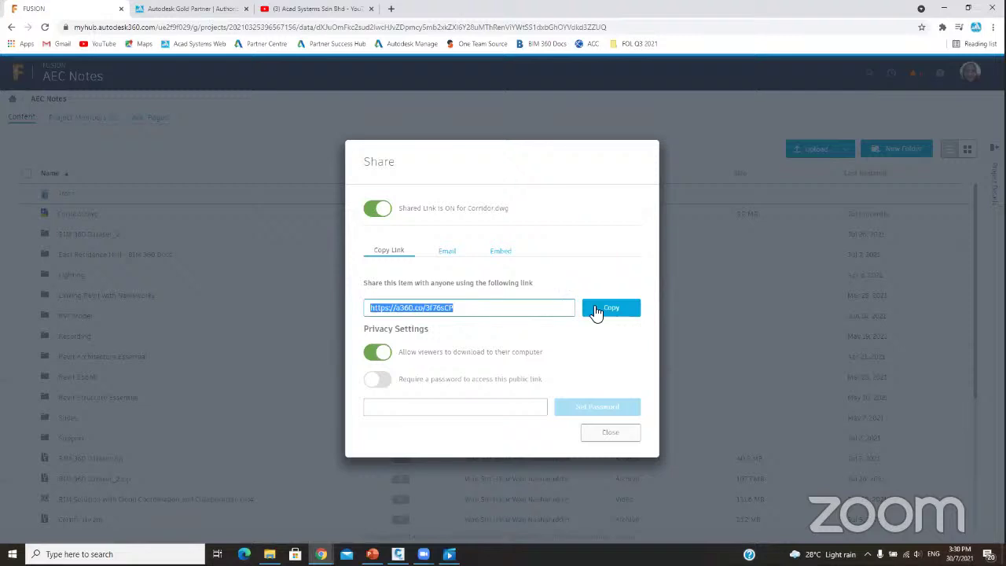
pyautogui.click(596, 310)
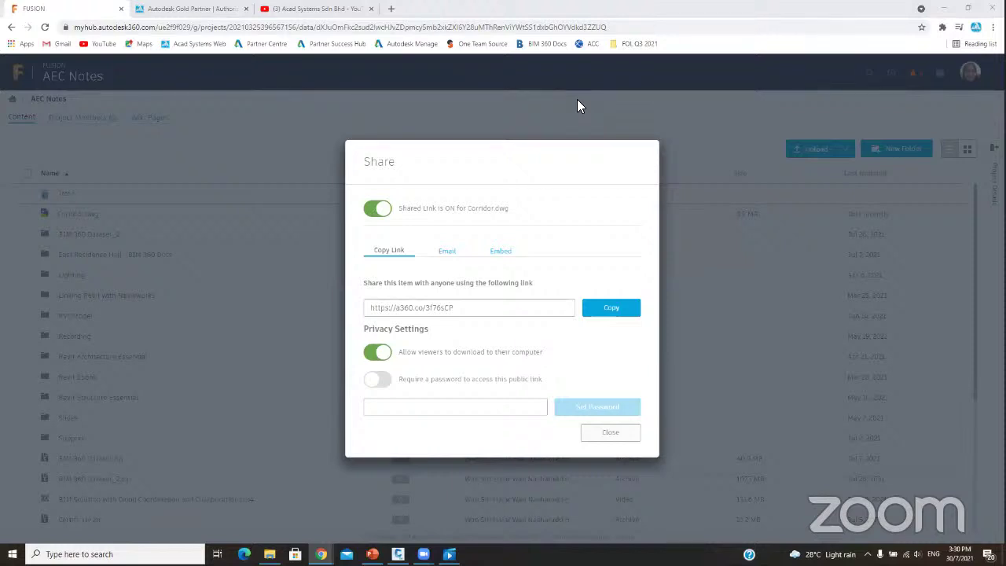
# - Close the YouTube and Acad Systems pages, then the whole browser window, to return to the corridor drawing in Civil 3D
pyautogui.click(345, 9)
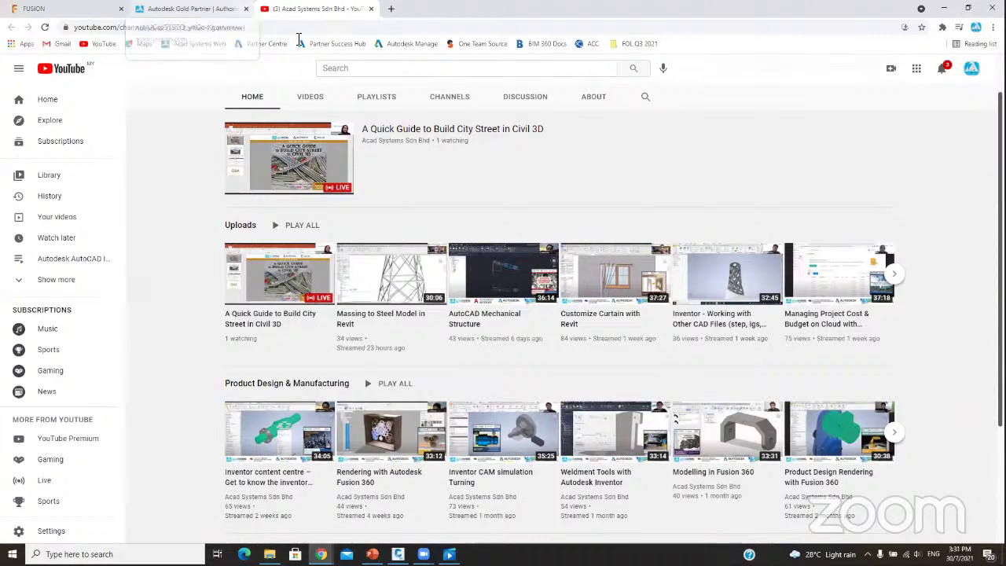
pyautogui.click(247, 9)
pyautogui.click(248, 8)
pyautogui.click(992, 8)
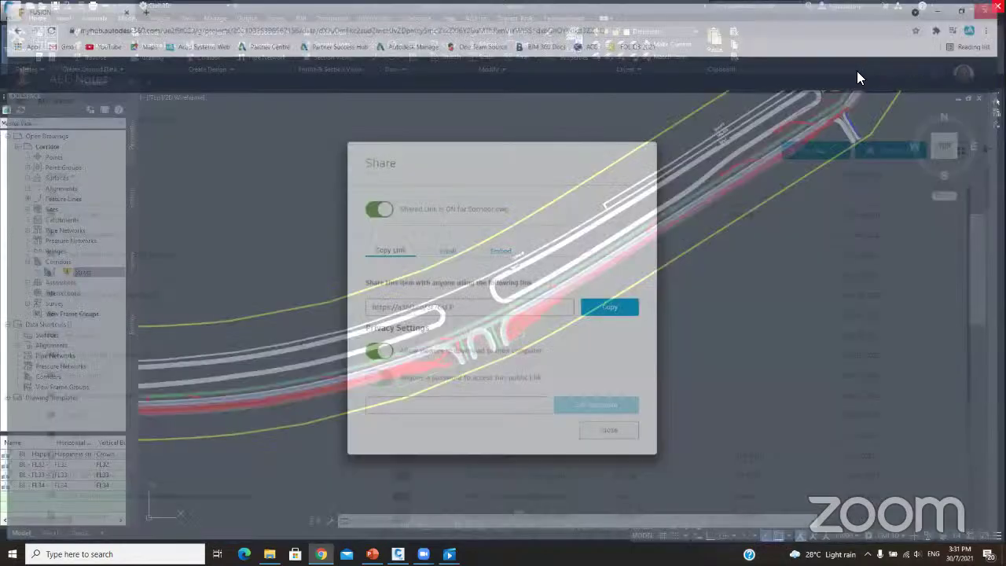